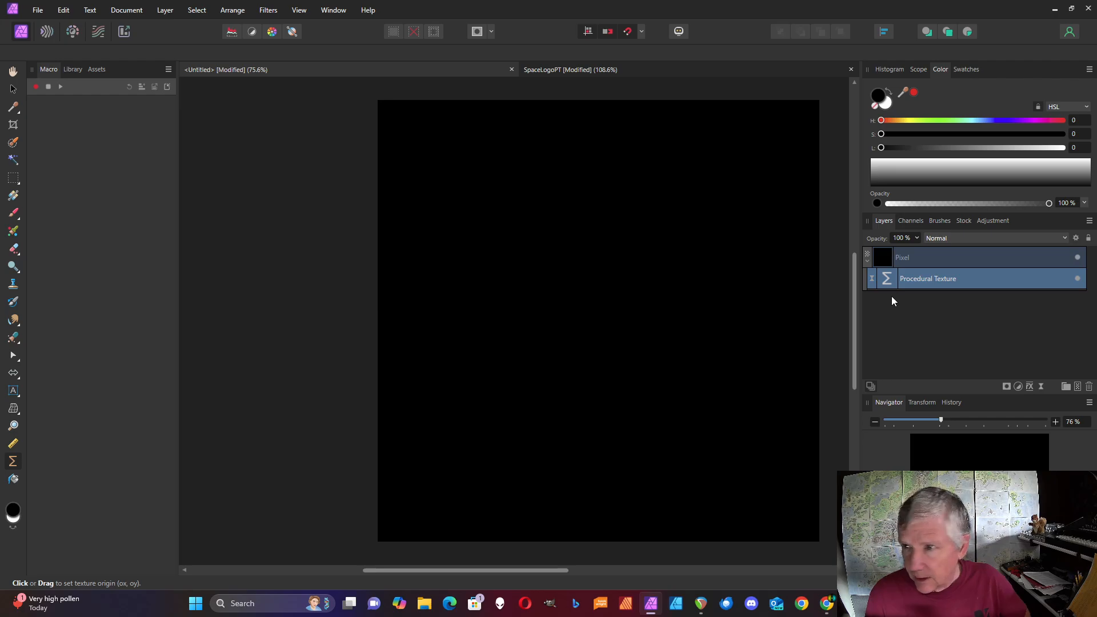
Bring up the live procedural texture settings and add one equation that outputs to the red, green and blue channels.
drag(0, 72, 246, 53)
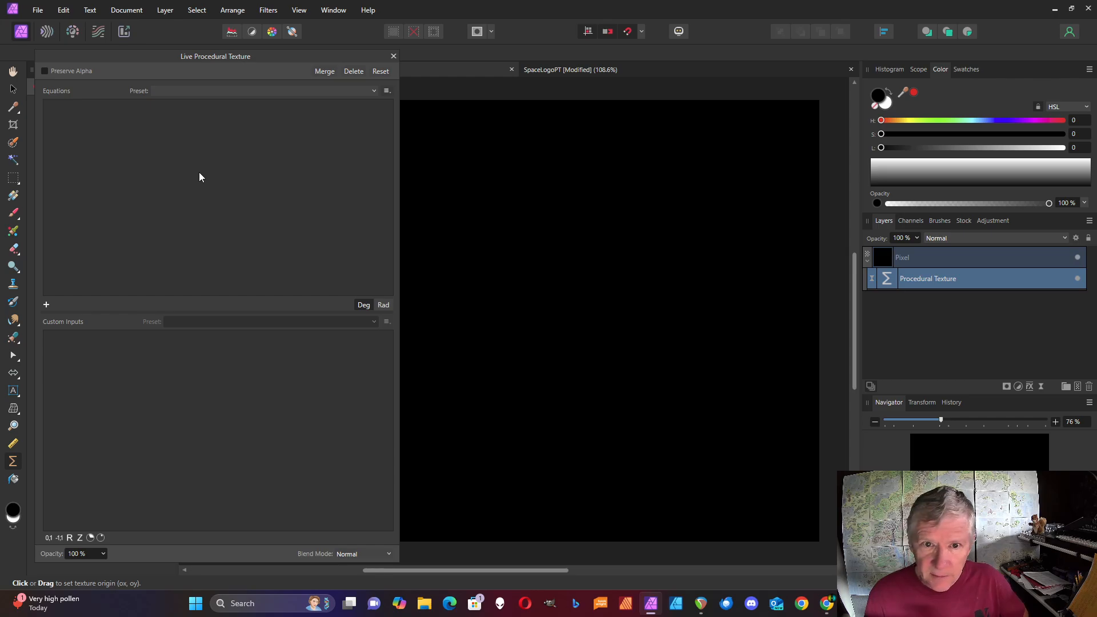
click(47, 305)
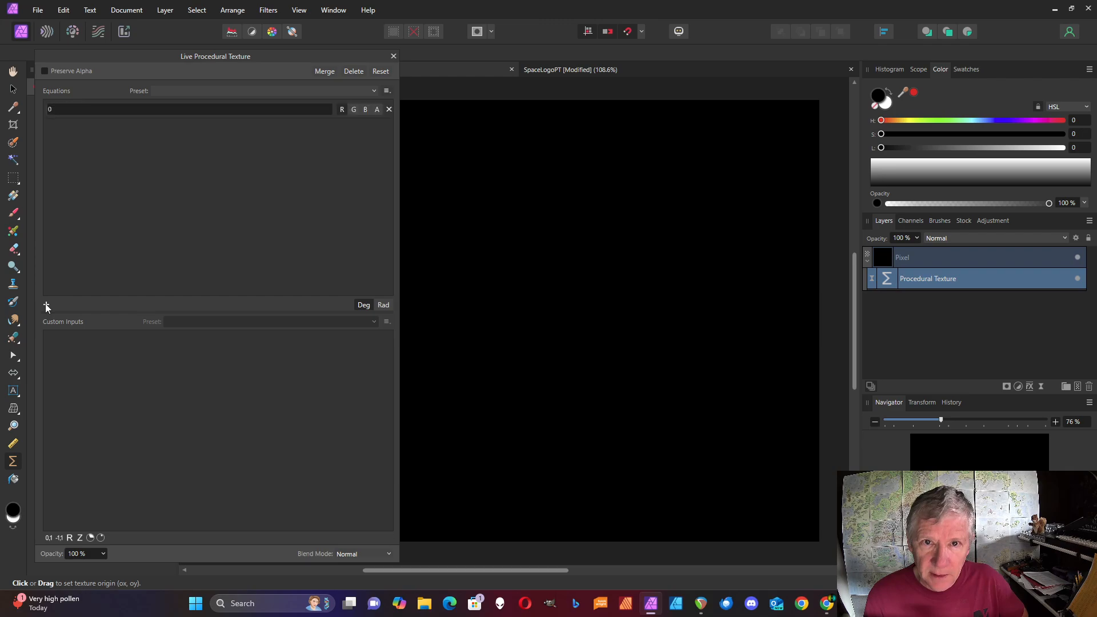
click(94, 111)
click(352, 108)
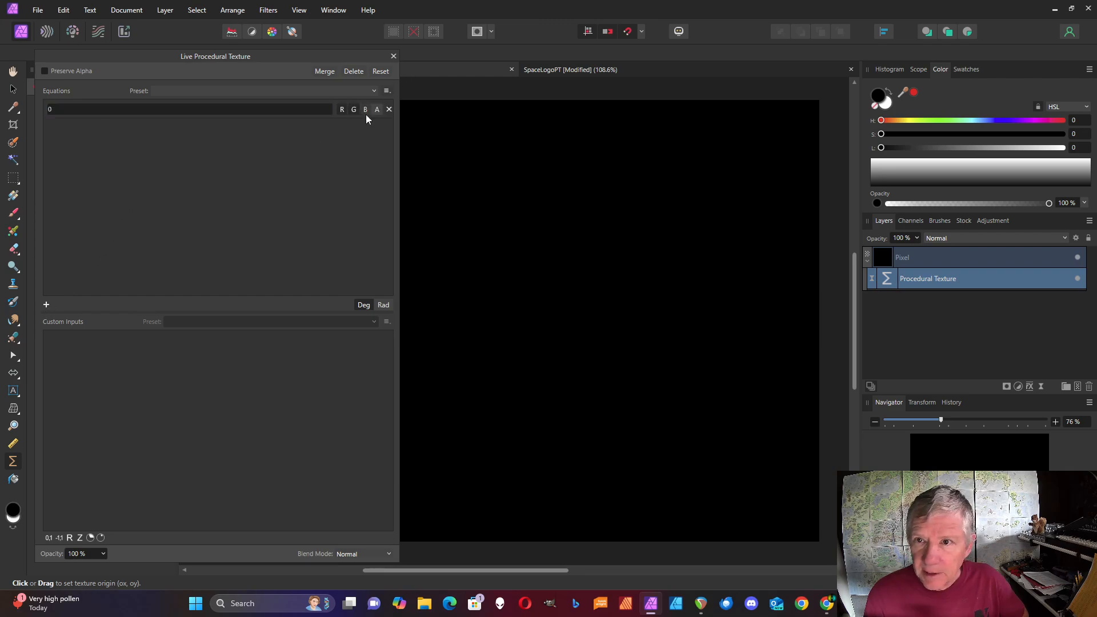
Enter the equation "var v=vec2(rx,ry)*a/w; v" for the procedural texture.
click(54, 110)
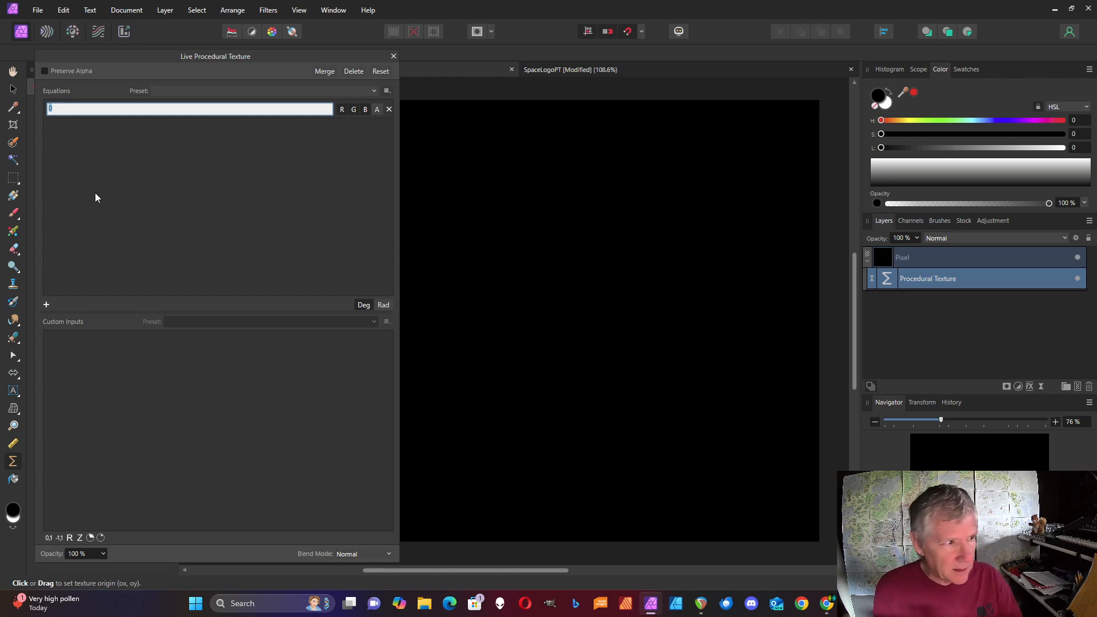
text(var v)
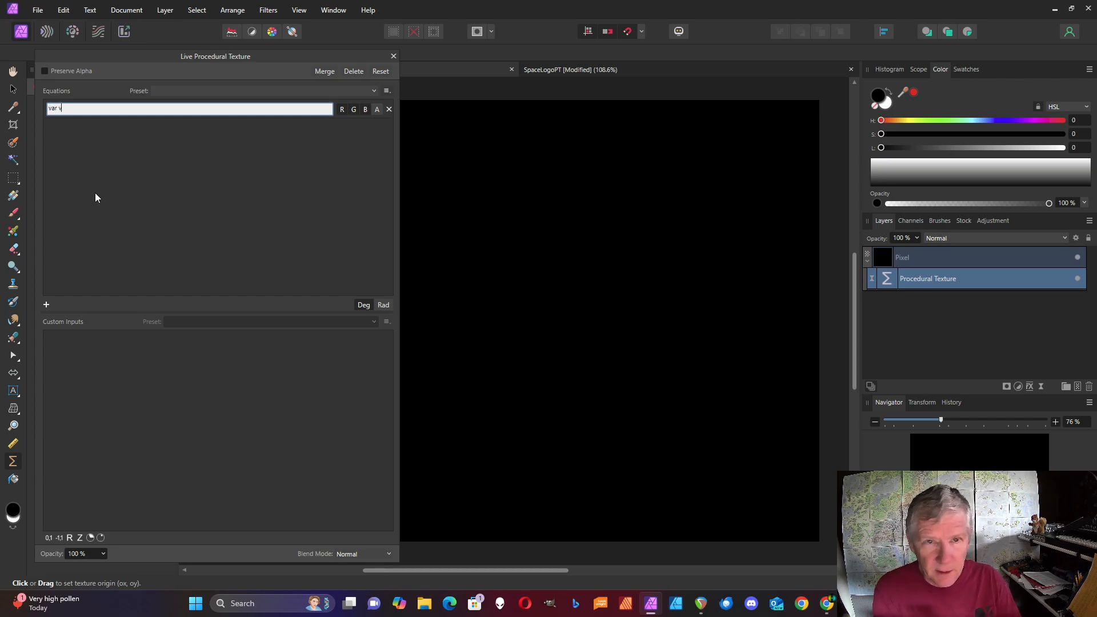
text(=ve)
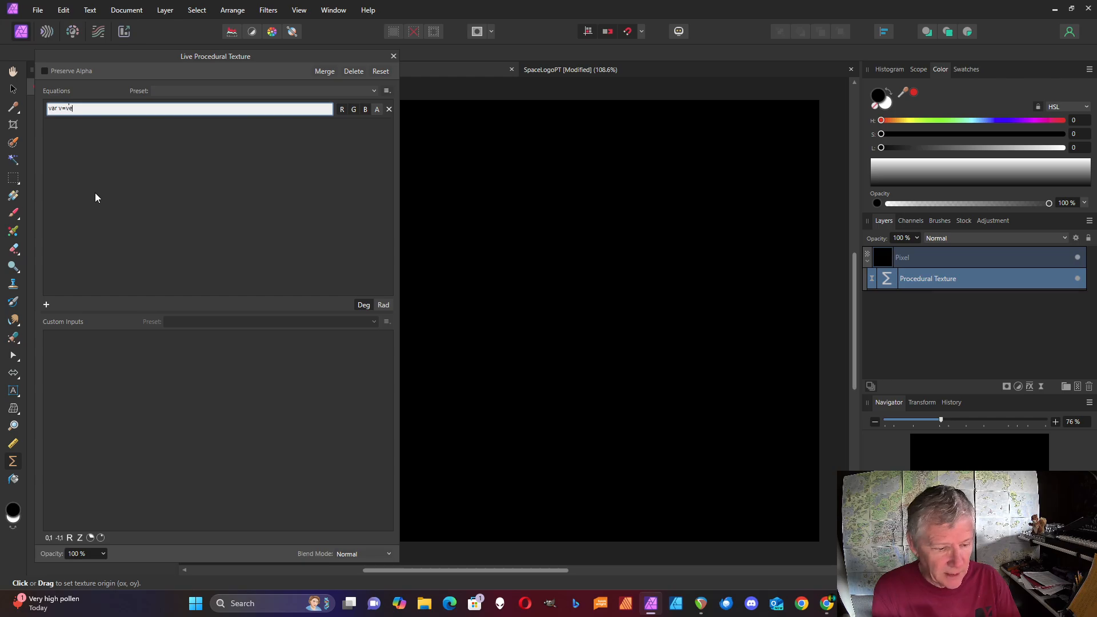
text(c2(r)
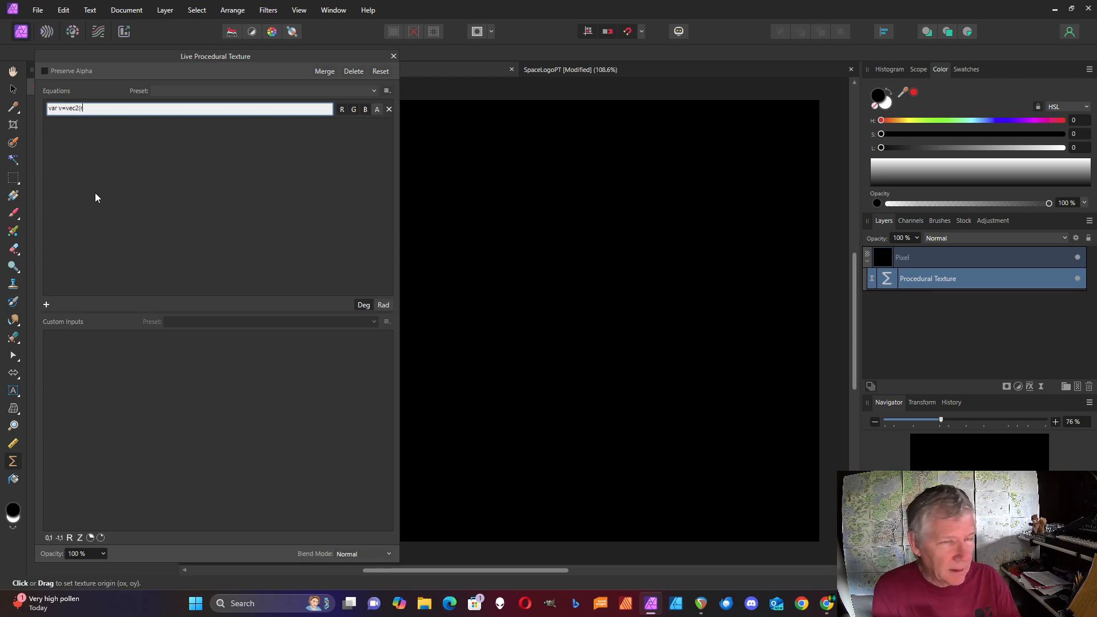
text(x,ry))
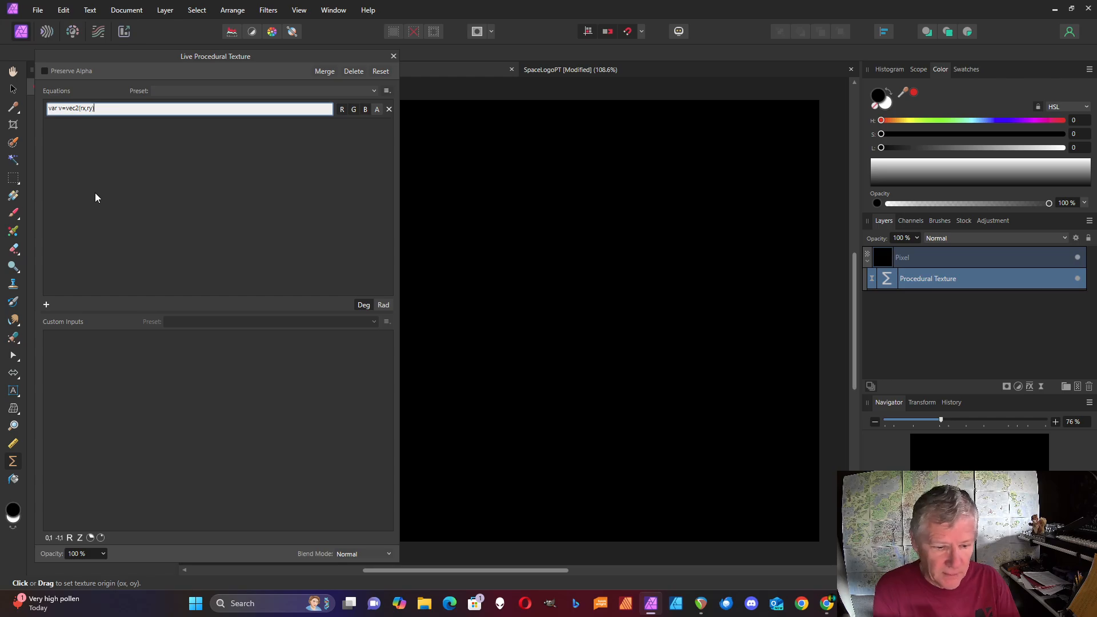
text(*a)
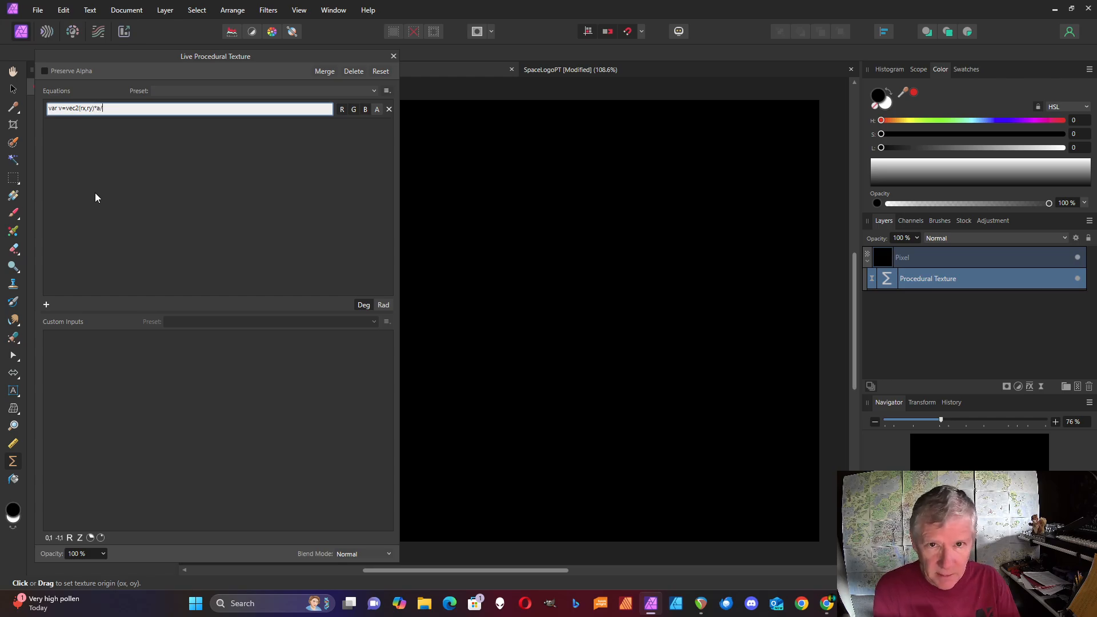
text(/w)
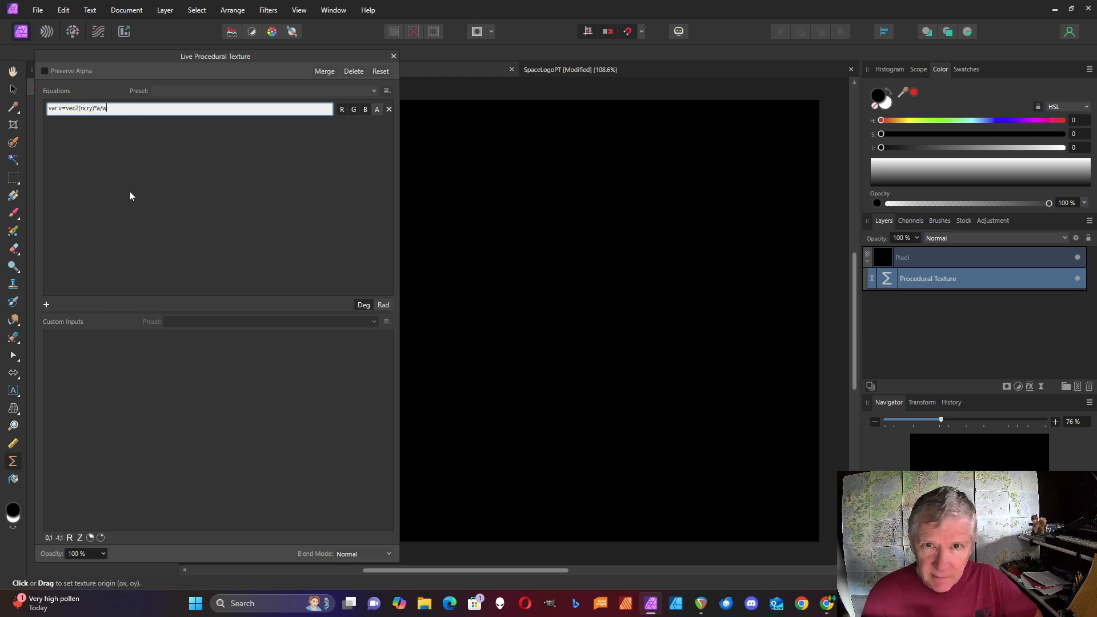
text(;)
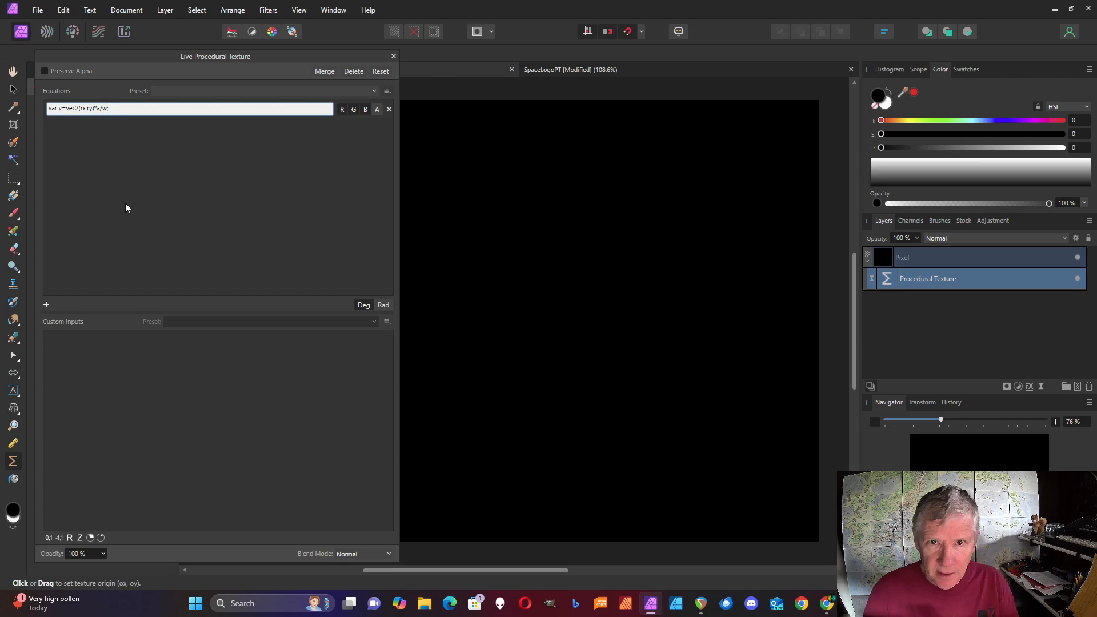
text( v)
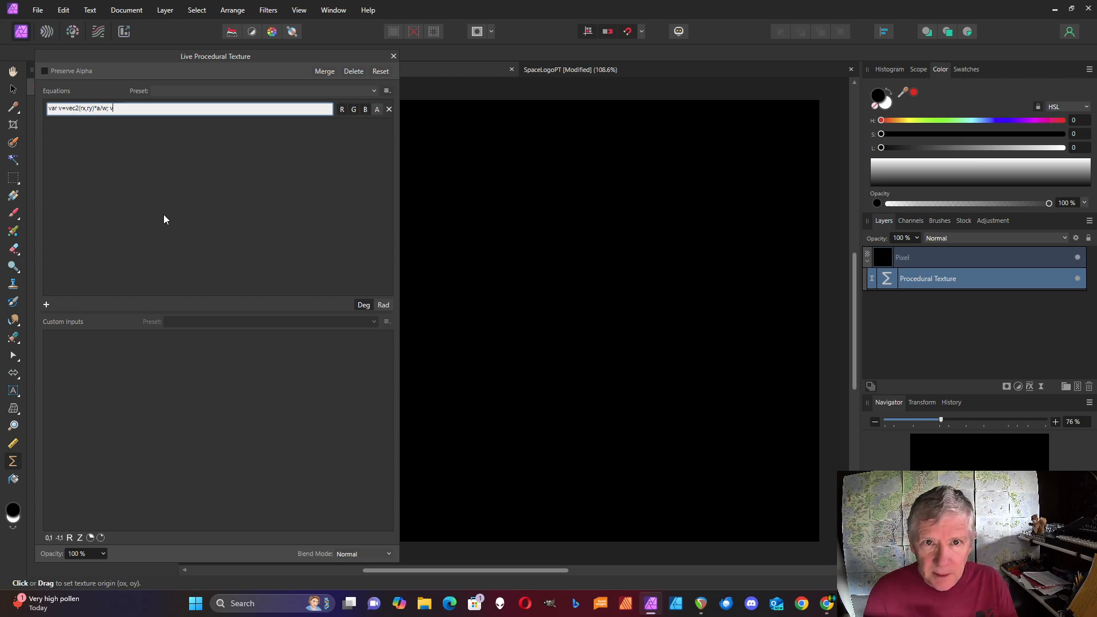
Add a real-number custom input a and set its value to 4.
click(70, 538)
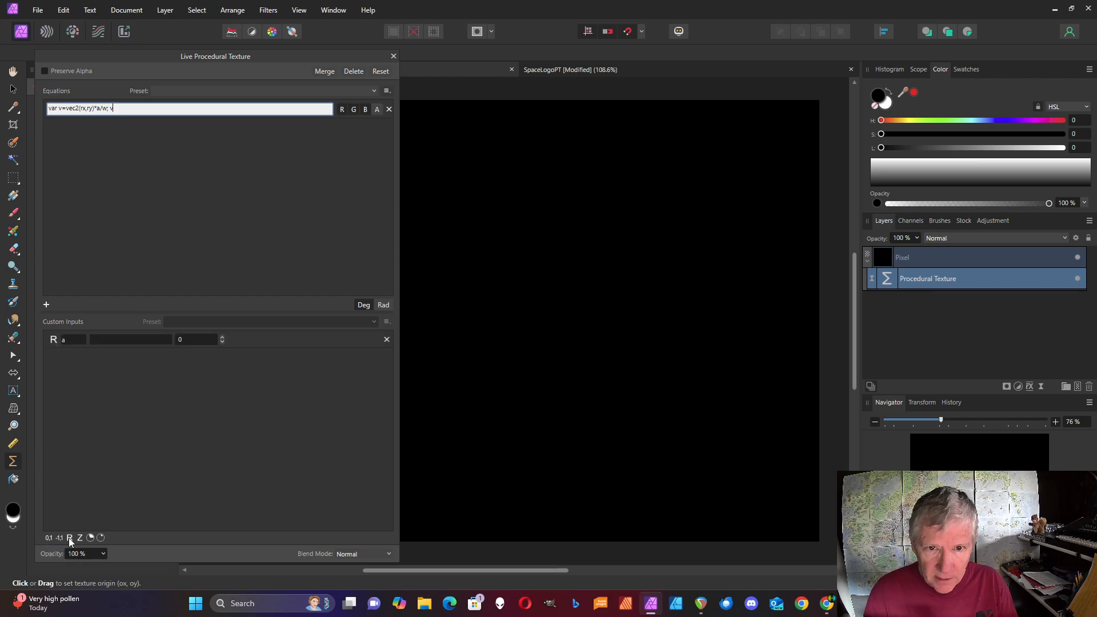
click(222, 338)
click(222, 338)
click(222, 338)
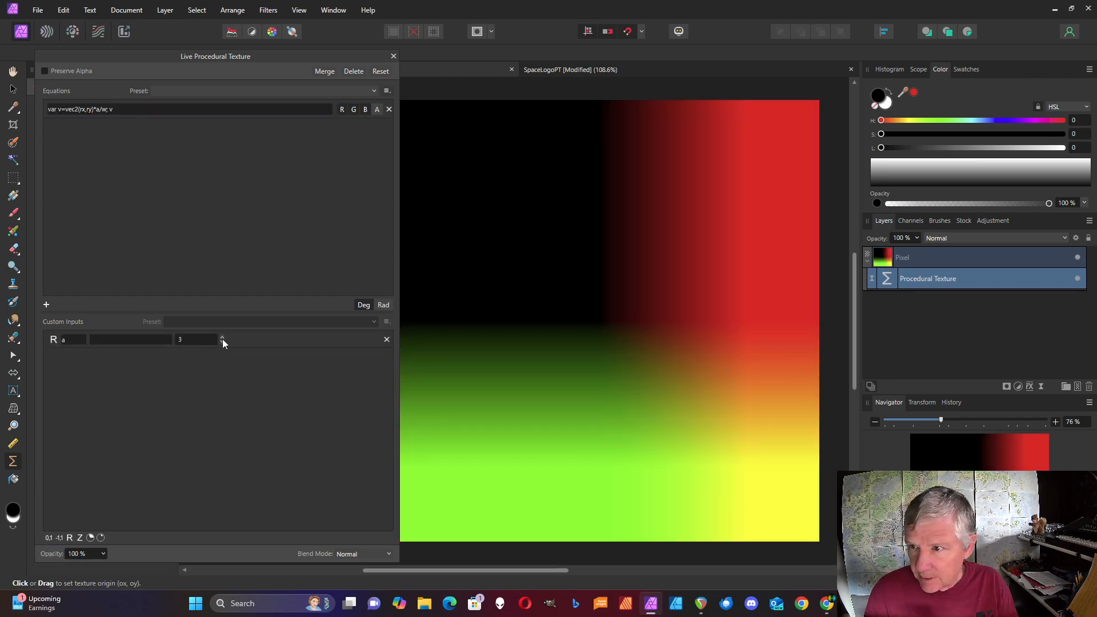
click(222, 338)
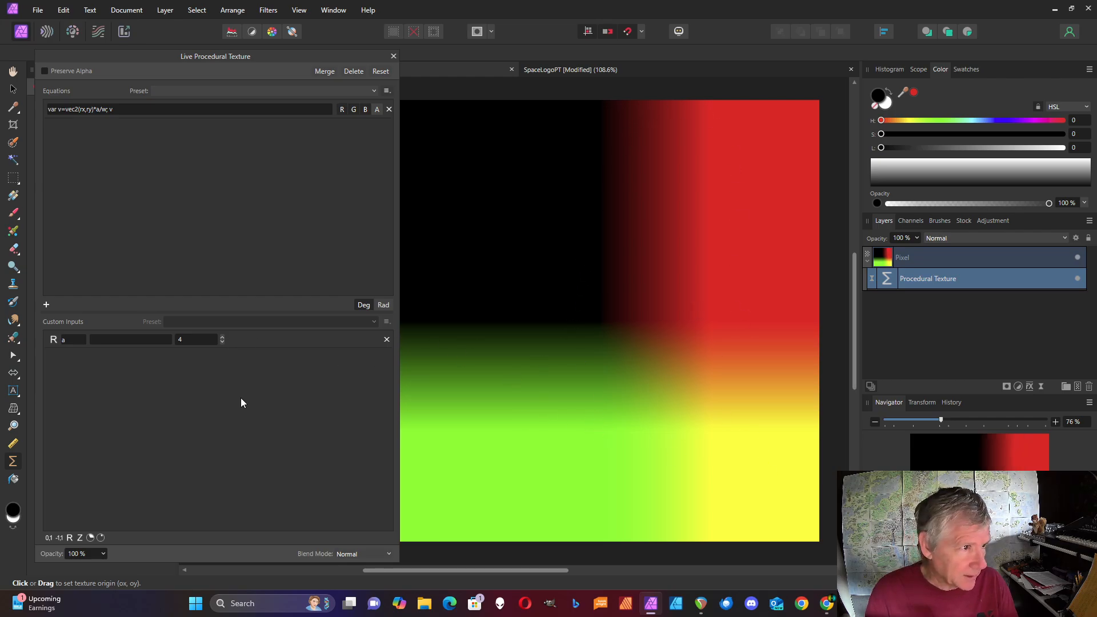
Change the equation's final expression to noise(v), keeping the vector definition, and apply it.
click(129, 112)
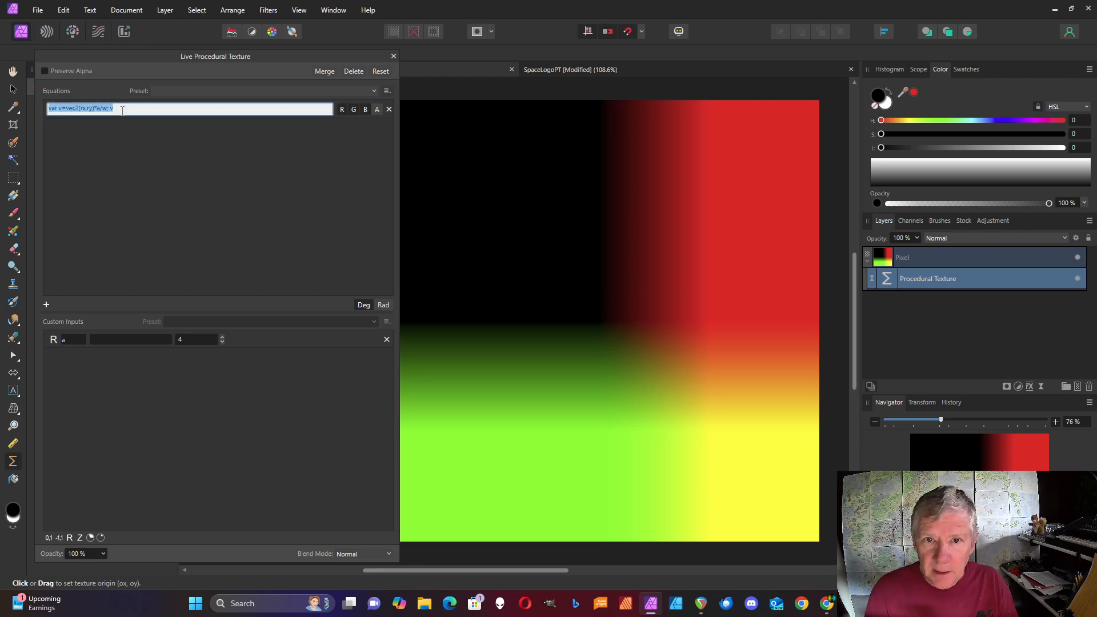
click(132, 112)
key(BackSpace)
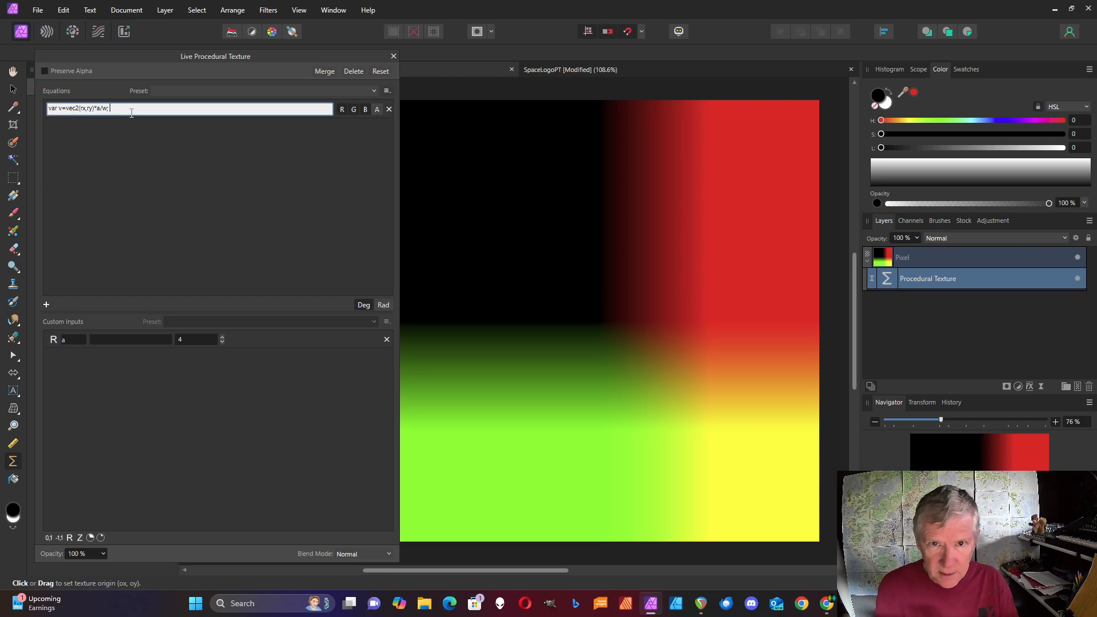
text(vo)
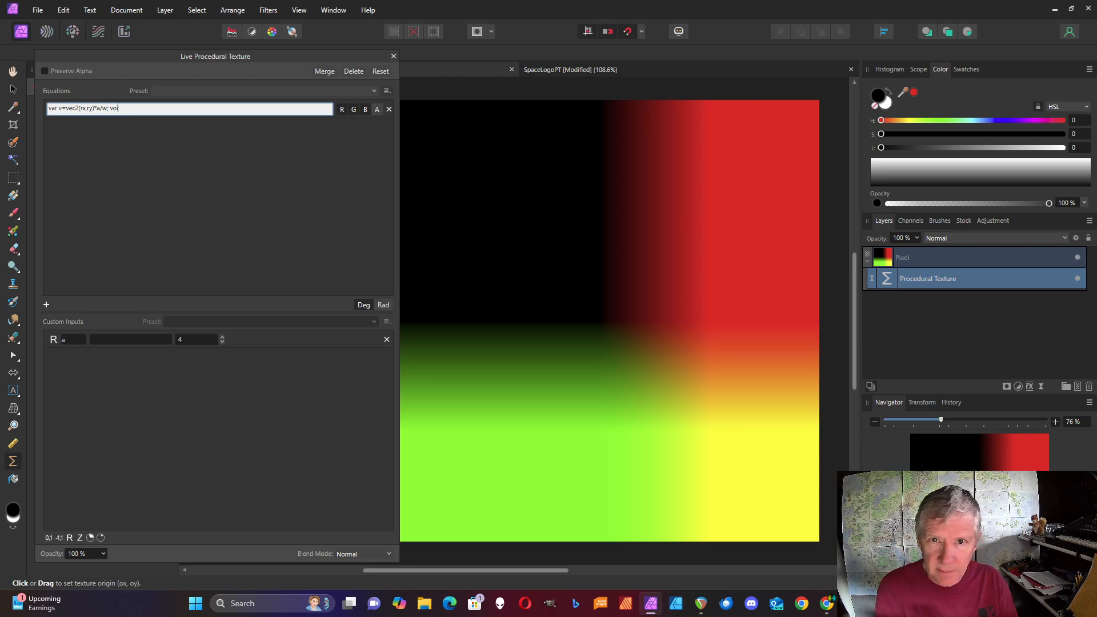
key(BackSpace)
key(BackSpace)
text(noise)
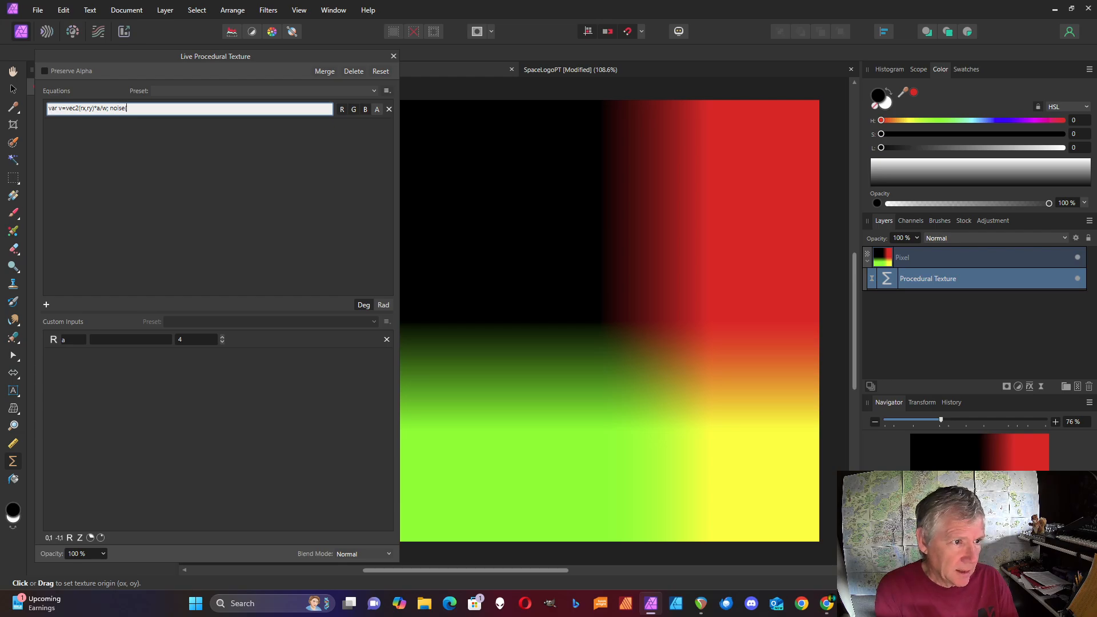
text((v)
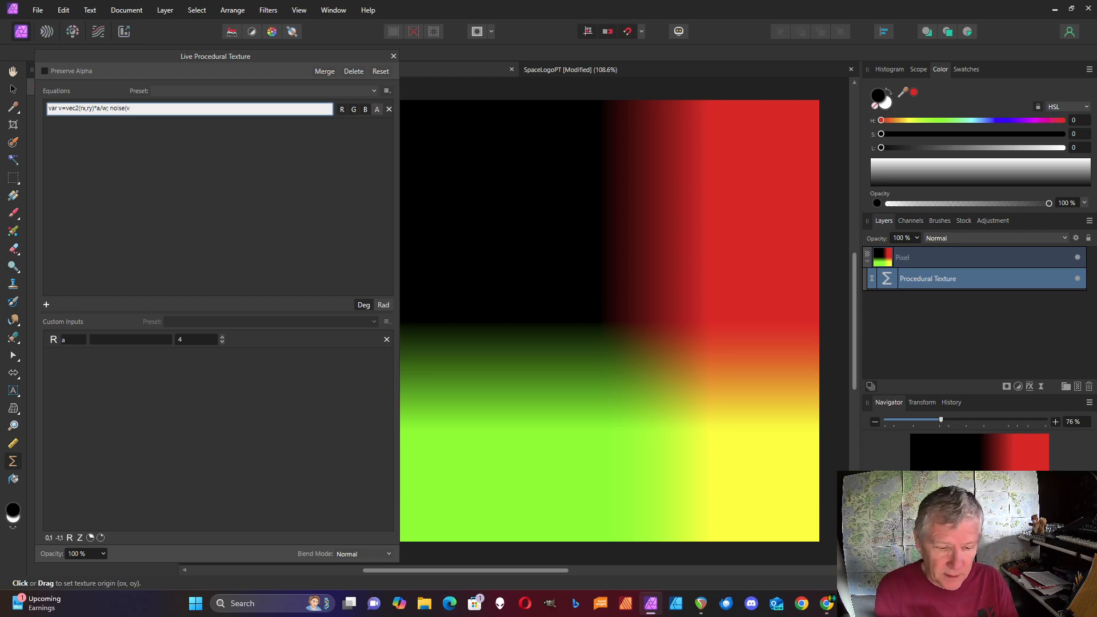
text(()
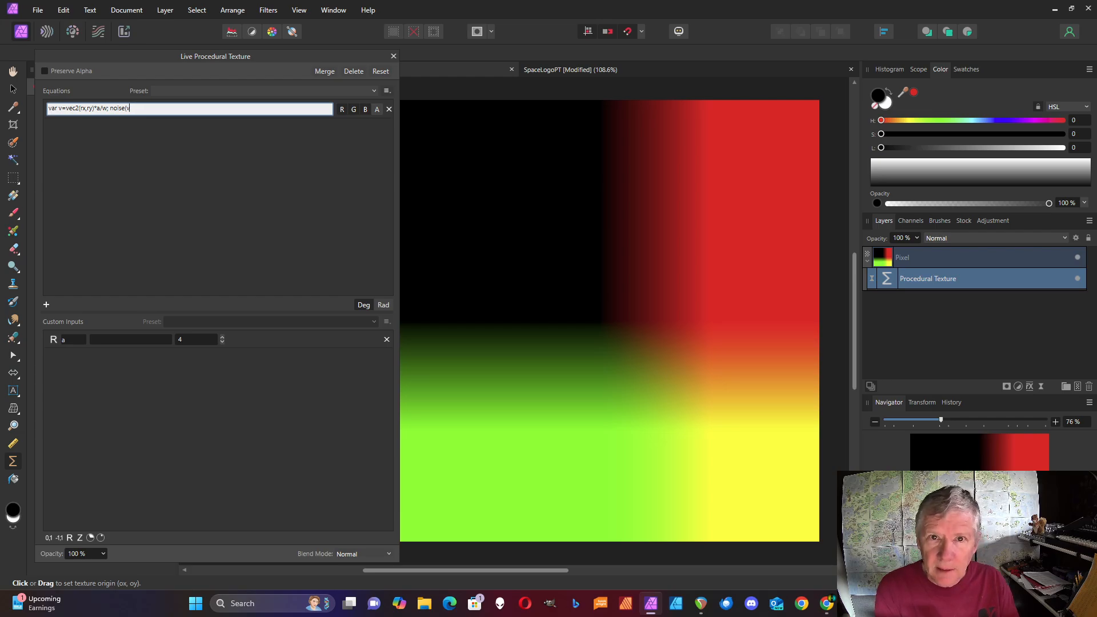
text())
key(Return)
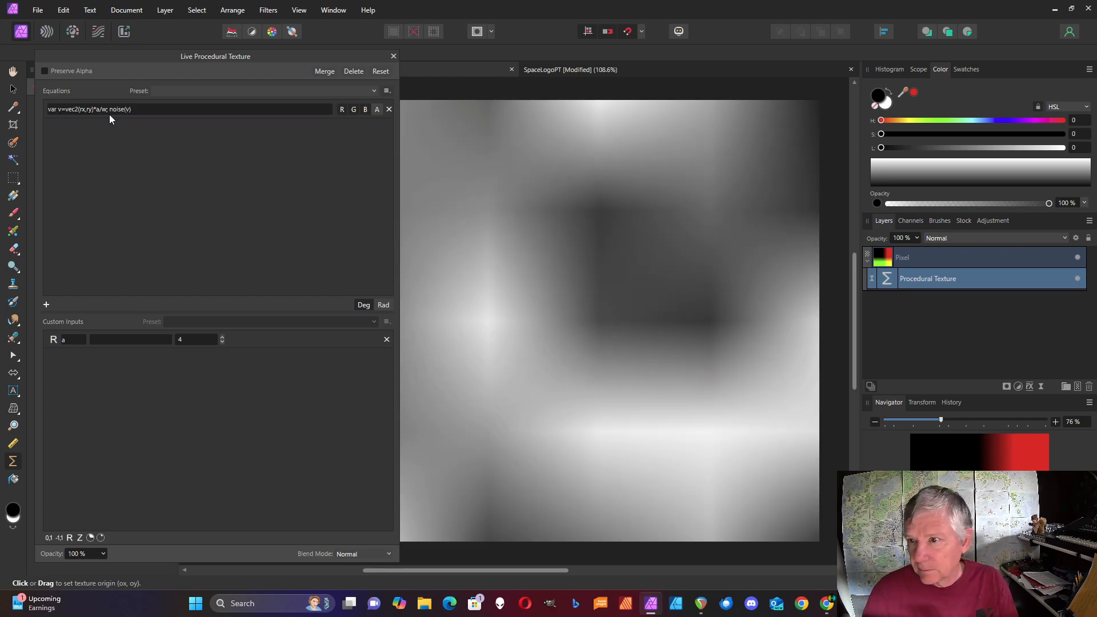
Set custom input a to 41 and change the equation's noise function to noisei(v).
click(222, 337)
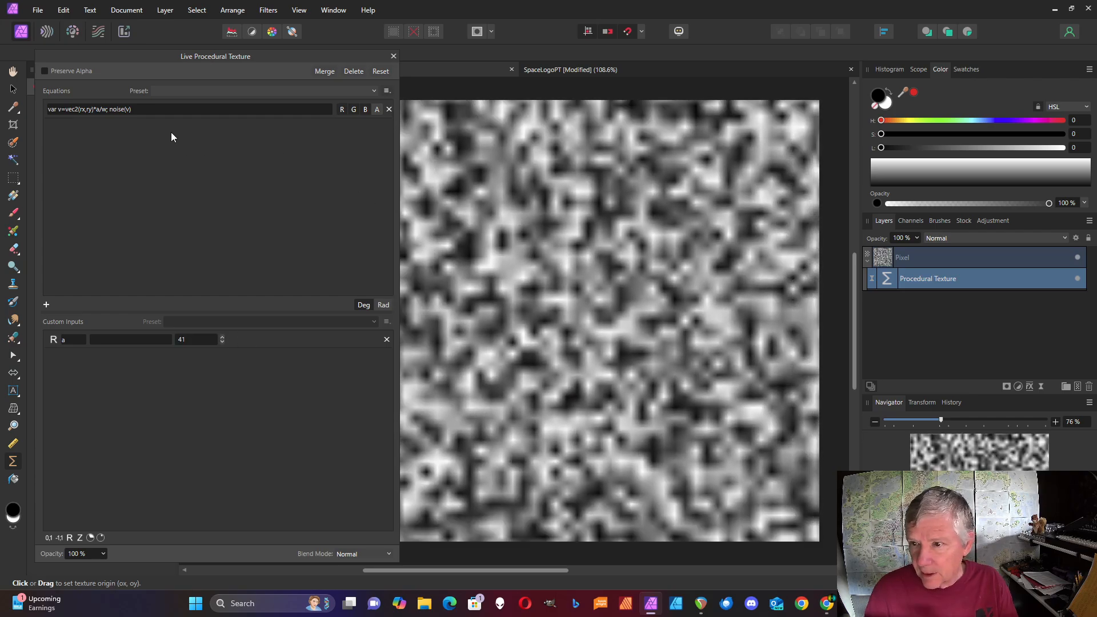
click(123, 111)
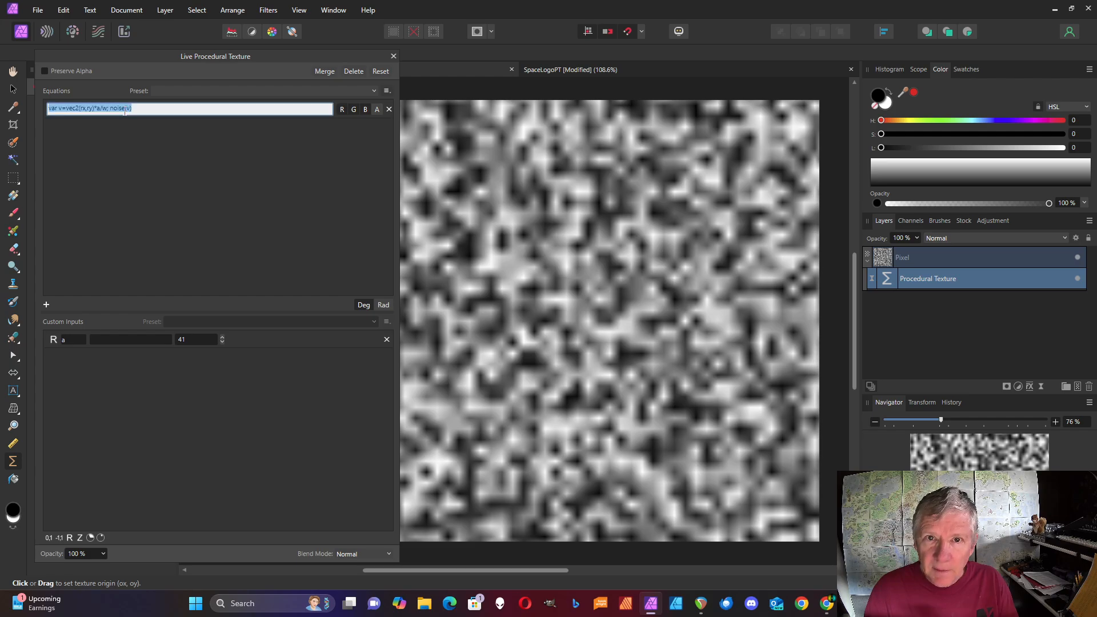
text(i)
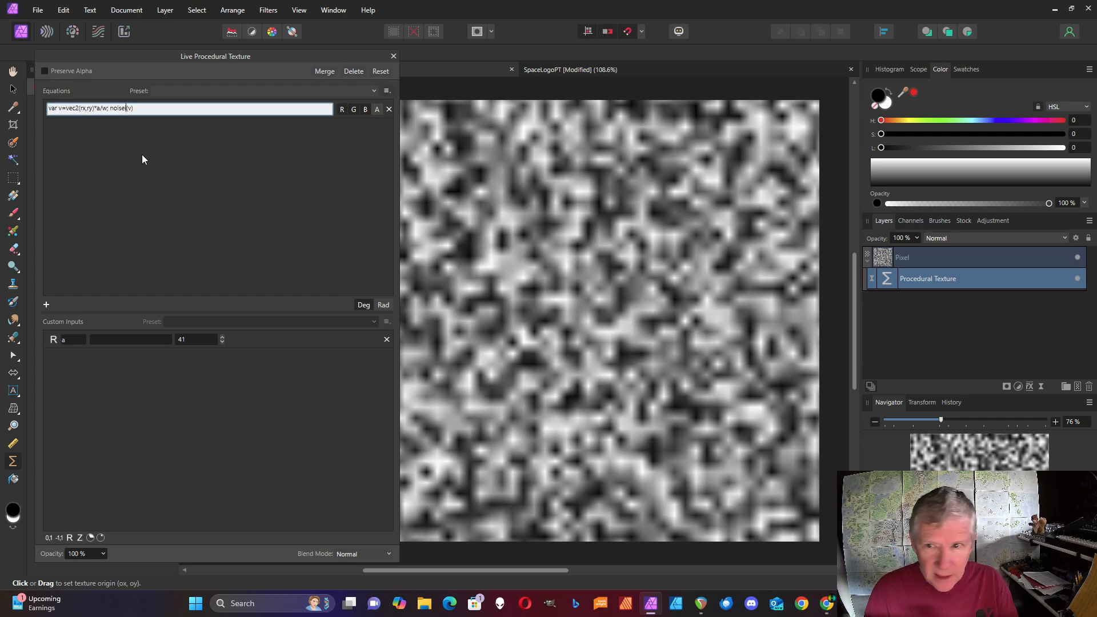
key(Return)
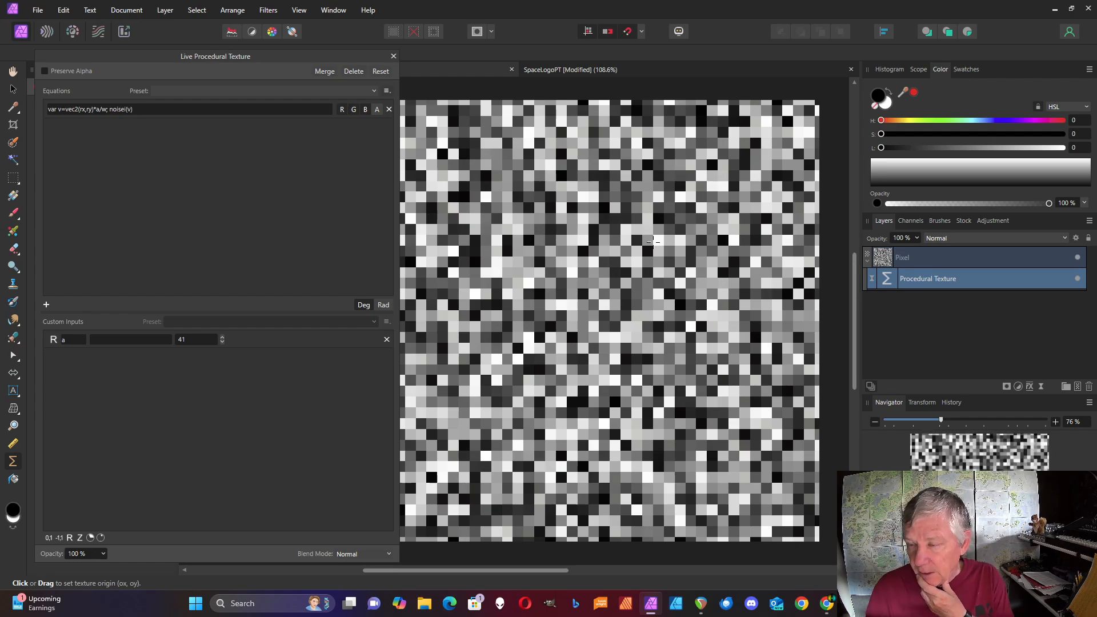
Wrap the noise in a power function so the equation's final expression reads pow(noisei(v),b).
click(112, 110)
text(pow()
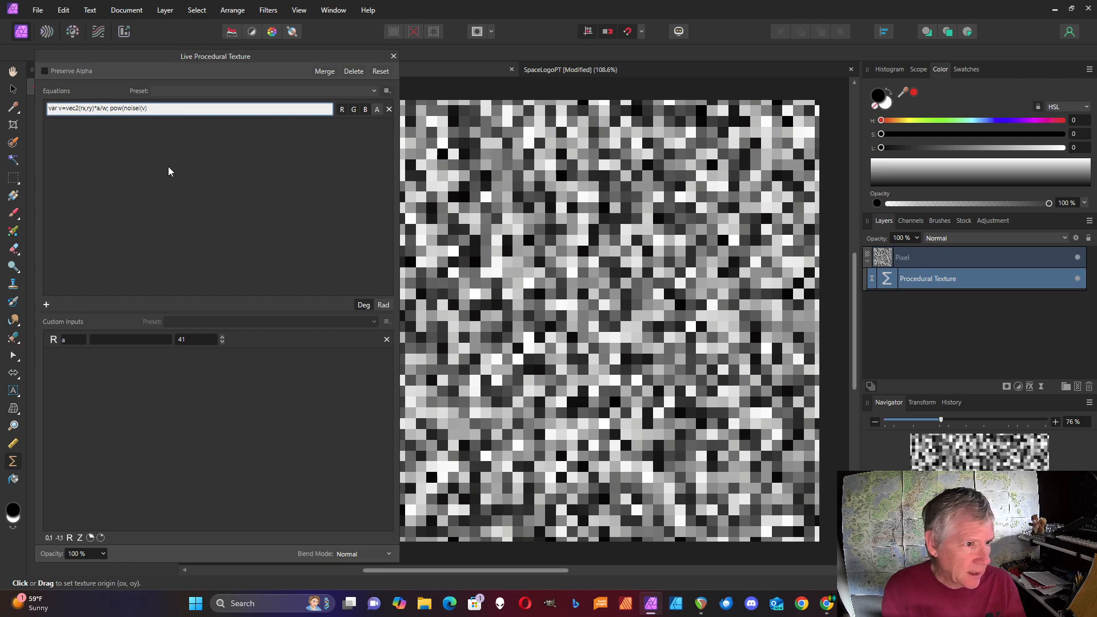
text(b)
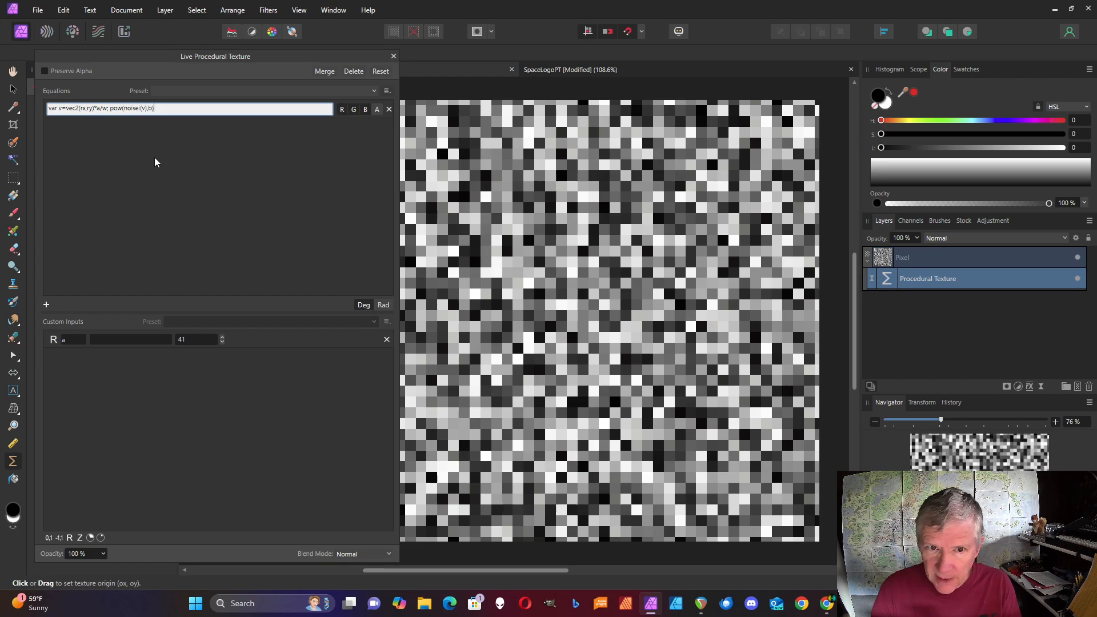
key(Return)
Add a real-number custom input b and set its value to 15.
click(70, 538)
click(222, 355)
click(222, 355)
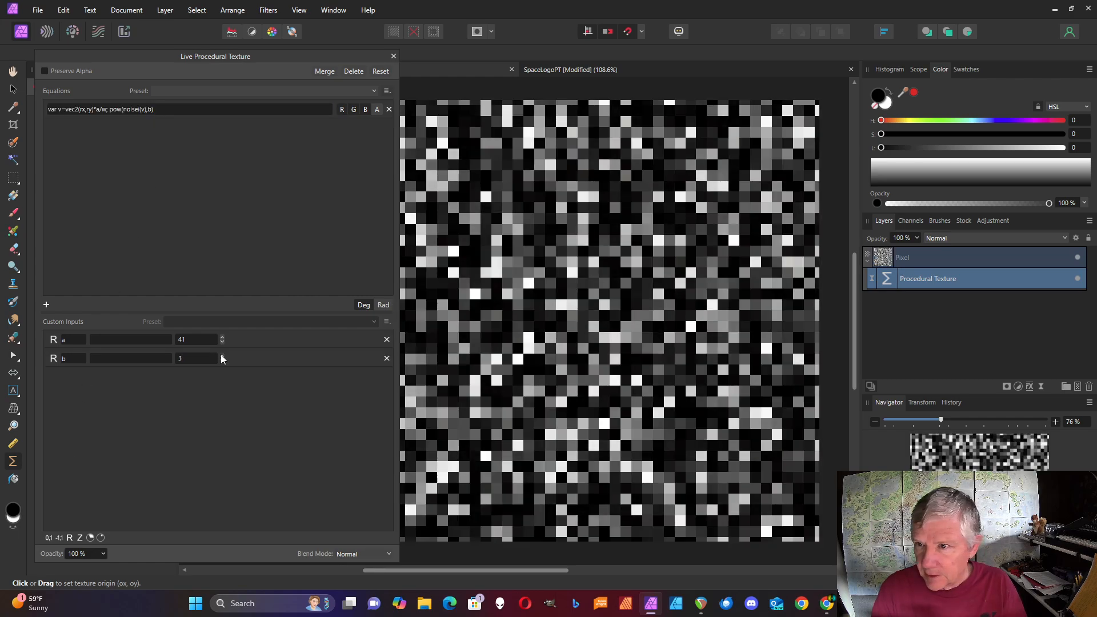
click(221, 355)
click(222, 355)
click(222, 355)
click(222, 355)
click(222, 355)
click(222, 355)
click(222, 355)
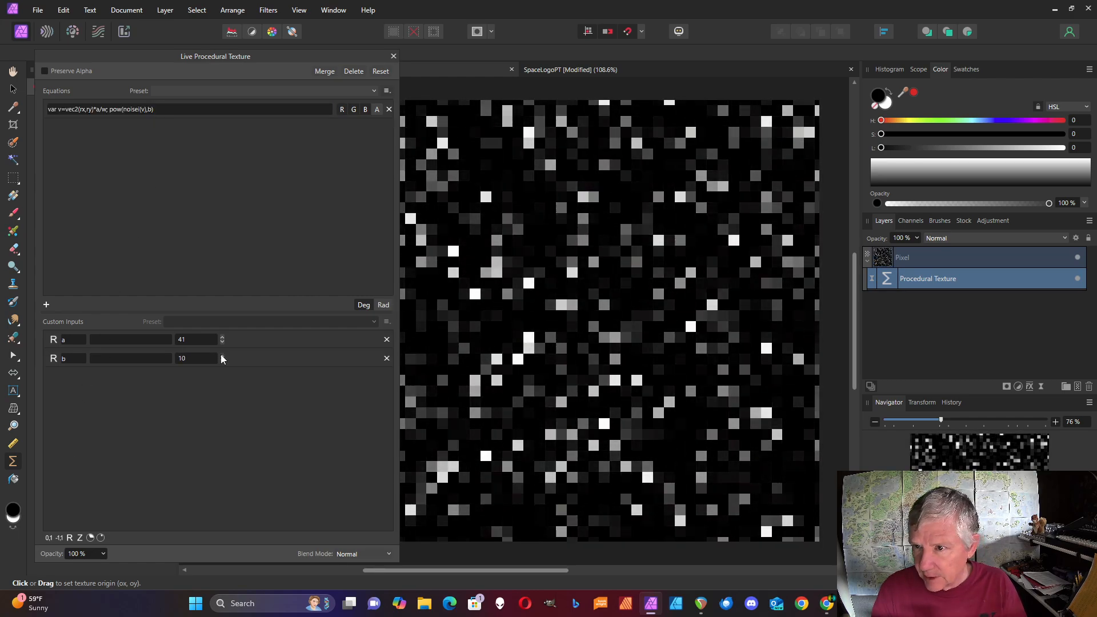
click(222, 356)
click(222, 355)
click(222, 356)
click(223, 356)
click(222, 356)
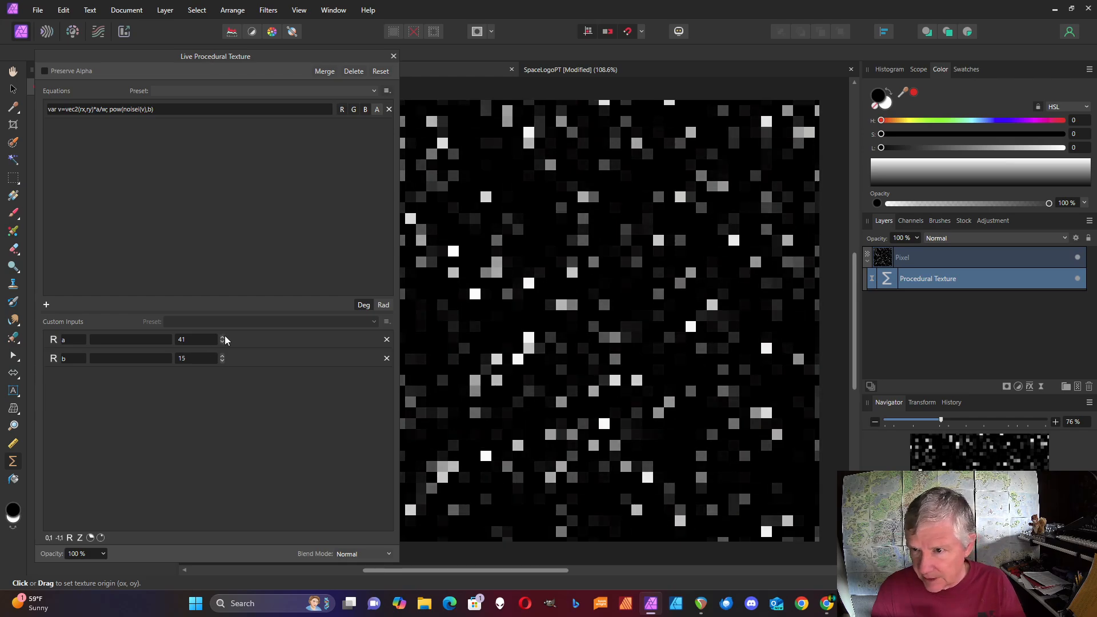
Set custom input a to 159 and b to 33, and change the power function's exponent to b*10.
drag(221, 338, 222, 356)
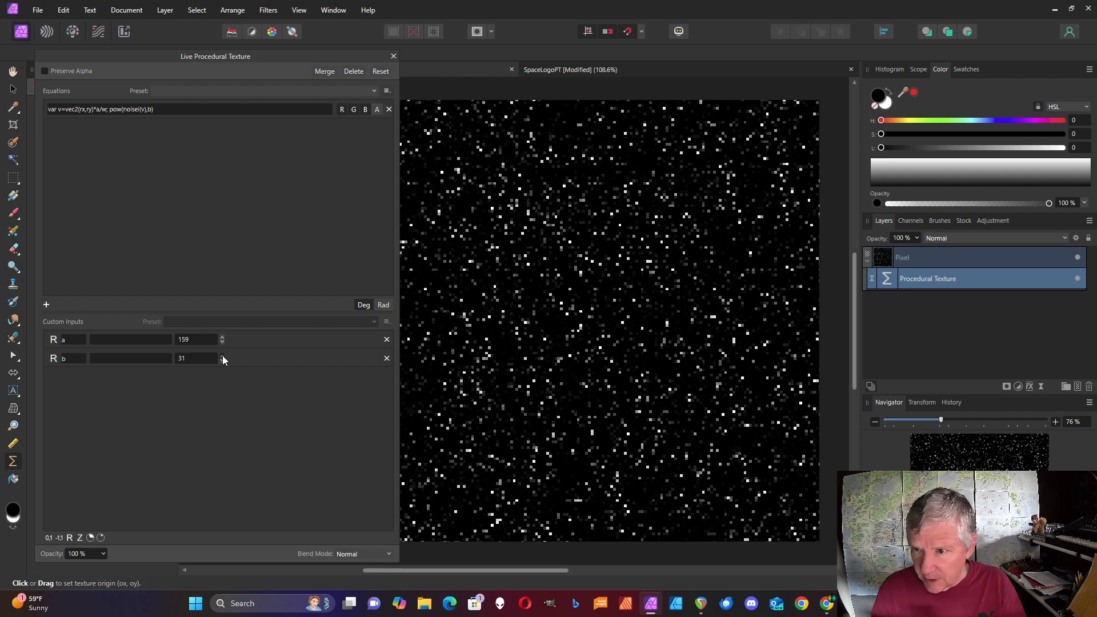
click(148, 109)
click(152, 110)
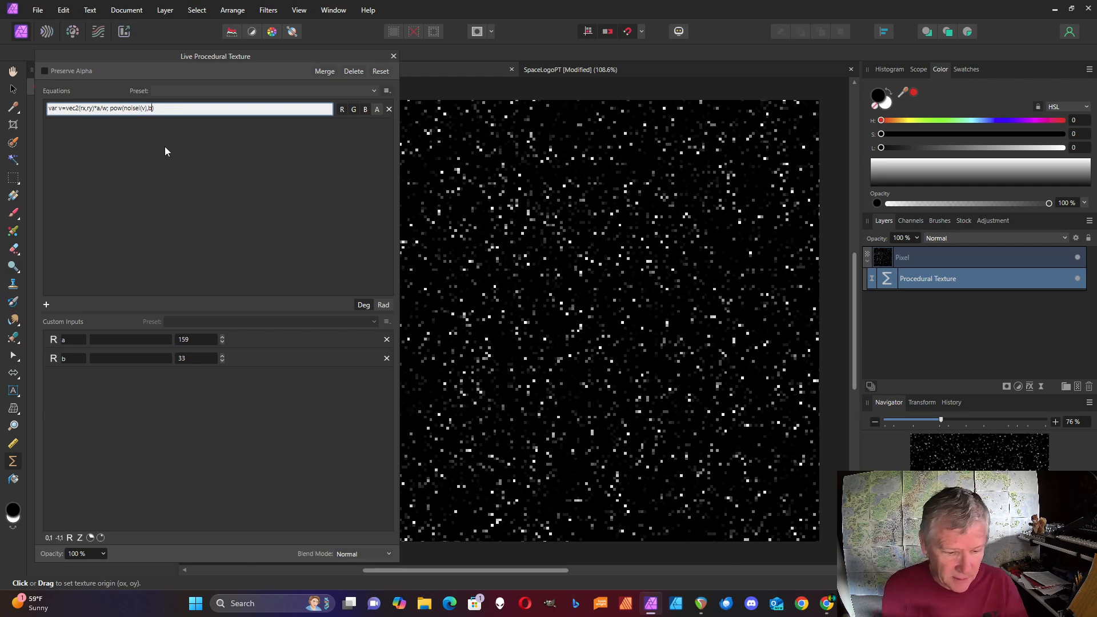
text(10)
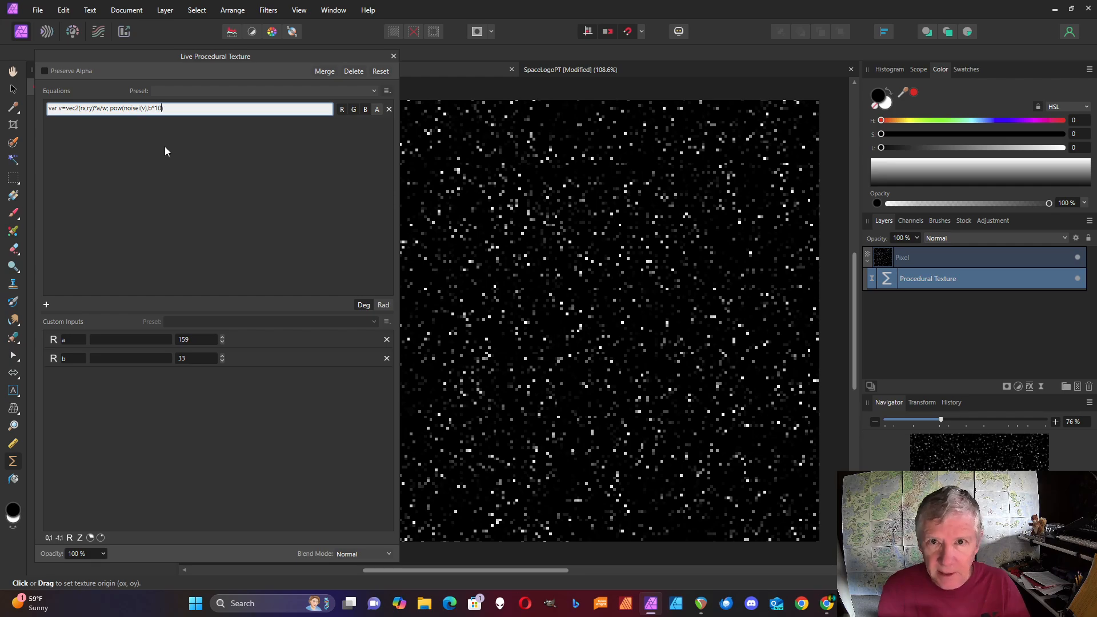
key(Return)
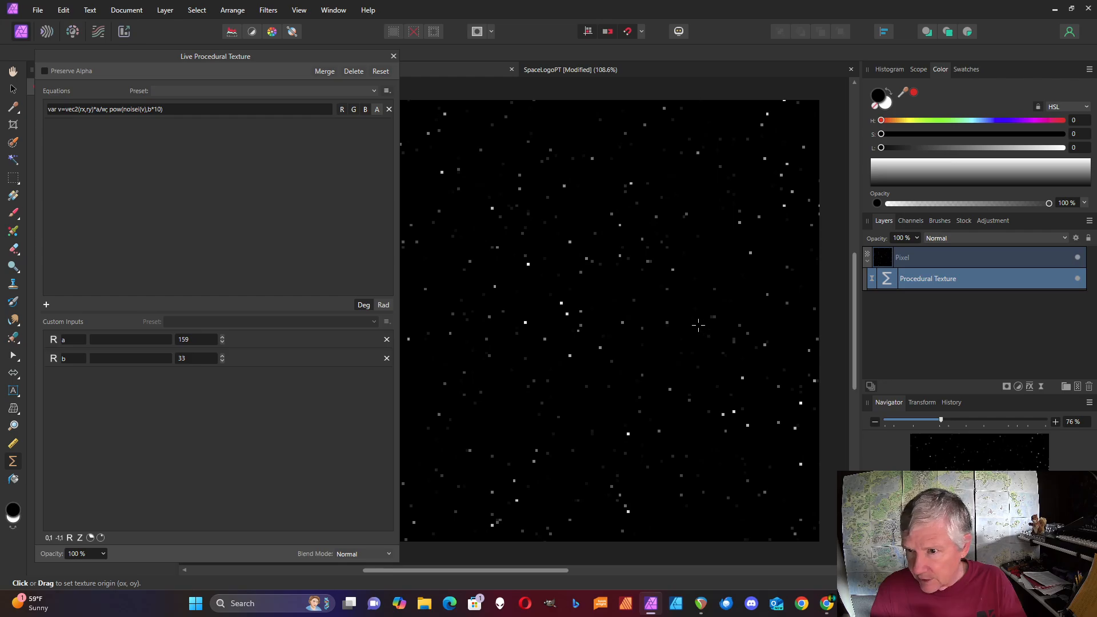
Examine the shape and brightness of the individual stars up close and across the whole star field.
scroll(639, 300, up, 3)
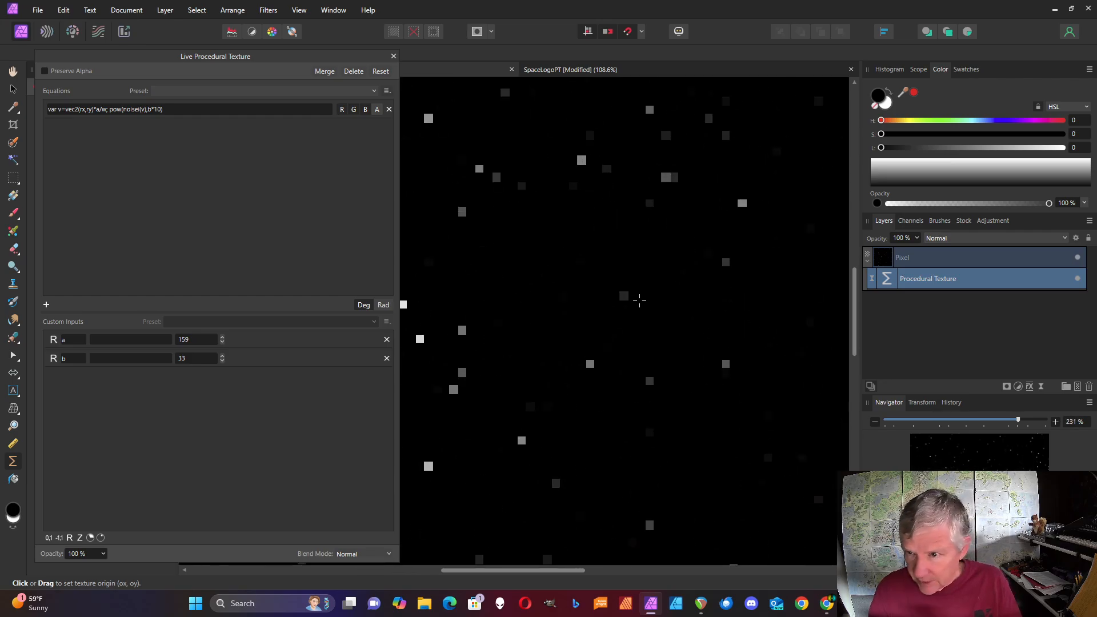
scroll(629, 336, down, 4)
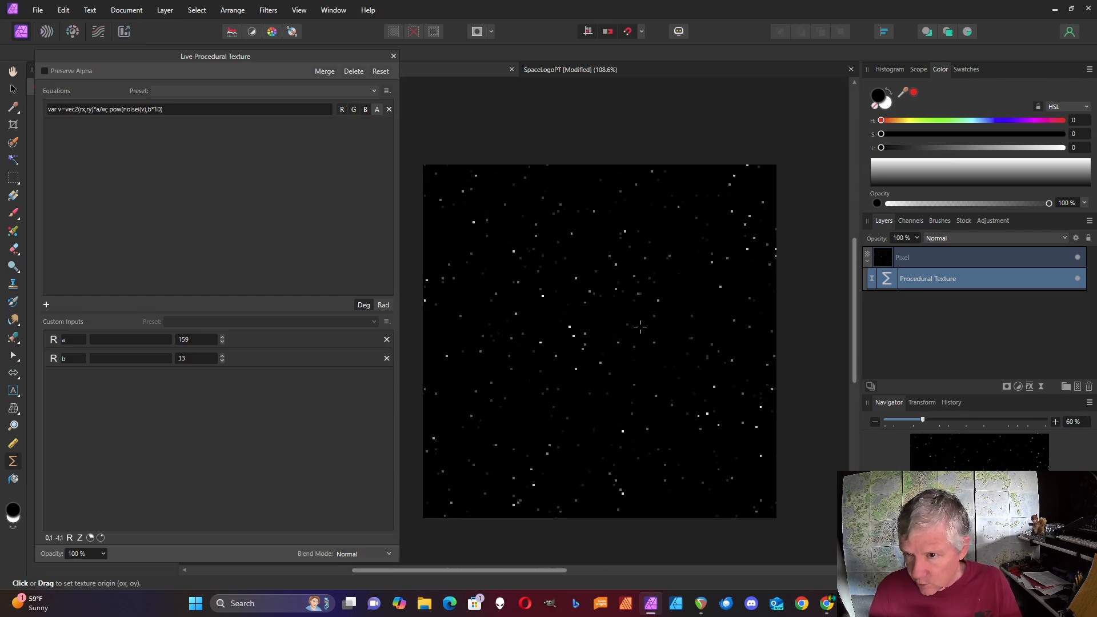
scroll(640, 326, up, 4)
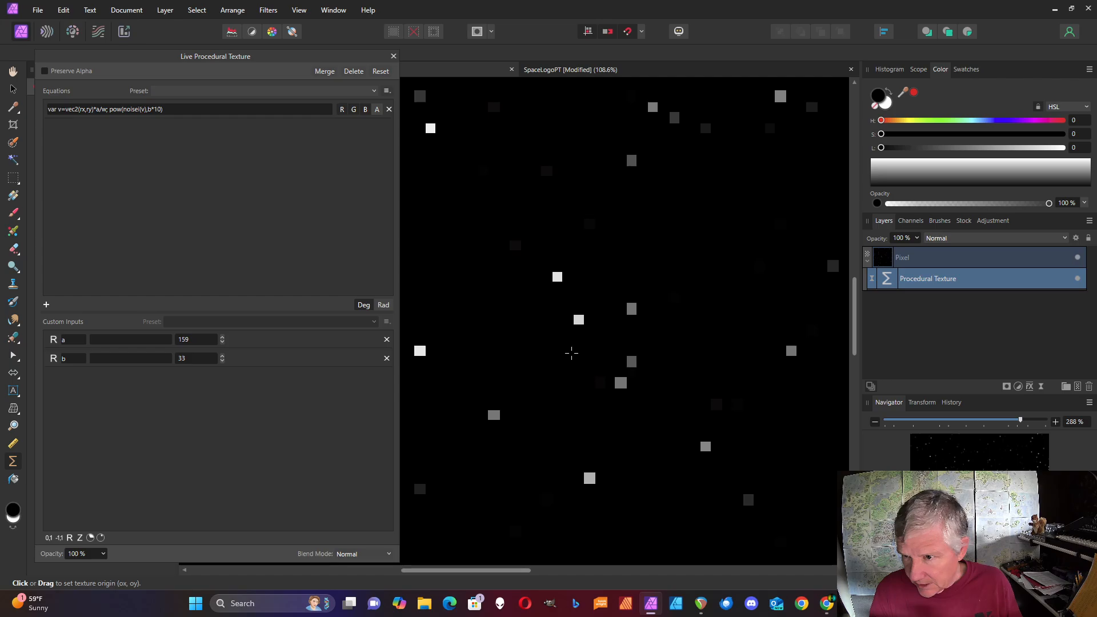
scroll(581, 318, down, 3)
scroll(589, 327, up, 2)
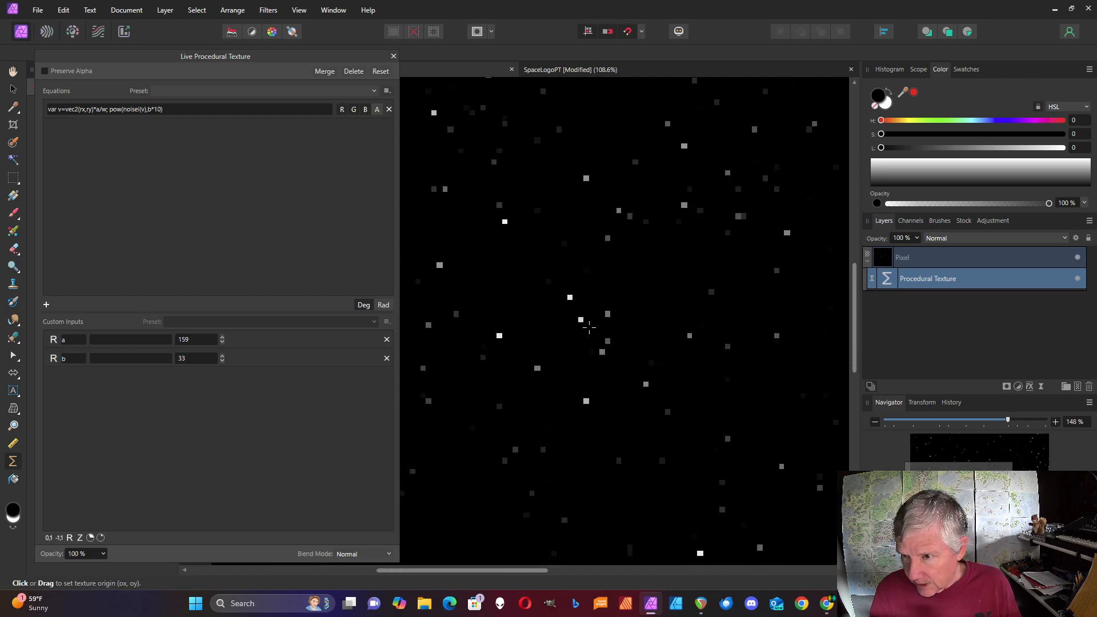
scroll(543, 292, up, 5)
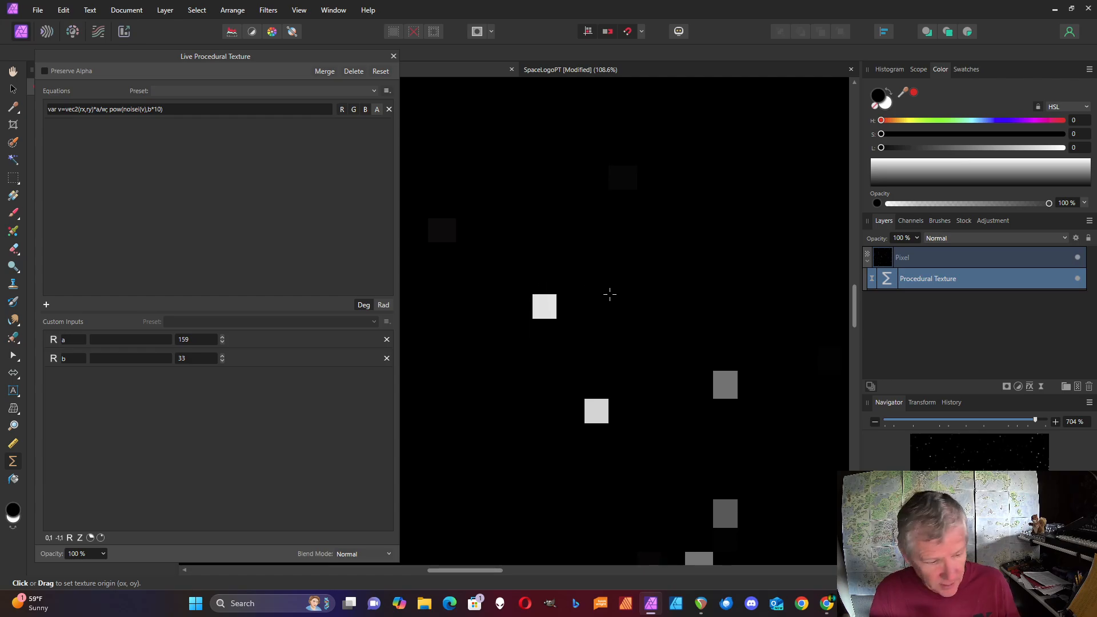
scroll(612, 297, down, 5)
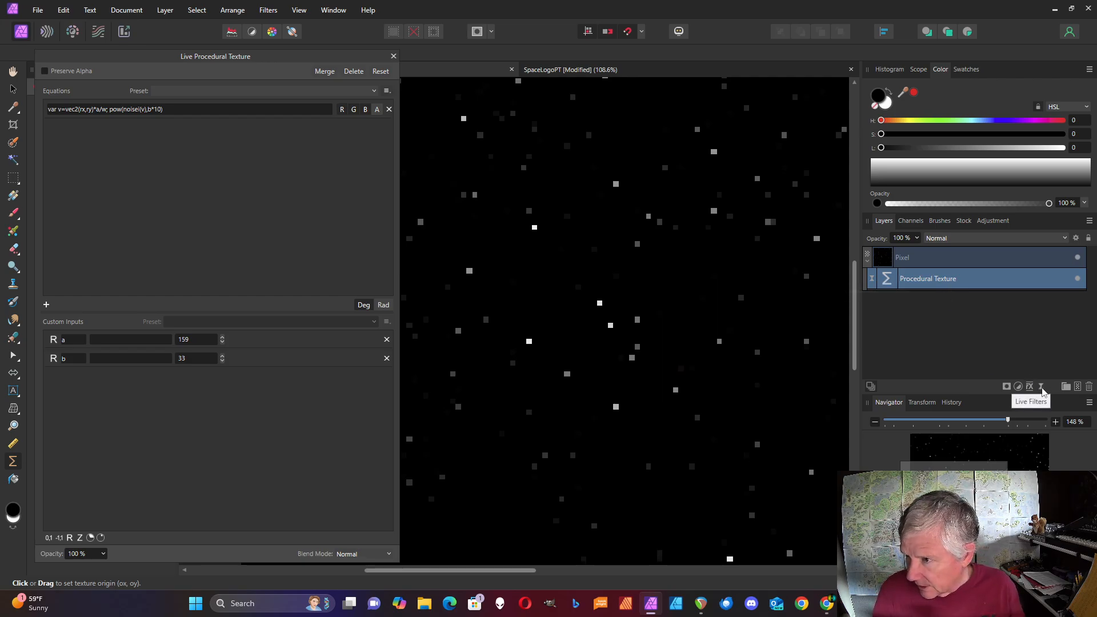
Add a live Gaussian Blur inside the Pixel layer above the Procedural Texture and set its radius to 2.9 px.
click(1041, 388)
scroll(976, 54, up, 2)
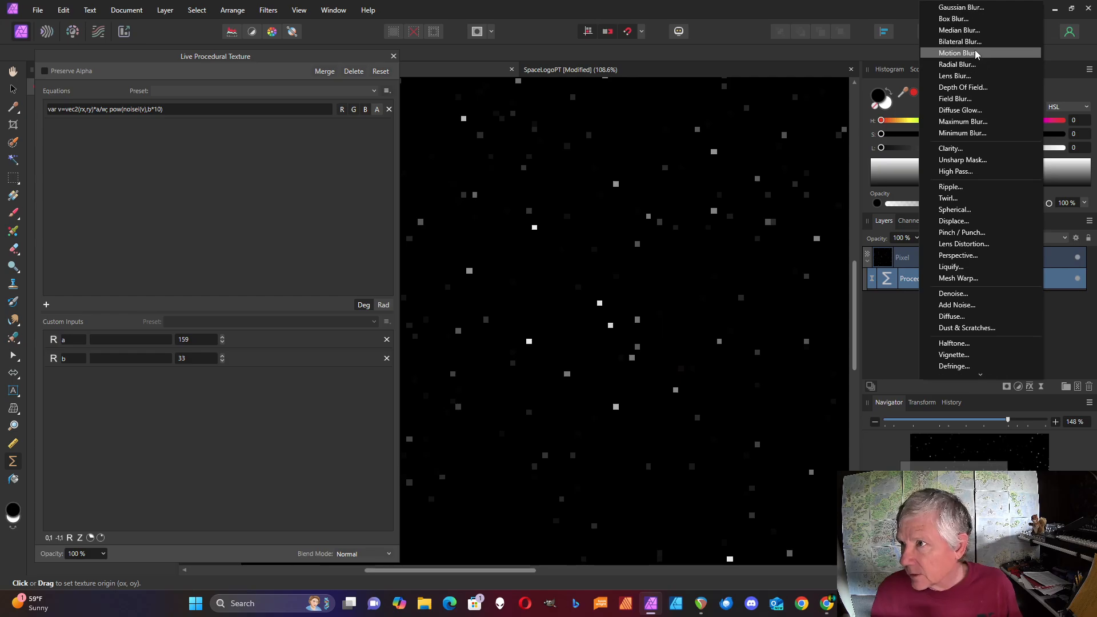
click(973, 8)
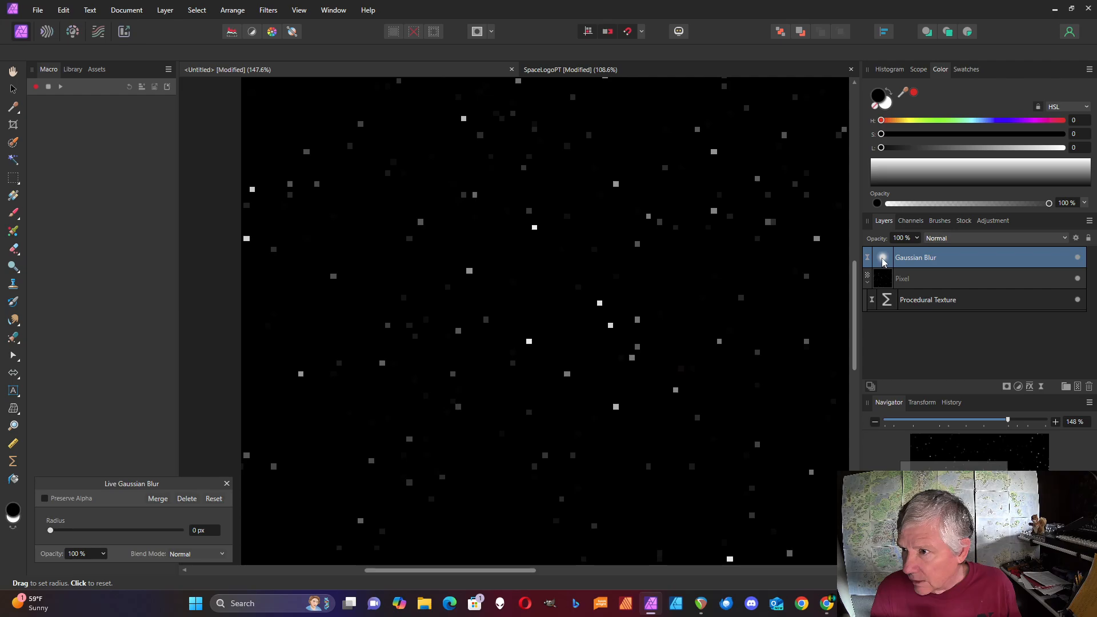
mouse_move(885, 260)
mouse_down()
mouse_move(901, 331)
mouse_move(890, 271)
mouse_up()
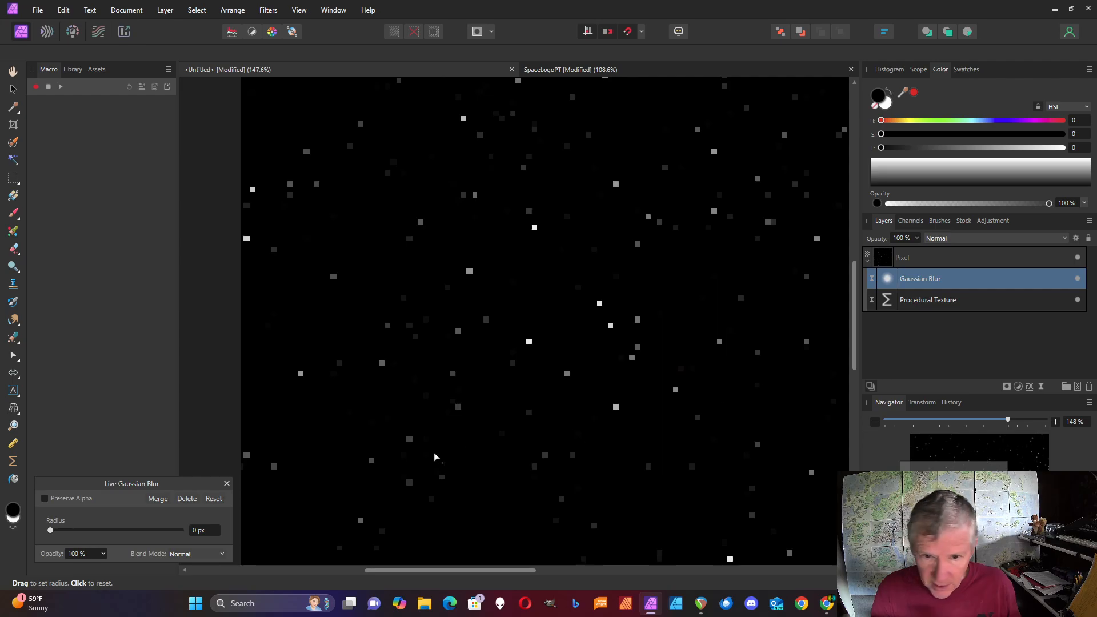
drag(50, 531, 85, 533)
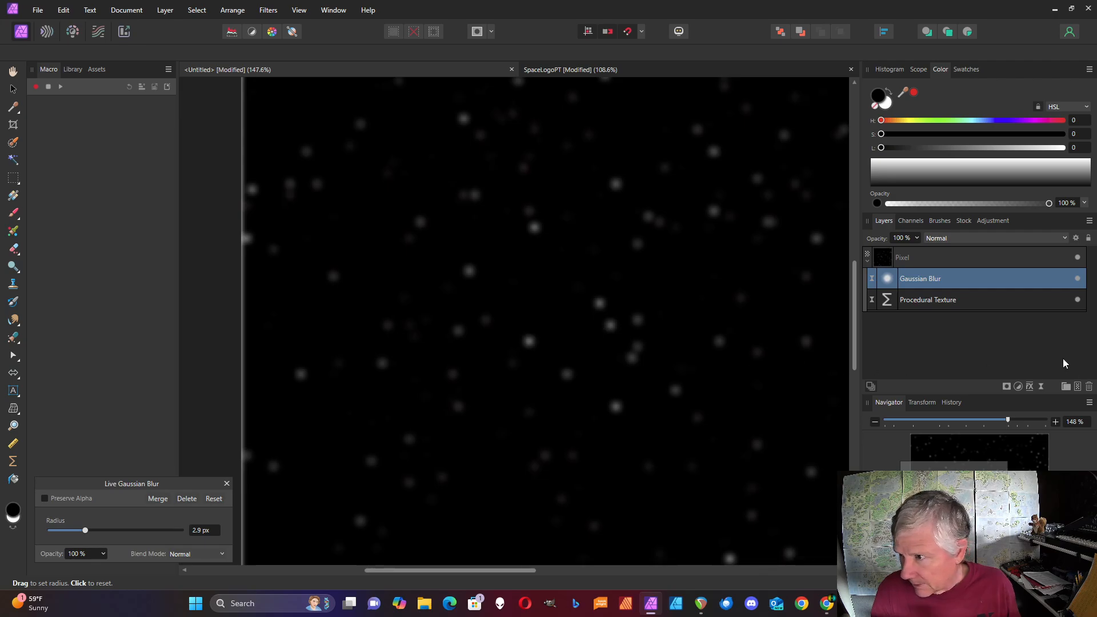
Add a second live Procedural Texture inside the Pixel layer above the Gaussian Blur, with smoothsteplin(e1,e2,average(R,G,B)) applied to the R, G and B channels.
click(1041, 386)
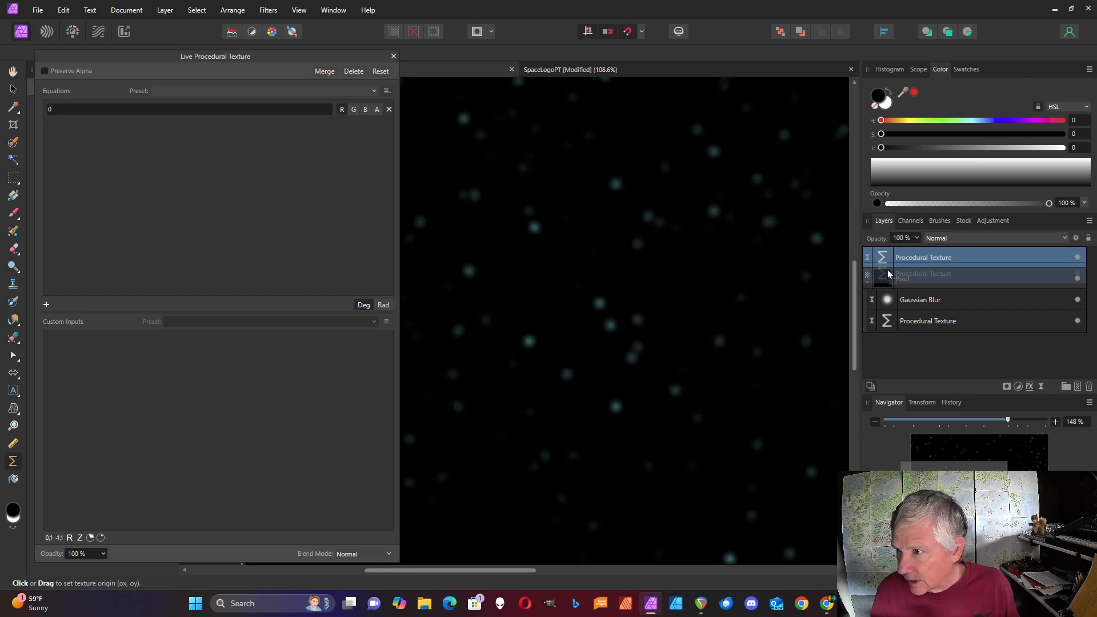
mouse_move(887, 257)
mouse_down()
mouse_move(887, 326)
mouse_move(888, 276)
mouse_up()
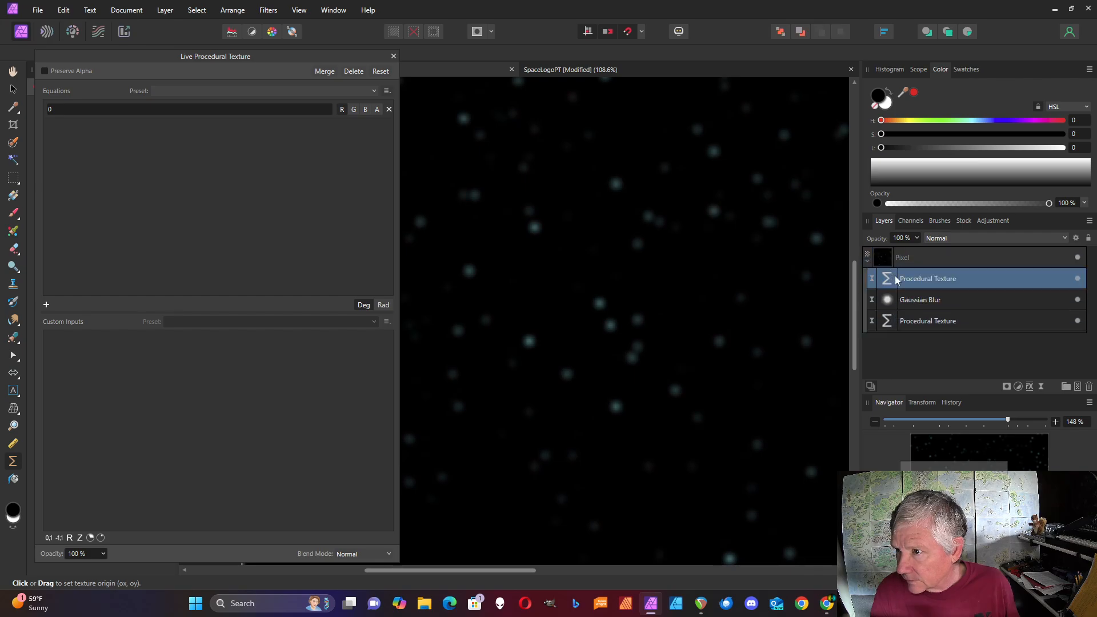
click(121, 109)
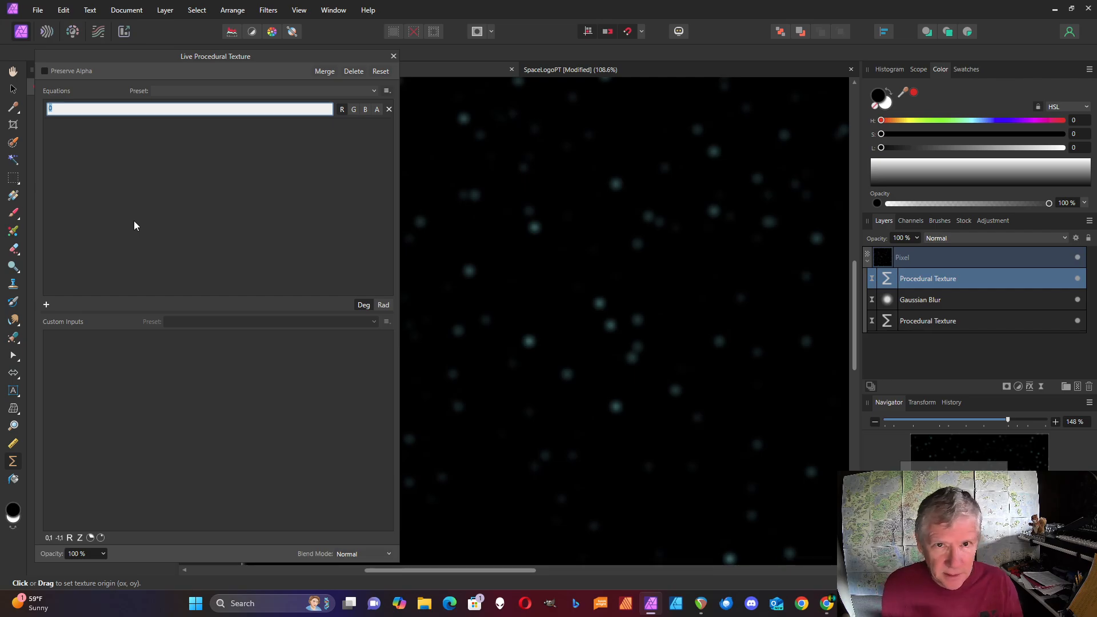
text(smooths)
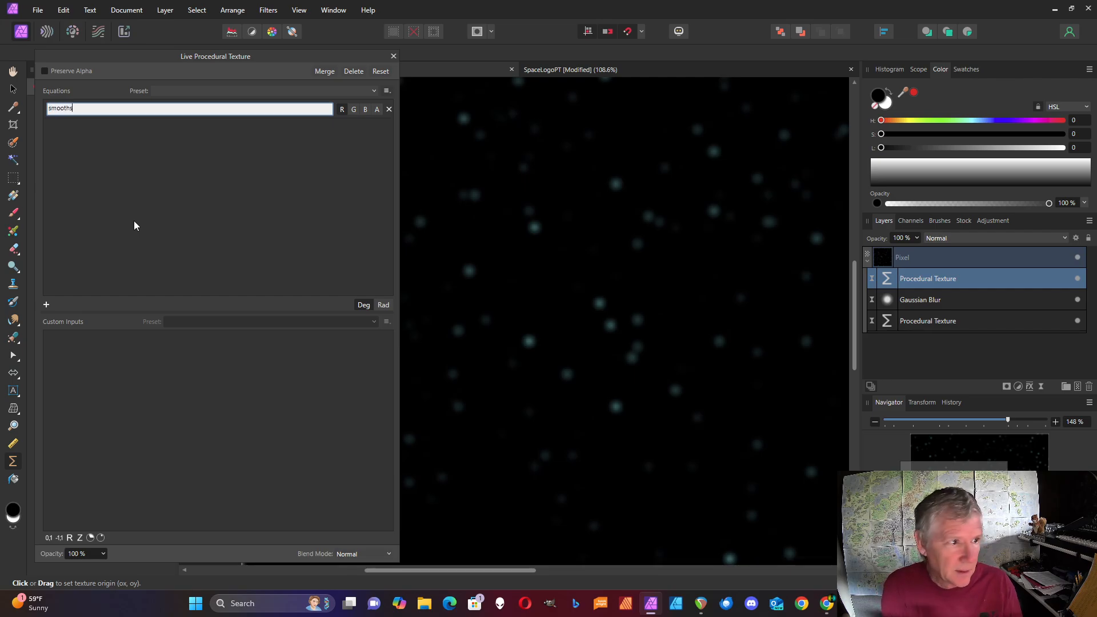
text(tepin()
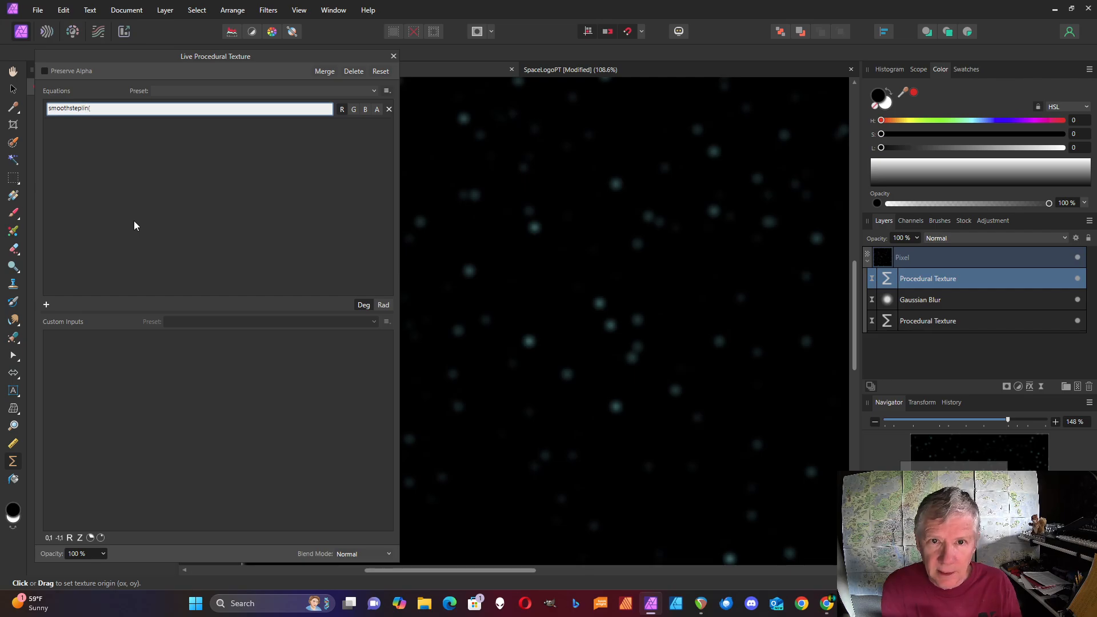
key(BackSpace)
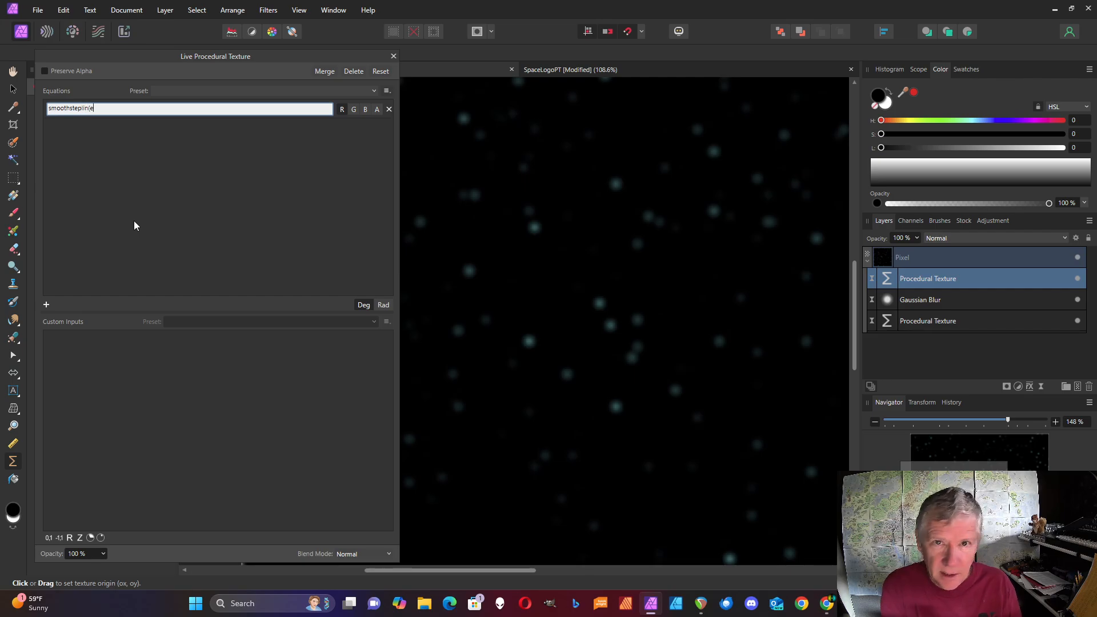
text((e1,e)
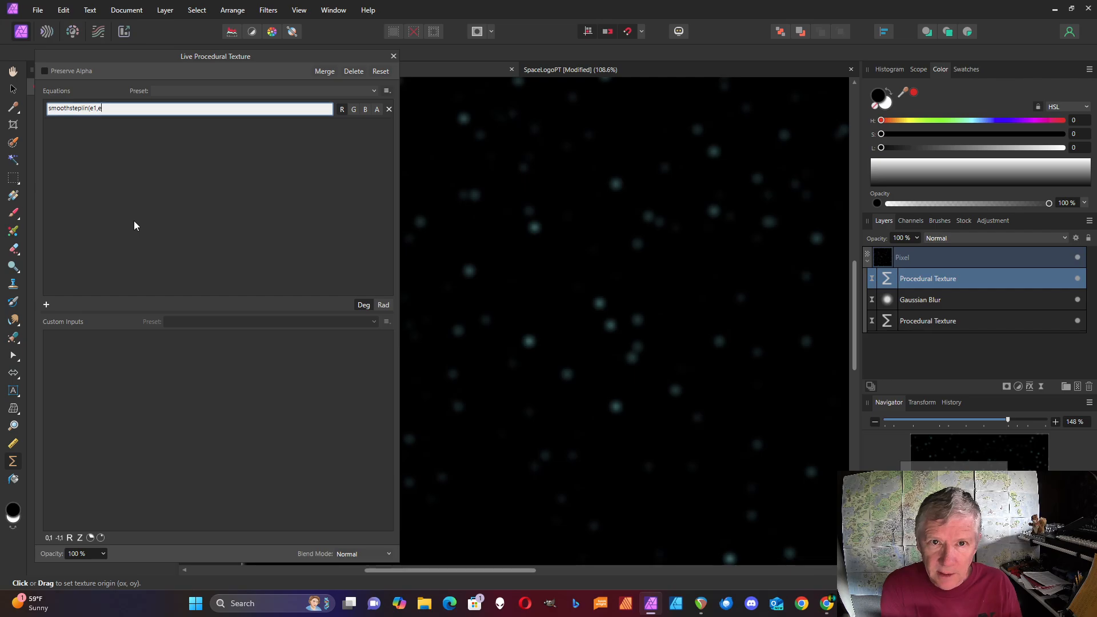
text(2,)
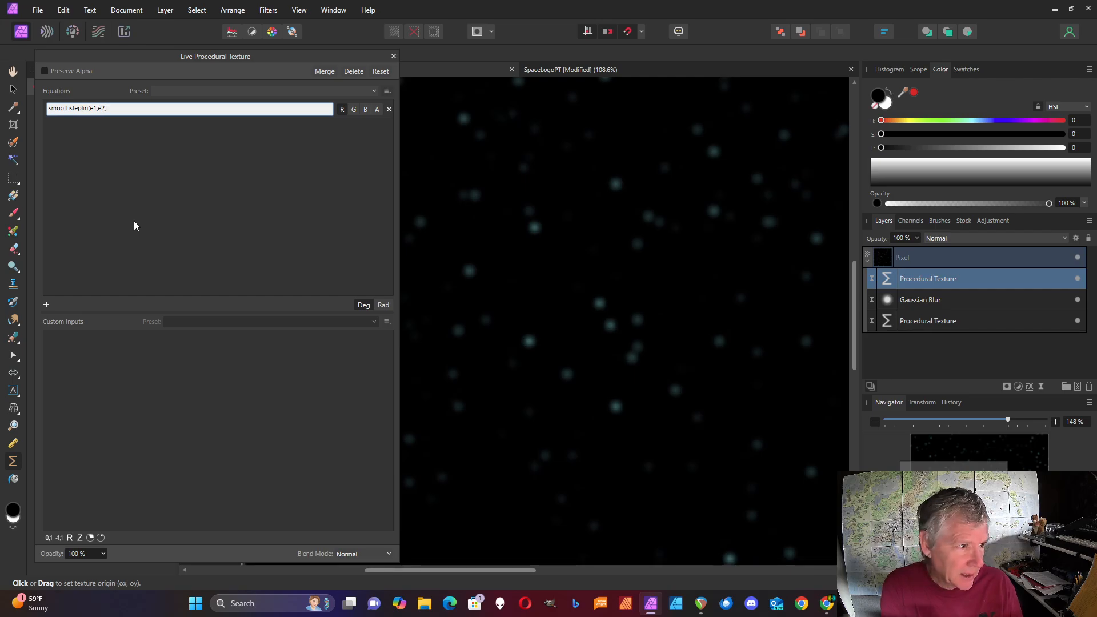
text(average)
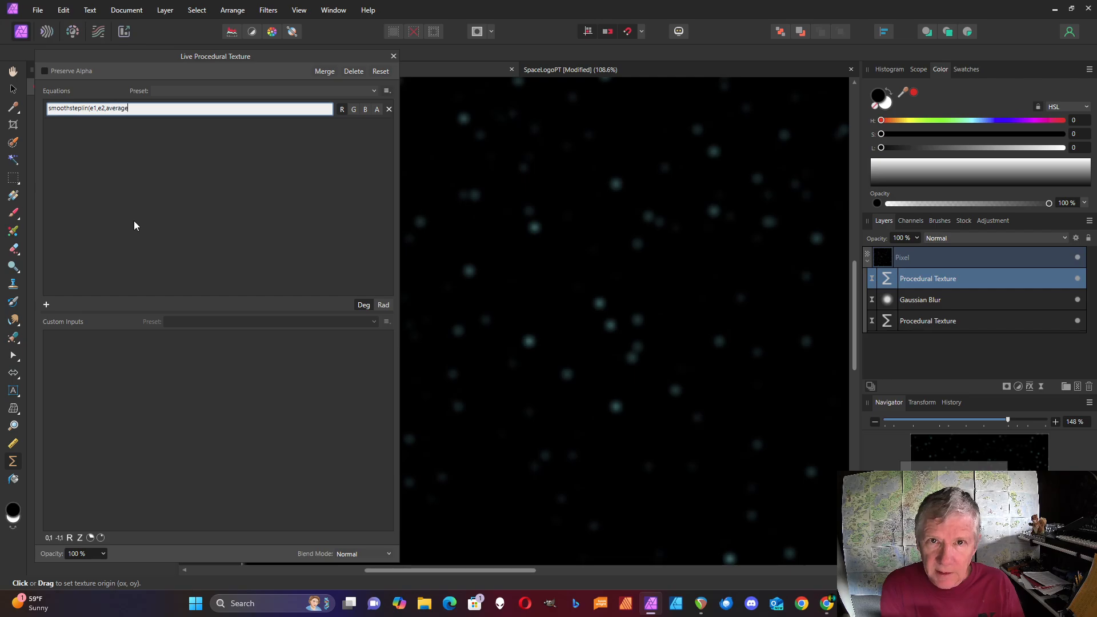
text((R,G)
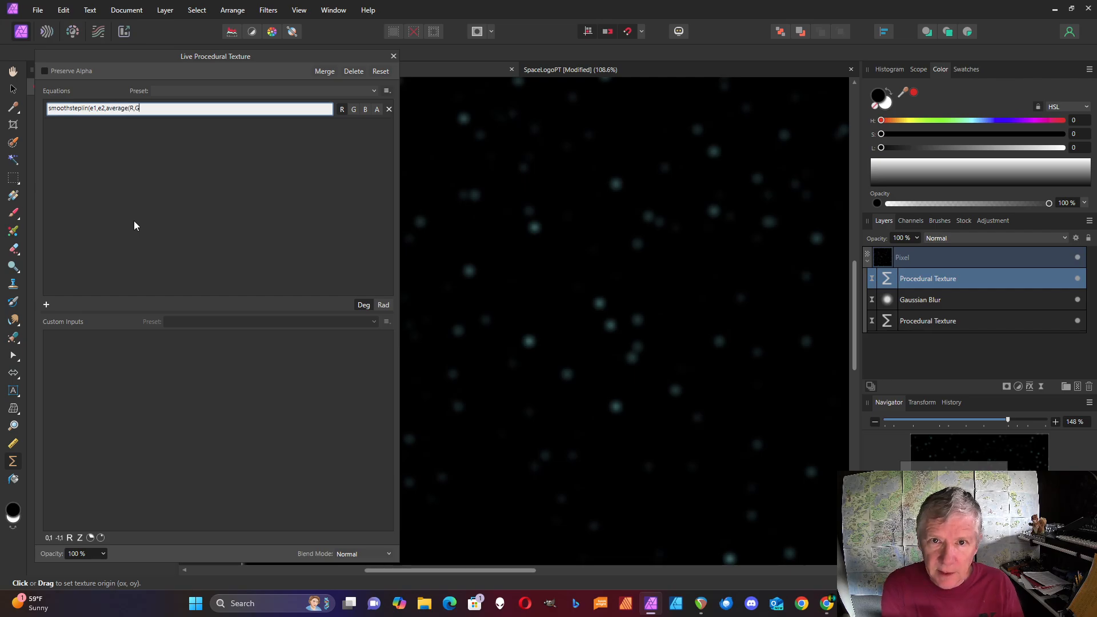
text(,B)
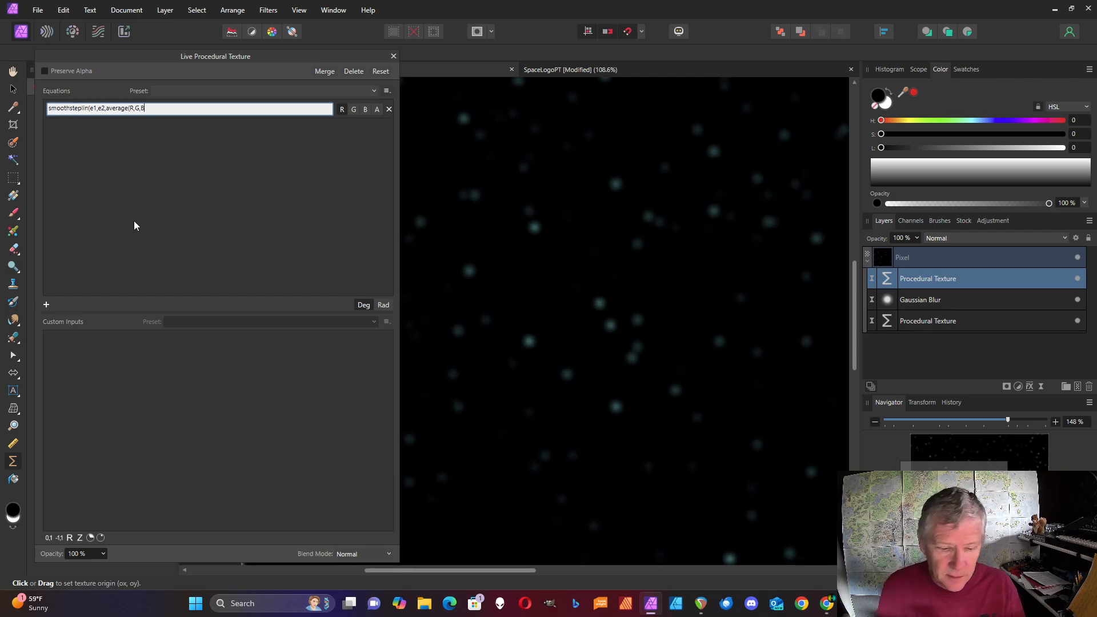
text())
key(Return)
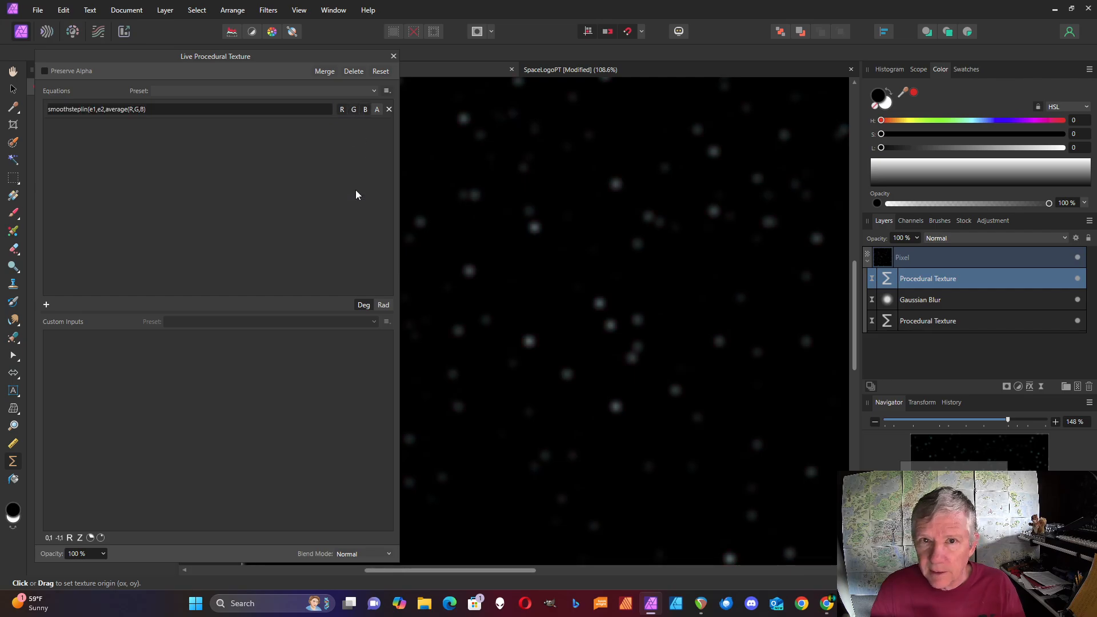
Add two 0-to-1 range custom inputs, e1 and e2, and set e2 to about a quarter of its range.
click(49, 537)
click(49, 537)
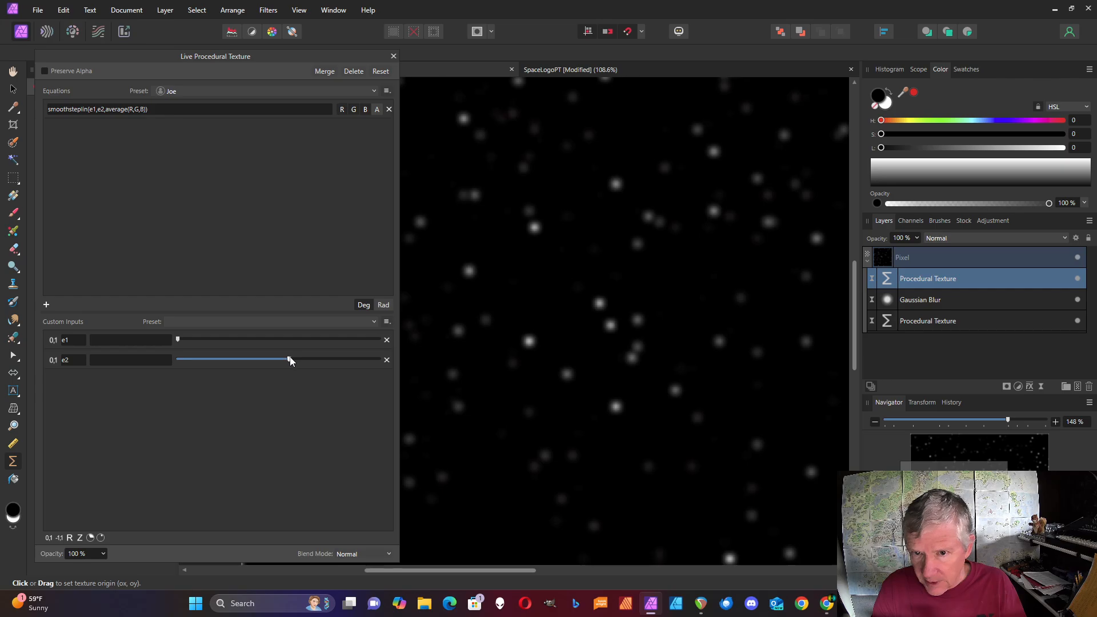
drag(291, 360, 374, 364)
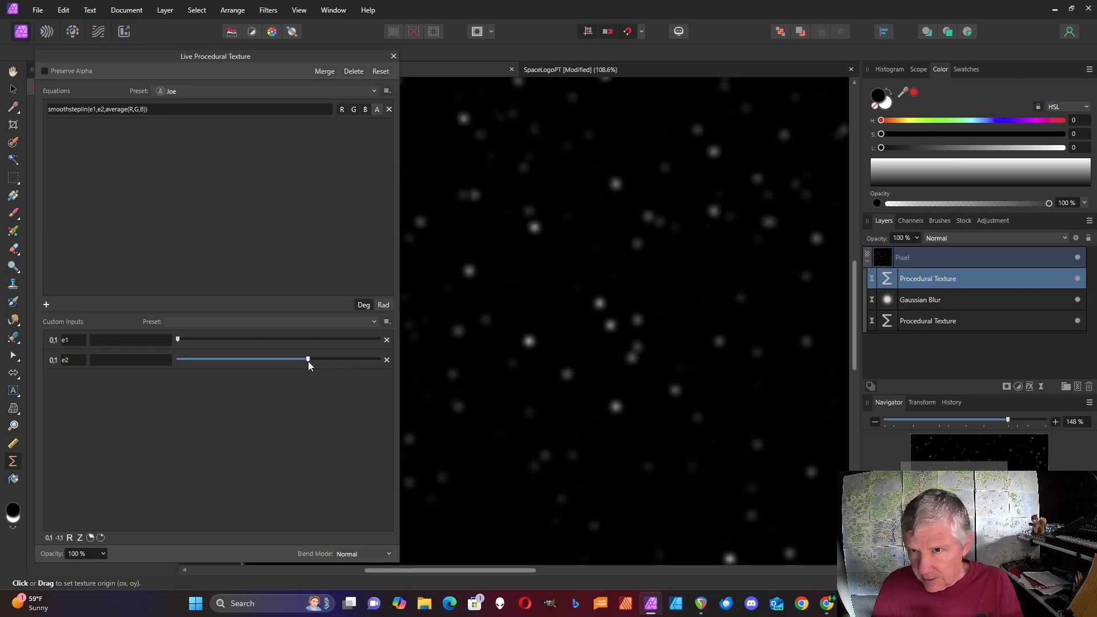
drag(294, 361, 189, 363)
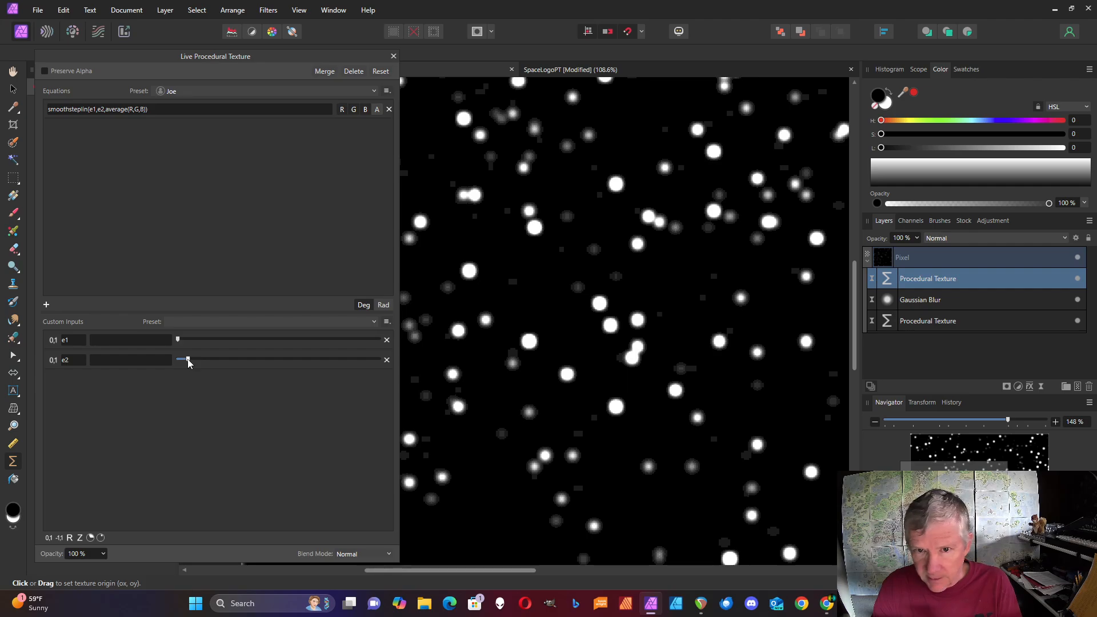
drag(189, 362, 227, 361)
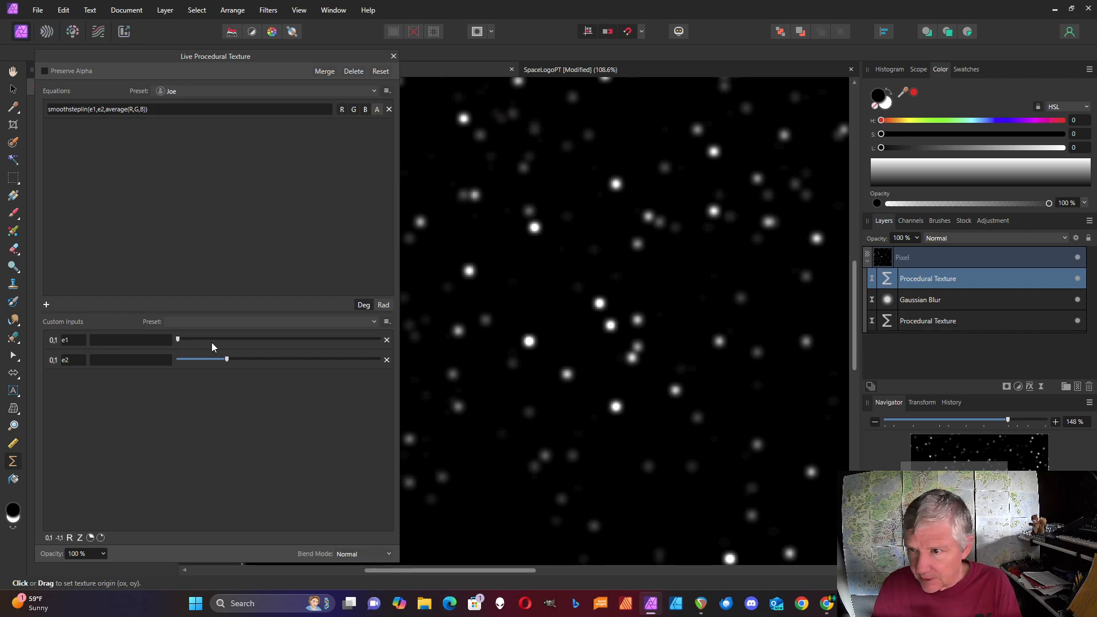
Set e1 to about a tenth and e2 to about a third of their ranges, and close the texture settings.
drag(179, 340, 216, 341)
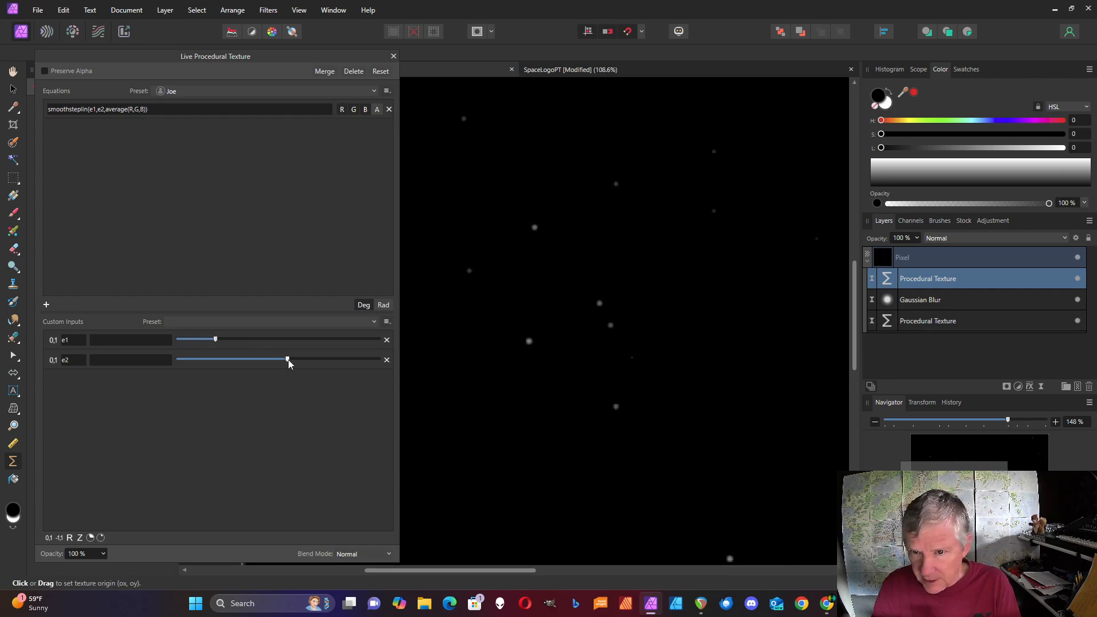
drag(288, 359, 199, 341)
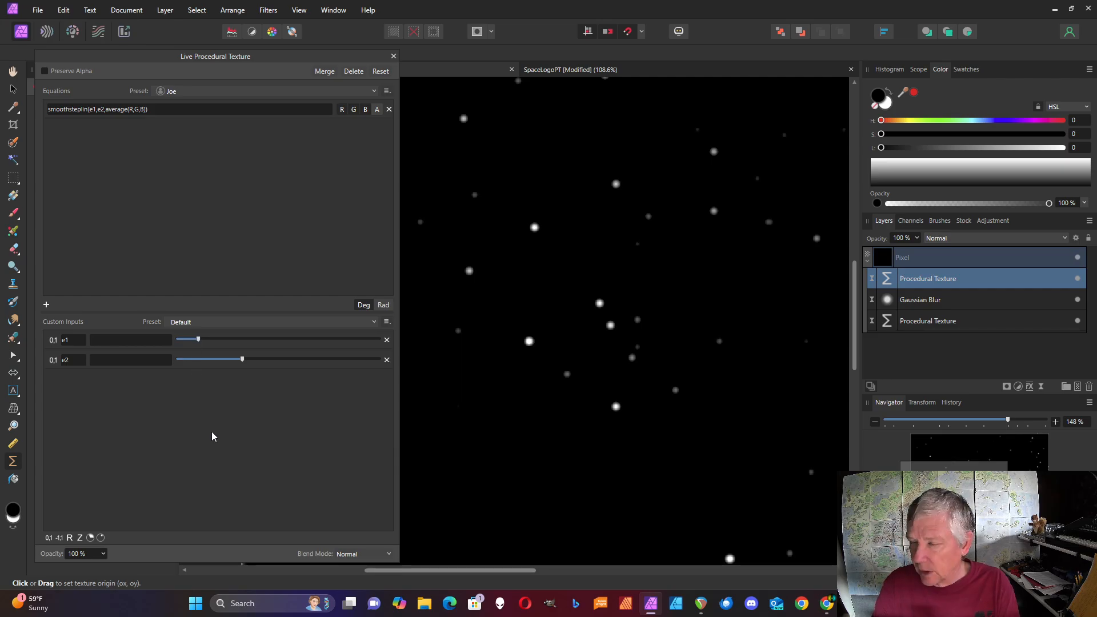
click(394, 57)
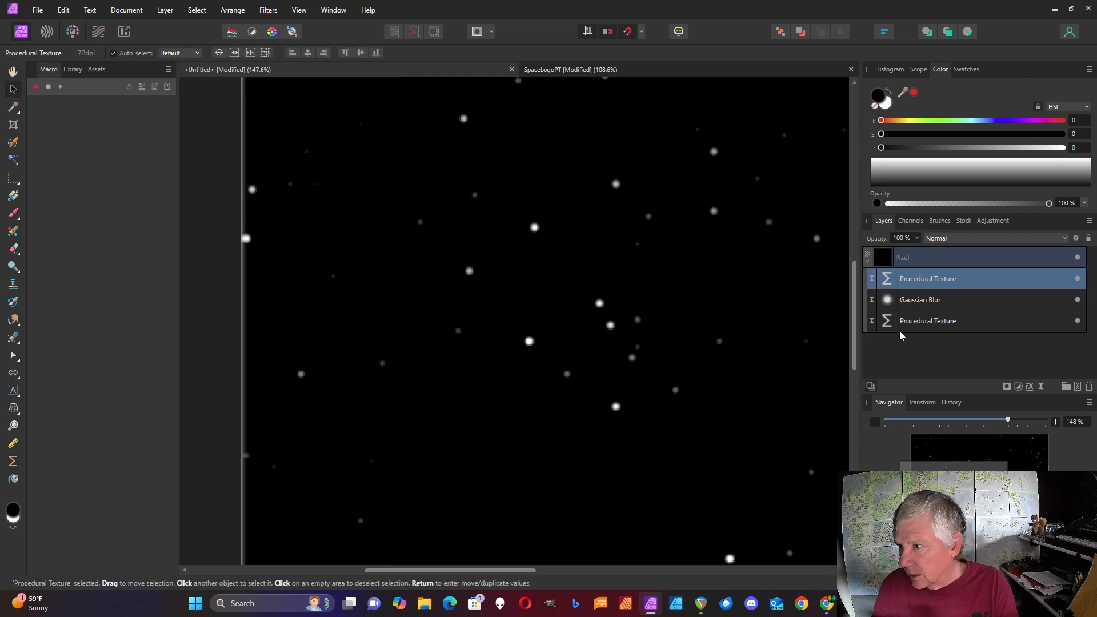
Add a Gradient Map adjustment using the first red preset, with red, green and blue stops.
click(984, 222)
scroll(945, 304, down, 4)
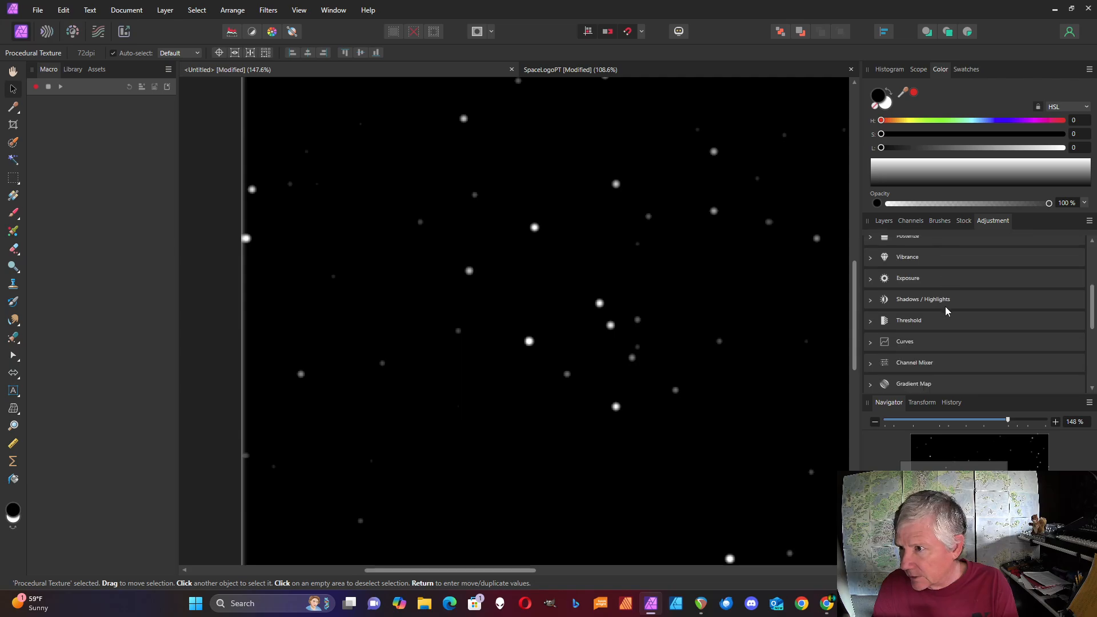
scroll(945, 311, down, 3)
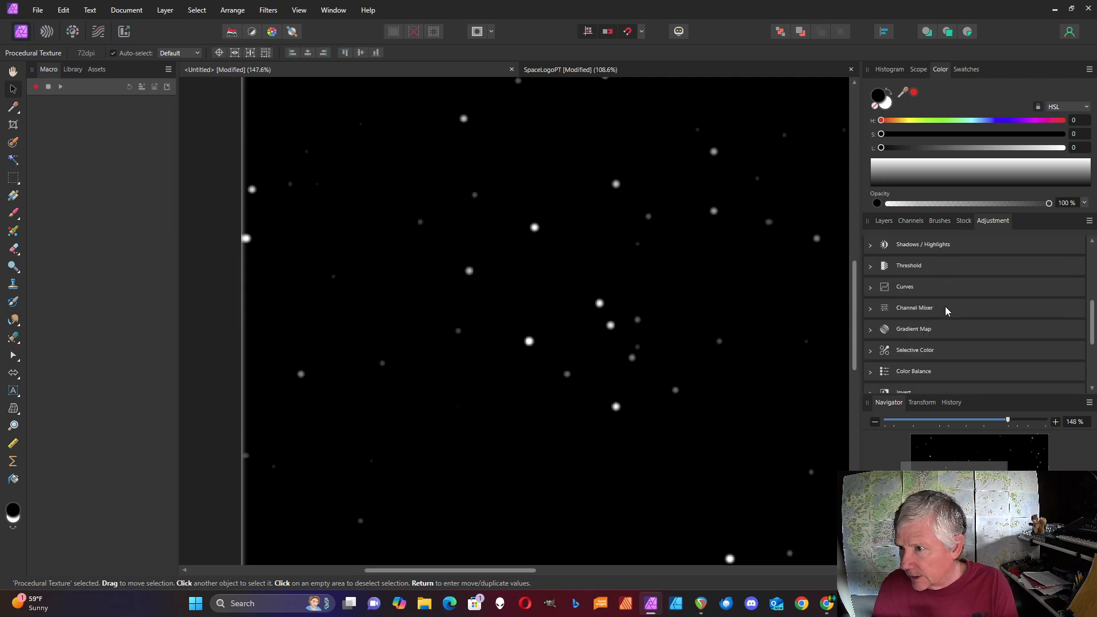
click(888, 332)
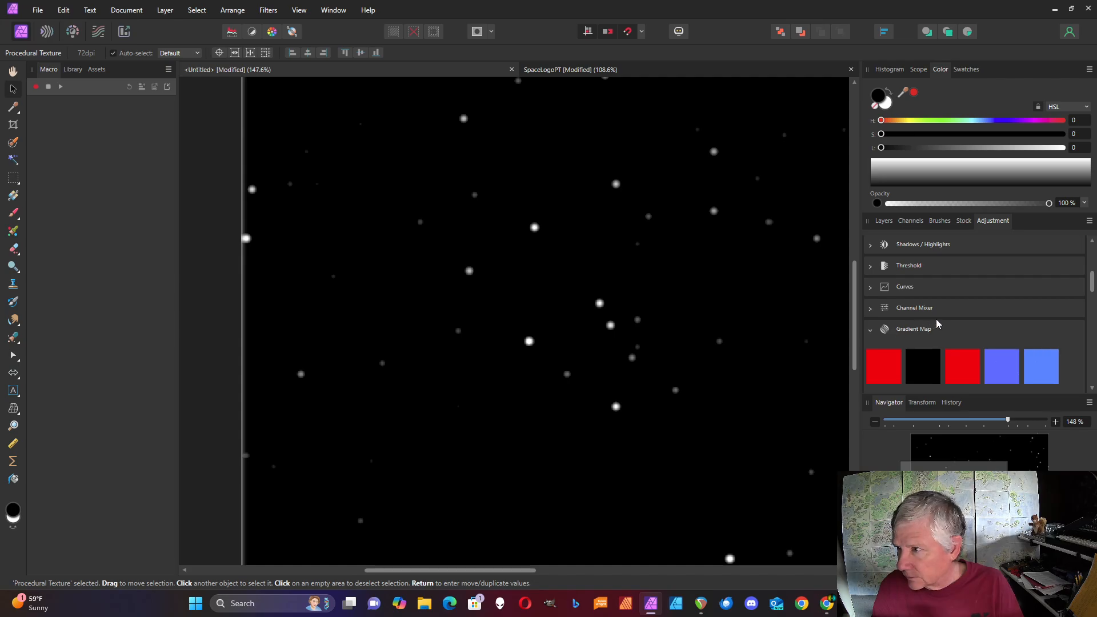
click(884, 365)
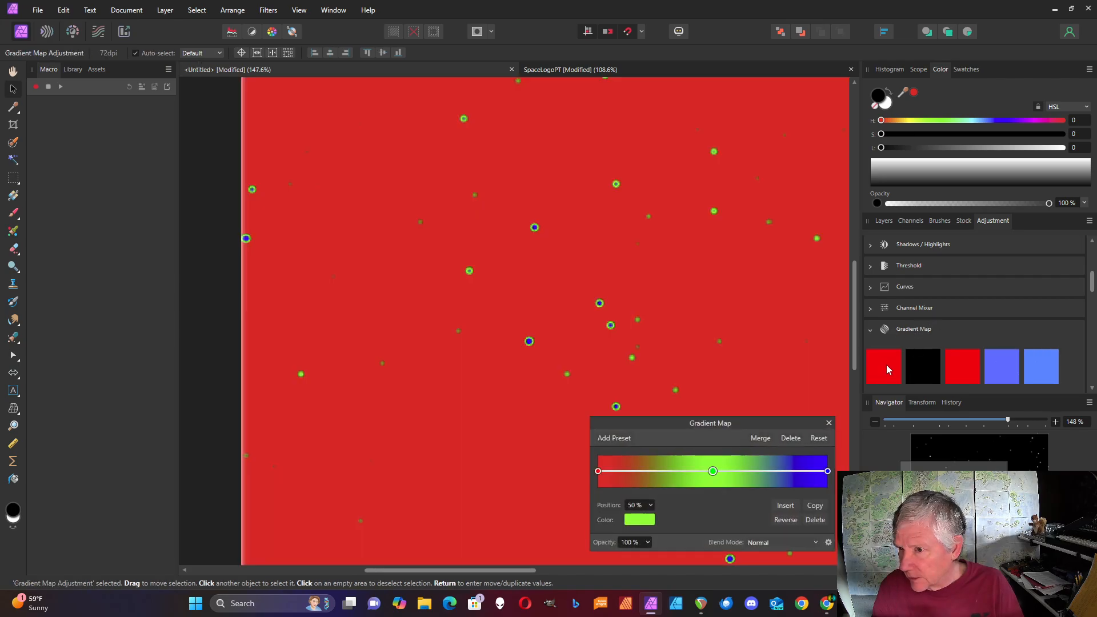
Change the gradient map's first stop from red to black by setting its lightness to 0.
drag(734, 425, 203, 323)
click(66, 369)
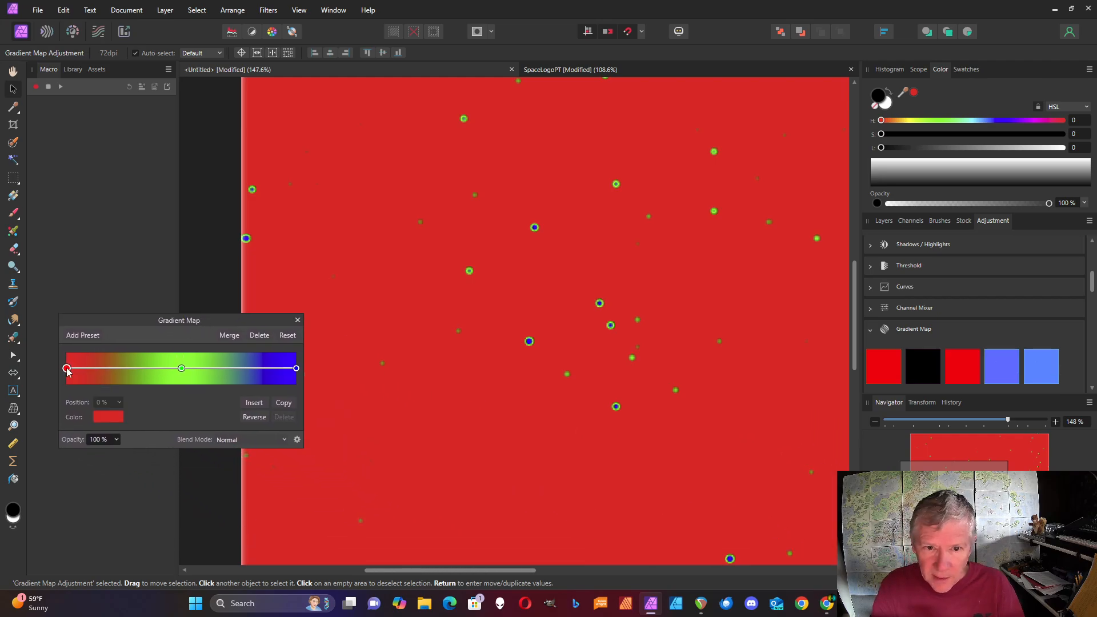
click(107, 421)
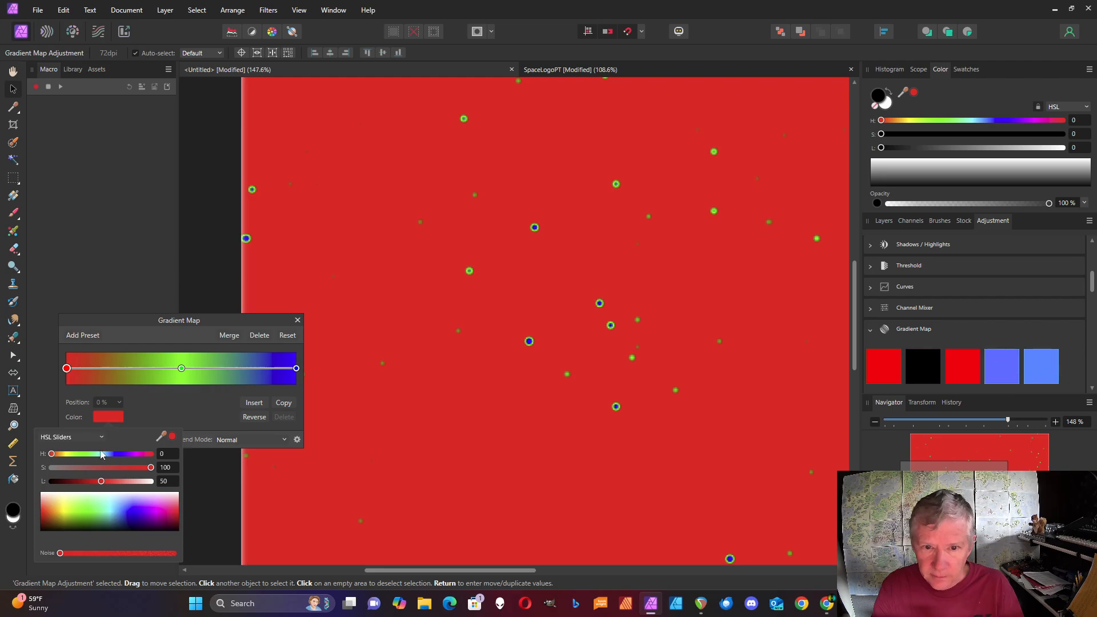
drag(101, 482, 44, 485)
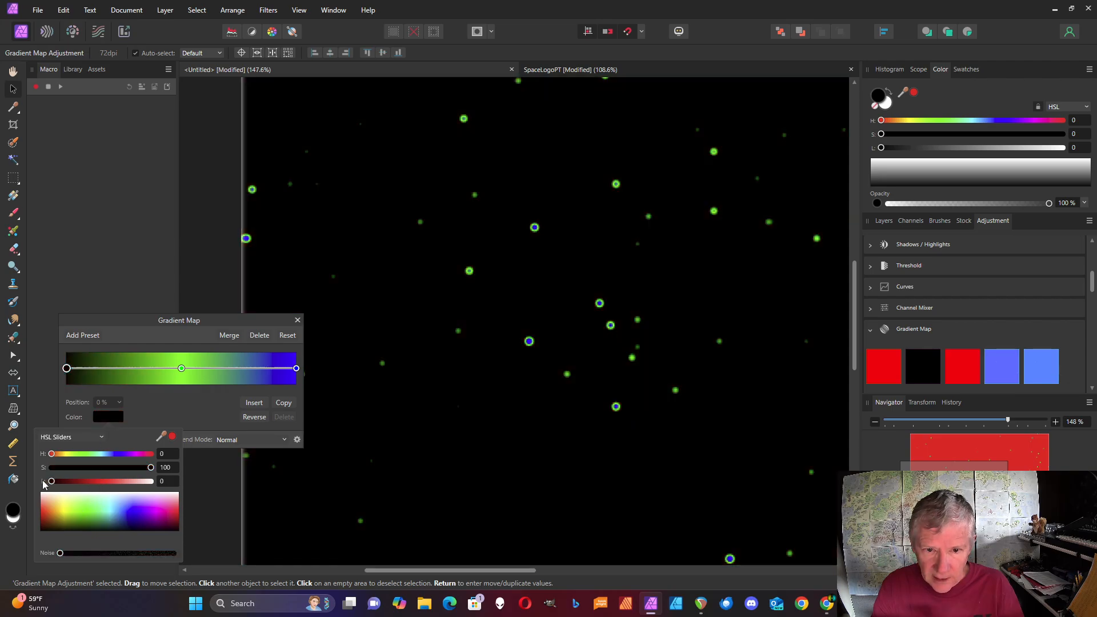
Remove the green middle stop from the gradient map and make the end stop white with lightness 100.
click(182, 369)
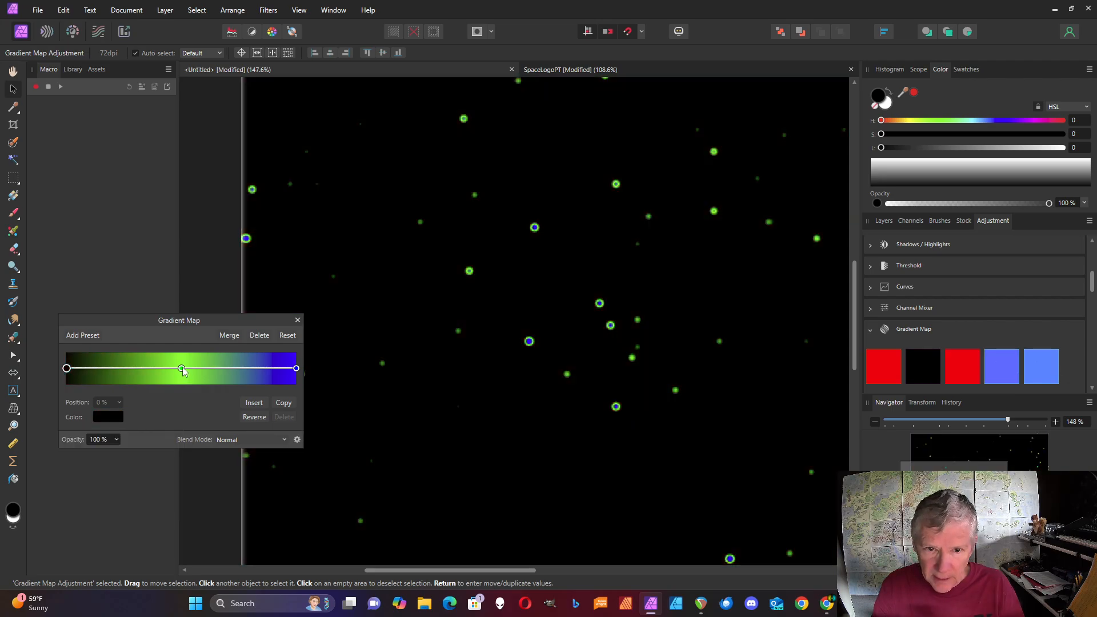
click(182, 369)
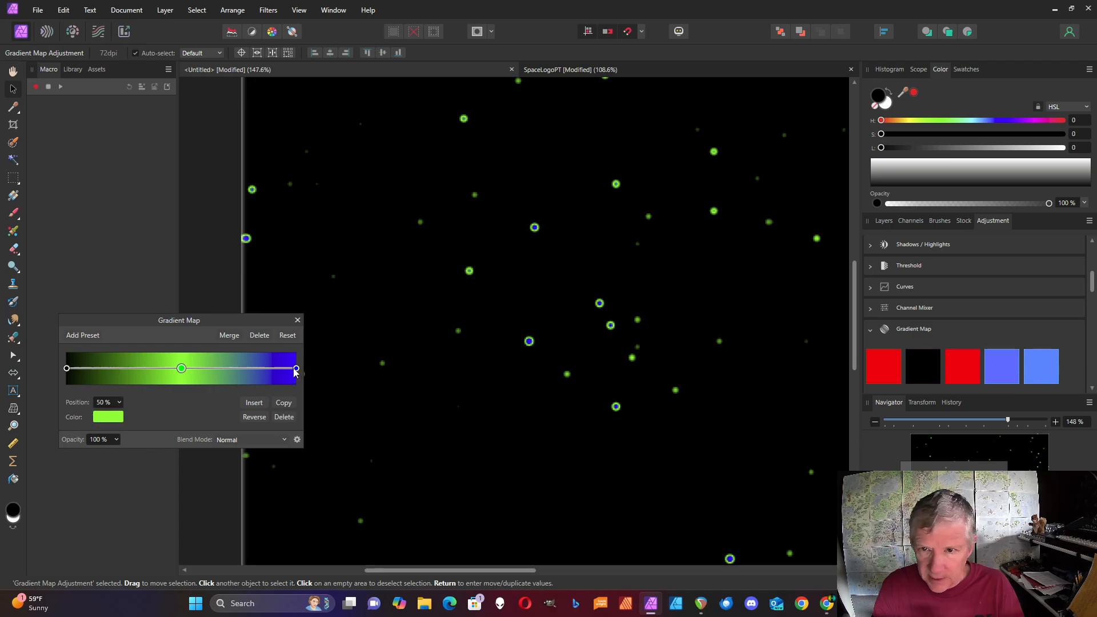
drag(181, 369, 186, 417)
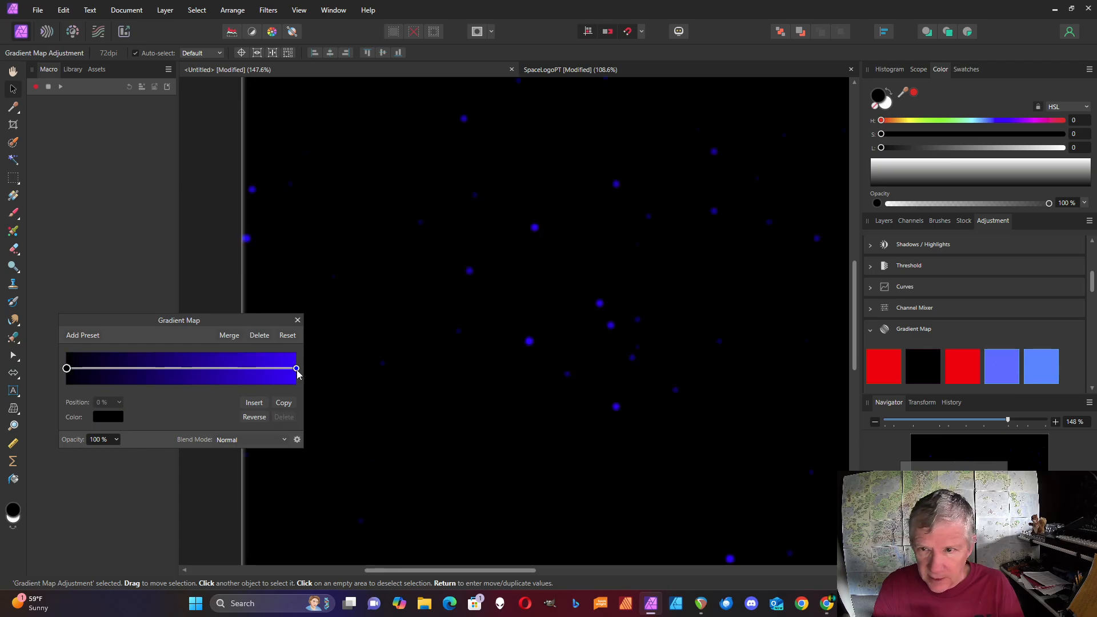
click(296, 368)
click(109, 417)
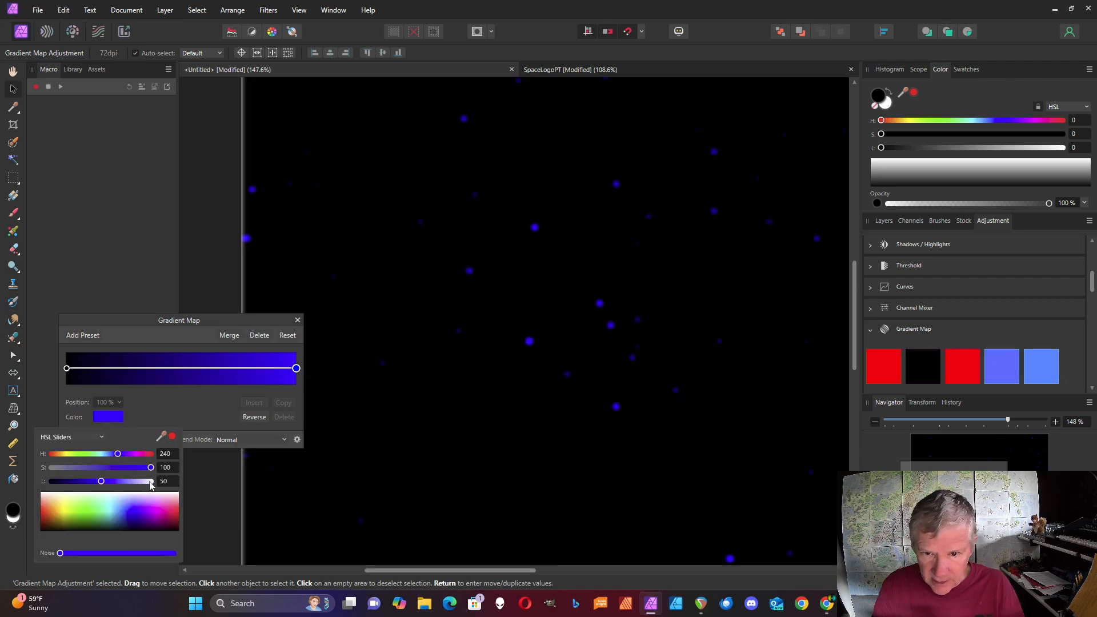
drag(101, 481, 166, 486)
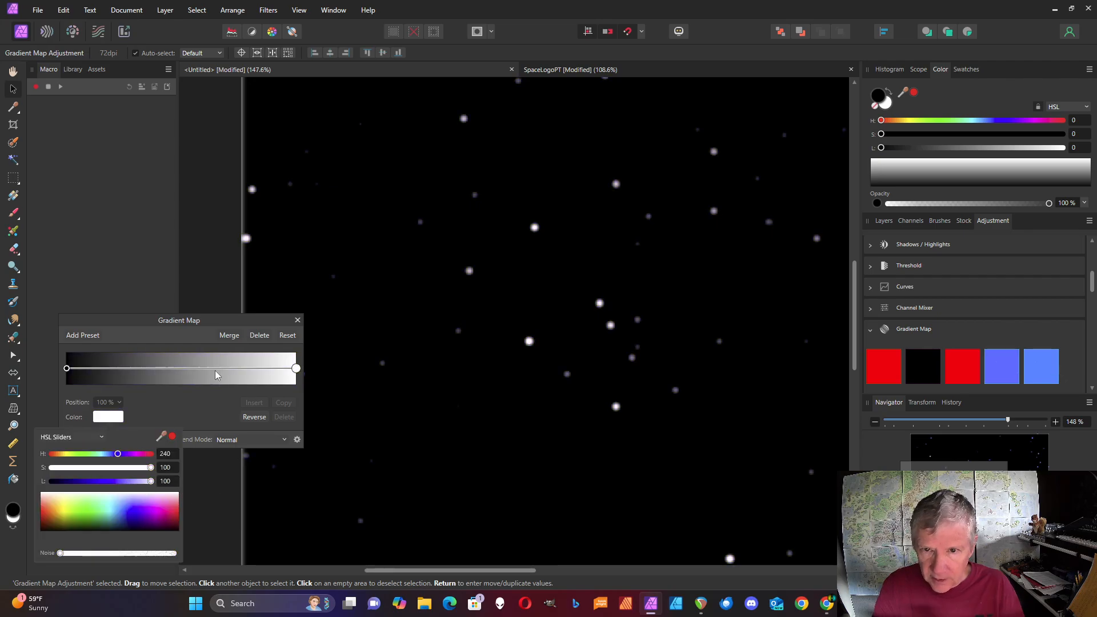
Add a pale yellow middle stop to the gradient map at 51 %, with hue 58, saturation 100 and lightness 93.
click(197, 370)
click(197, 371)
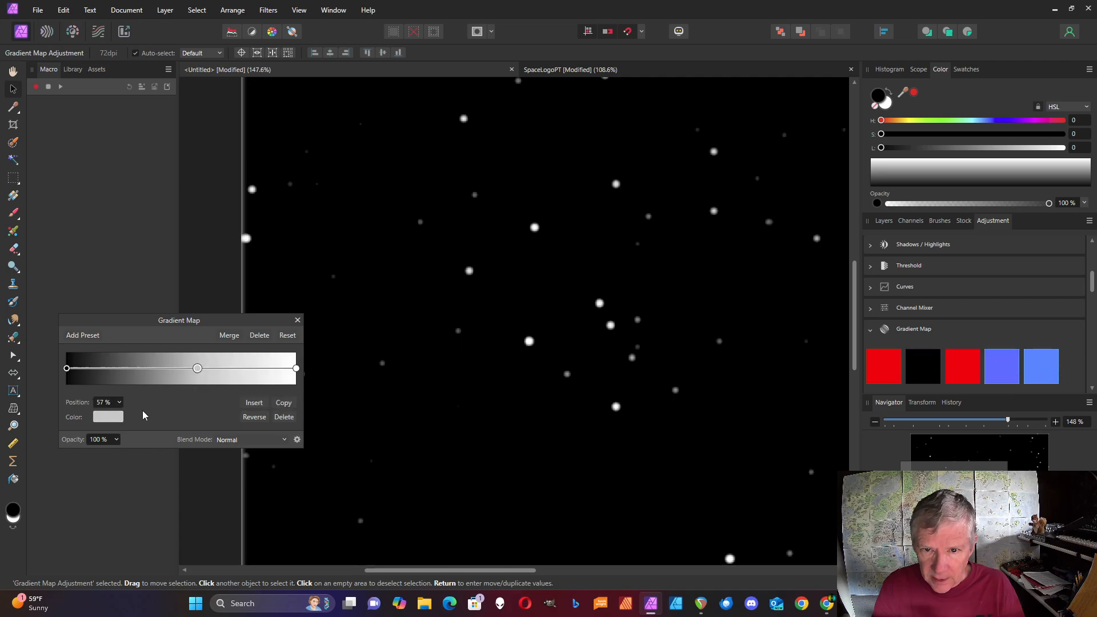
click(112, 421)
drag(52, 468, 170, 470)
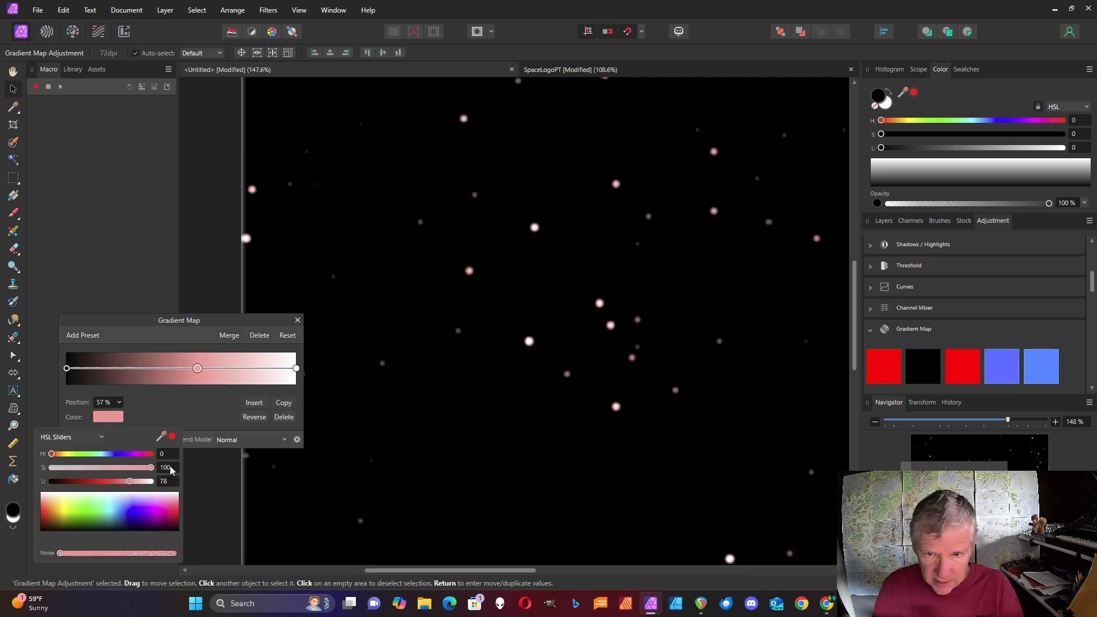
drag(52, 454, 68, 457)
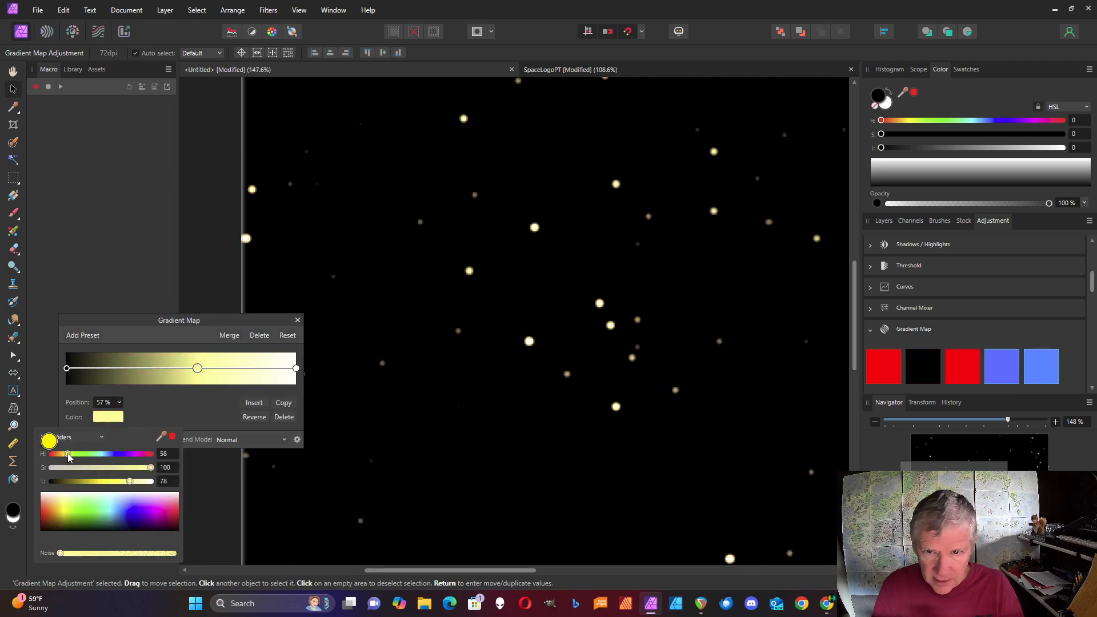
Nest the Gradient Map Adjustment inside the Pixel layer above its live filters, collapse the layer and check its visibility.
click(884, 221)
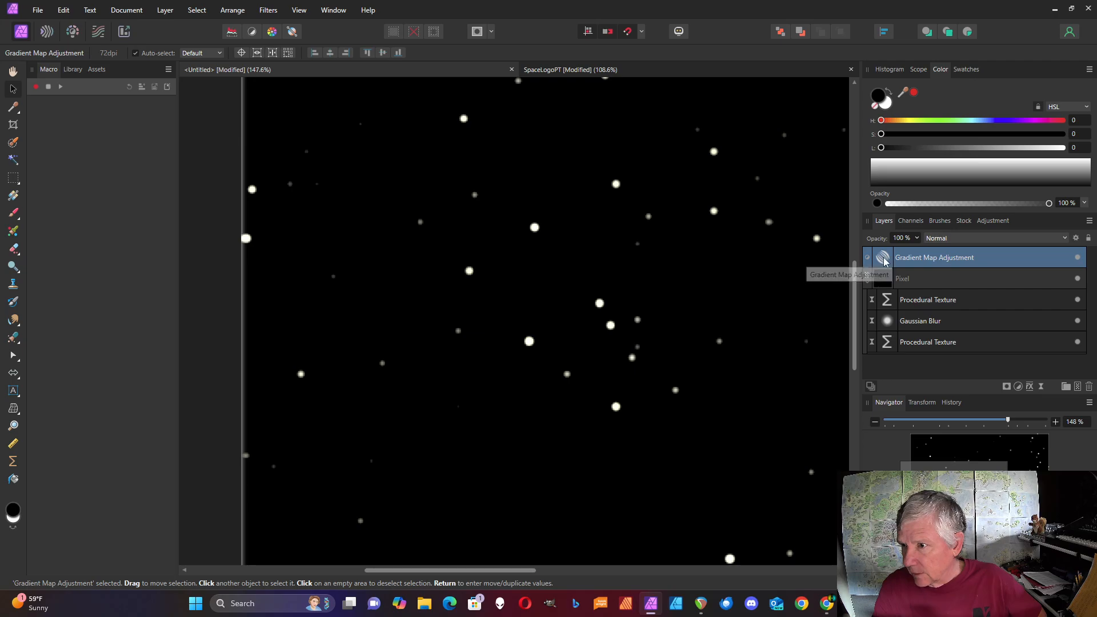
drag(887, 262, 901, 279)
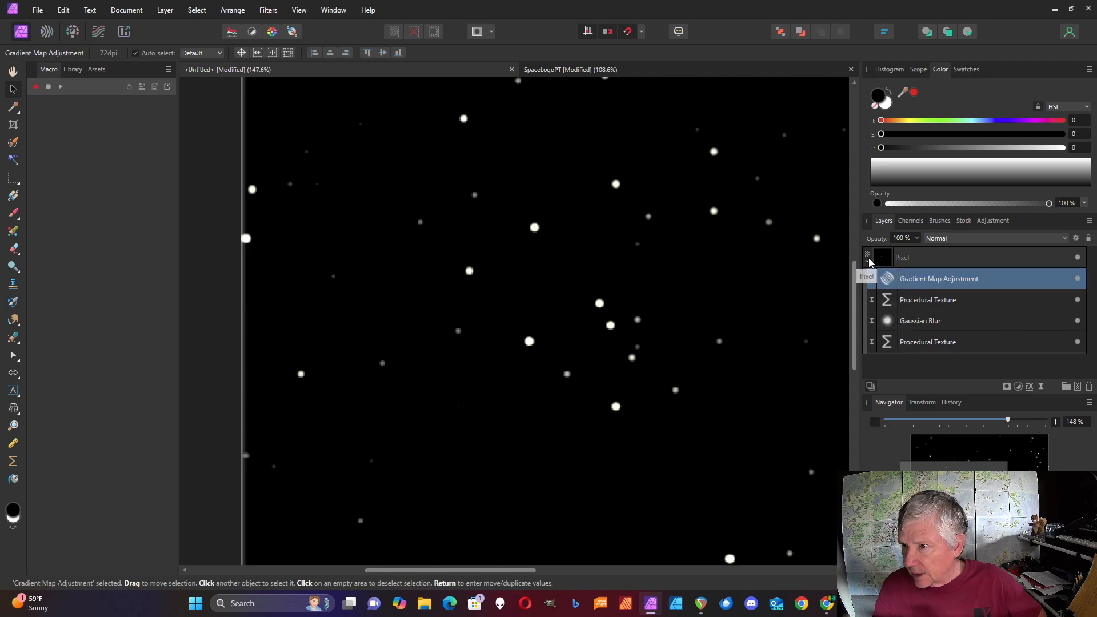
click(868, 257)
click(1079, 258)
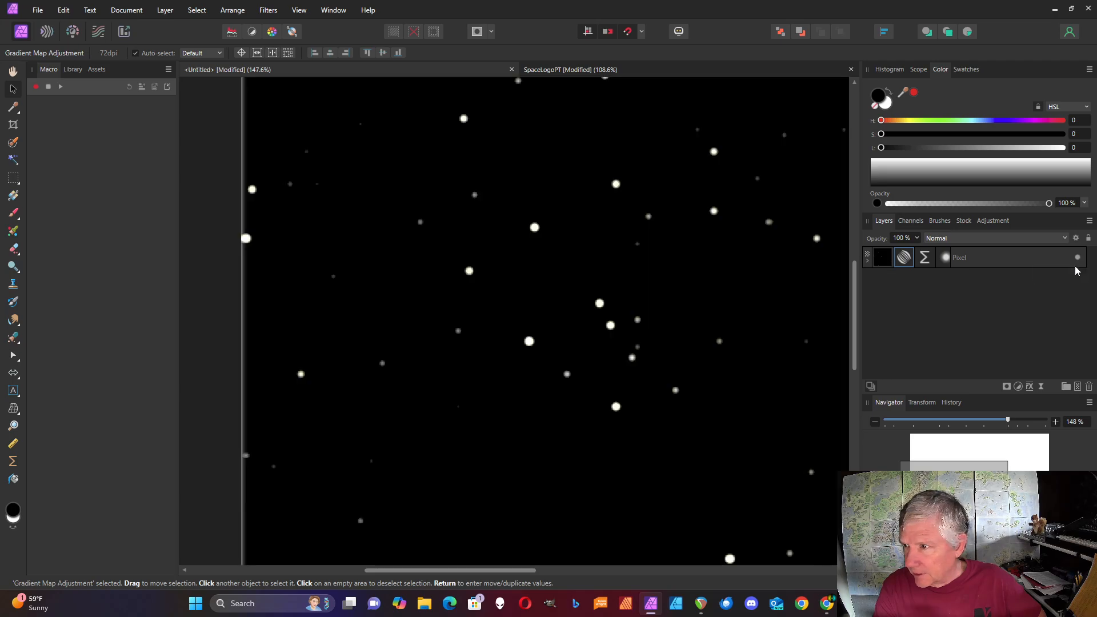
click(1080, 258)
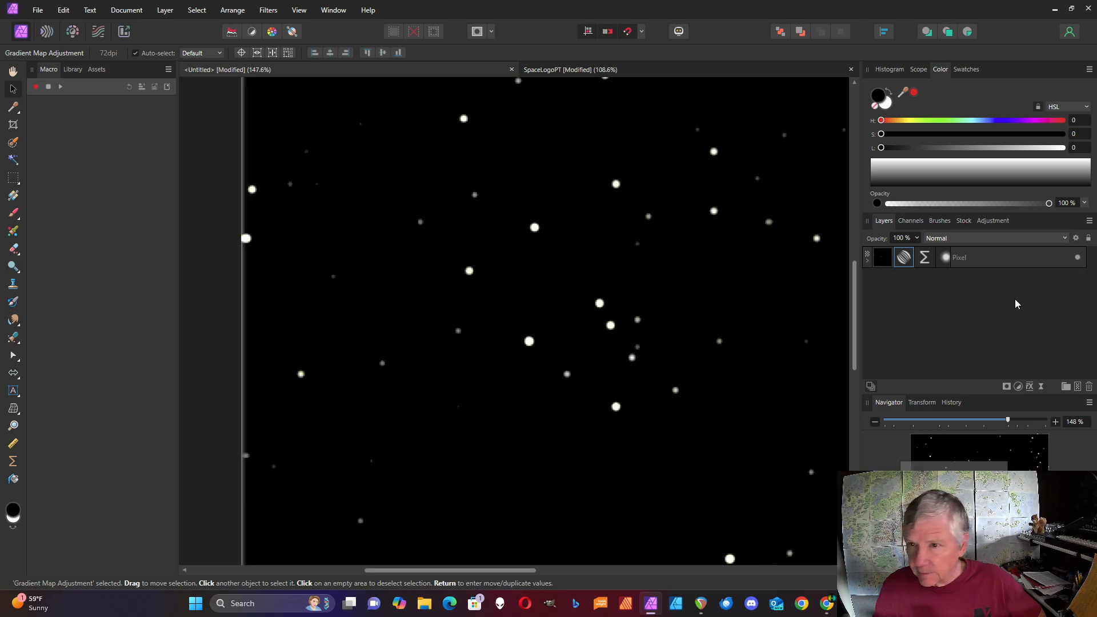
Duplicate the Pixel layer together with its nested gradient map, procedural textures and blur.
scroll(663, 375, up, 4)
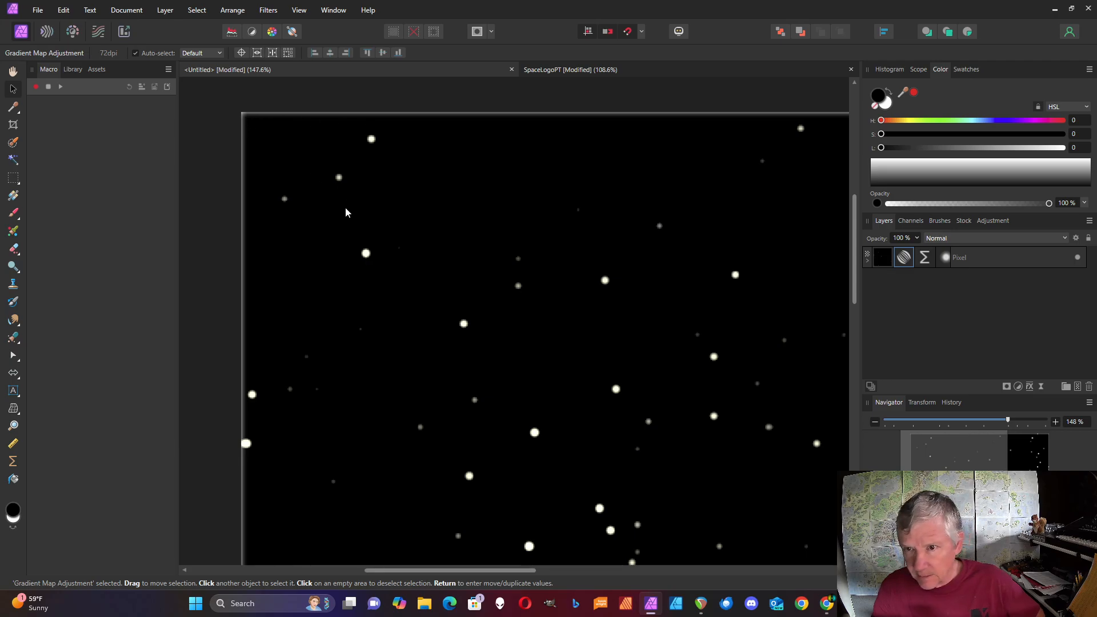
scroll(543, 289, down, 6)
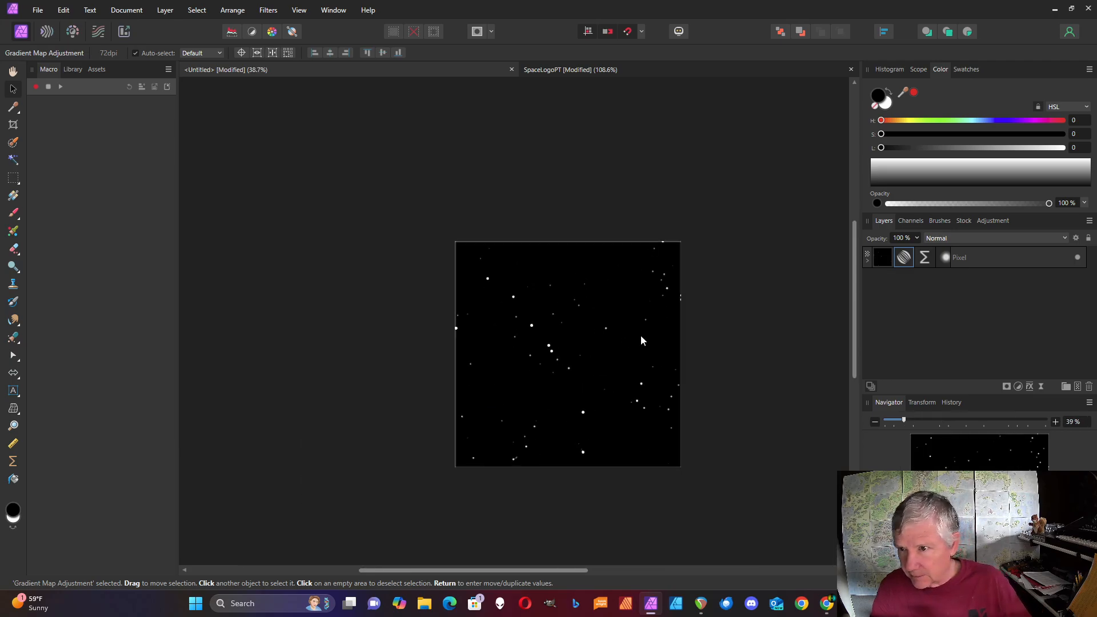
scroll(646, 335, up, 2)
right_click(988, 257)
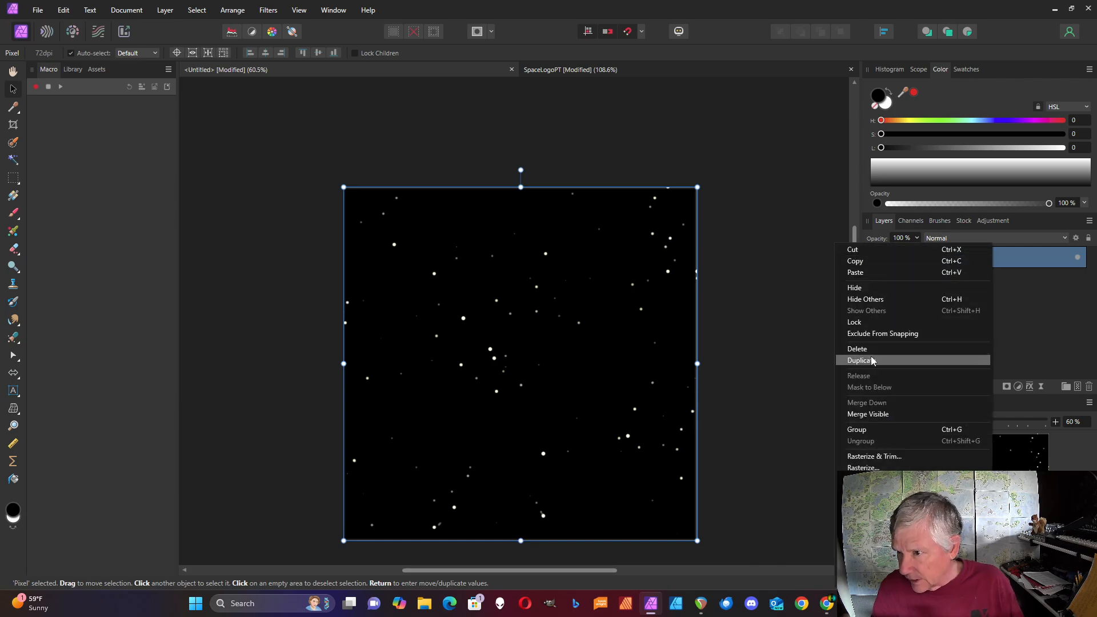
click(862, 361)
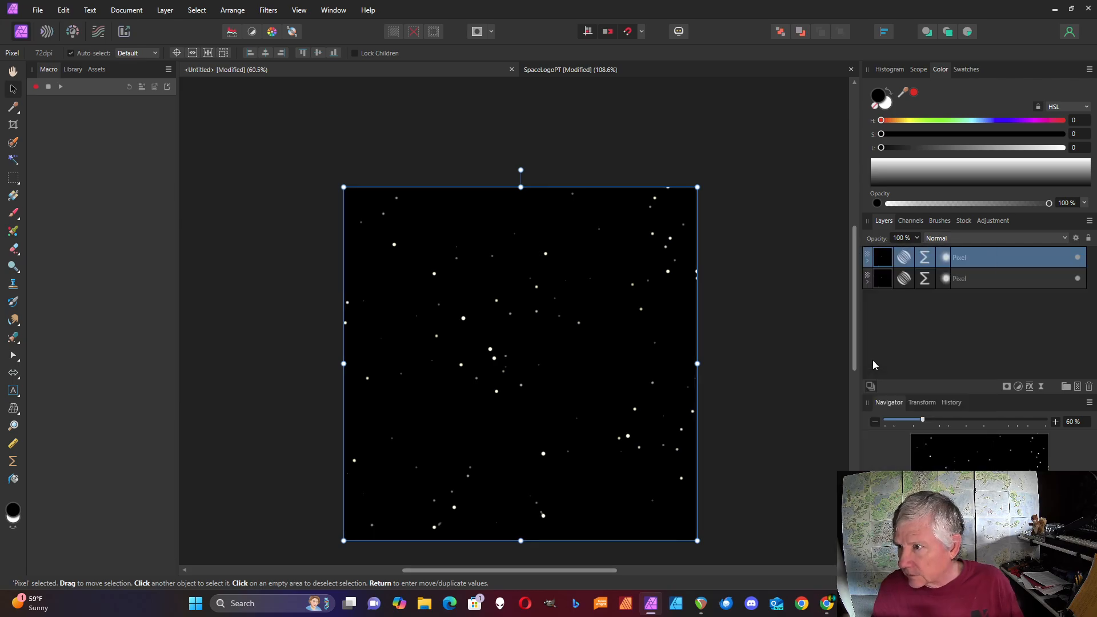
Recolour the middle stop of the top Pixel layer's gradient map to light pink and close the gradient settings.
double_click(904, 261)
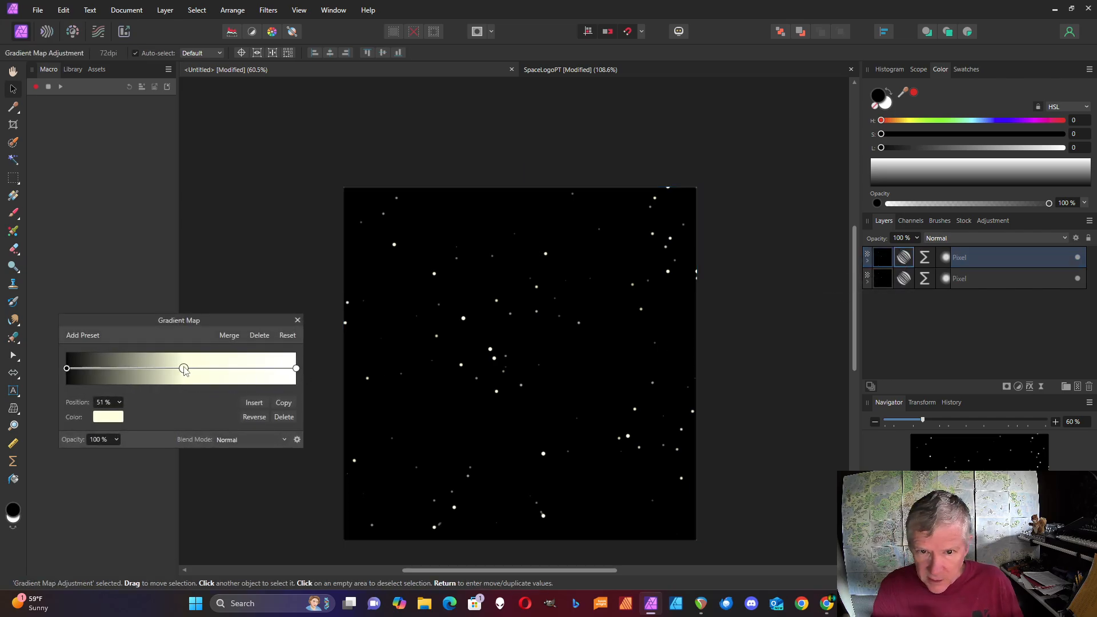
click(107, 418)
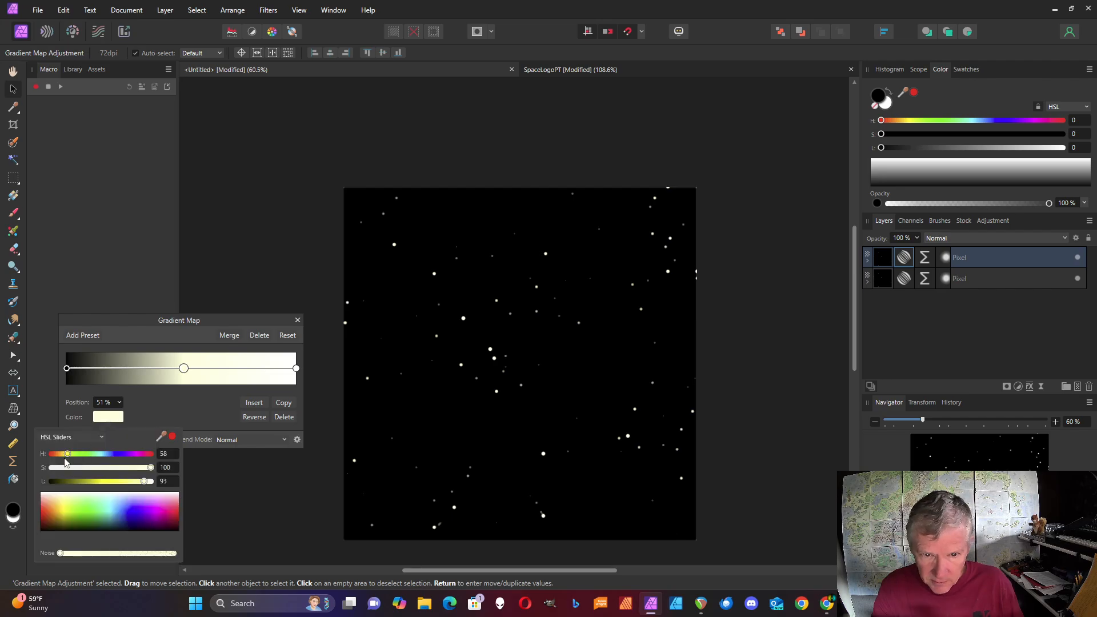
drag(67, 454, 33, 456)
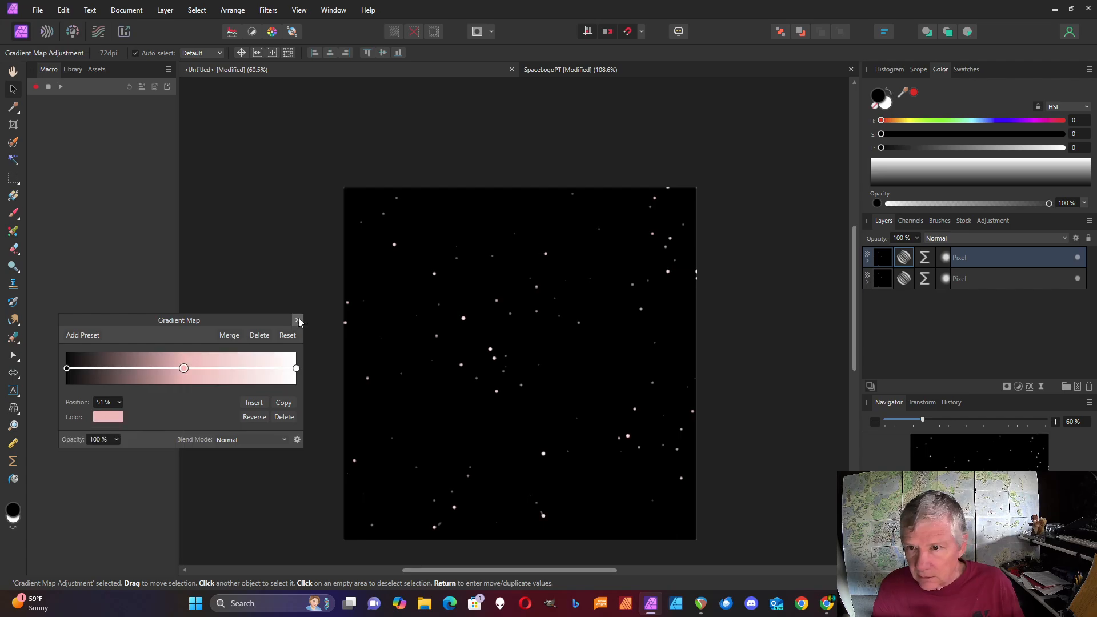
click(297, 321)
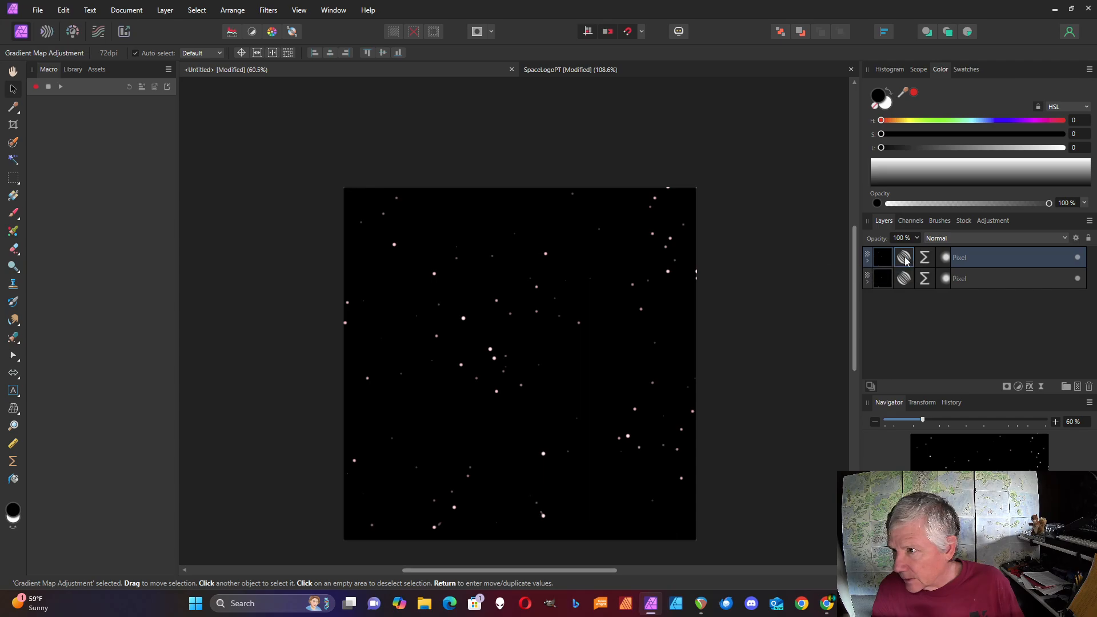
Set the top Pixel layer's blend mode to Screen and shift the origin of its noise Procedural Texture to offset its stars.
click(868, 264)
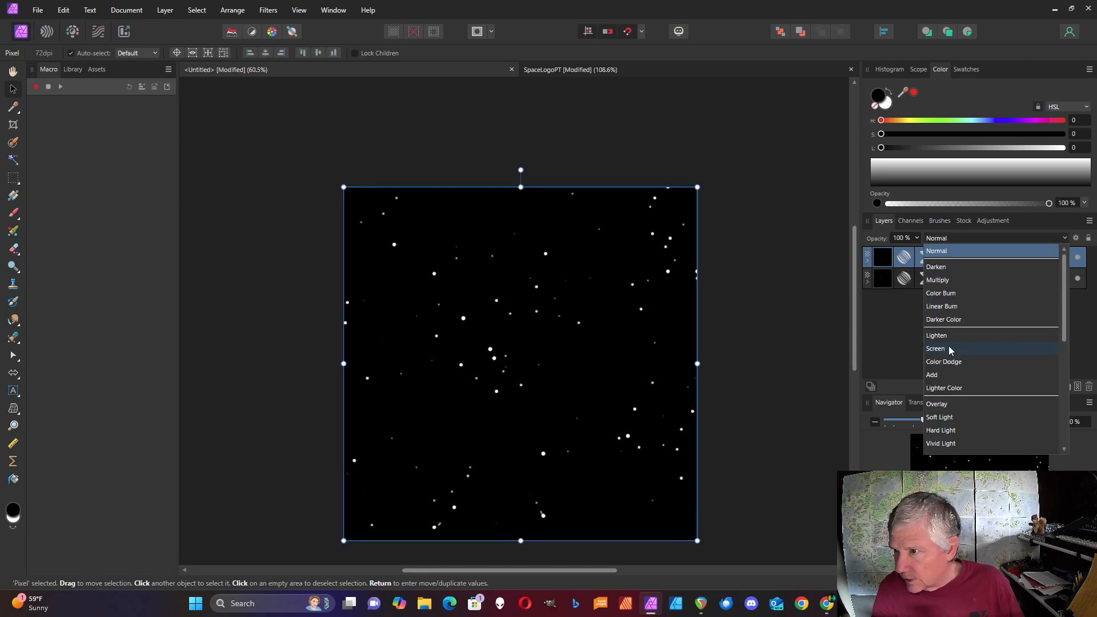
click(950, 350)
click(867, 264)
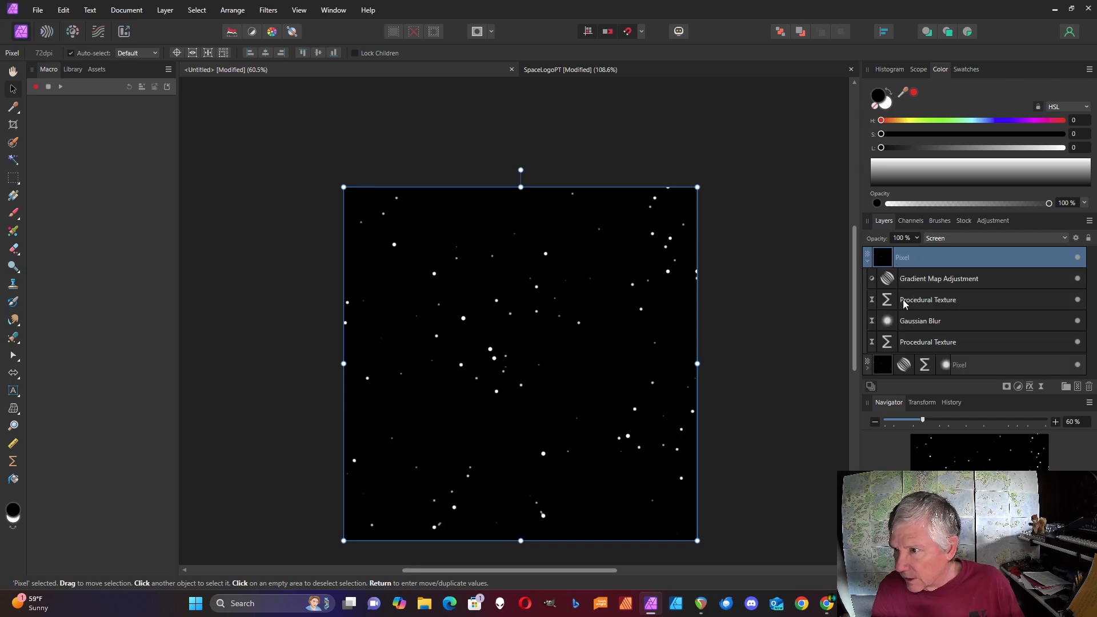
double_click(887, 342)
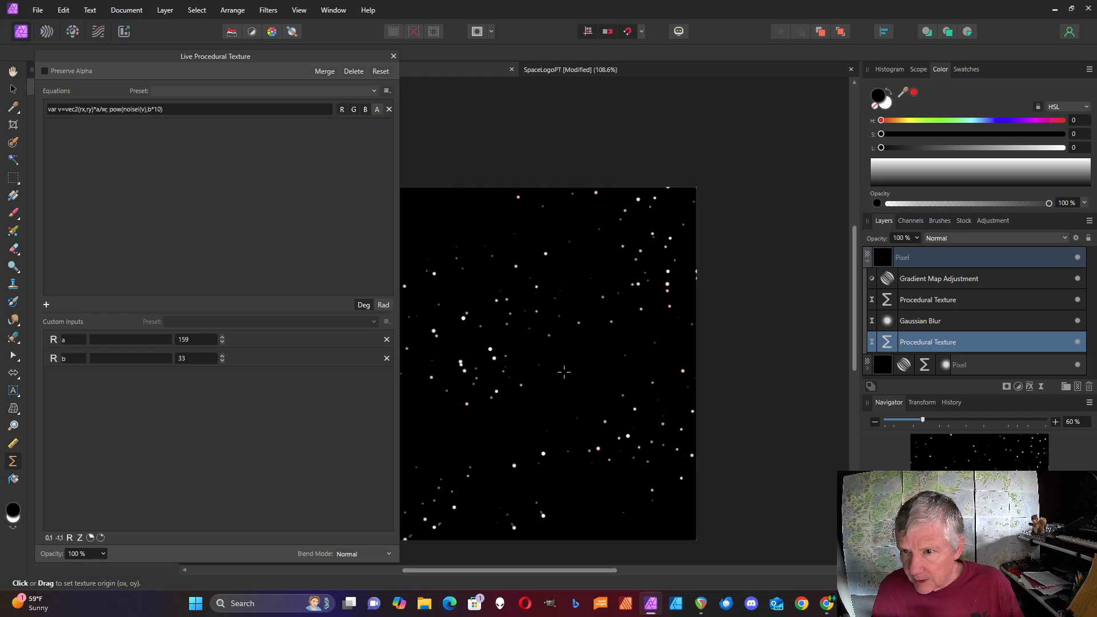
drag(564, 372, 20, 336)
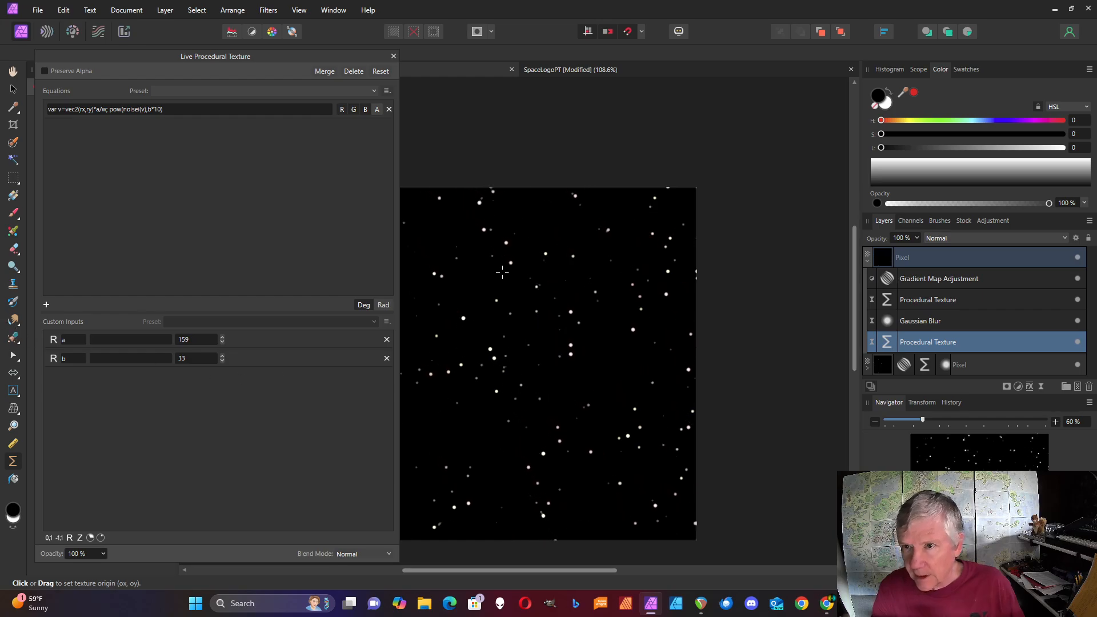
click(393, 56)
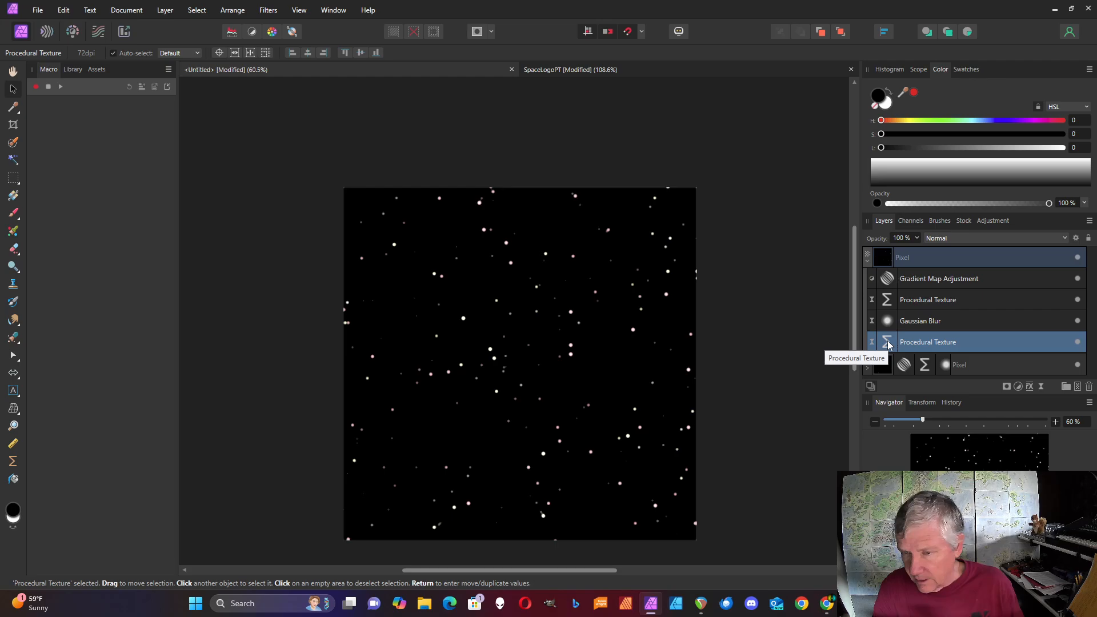
Raise e2 in the top Pixel layer's smoothsteplin Procedural Texture to dim its stars, and collapse the layer.
double_click(887, 299)
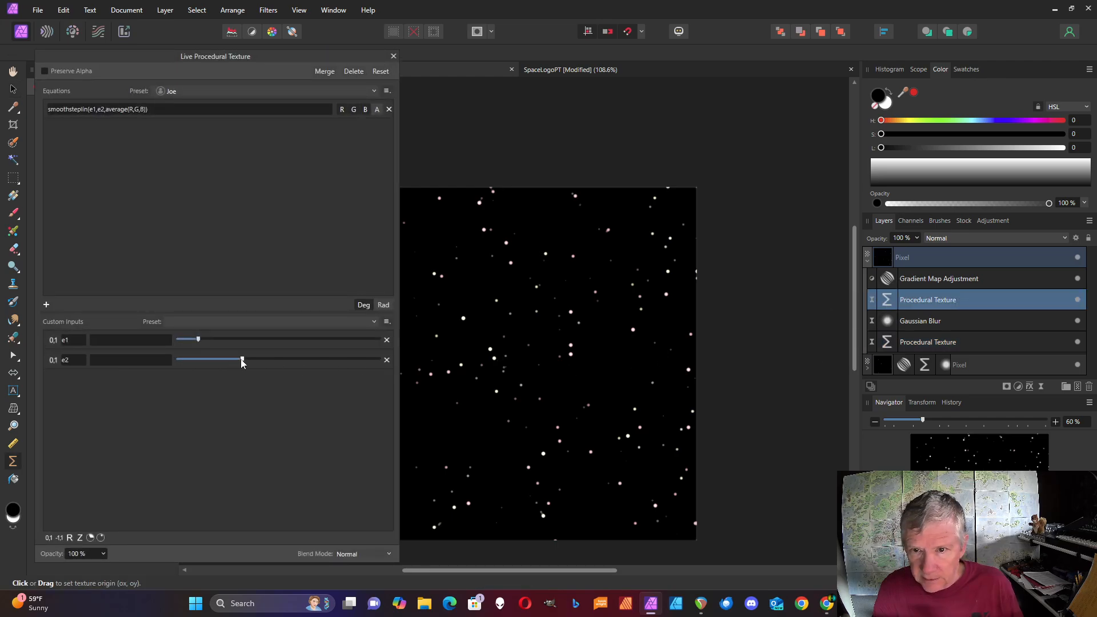
key(v)
click(865, 260)
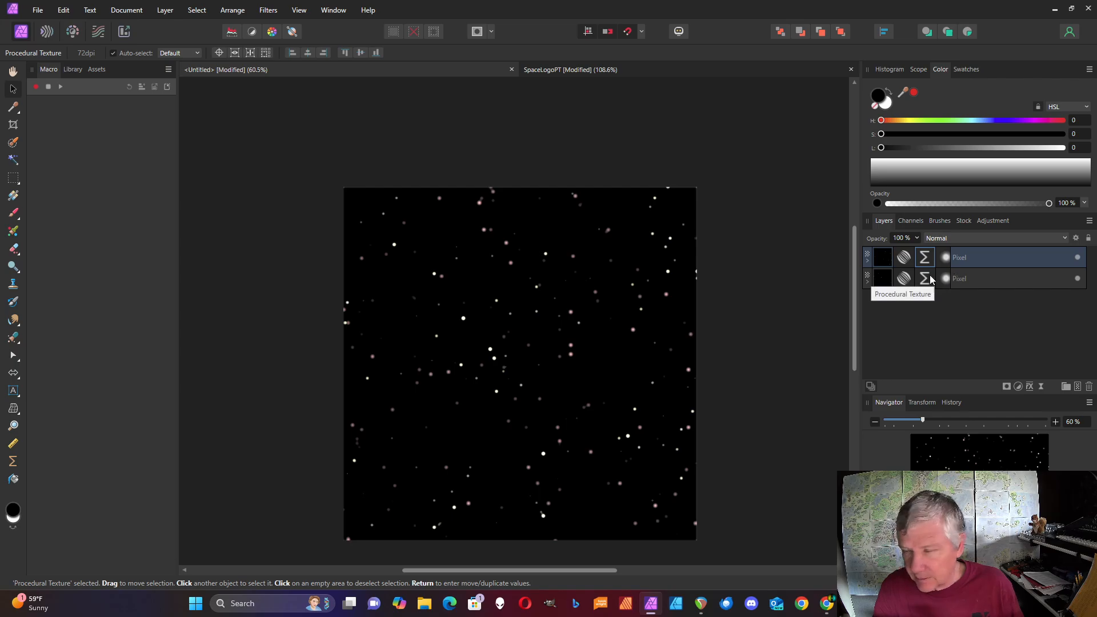
Duplicate the top Pixel layer that uses the Screen blend mode.
click(983, 255)
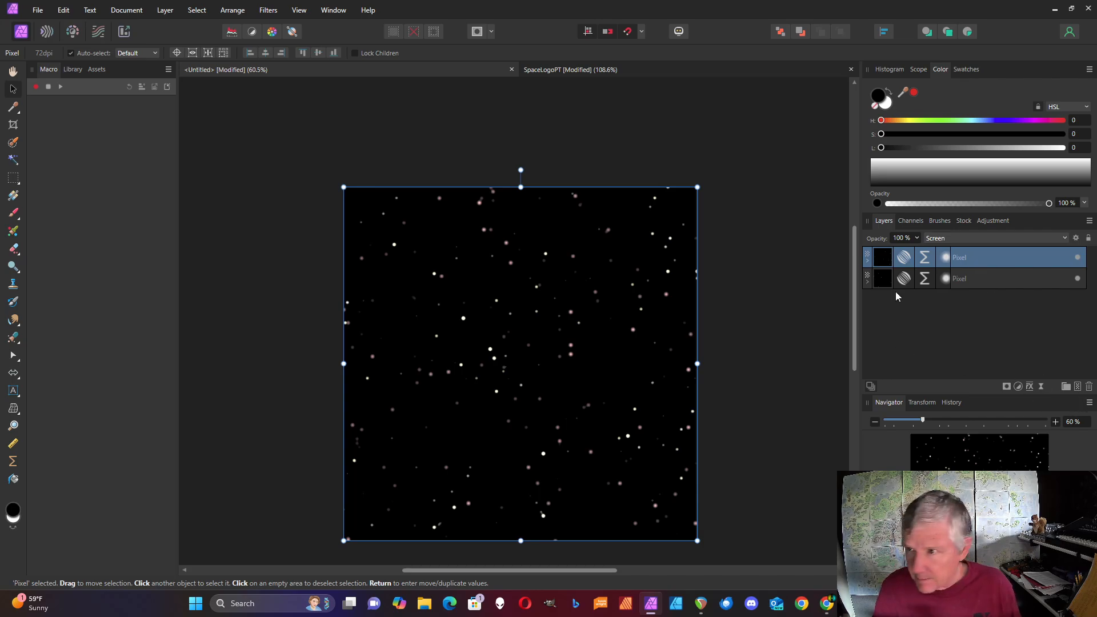
right_click(994, 254)
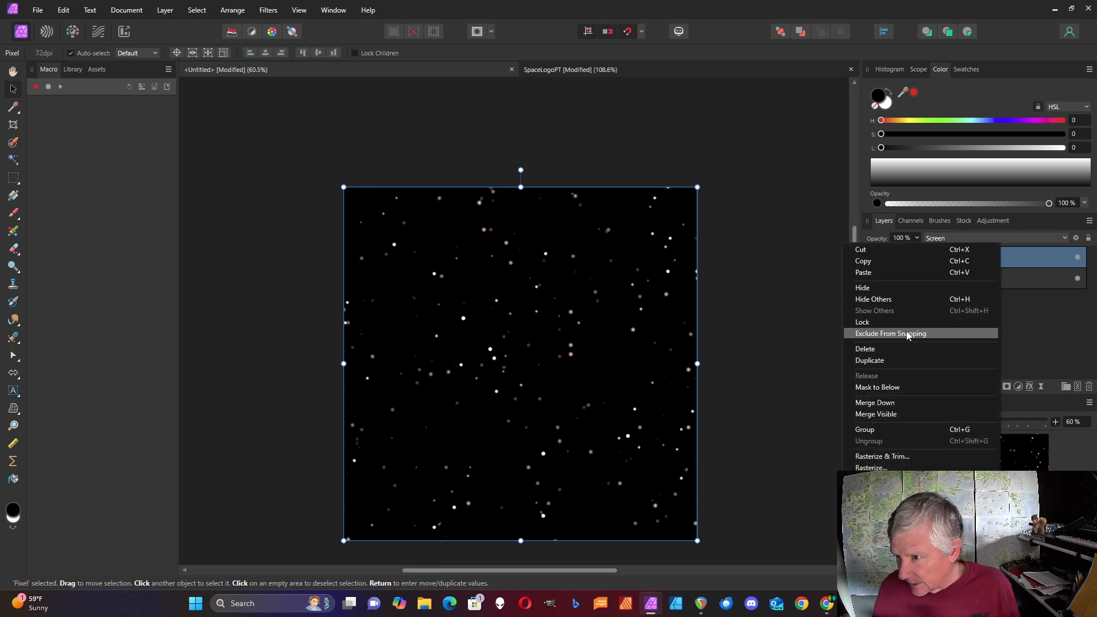
click(899, 358)
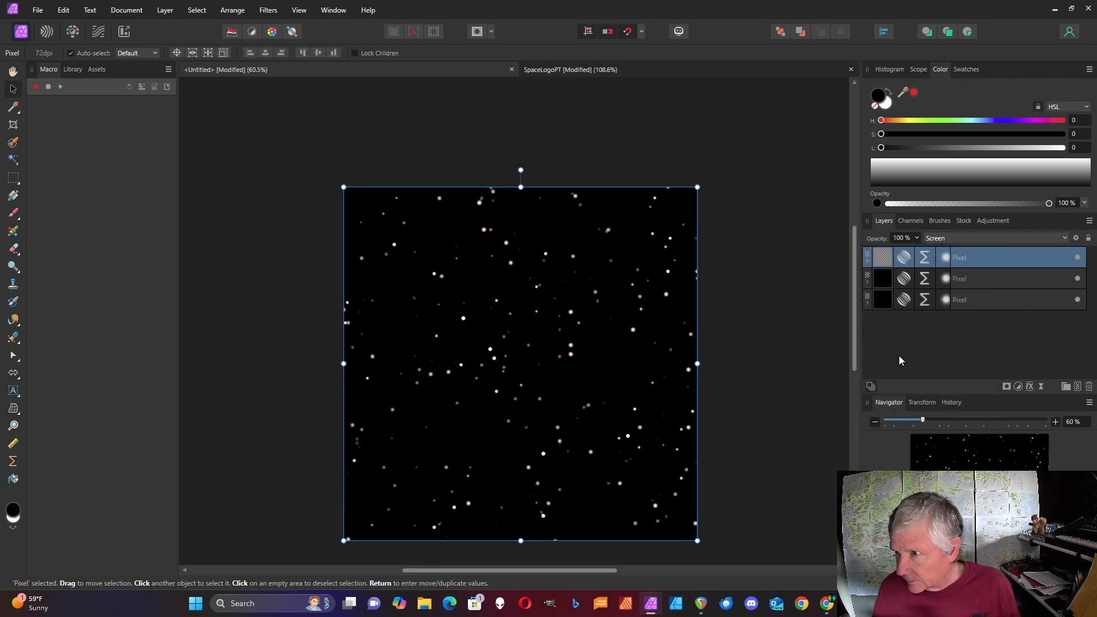
Delete the Gaussian Blur and the smoothsteplin Procedural Texture from the top Pixel layer, keeping its noise Procedural Texture.
click(867, 263)
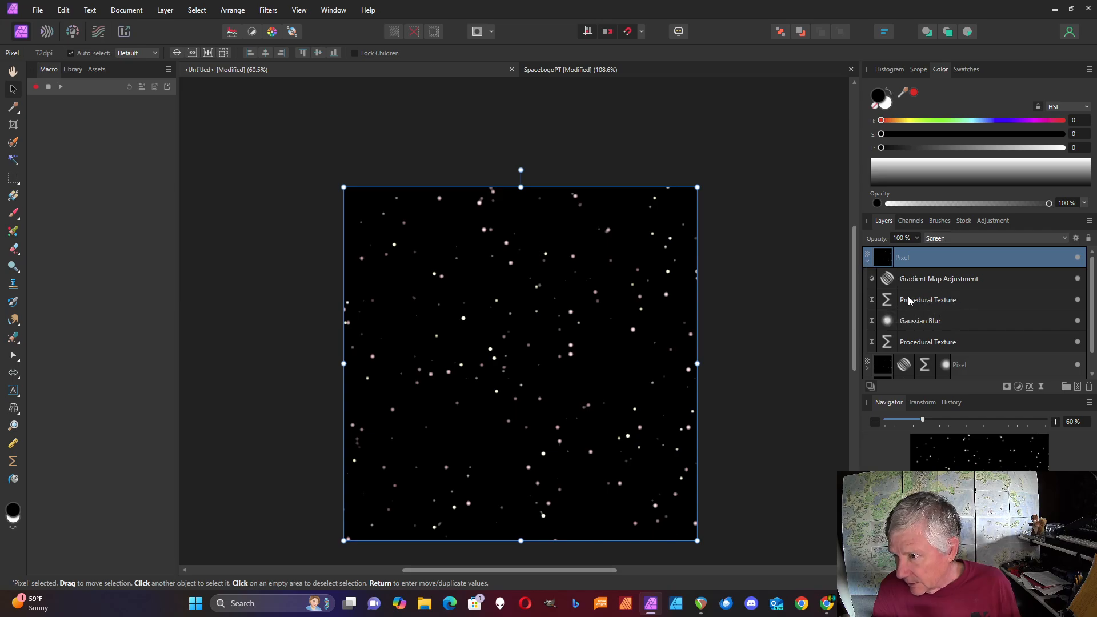
click(893, 325)
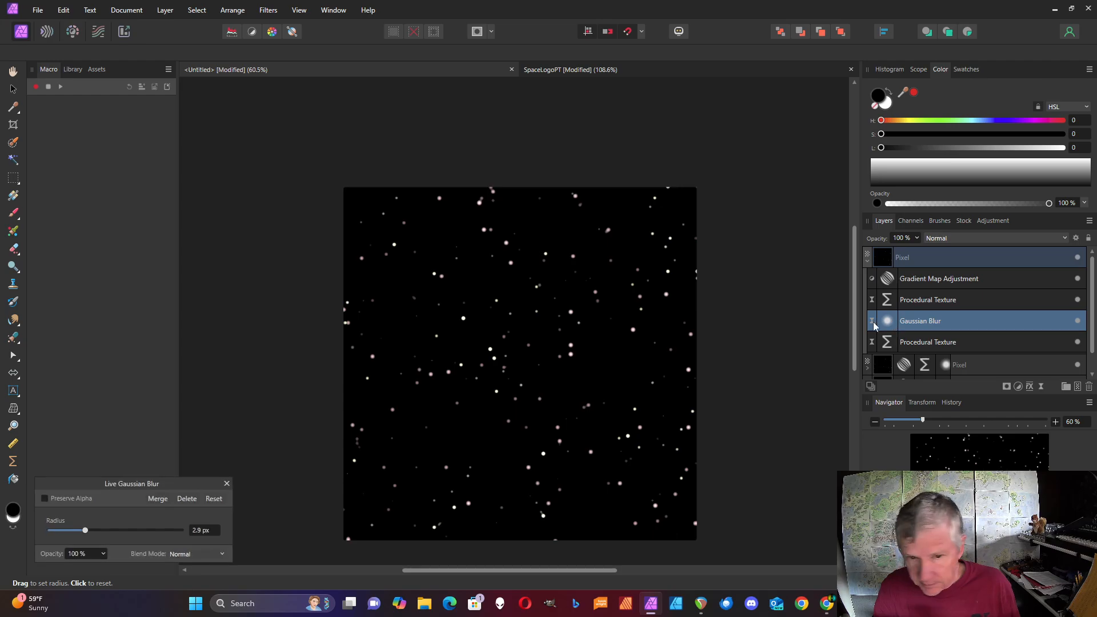
key(Delete)
click(890, 301)
right_click(892, 303)
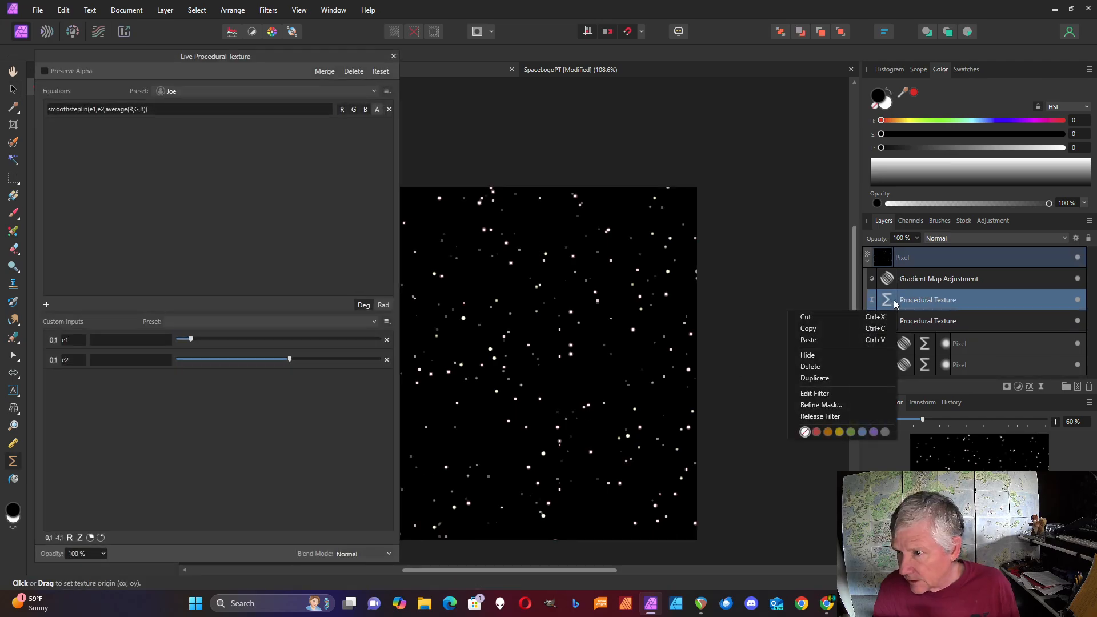
click(832, 366)
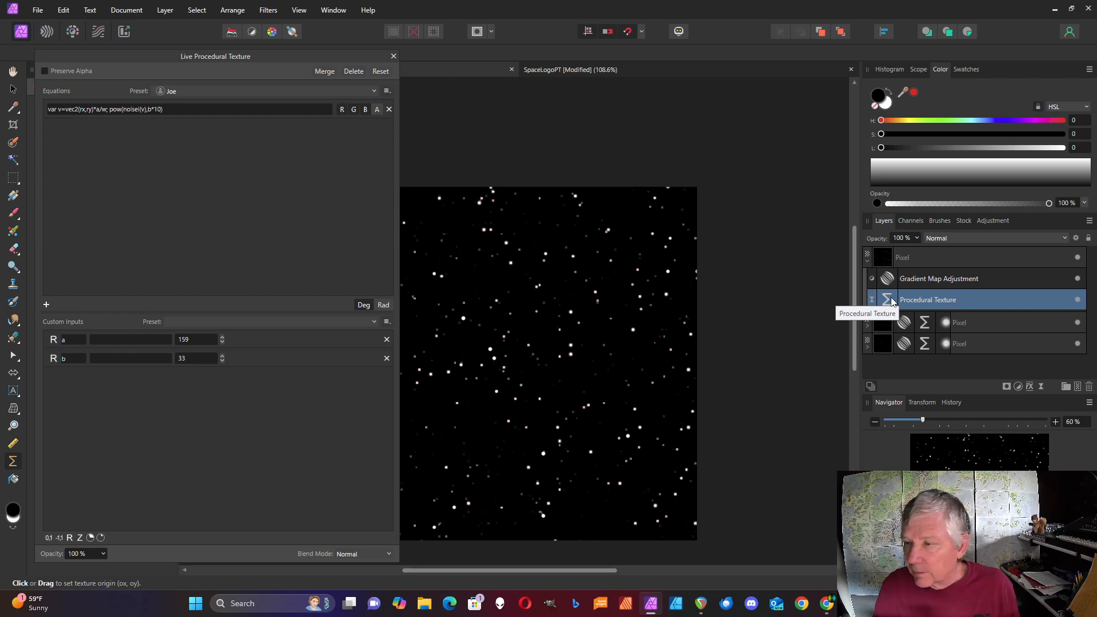
Hide the two lower Pixel layers and the top layer's Gradient Map Adjustment to isolate the noise texture.
click(1078, 322)
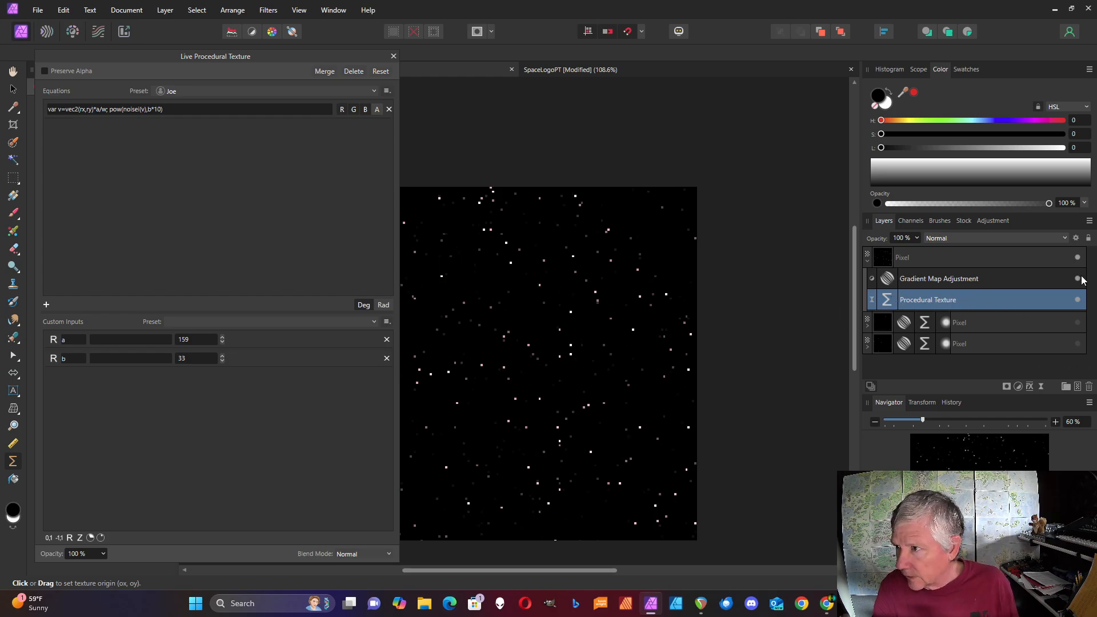
scroll(602, 324, up, 5)
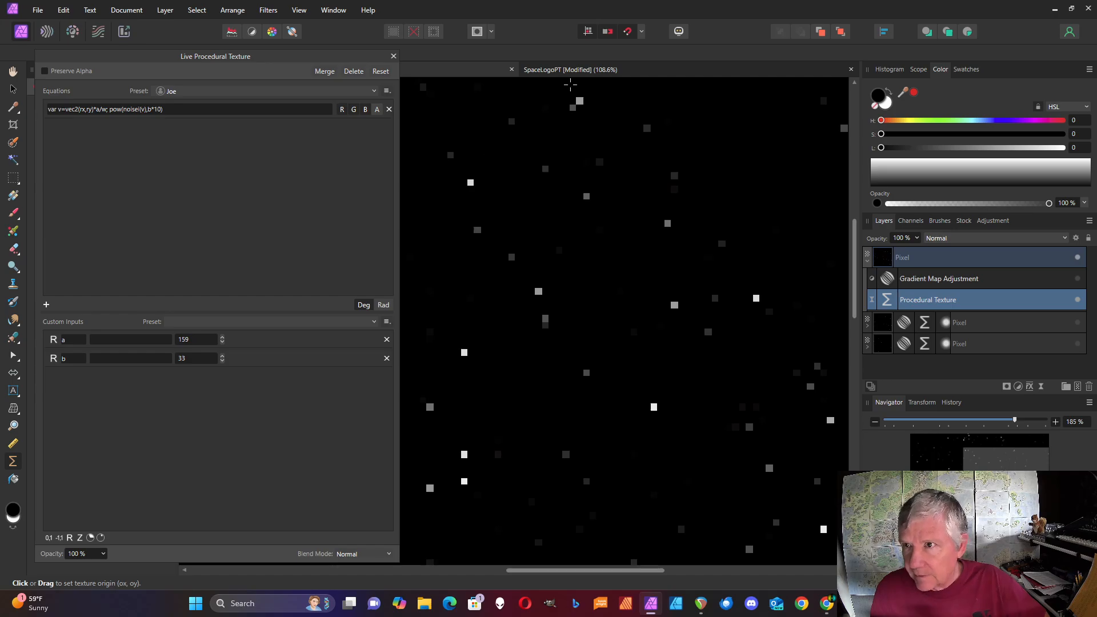
click(573, 71)
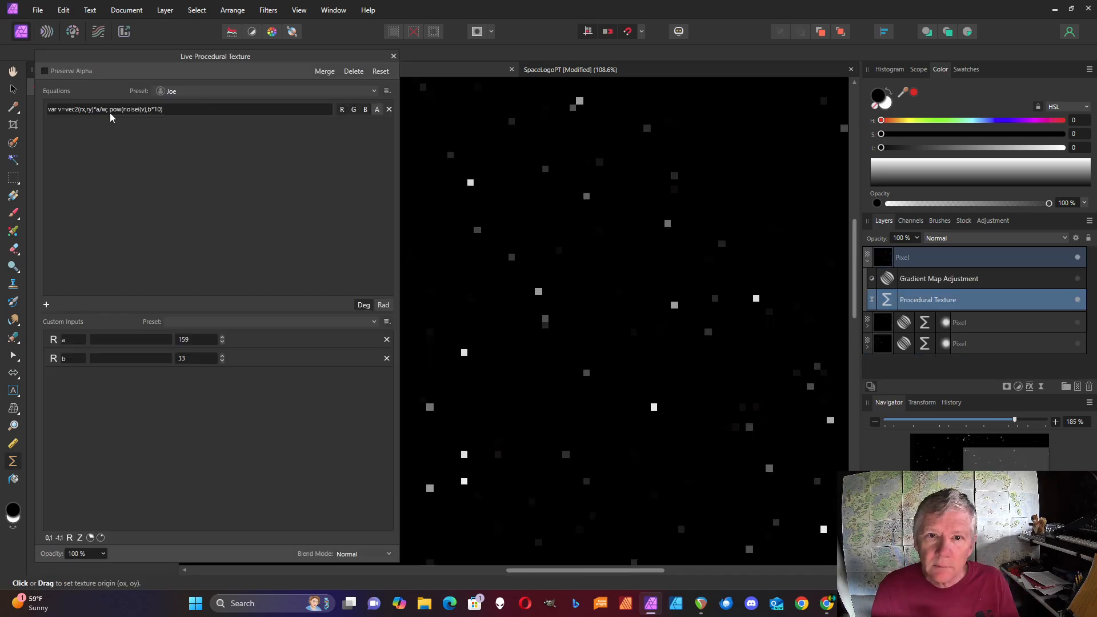
Store the noise in a variable by changing the equation to var v=vec2(rx,ry)*a/w; var s=pow(noisei(v),b*10); s.
click(111, 114)
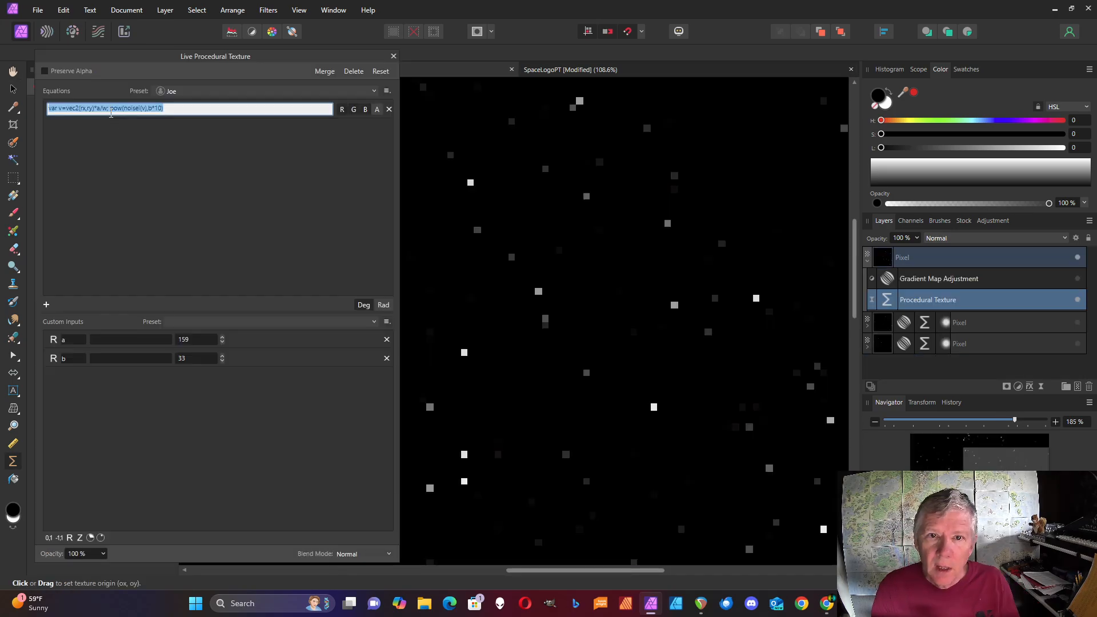
click(111, 114)
text(v)
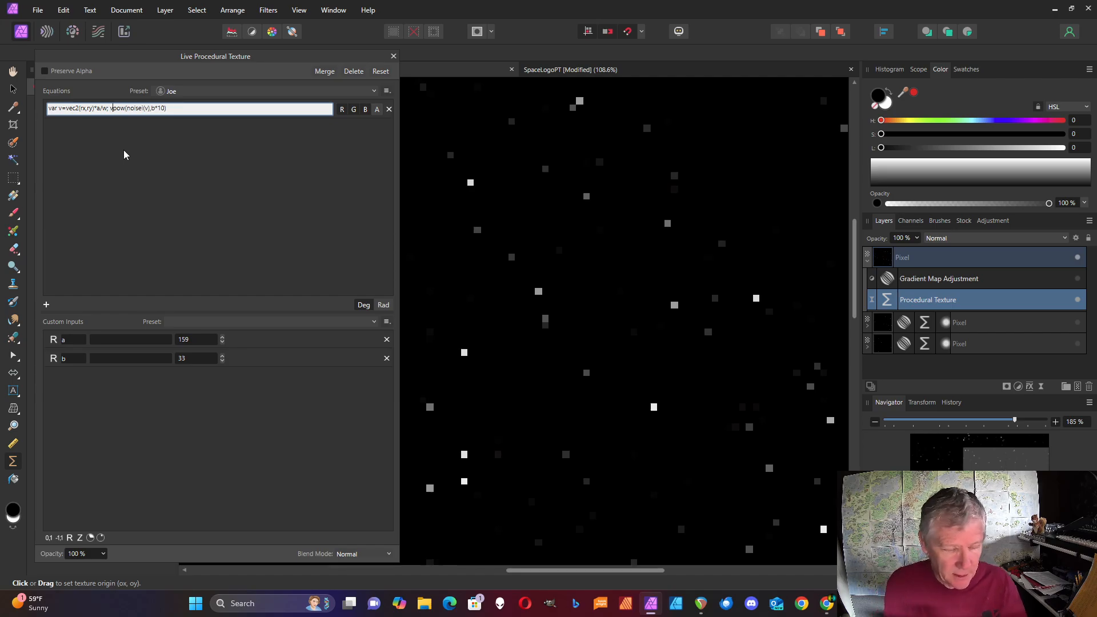
text(ar s)
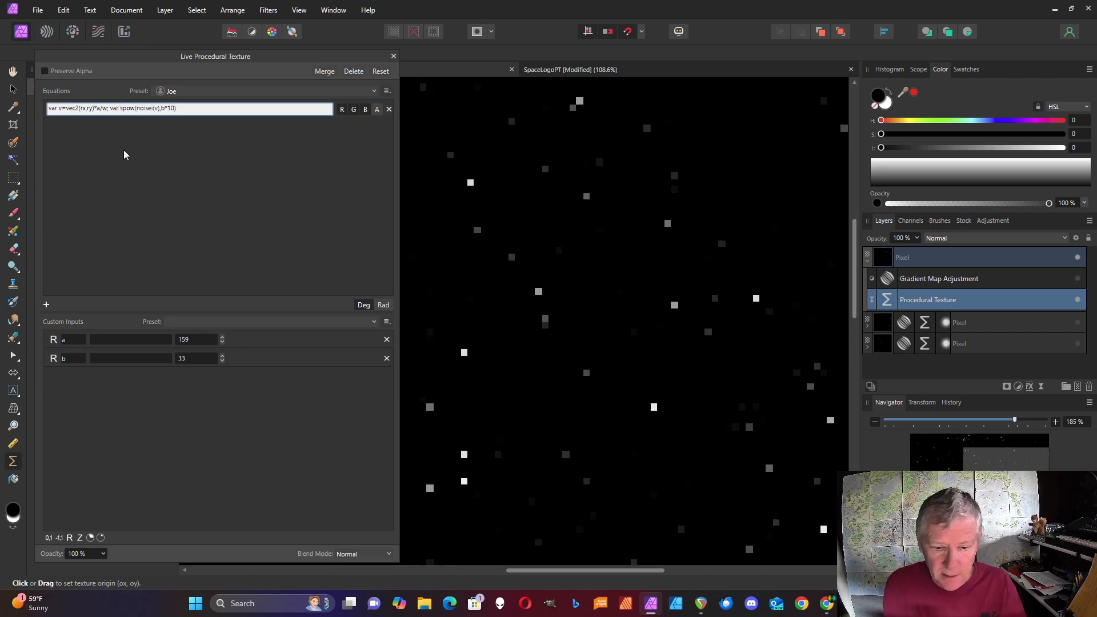
text(=)
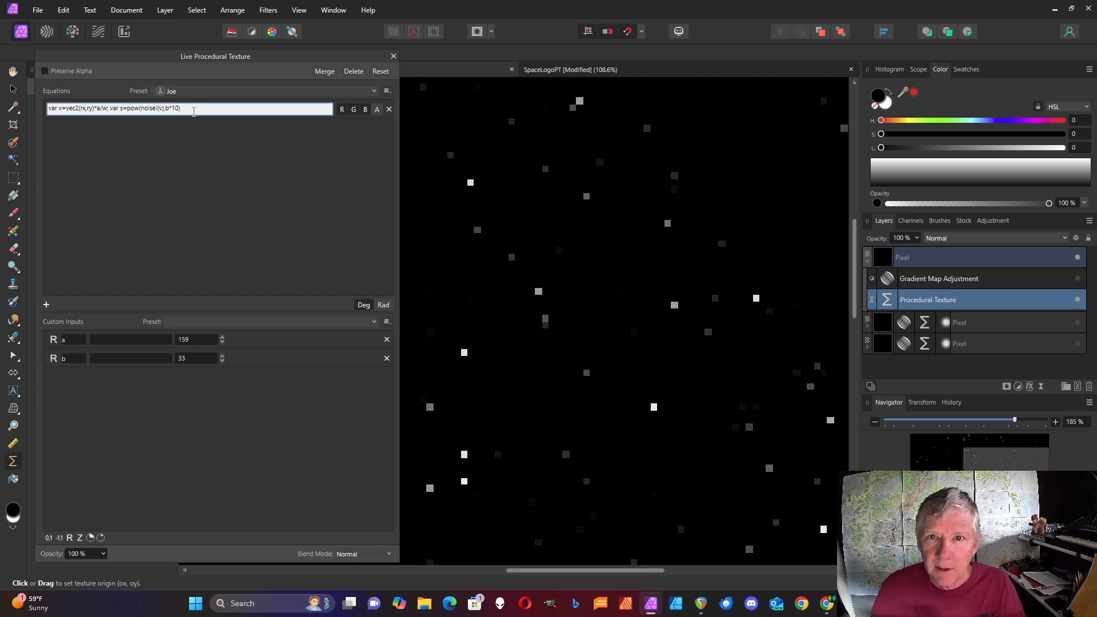
text(;)
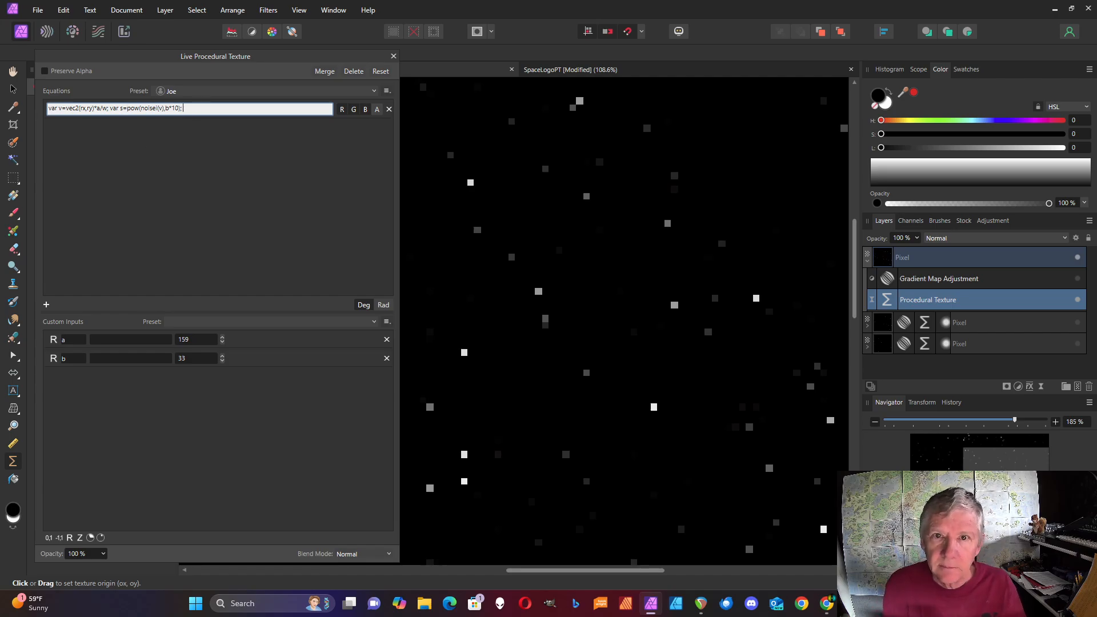
text( s)
key(Return)
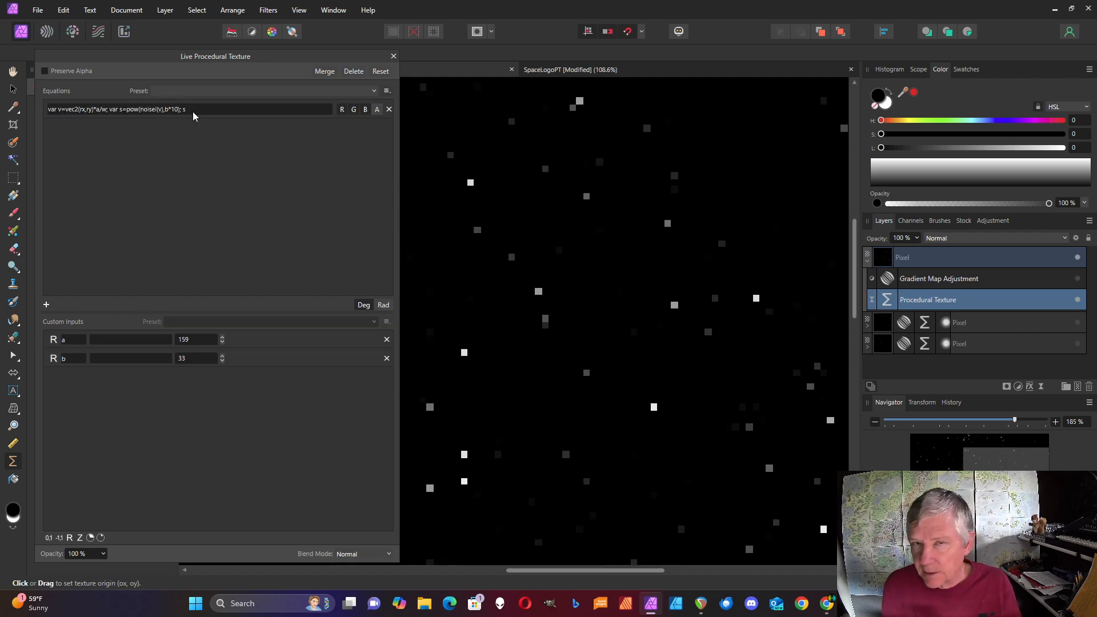
Replace the equation's final s with osccr(v) and set input a to 28 for a grid of cross-shaped stars.
click(194, 111)
key(BackSpace)
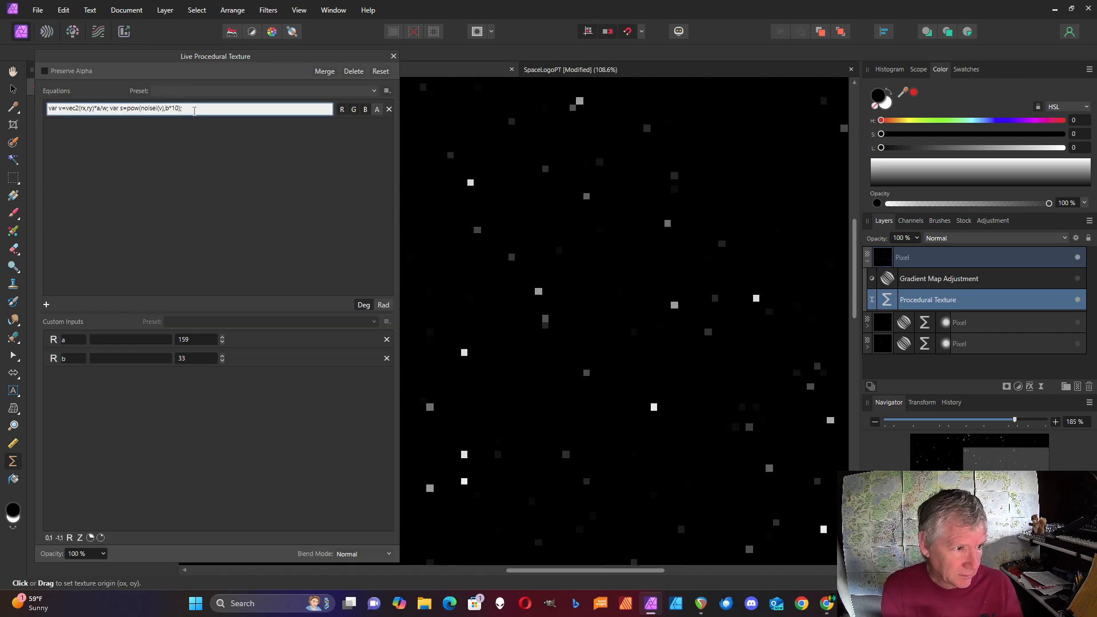
text(os)
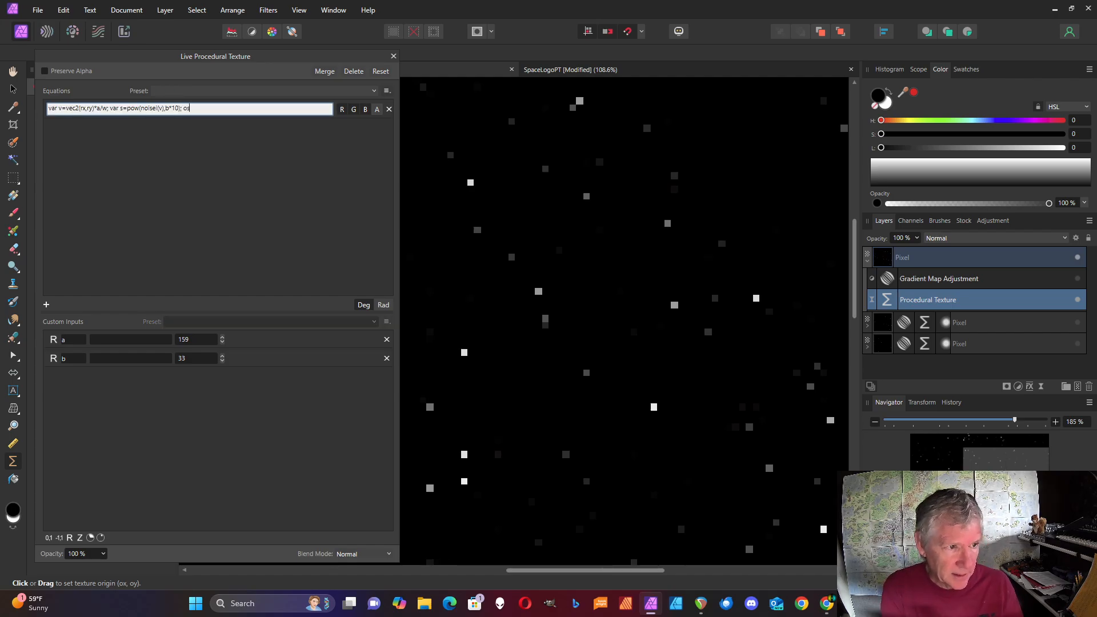
text(ccr)
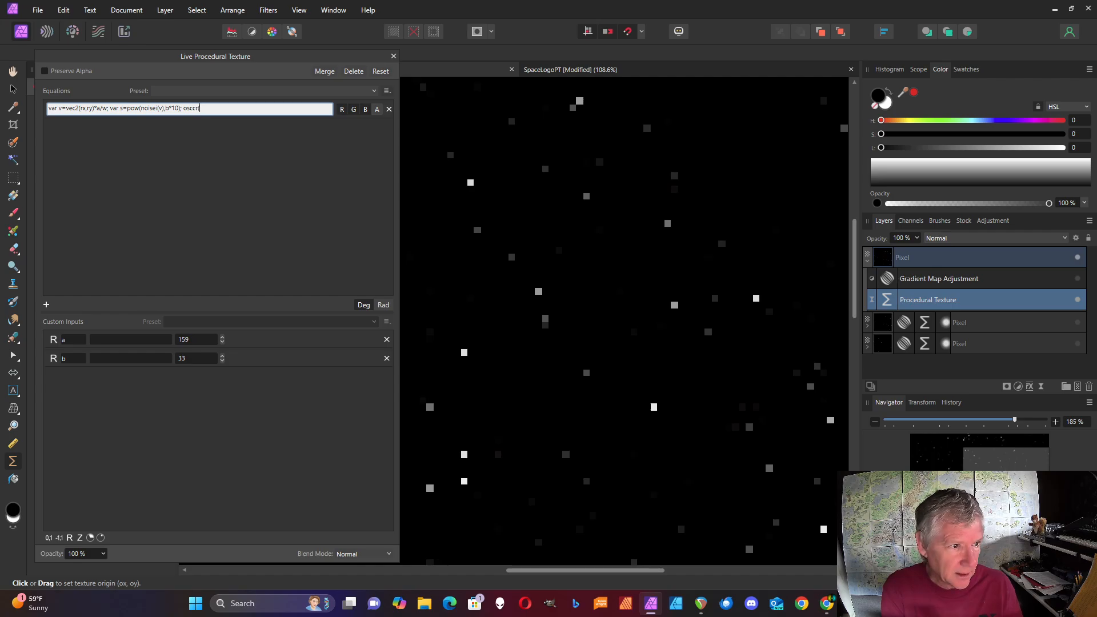
text((v))
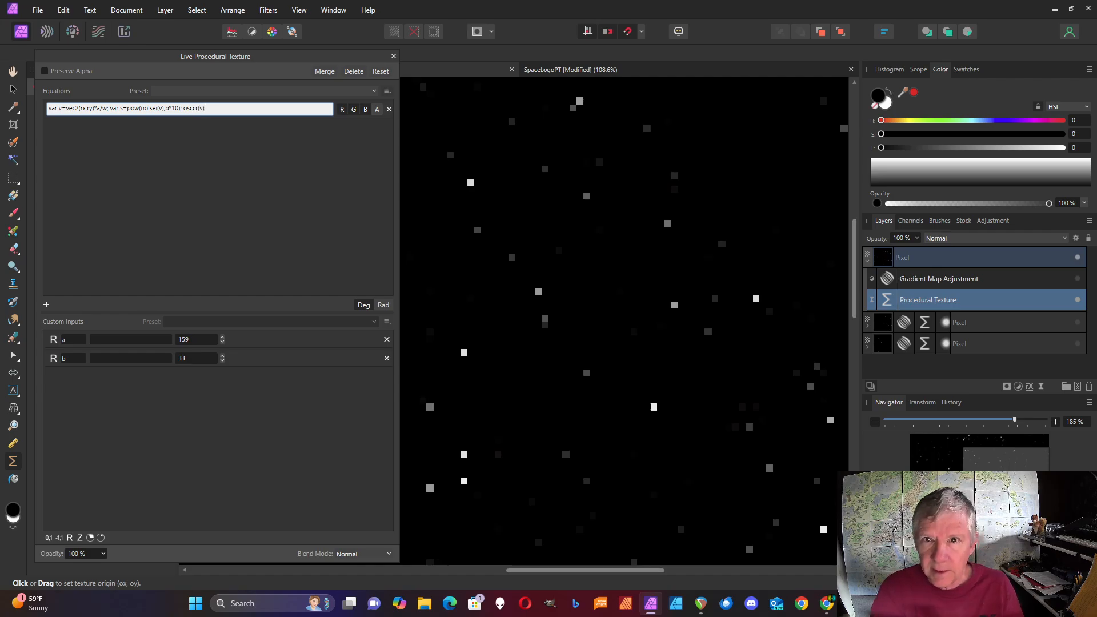
click(204, 136)
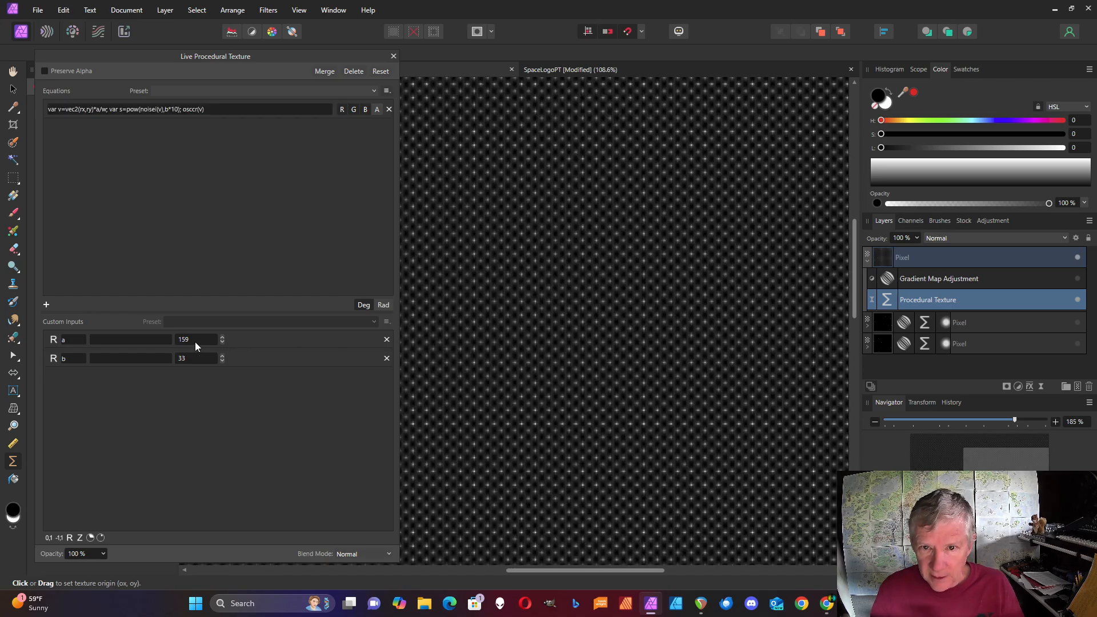
text(10)
key(Return)
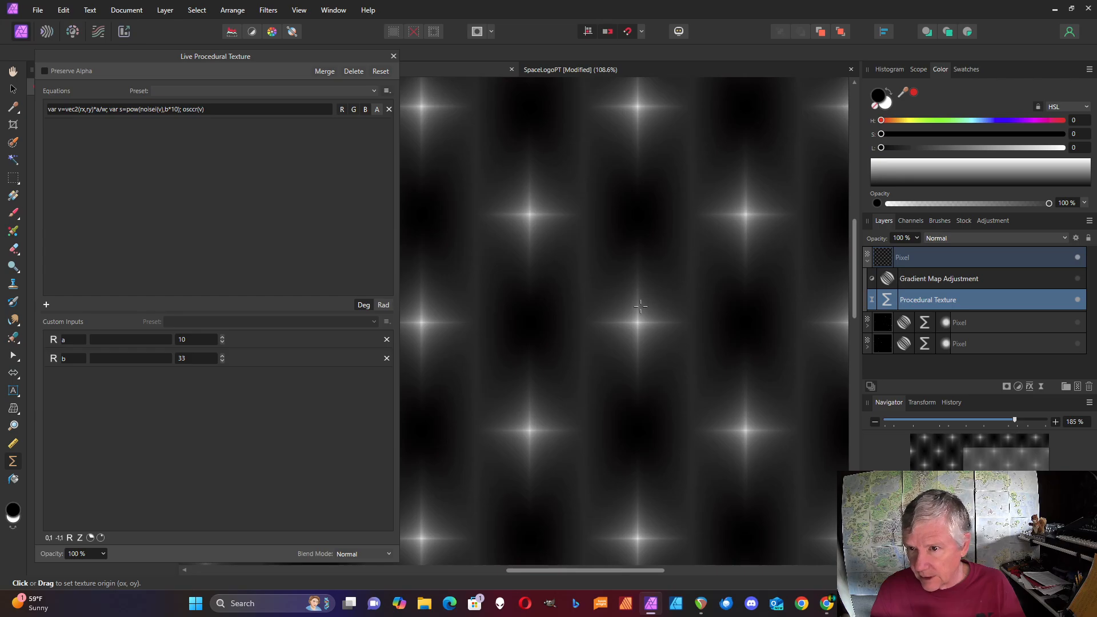
click(223, 336)
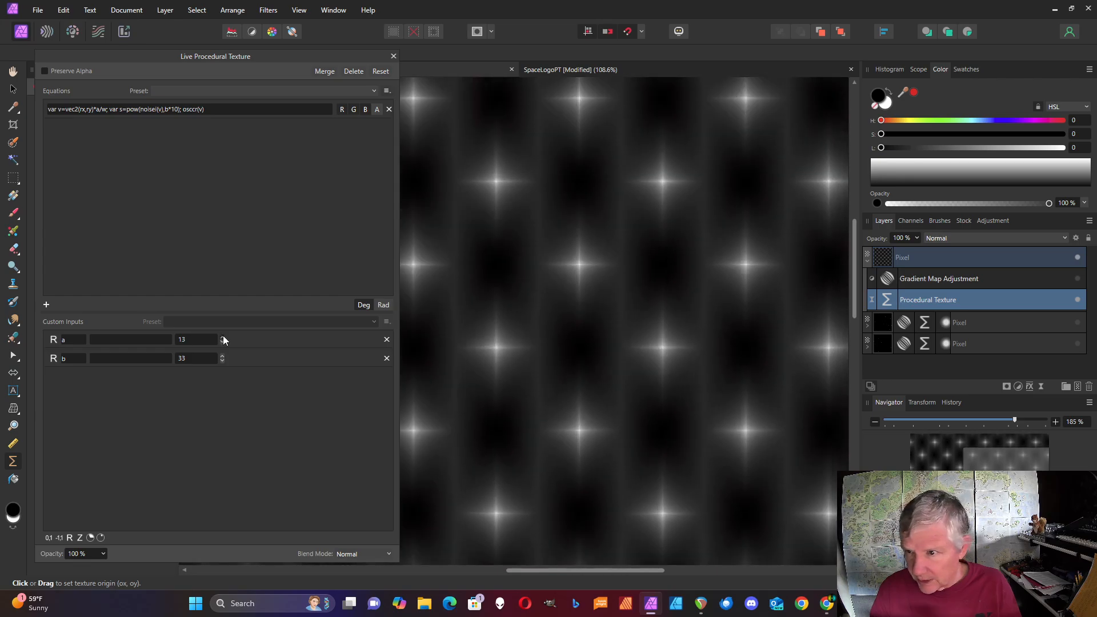
click(223, 338)
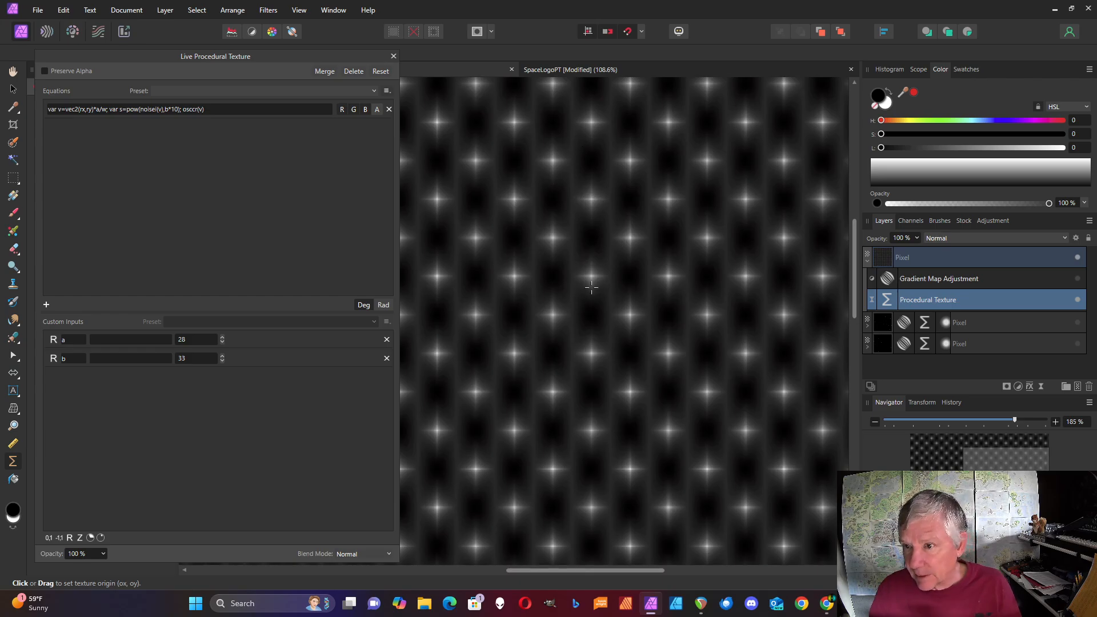
Multiply osccr(v) by s at the end of the equation, and set input a to 43 and b to 1.
click(208, 108)
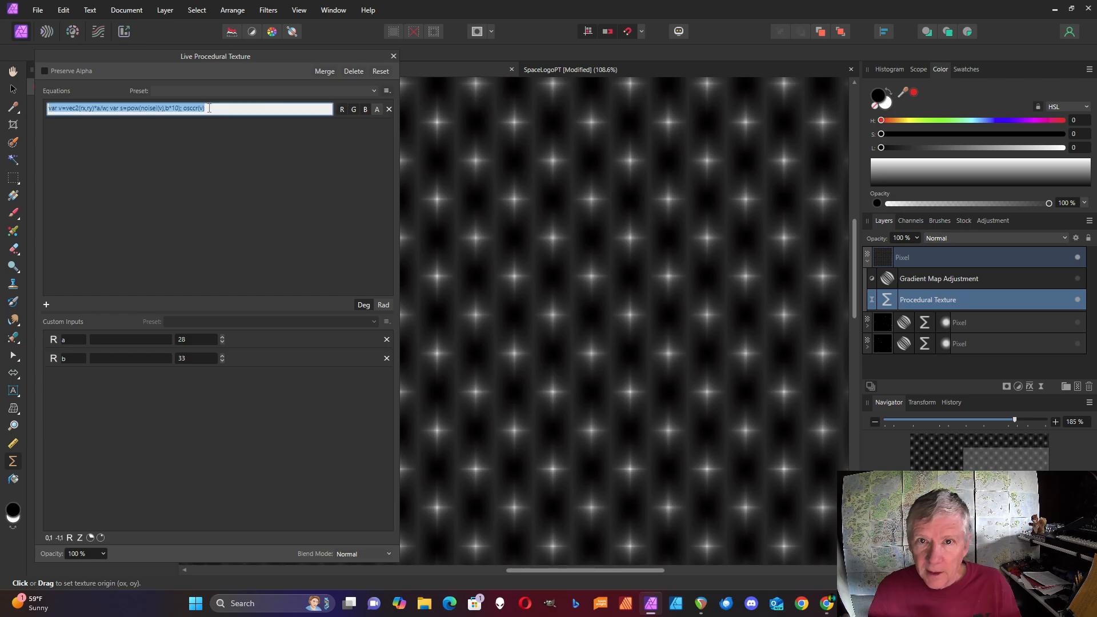
click(208, 107)
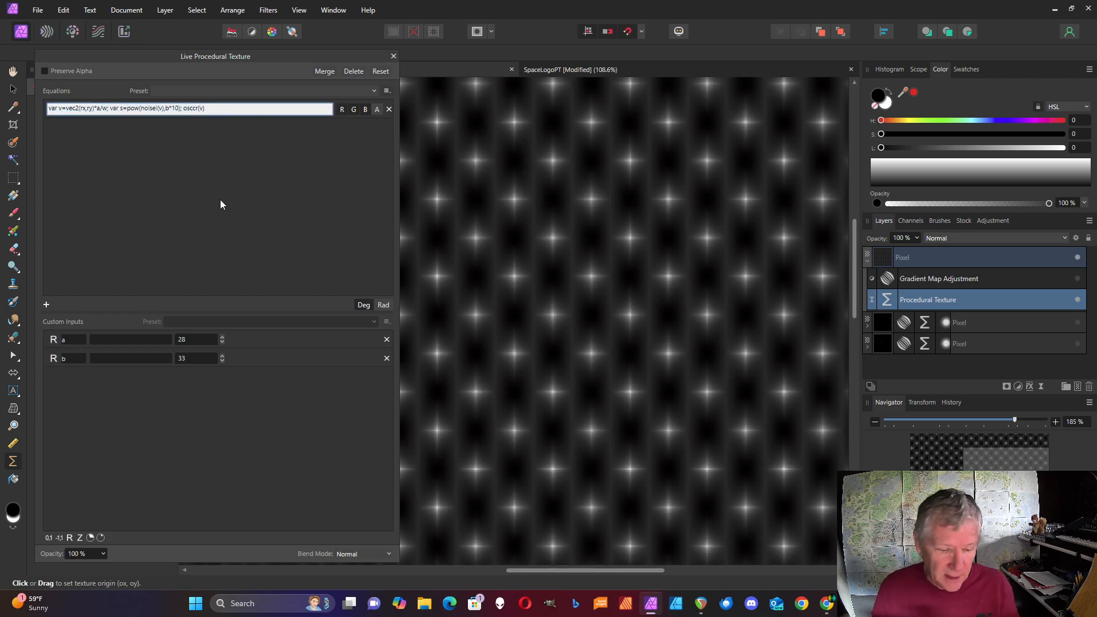
text(s)
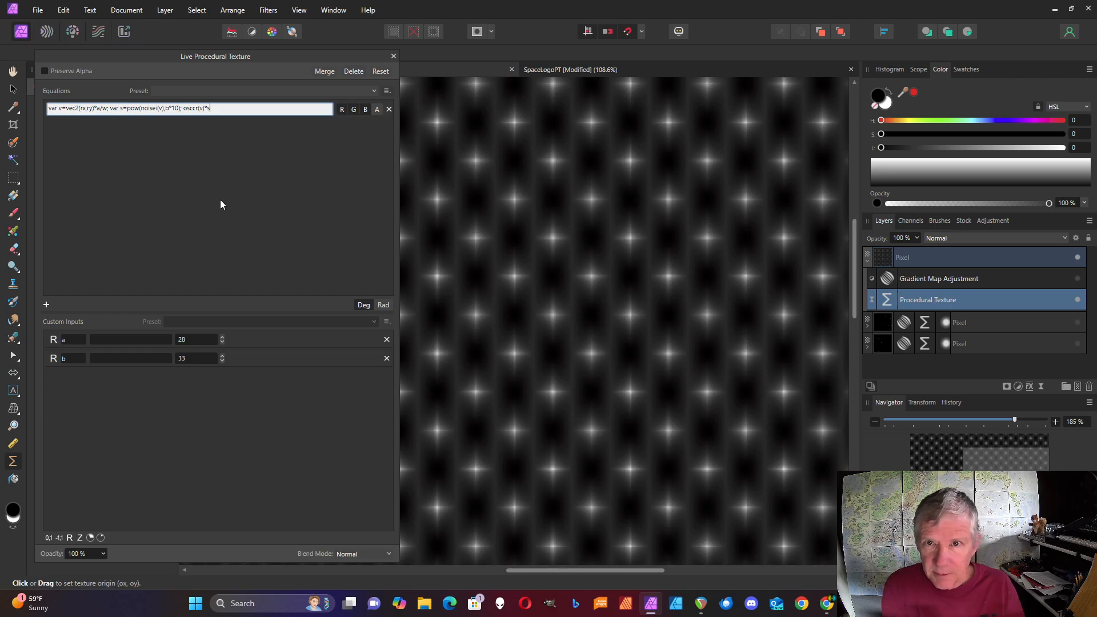
key(Return)
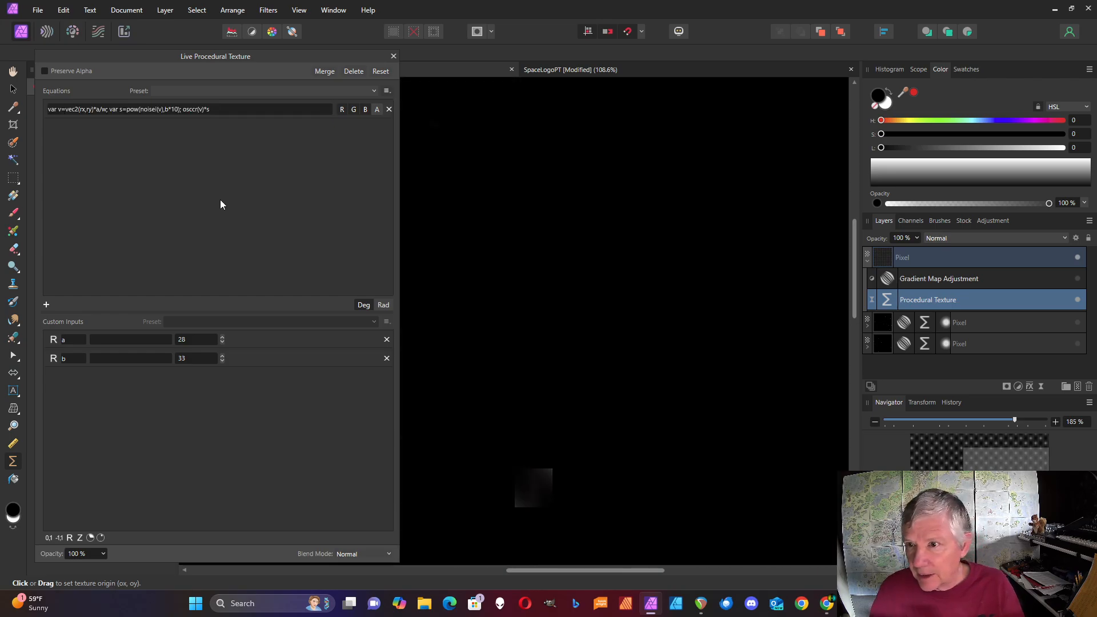
click(222, 339)
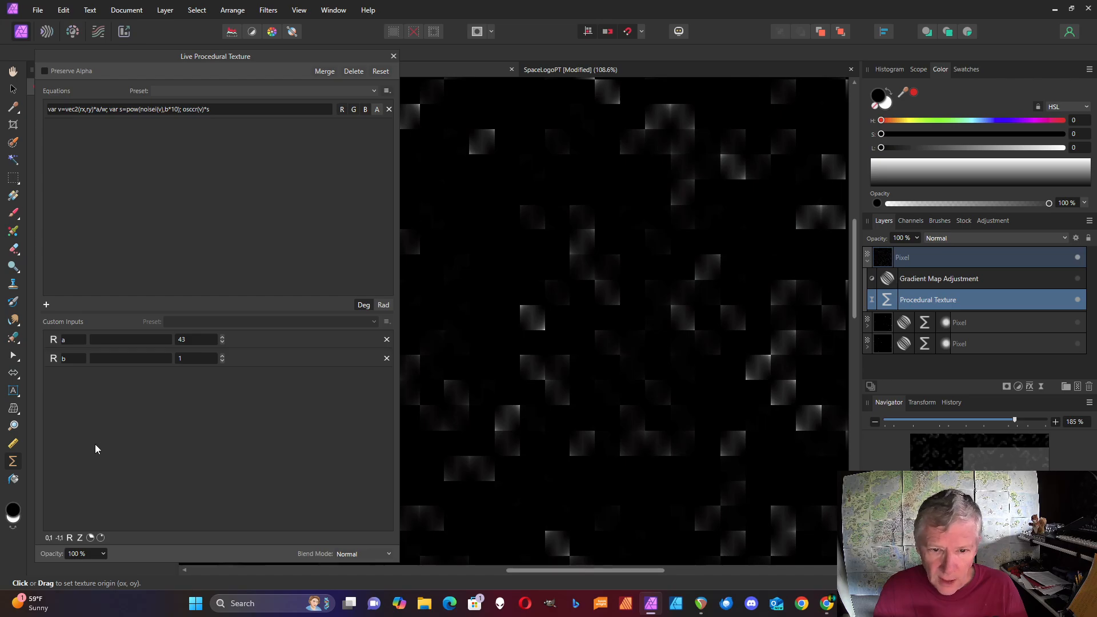
Add two custom inputs with a 0 to 1 range and name them ix and iy.
click(48, 538)
click(49, 538)
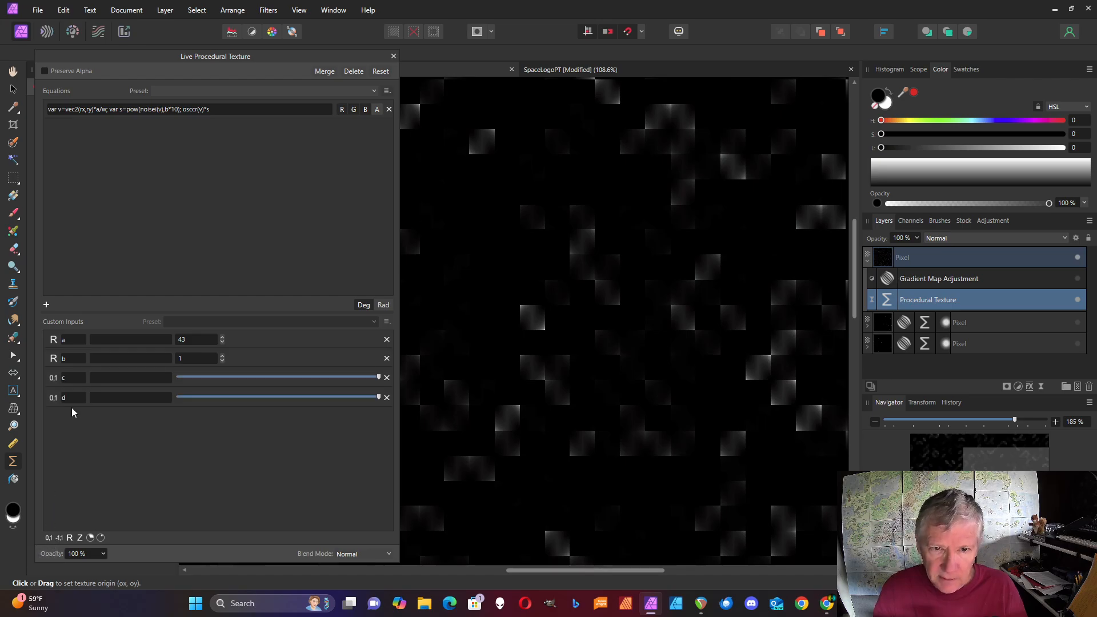
click(72, 377)
text(ix)
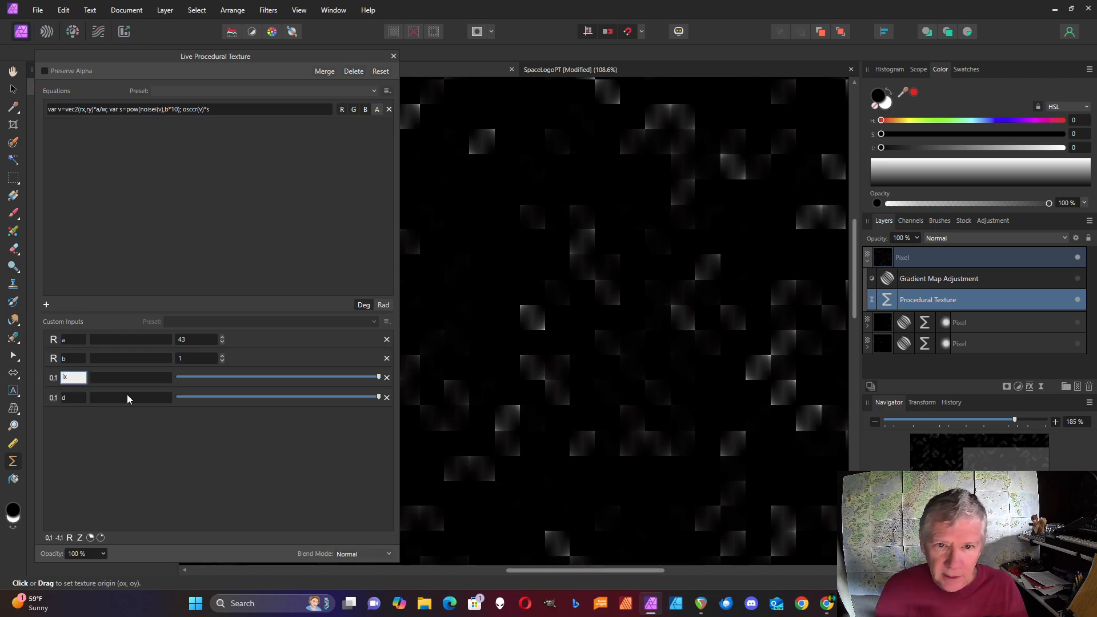
click(73, 398)
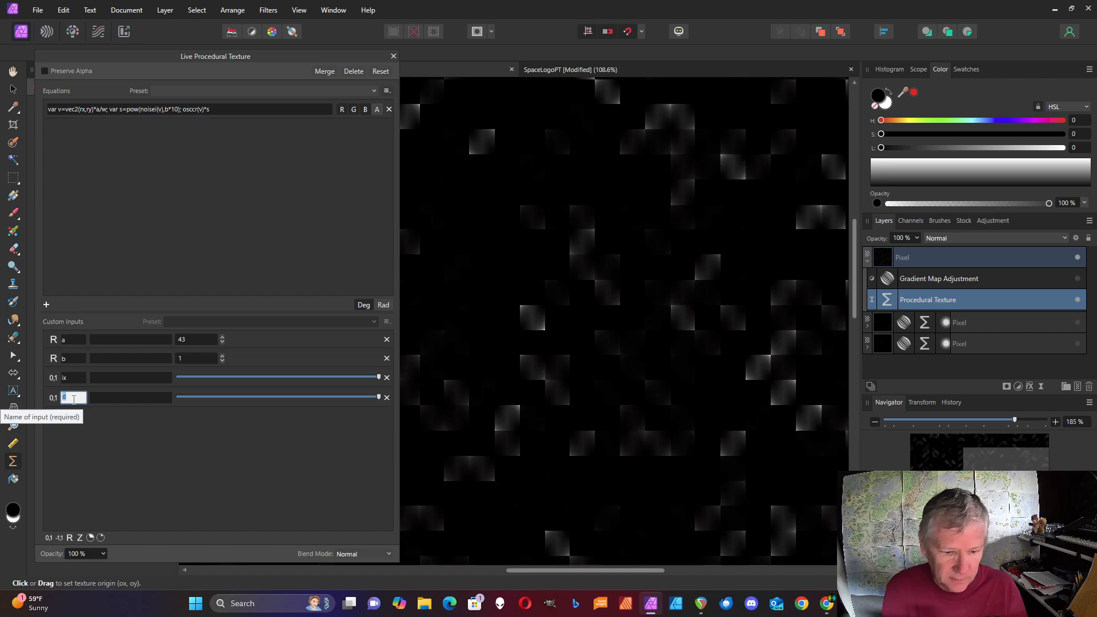
text(iy)
key(Return)
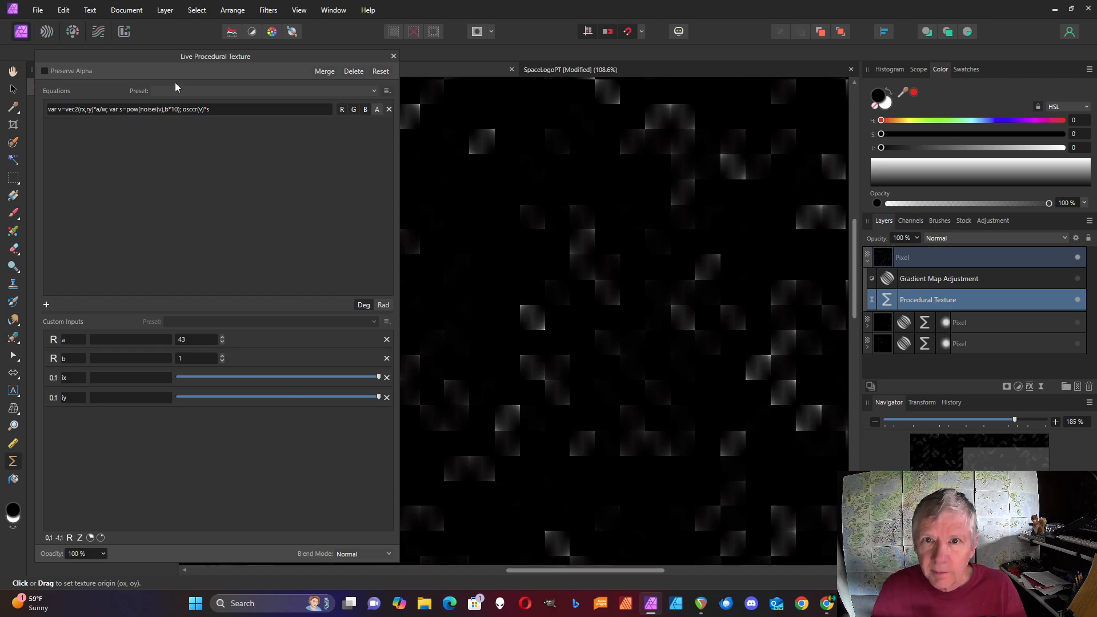
Change osccr(v) in the equation to osccr(v.x+ix,v.y+iy) so the custom inputs offset the star pattern.
click(201, 108)
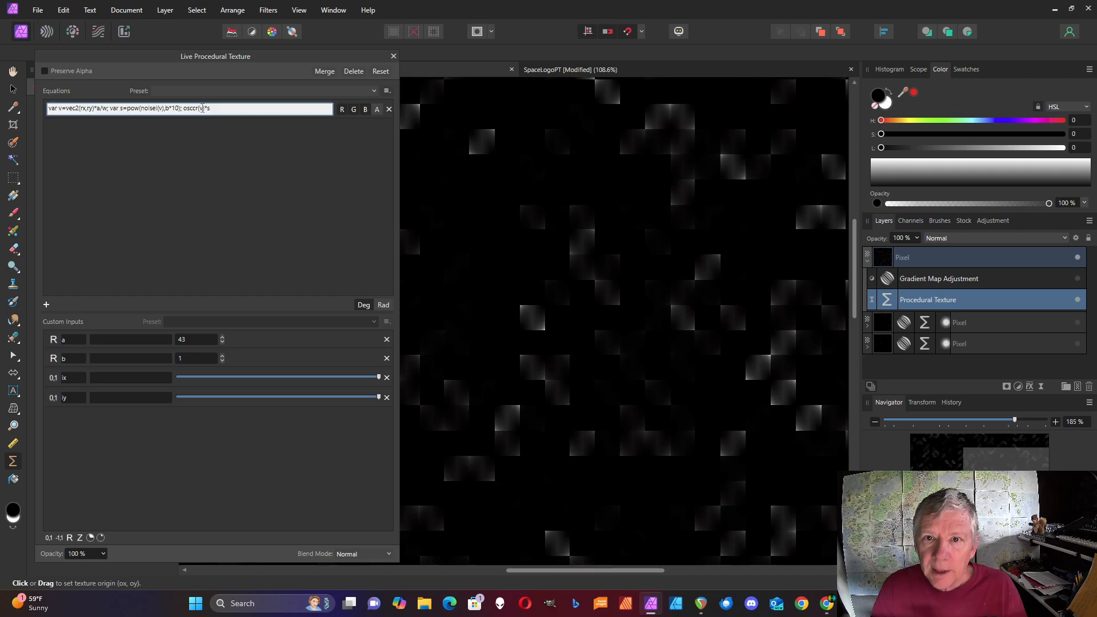
triple_click(201, 109)
click(204, 108)
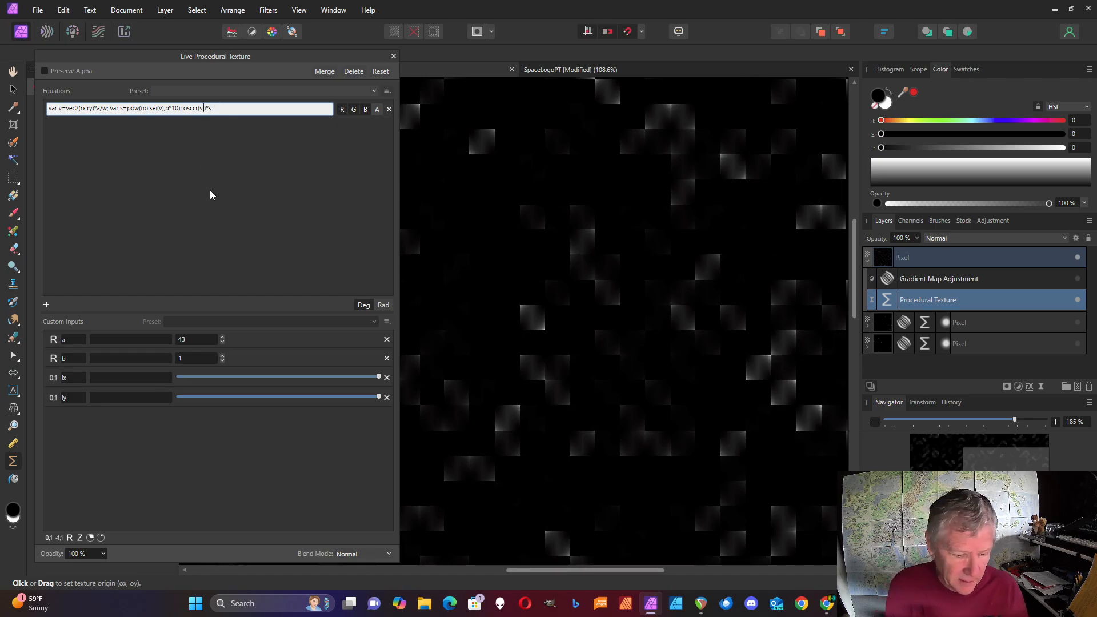
text(.x)
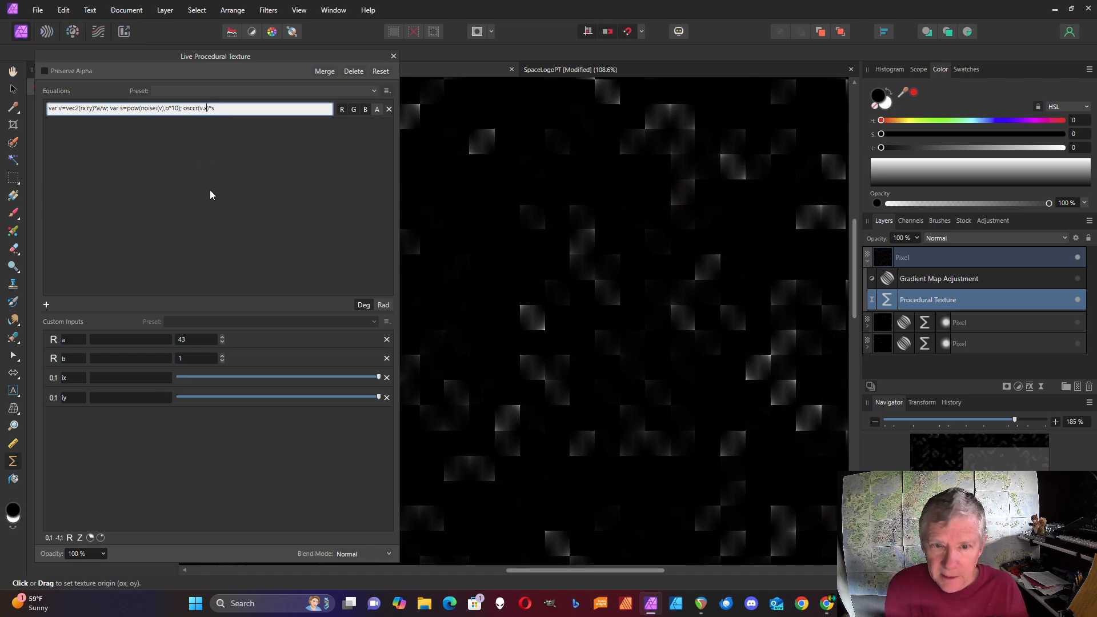
text(+)
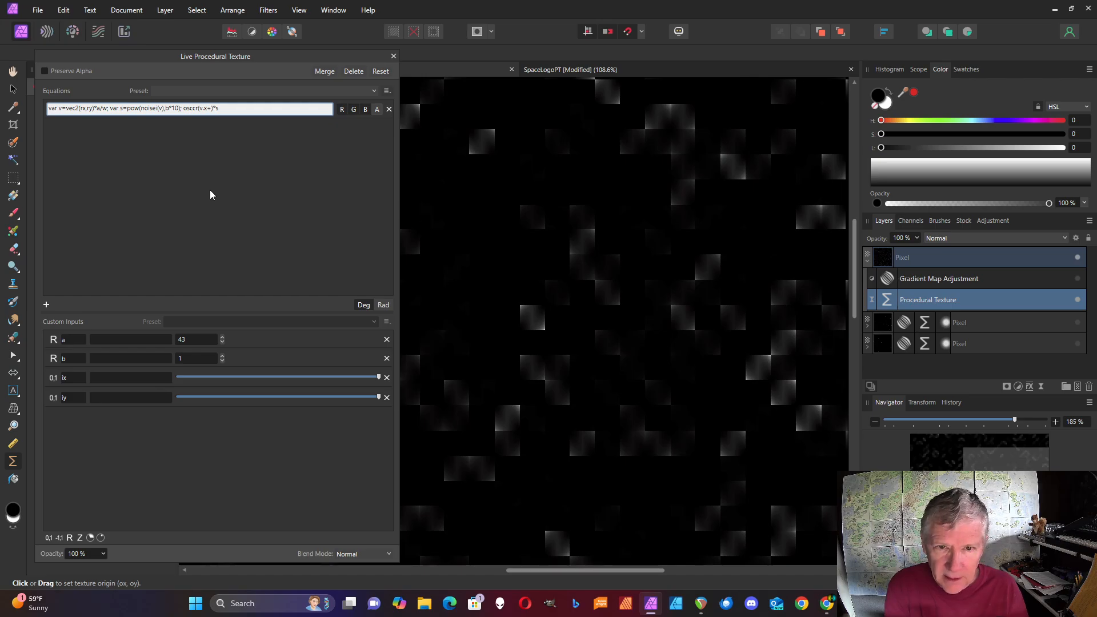
text(ix)
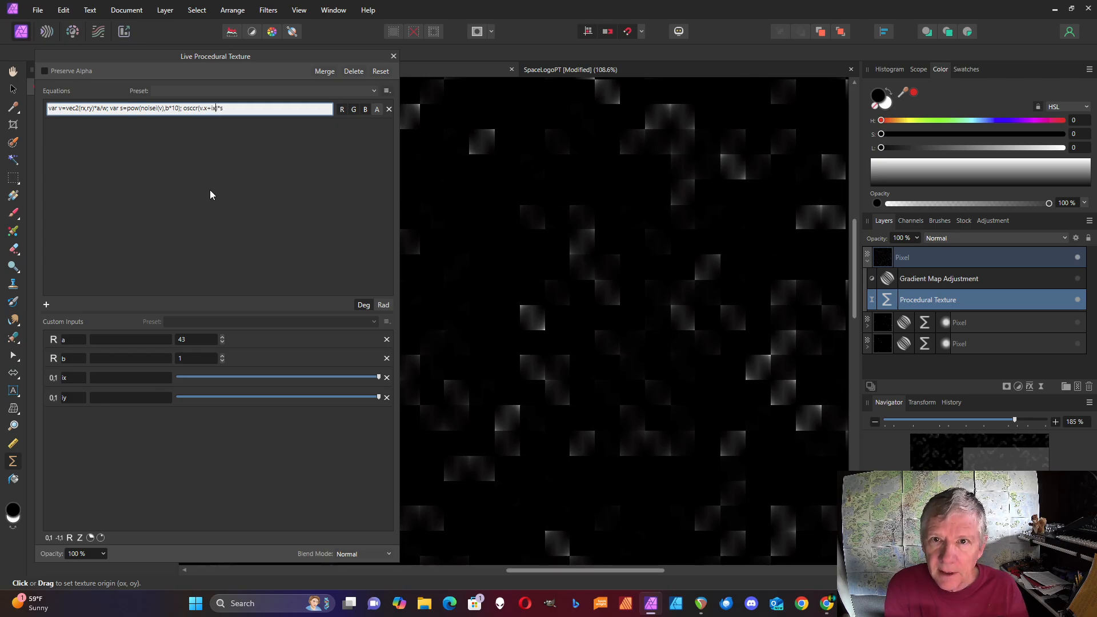
text(,v.y)
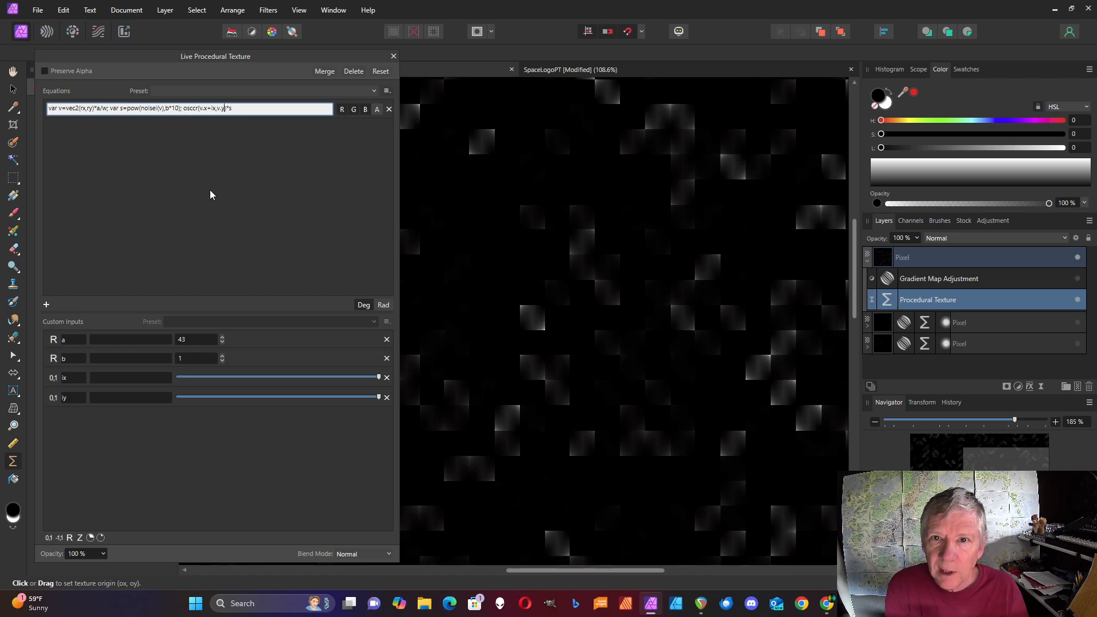
text(+iy)
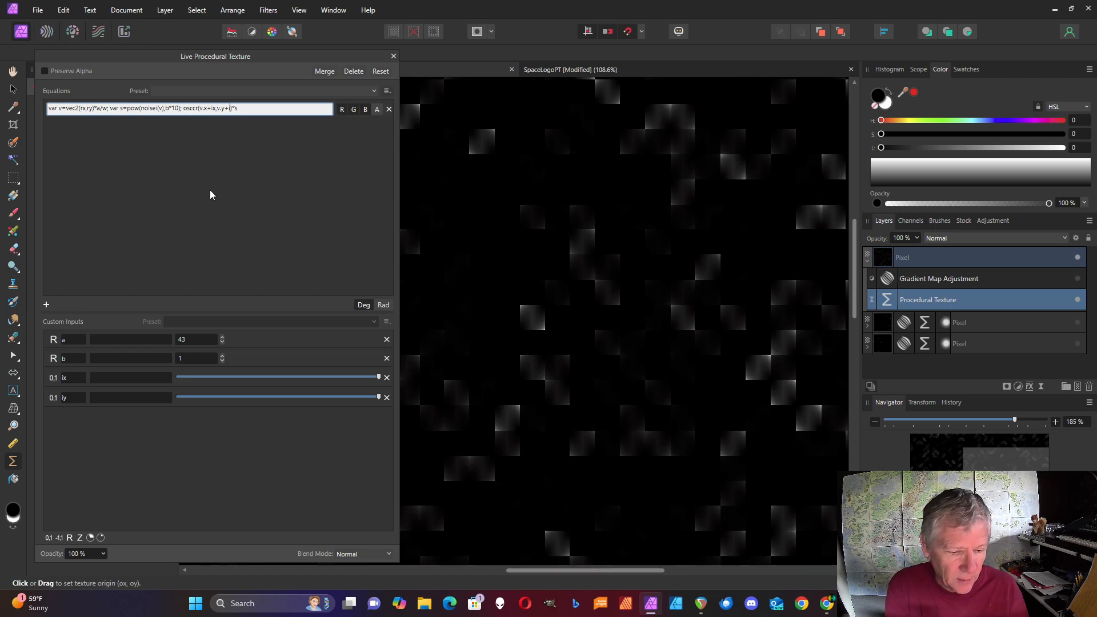
key(Return)
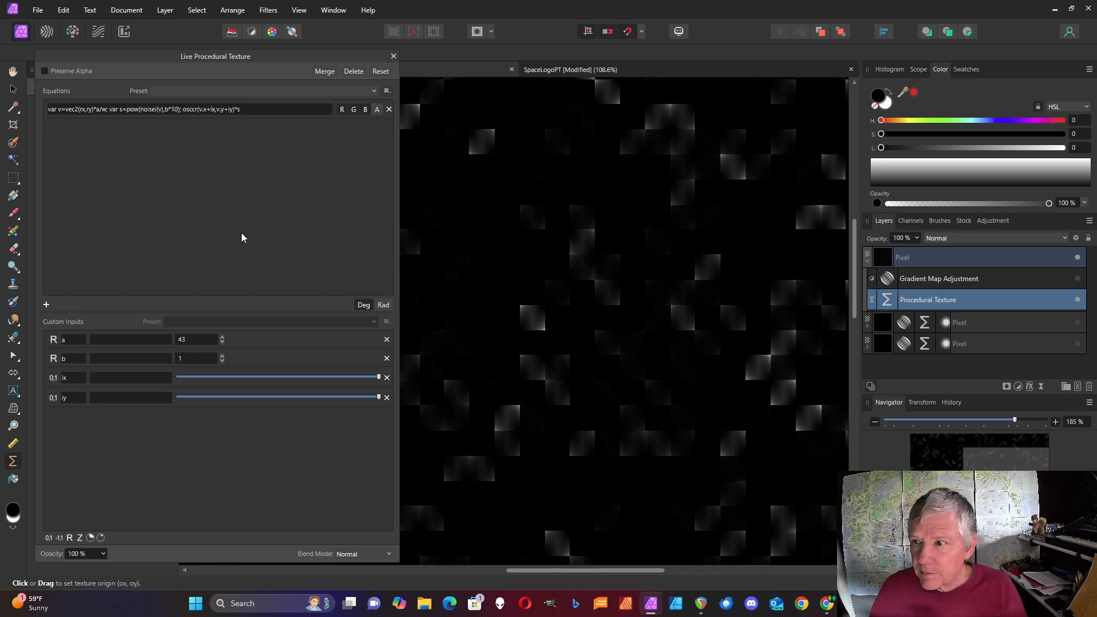
Lower the ix and iy inputs to about the middle of their range to centre the crosses in their noise cells.
drag(378, 377, 272, 378)
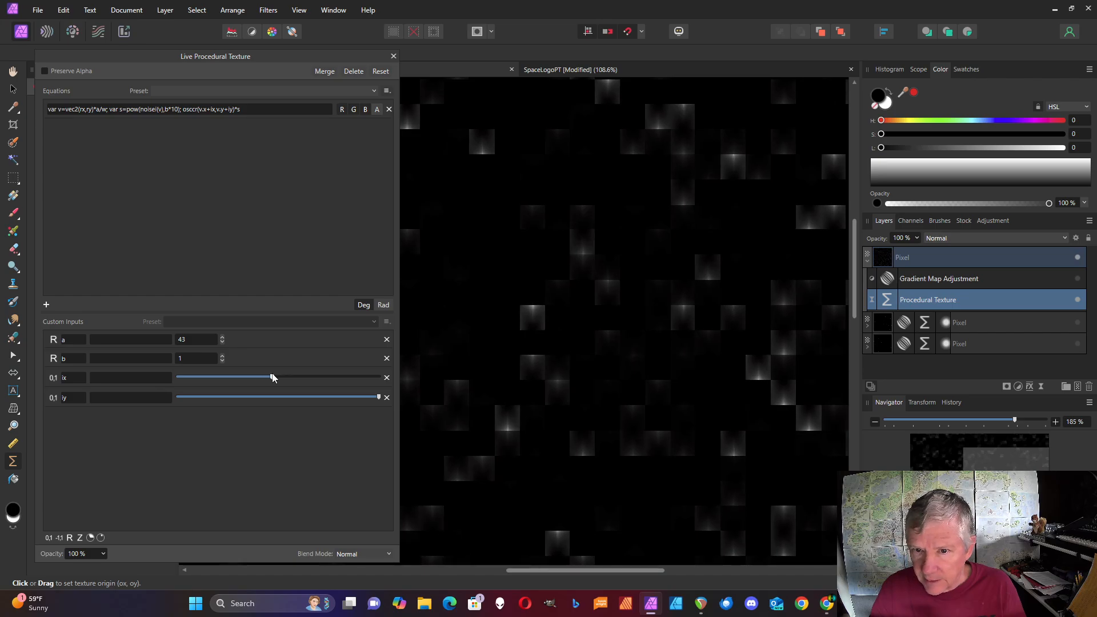
drag(378, 397, 273, 399)
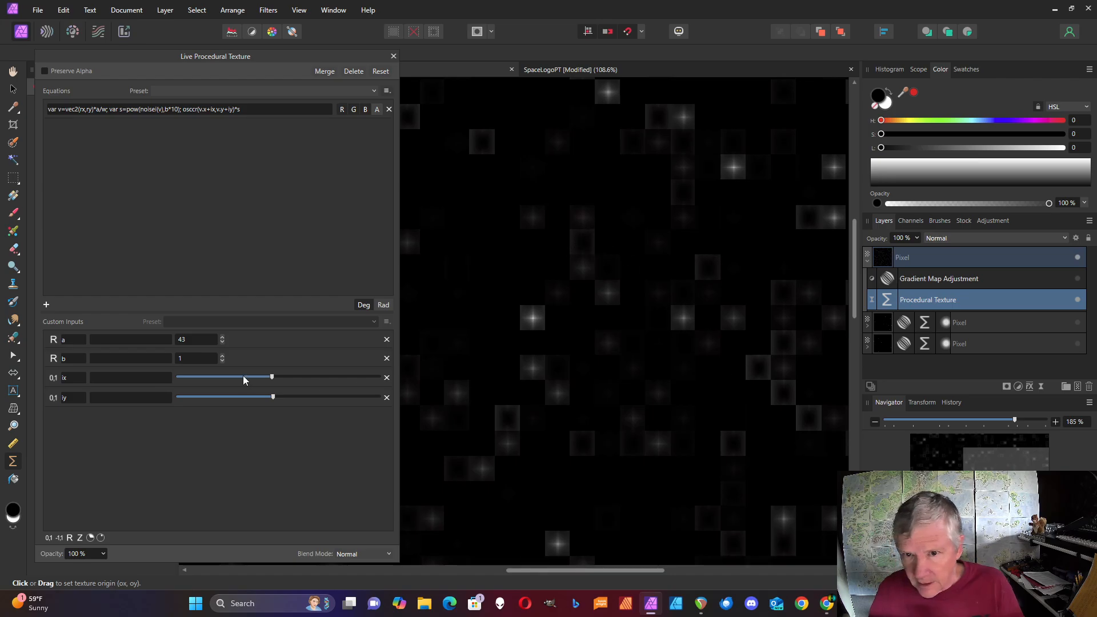
drag(271, 377, 277, 377)
mouse_move(274, 398)
mouse_down()
mouse_move(227, 399)
mouse_move(284, 398)
mouse_move(271, 398)
mouse_up()
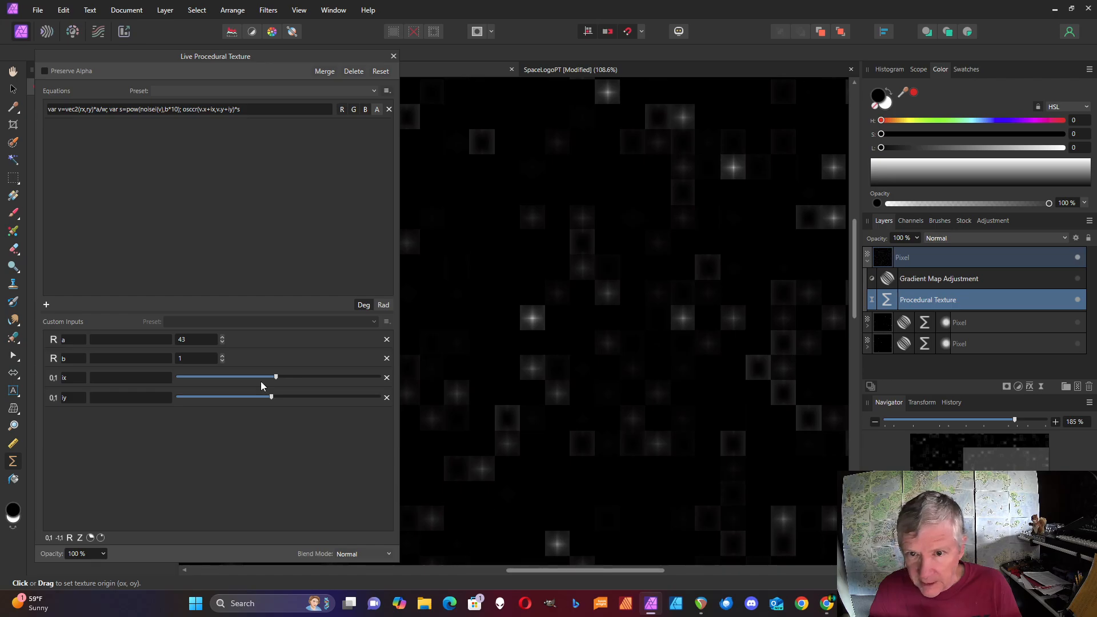
drag(272, 377, 270, 380)
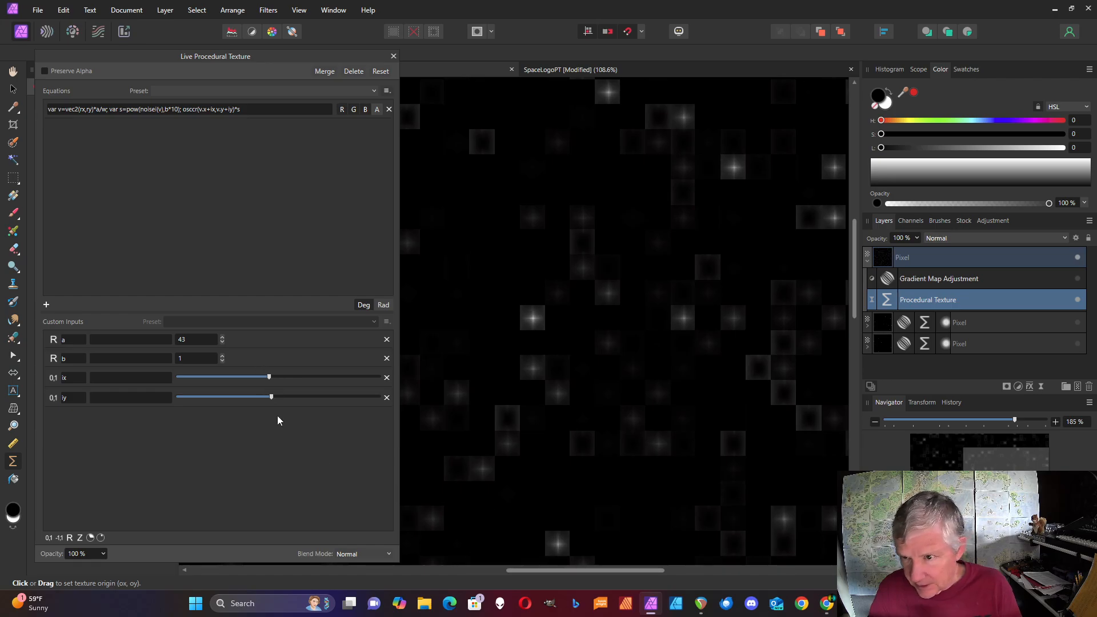
Delete the ix and iy inputs and replace them with .5 in the equation, making the term osccr(v.x+.5,v.y+.5).
click(388, 378)
click(388, 378)
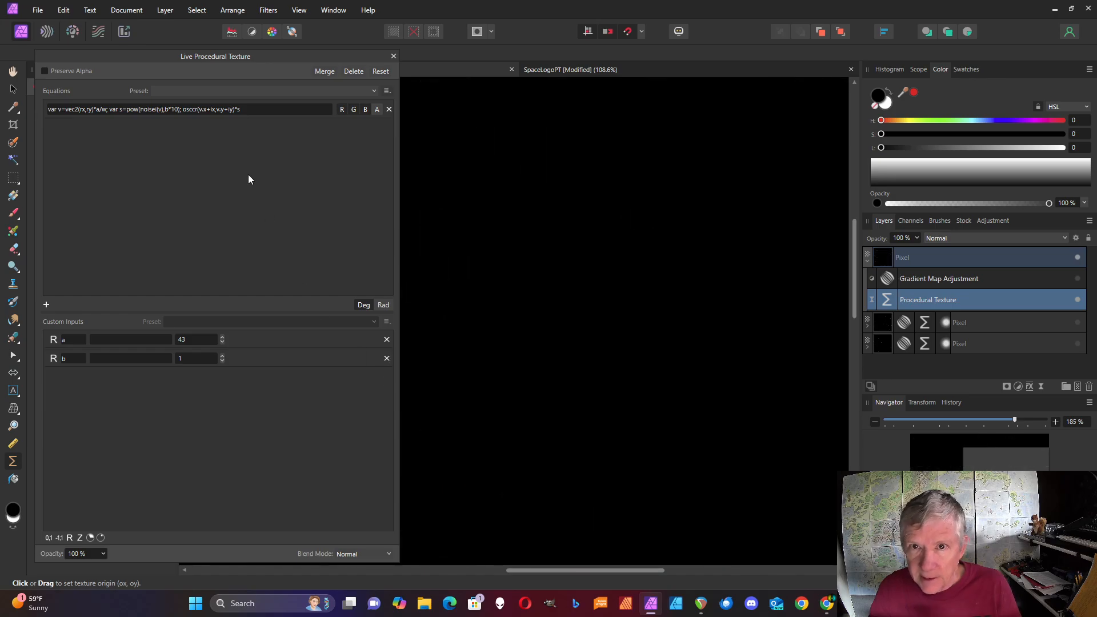
click(221, 111)
click(216, 109)
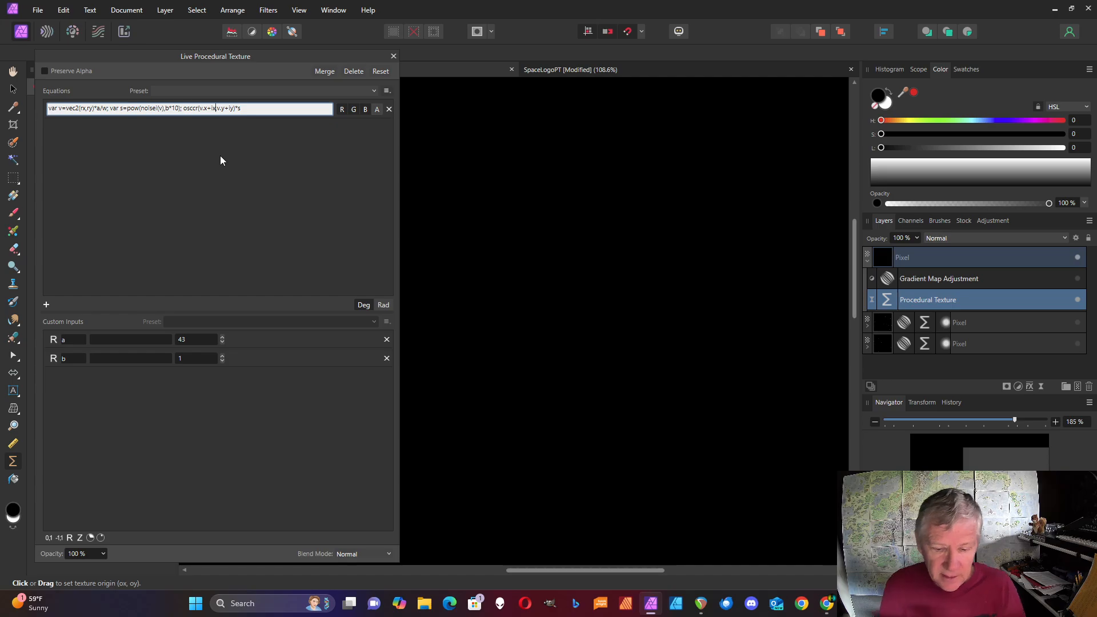
key(BackSpace)
key(BackSpace)
text(.5)
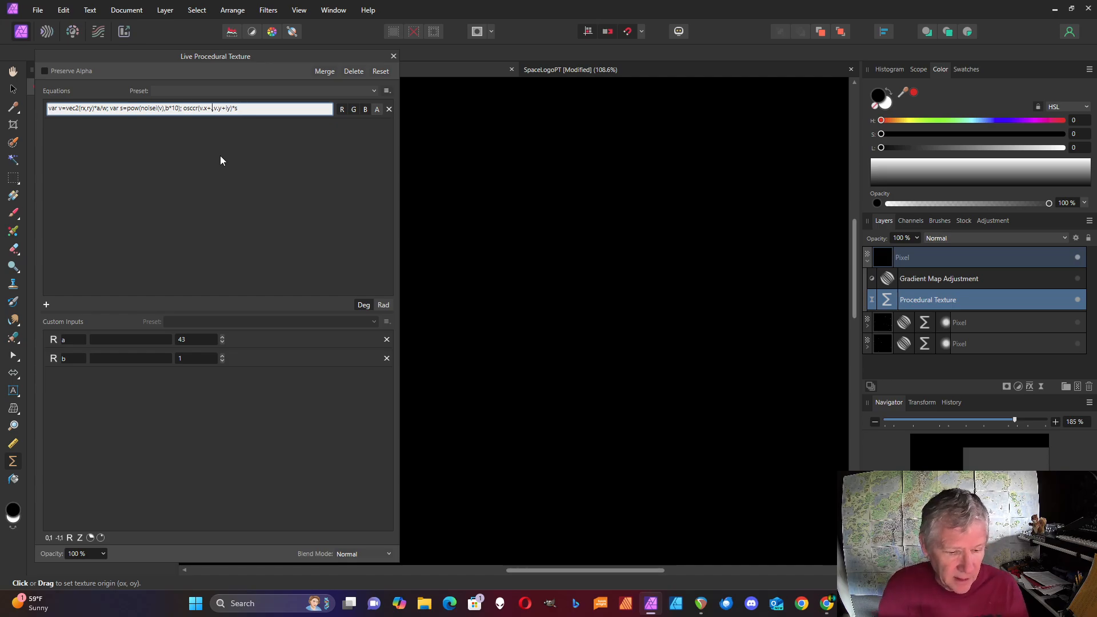
click(233, 114)
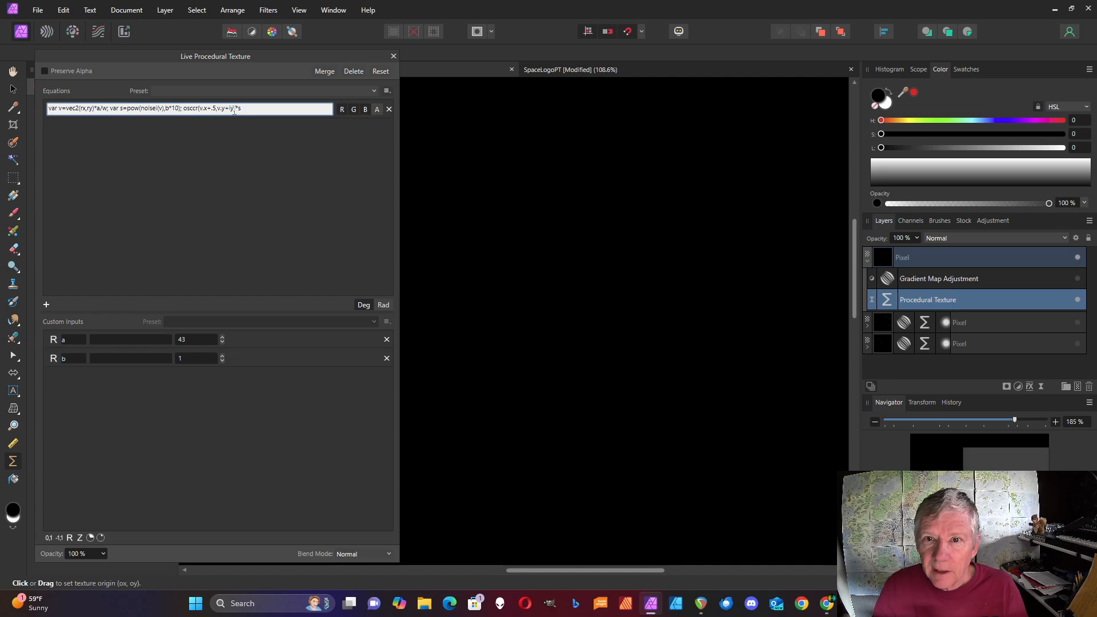
key(BackSpace)
key(BackSpace)
text(.5)
key(Return)
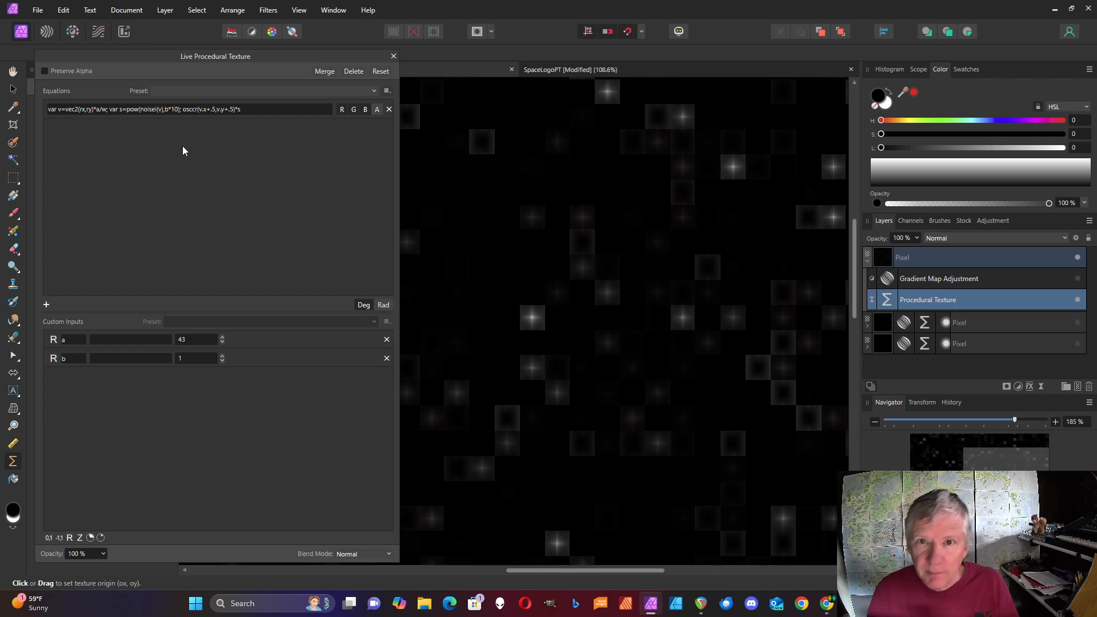
Wrap the equation's final expression in a smoothstep function as smoothsteplin(e1,e2,osccr(v.x+.5,v.y+.5)*s).
click(184, 111)
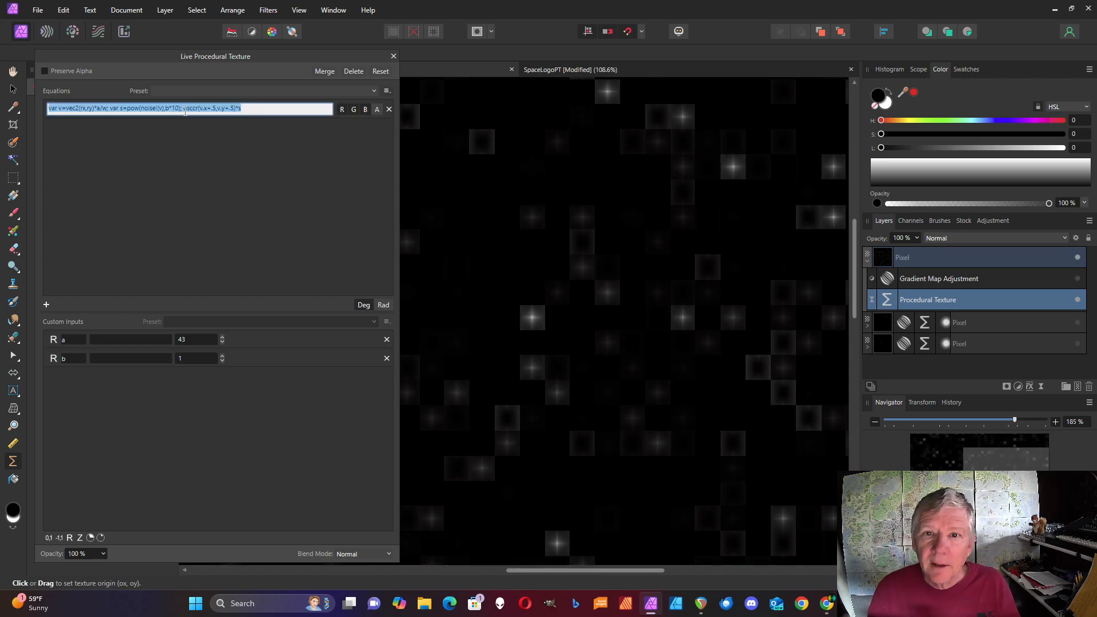
click(184, 109)
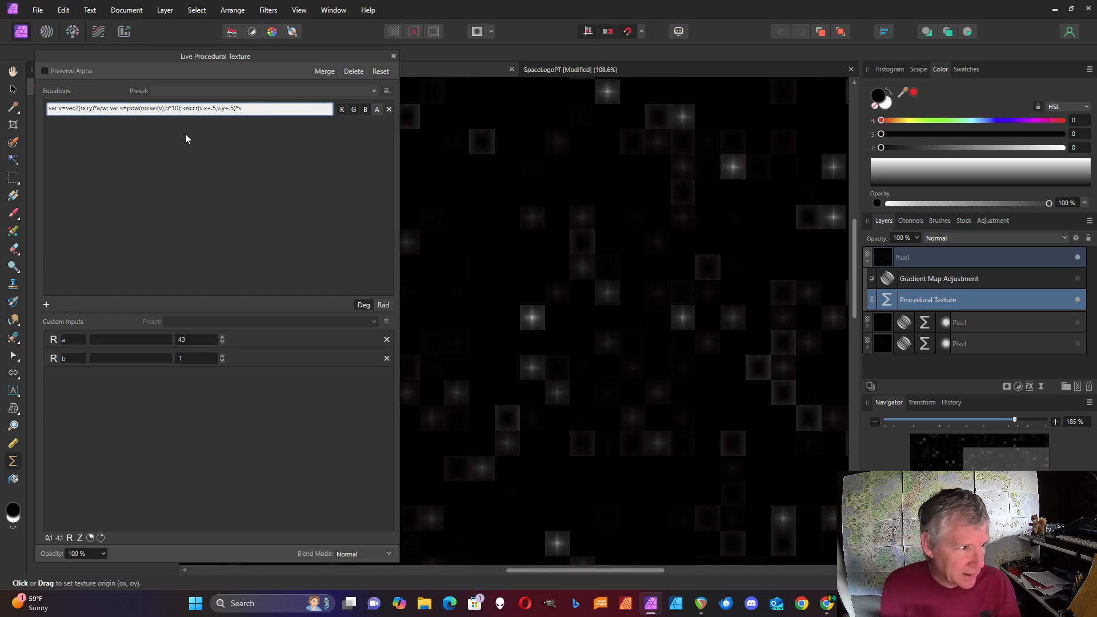
text(smoothste)
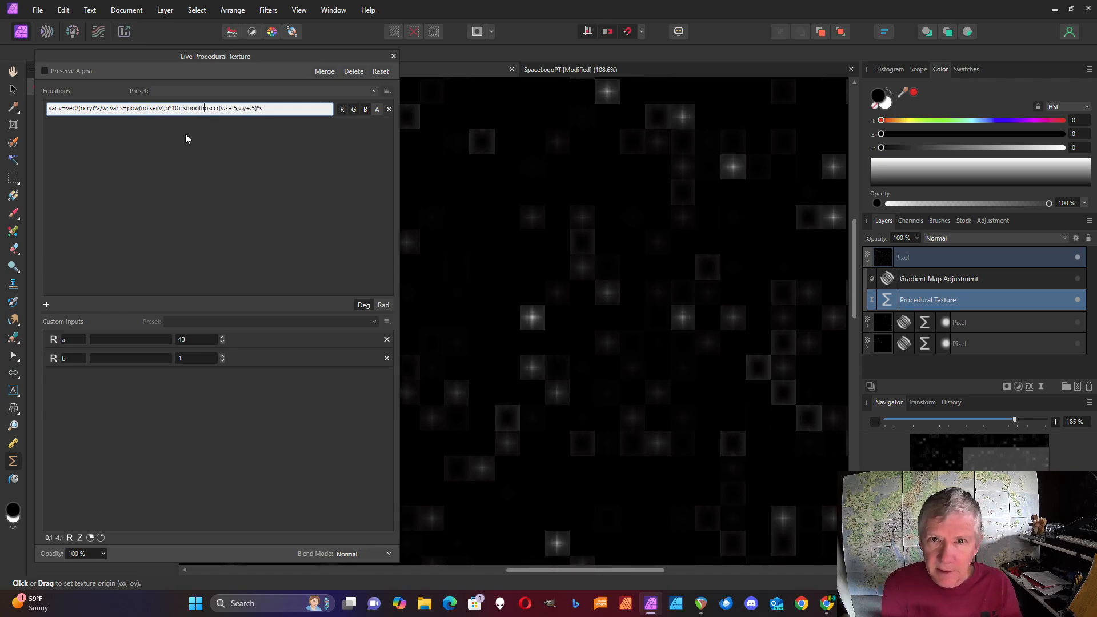
text(plin)
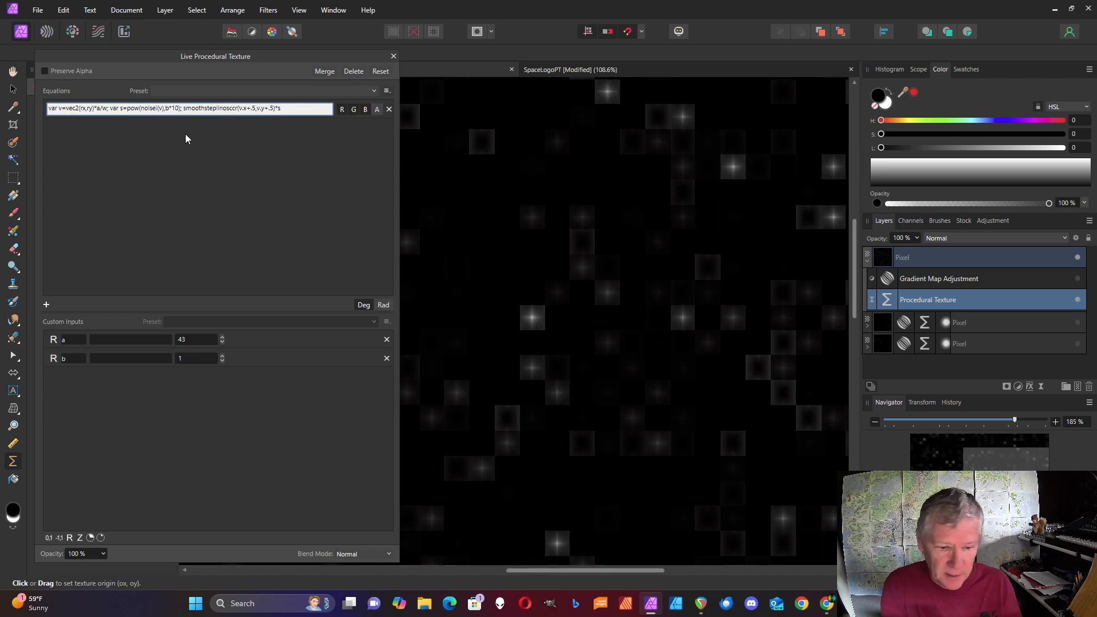
text(()
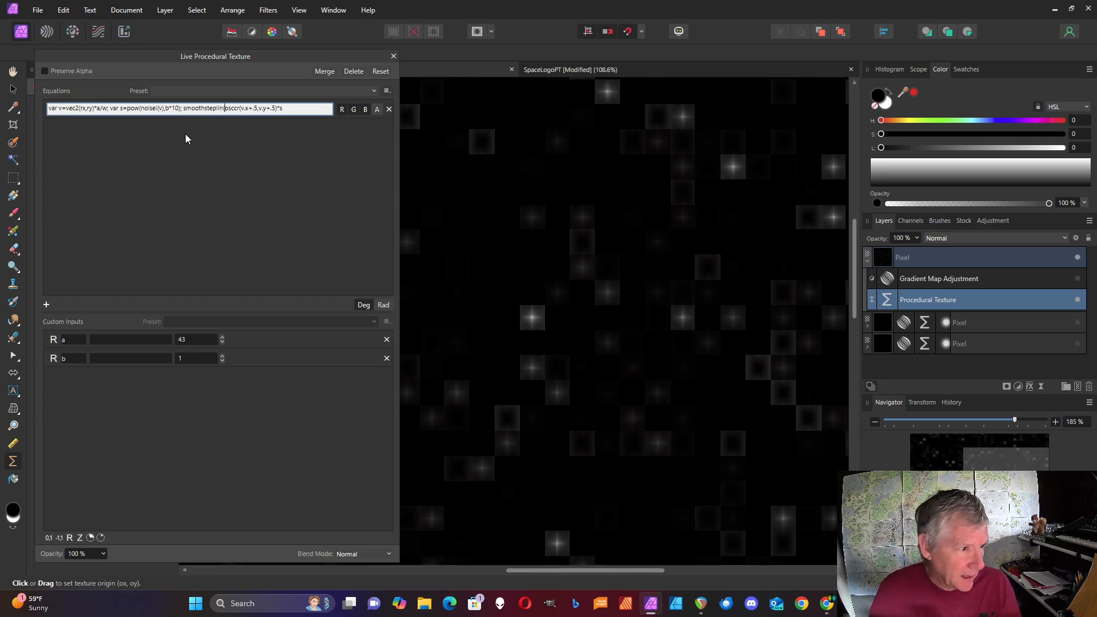
text(e1,)
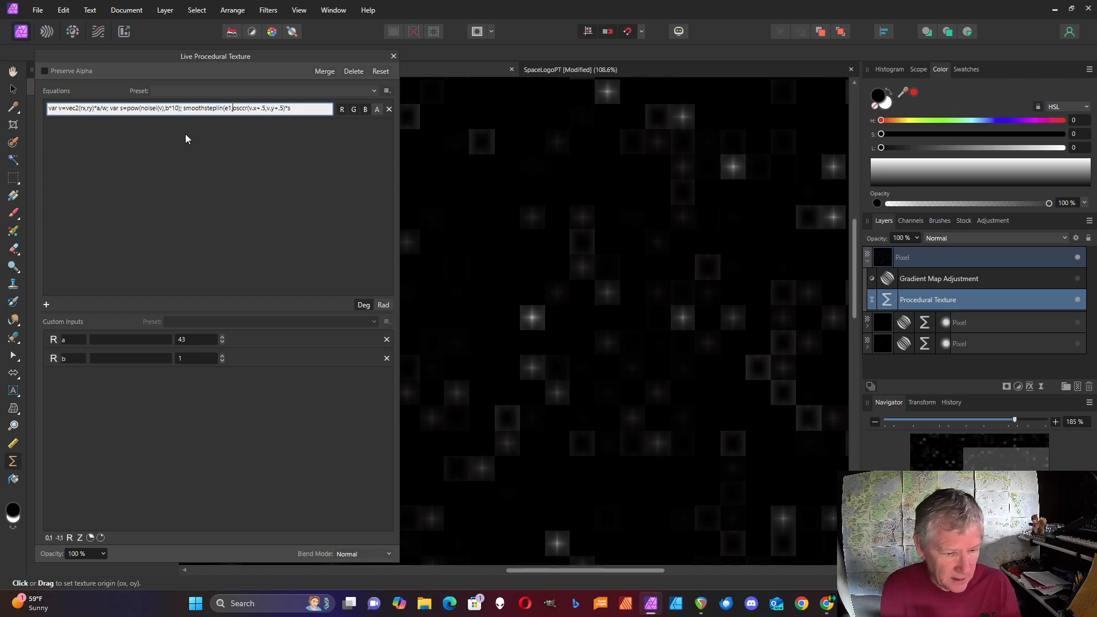
text(e2,)
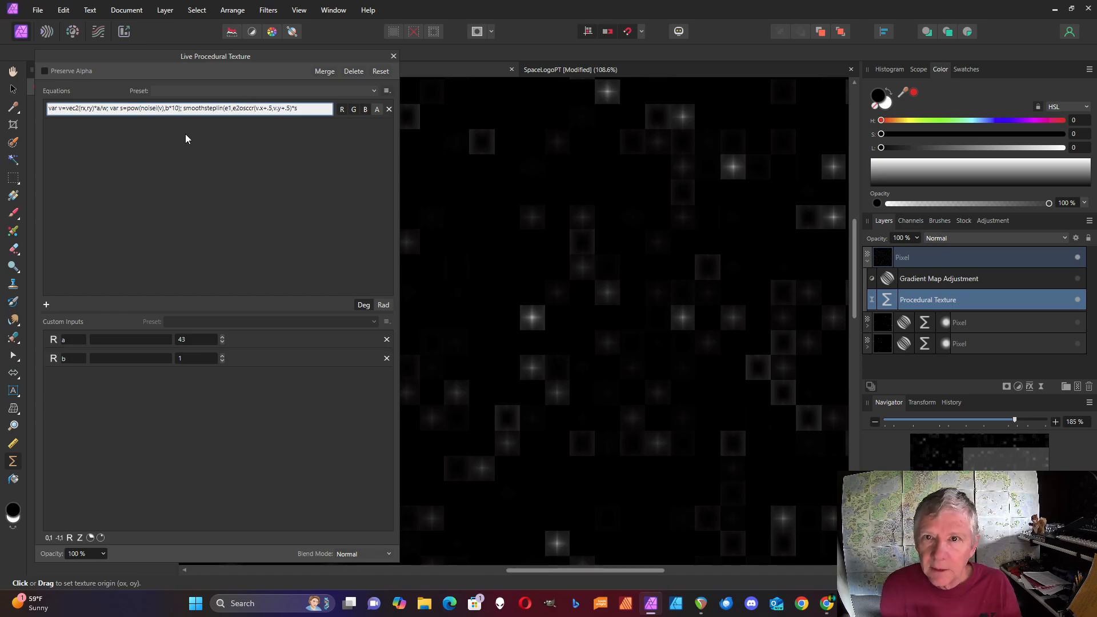
click(305, 110)
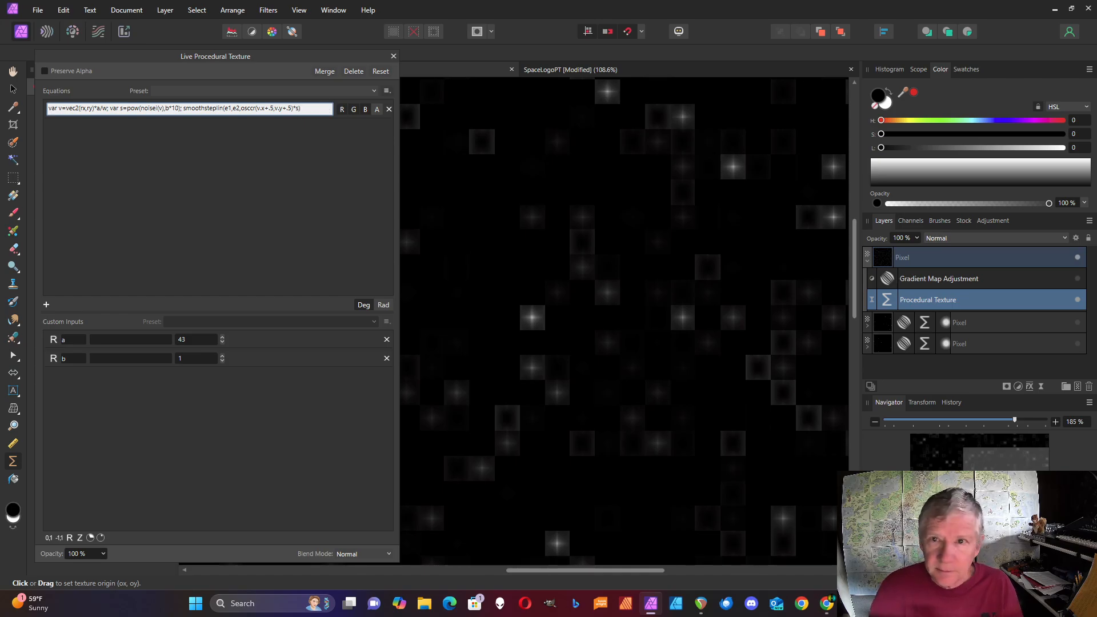
key(Return)
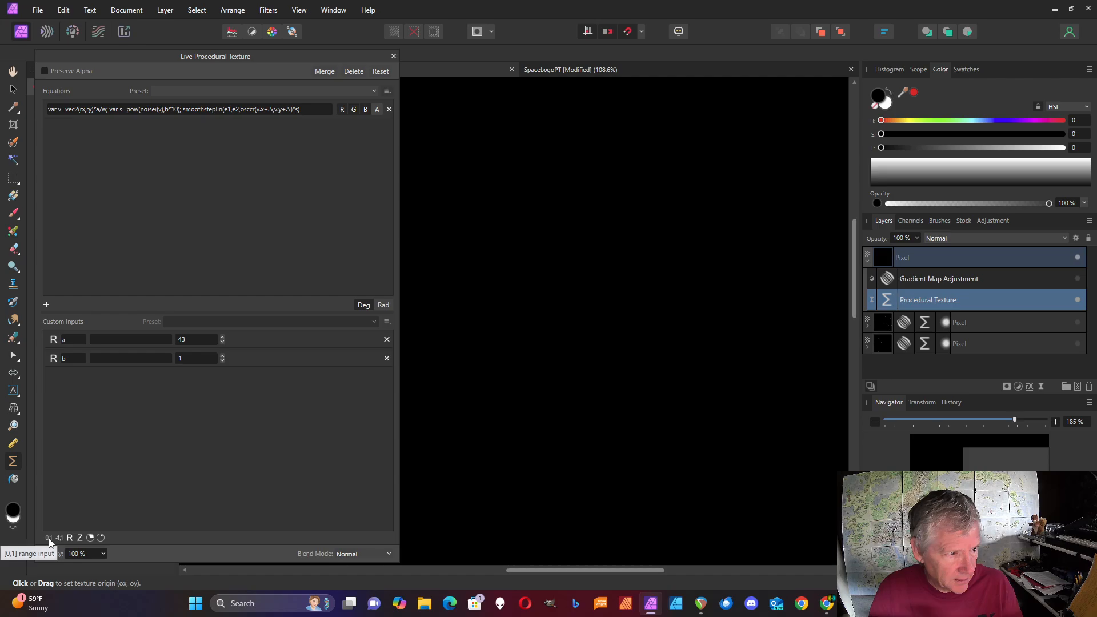
Add two 0 to 1 range inputs named e1 and e2, and tune them to isolate small, bright cross-shaped stars.
click(49, 538)
click(50, 536)
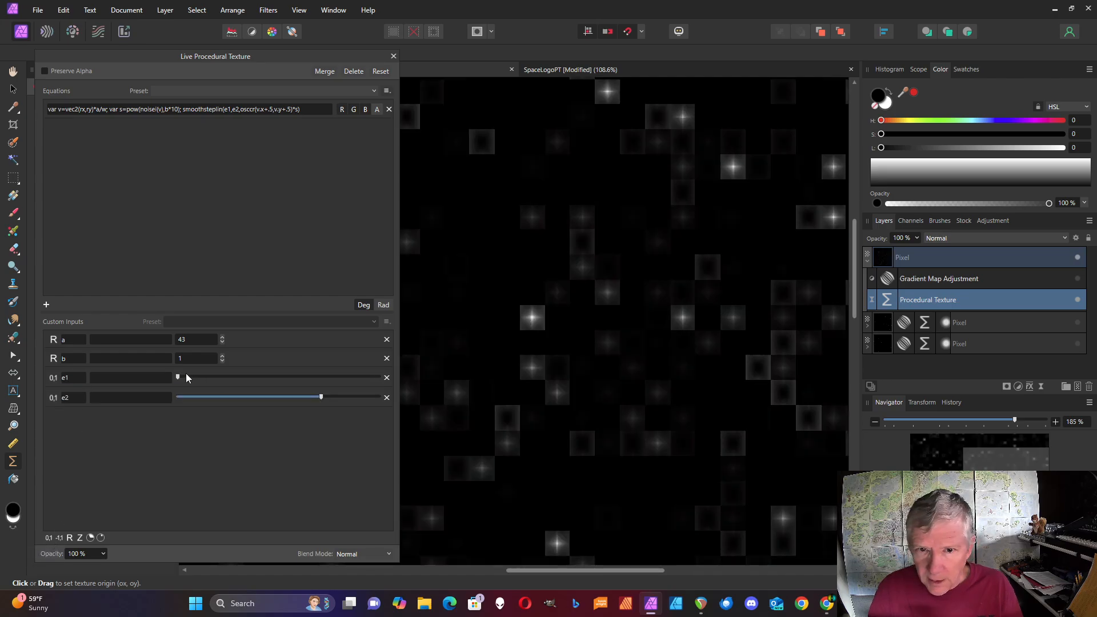
drag(177, 377, 221, 379)
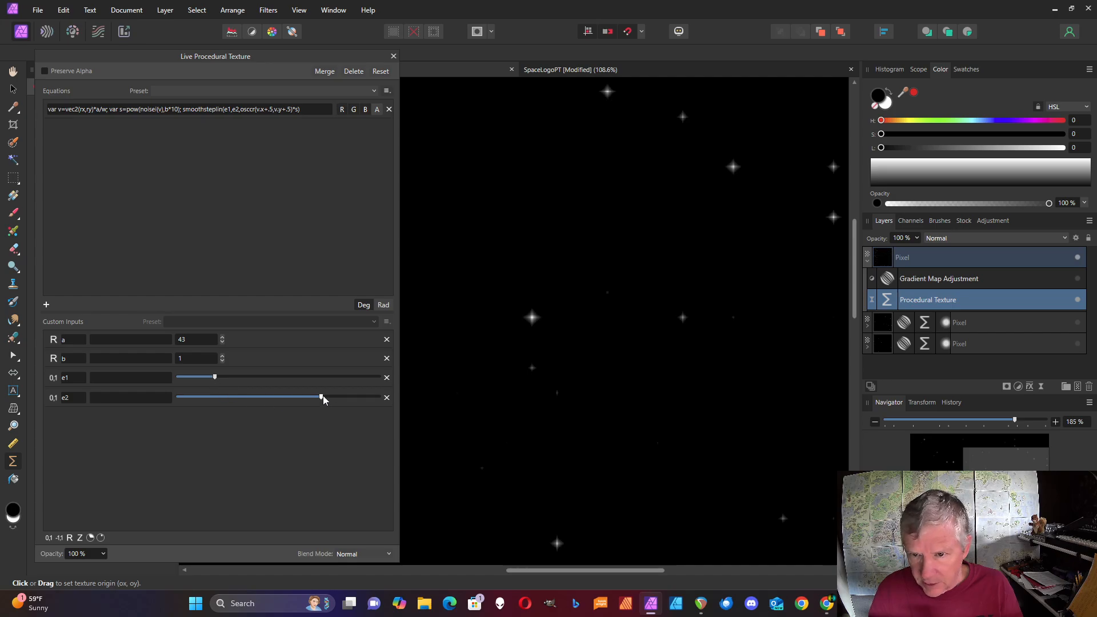
drag(331, 395, 194, 380)
drag(199, 378, 220, 381)
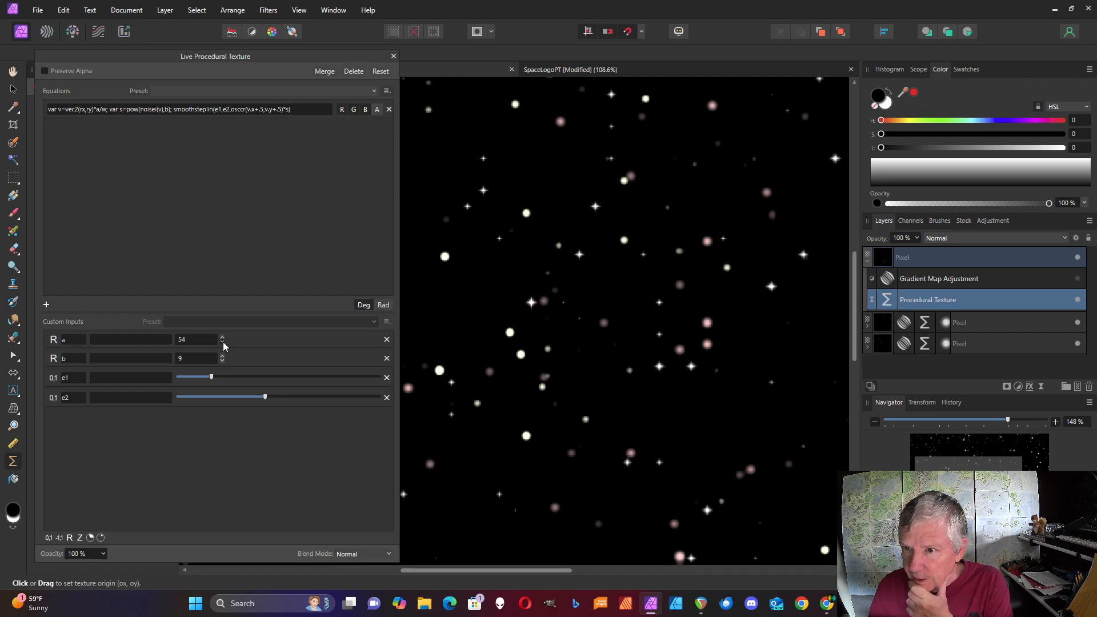
Reduce input a to 38 to enlarge and spread out the cross-shaped stars.
click(223, 343)
click(222, 343)
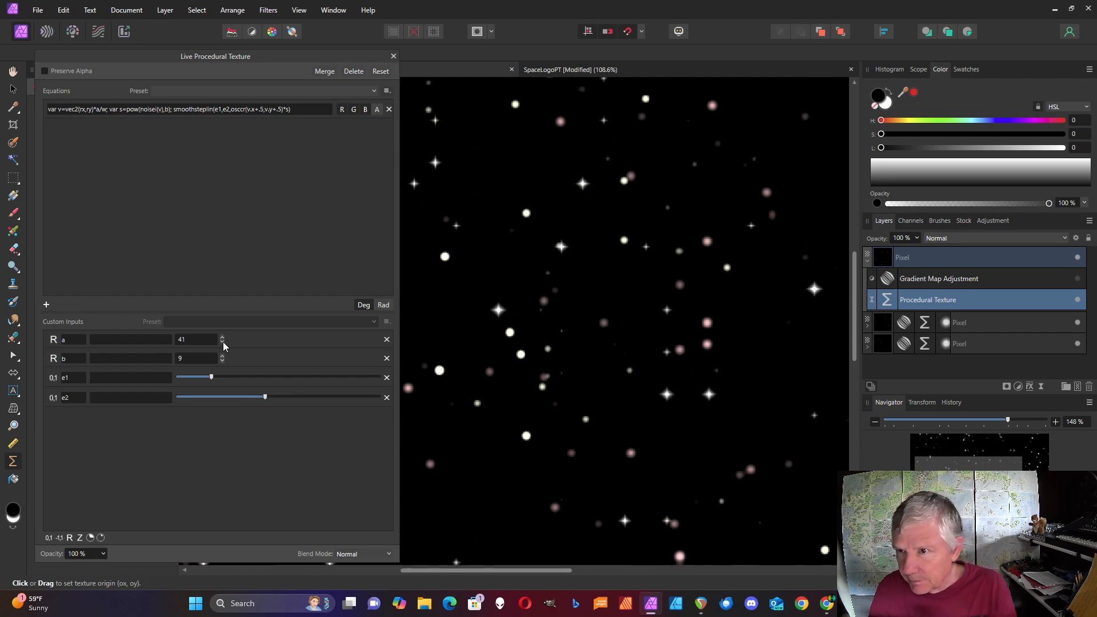
click(223, 343)
click(223, 343)
click(223, 343)
Change the middle colour stop of the top layer's gradient map to blue.
click(888, 279)
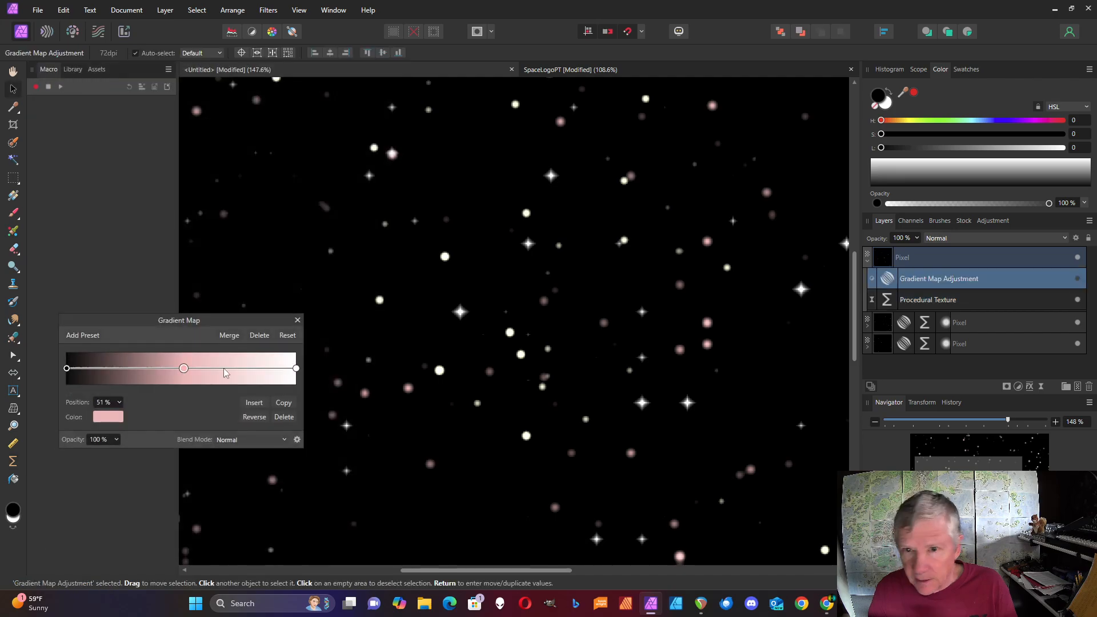
click(104, 418)
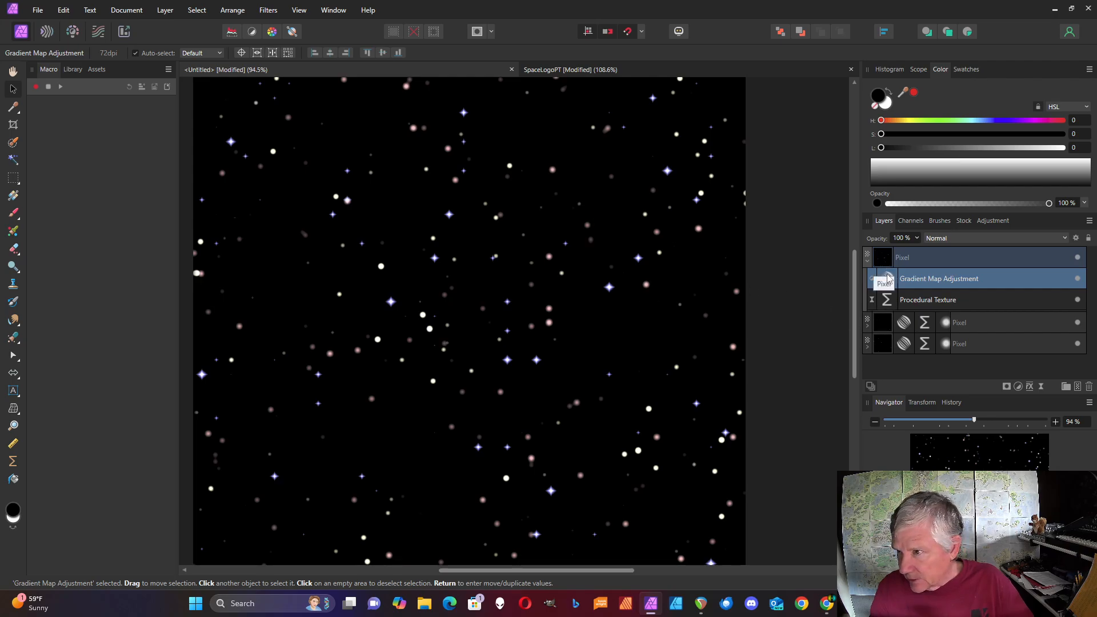
Reopen the top layer's procedural texture and add an angle input named th.
double_click(888, 300)
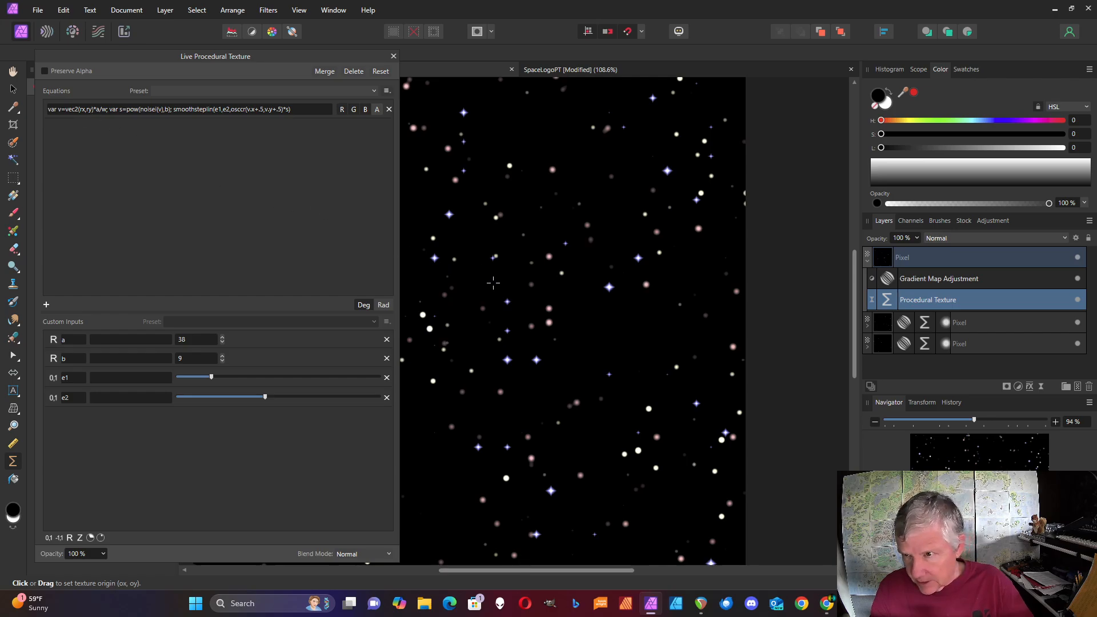
click(90, 538)
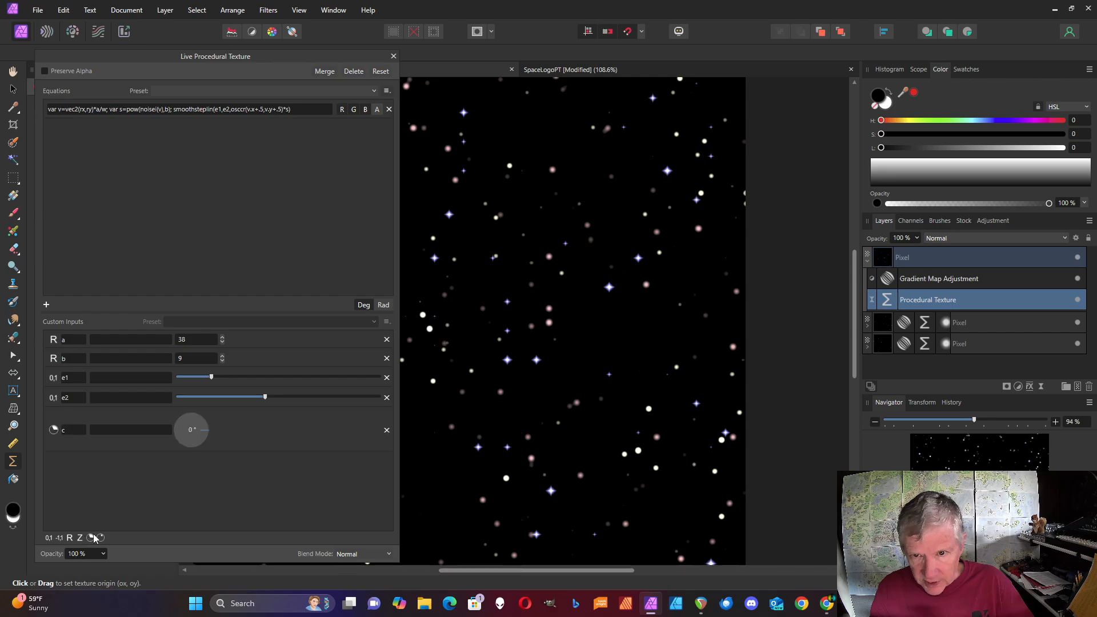
double_click(74, 430)
text(th)
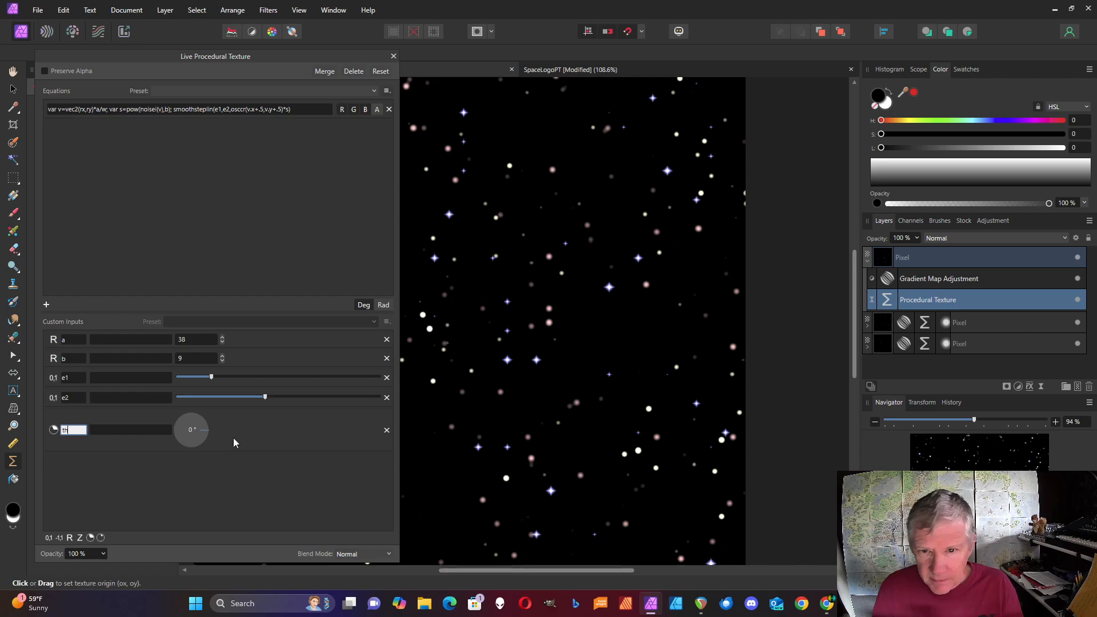
Replace the x component of vector v in the star equation with rx*cos(th)-ry*sin(th).
key(Return)
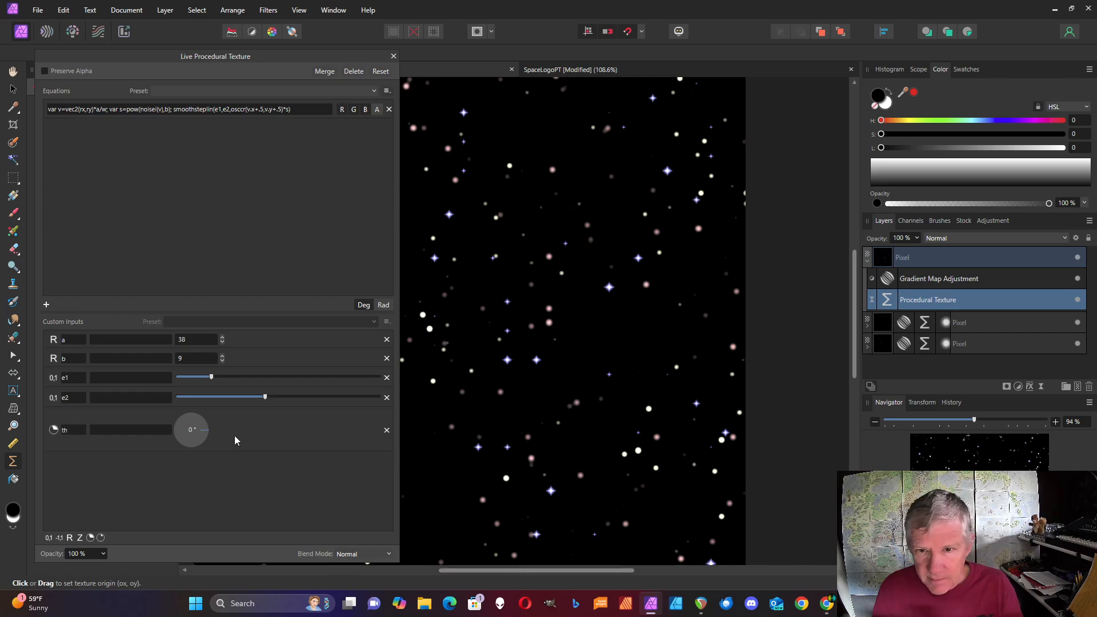
click(83, 112)
click(82, 109)
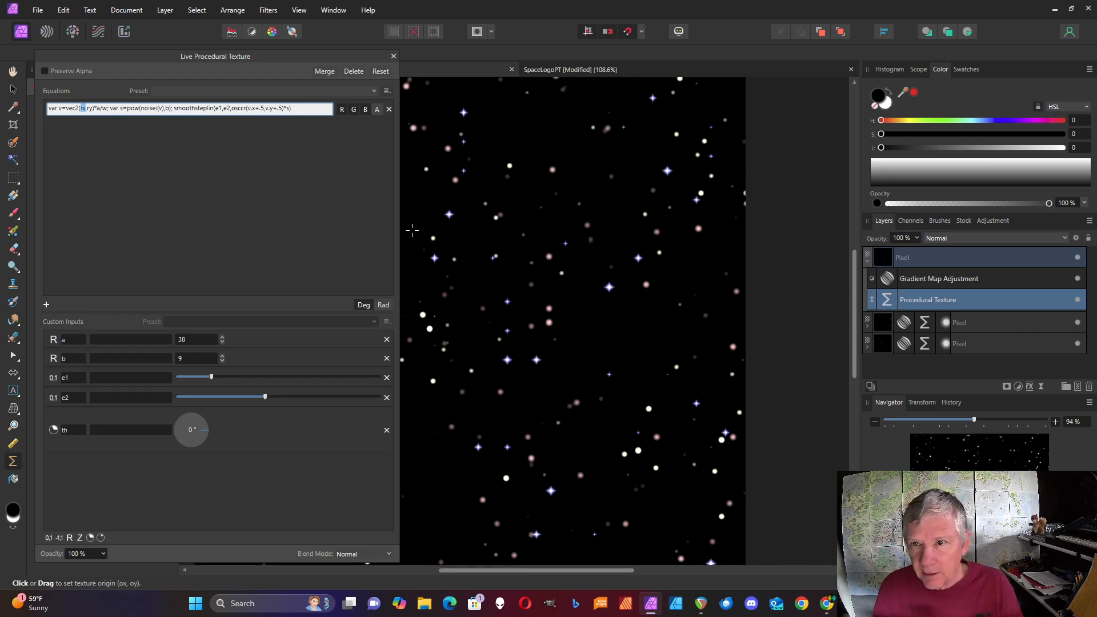
drag(399, 226, 706, 212)
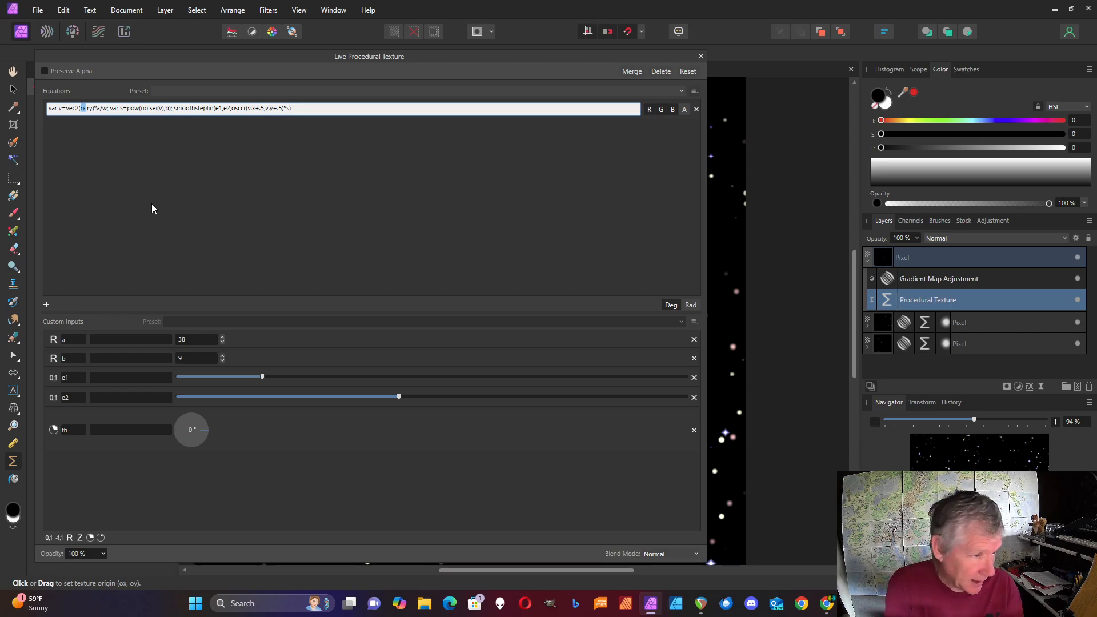
click(86, 109)
text(*cos(t)
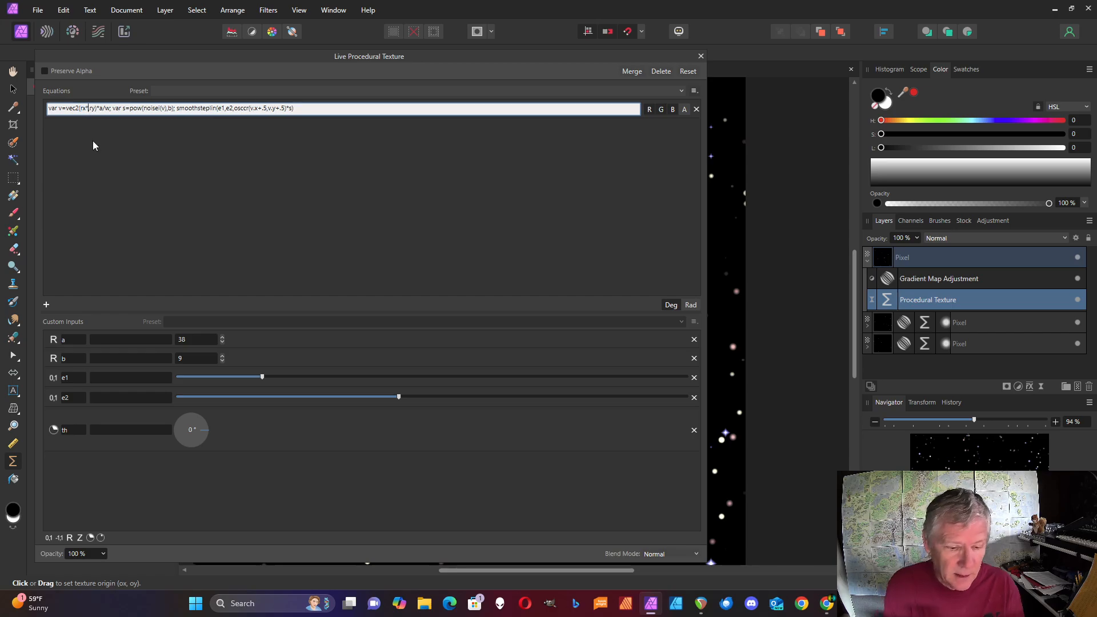
text(h))
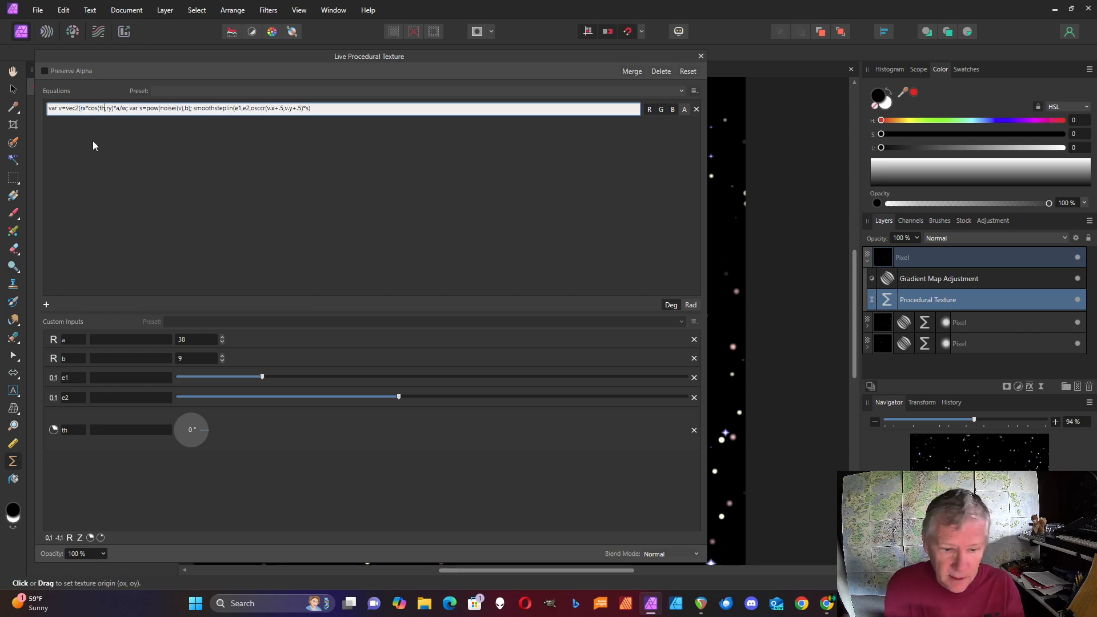
text(-ry*)
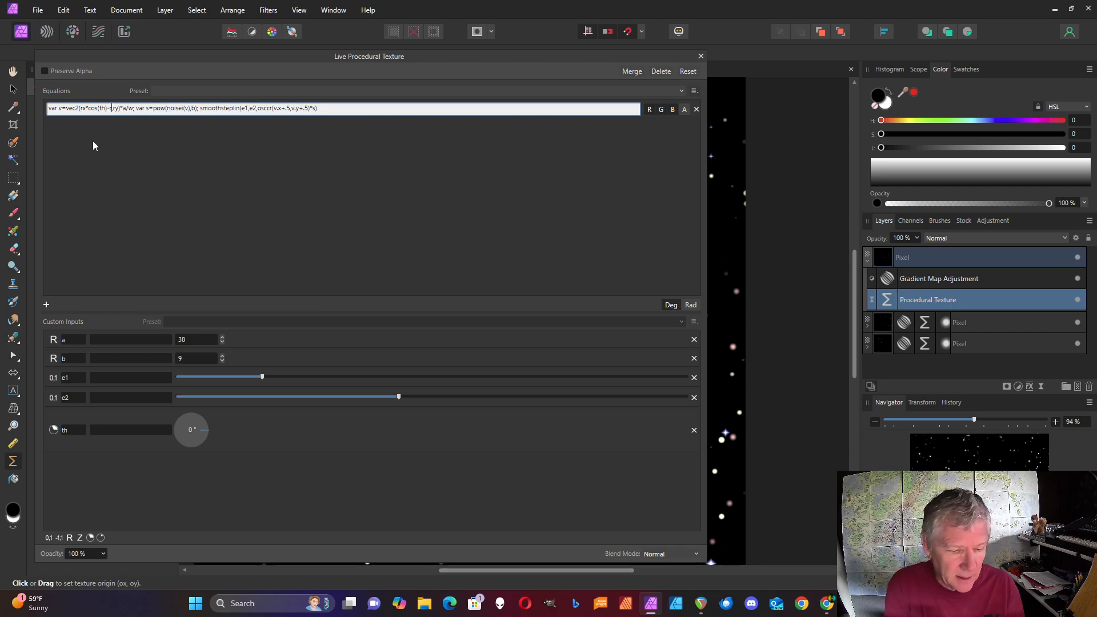
text(sin(th)
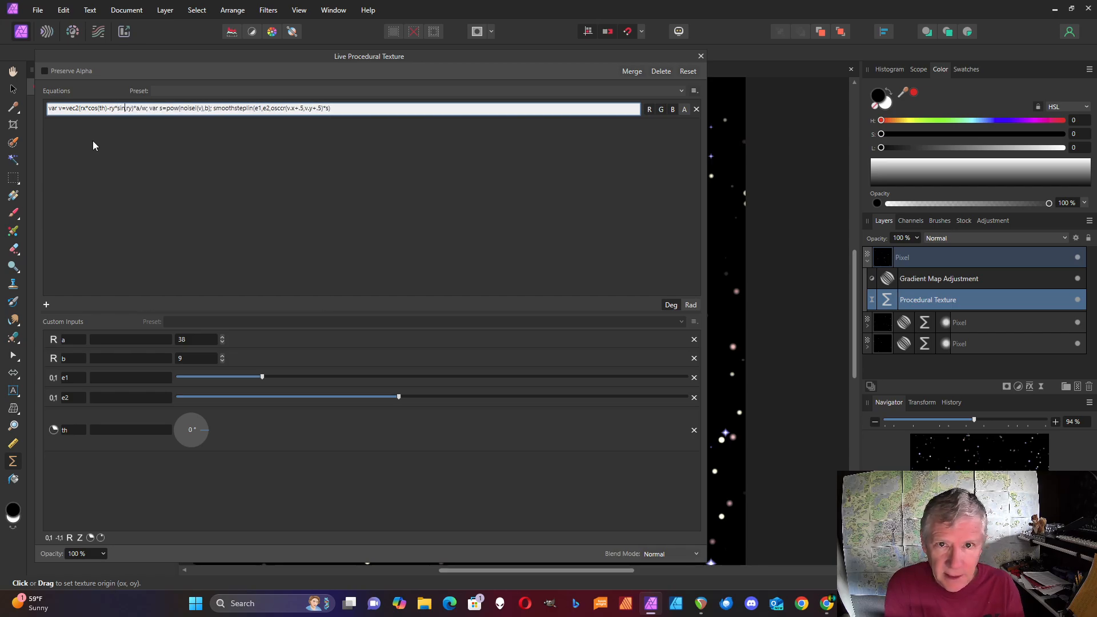
text())
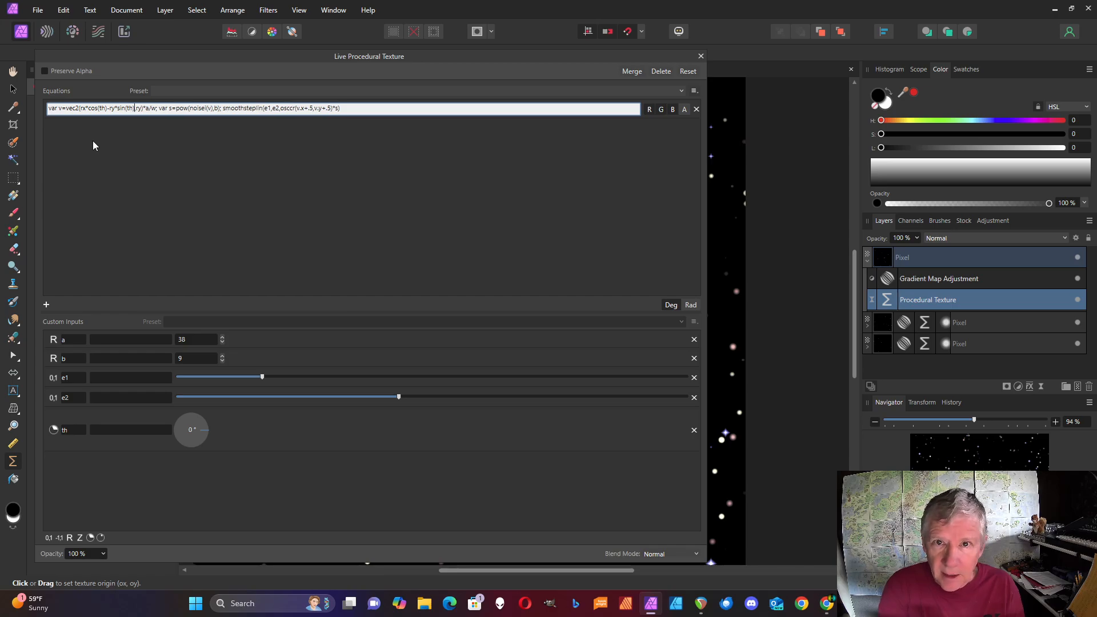
Replace the y component of vector v with rx*sin(th)+ry*cos(th) and apply the equation.
click(141, 108)
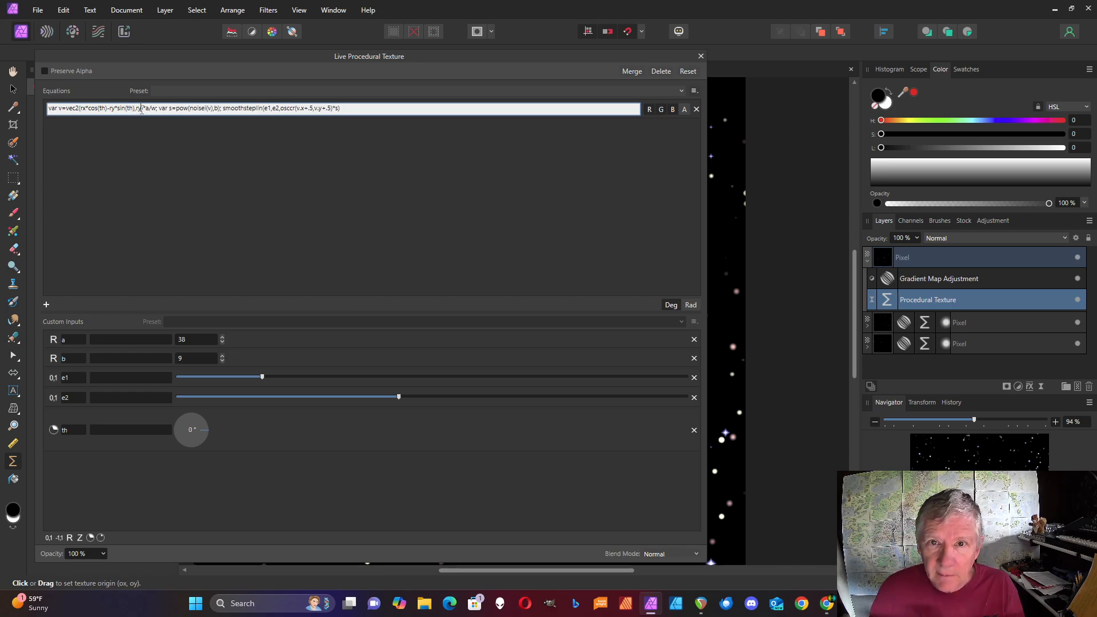
key(BackSpace)
text(x*sin)
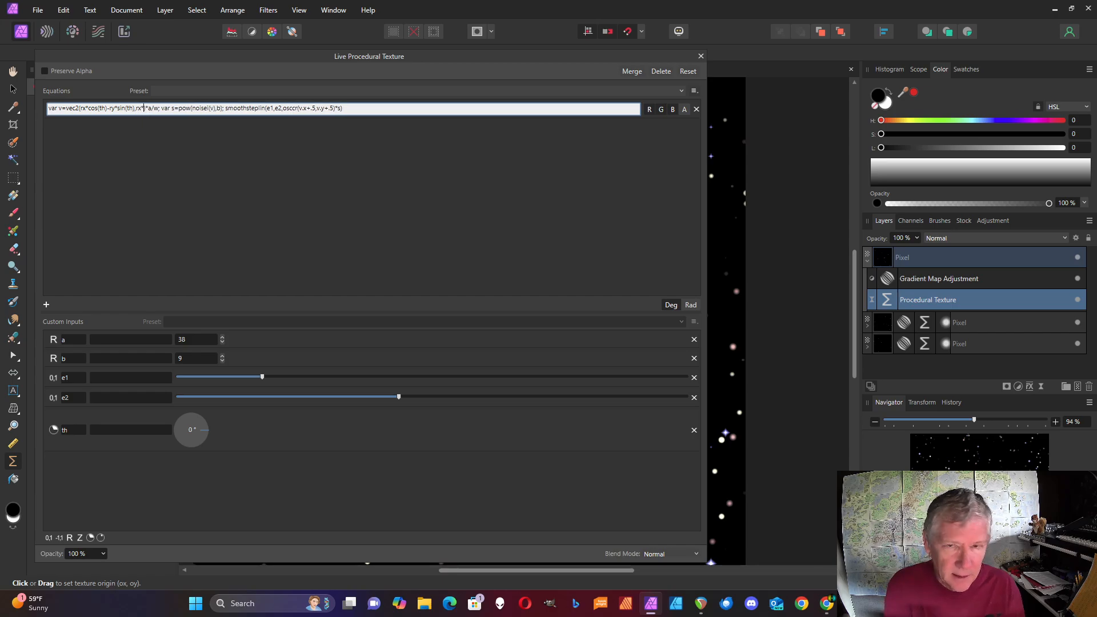
text((th)
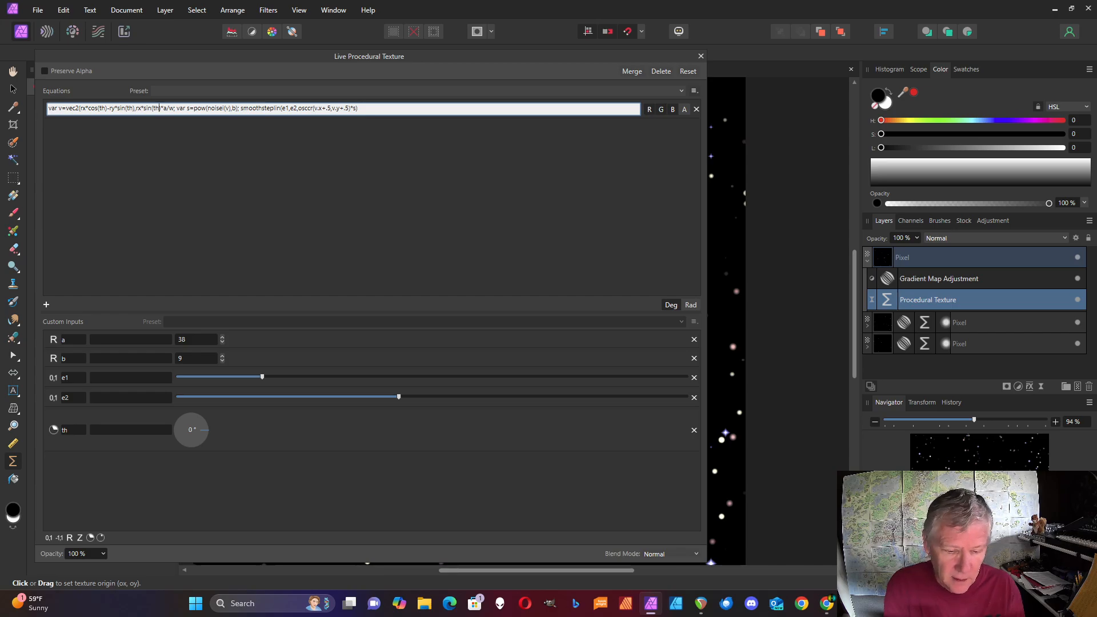
text()+)
text(ry*co)
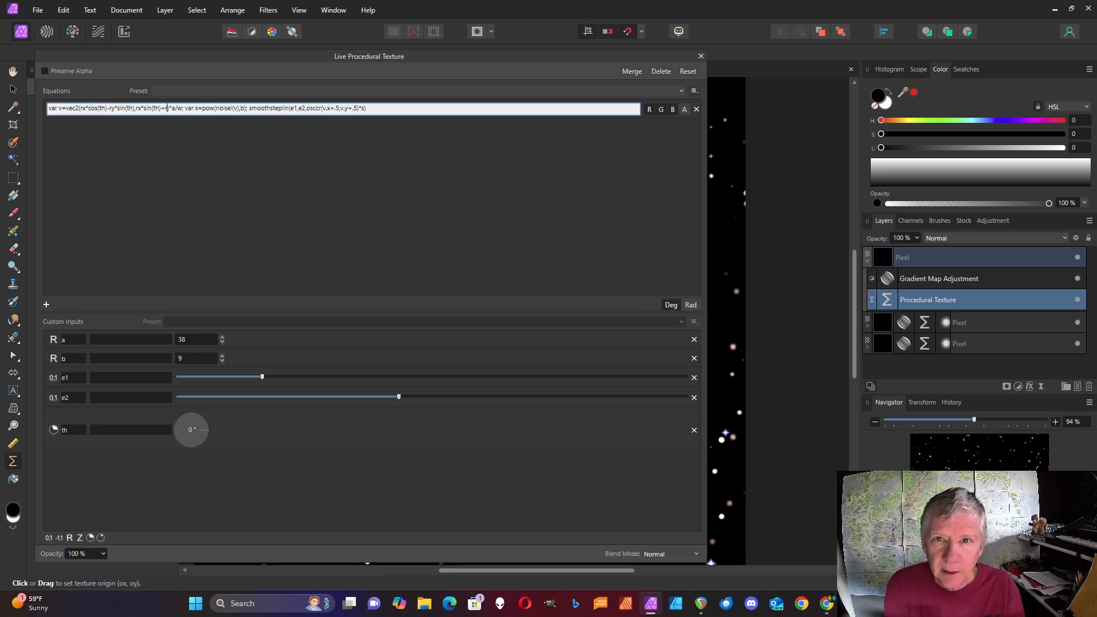
text(s(th)
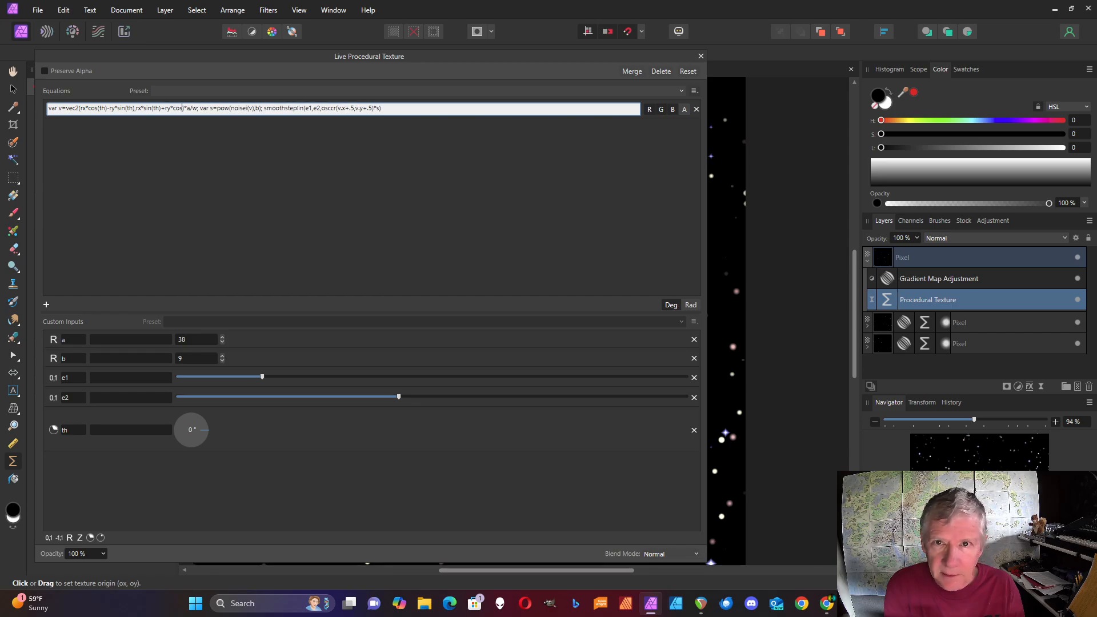
text())
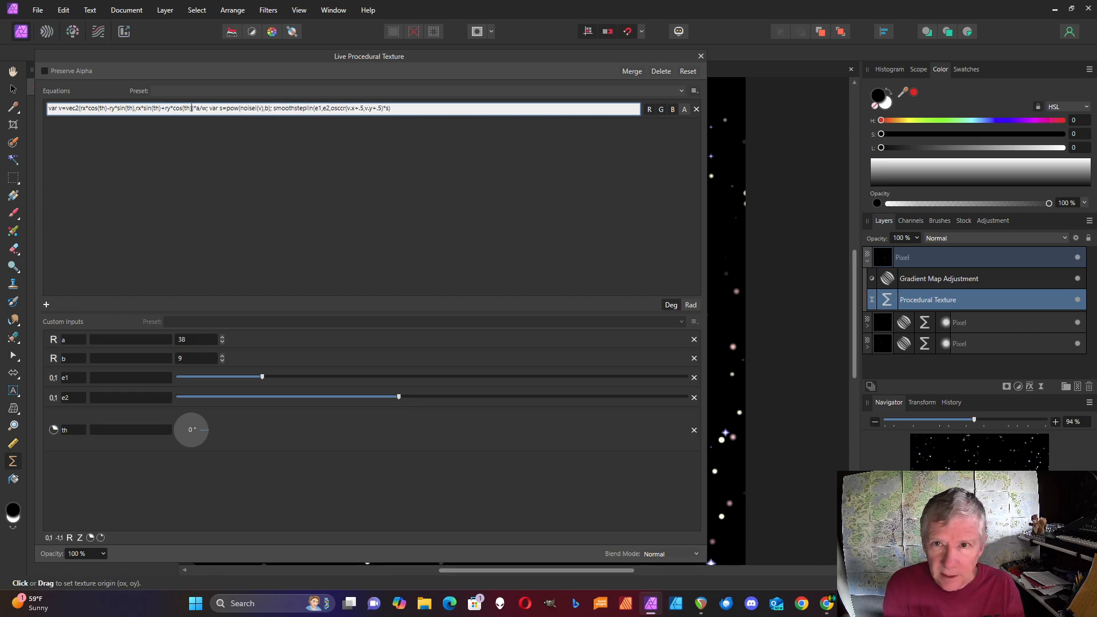
key(Return)
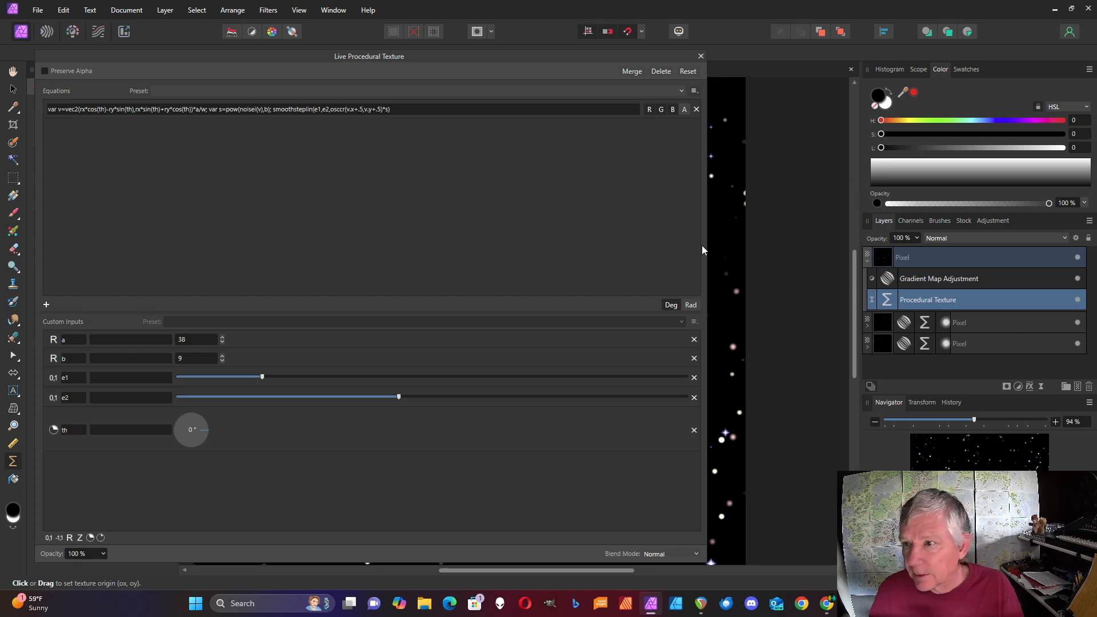
Set the th angle input to 113° to rotate the cross-shaped star pattern.
drag(704, 249, 317, 251)
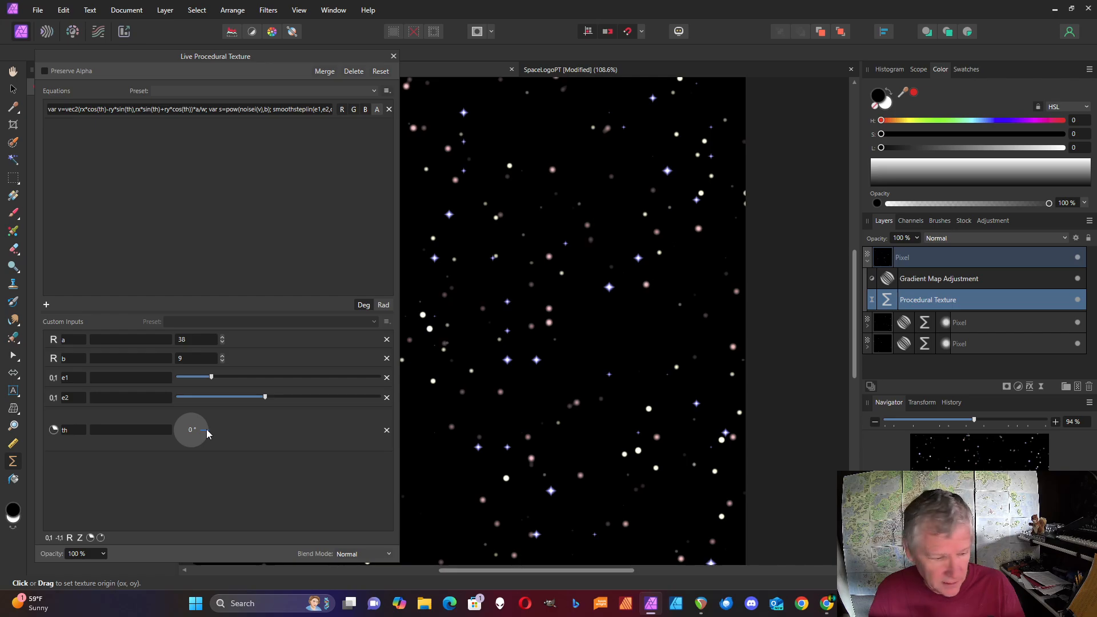
drag(207, 433, 166, 376)
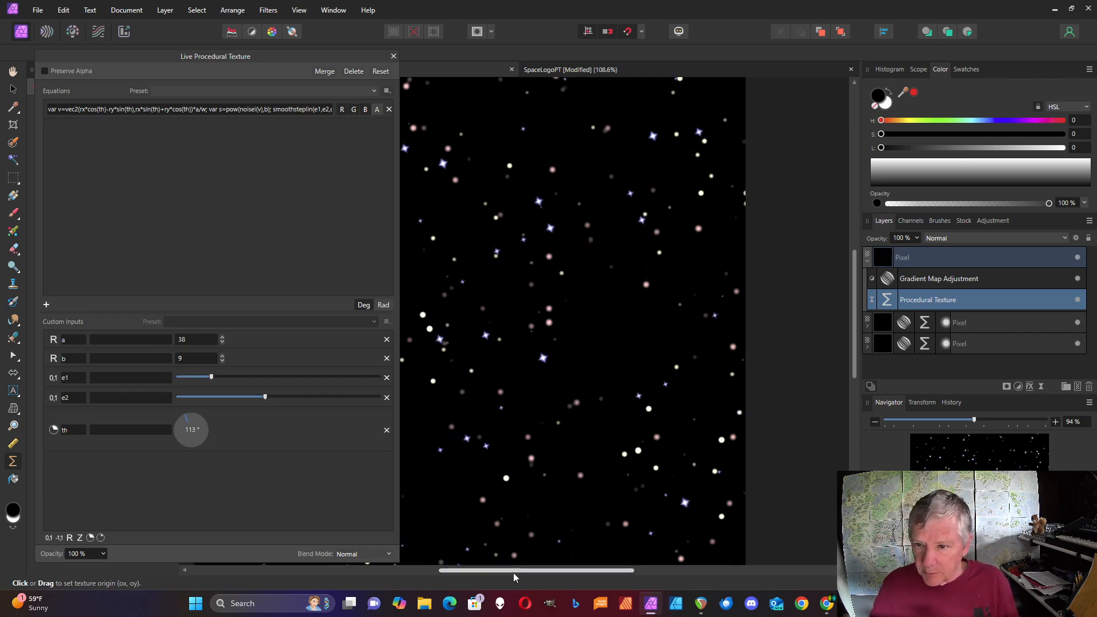
drag(515, 571, 463, 573)
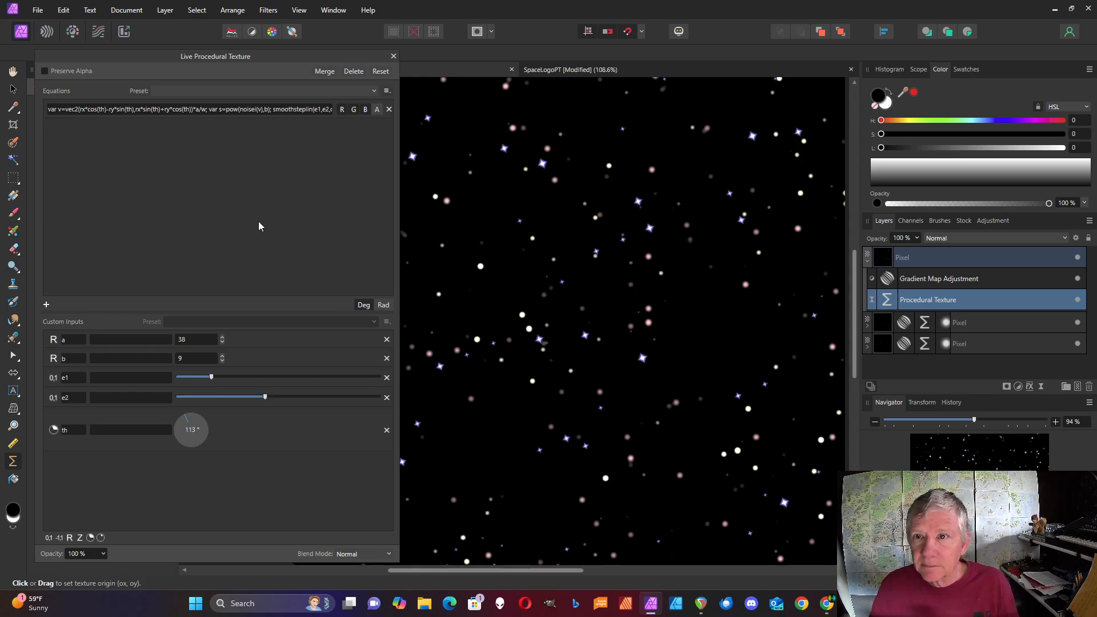
Collapse the top cross-shaped star layer and duplicate it.
click(867, 263)
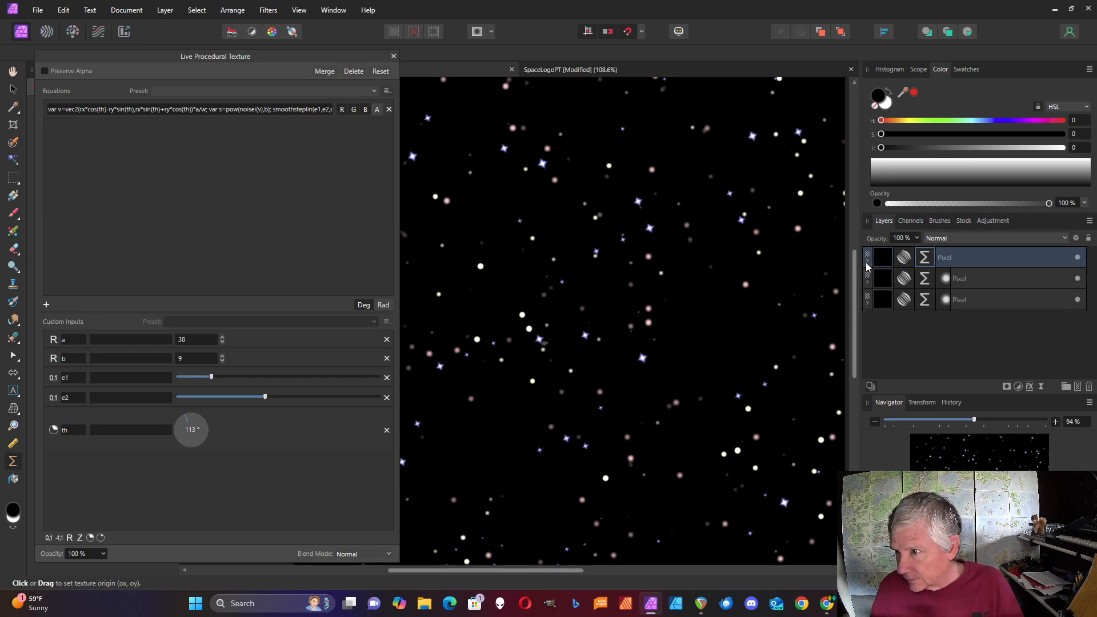
click(965, 256)
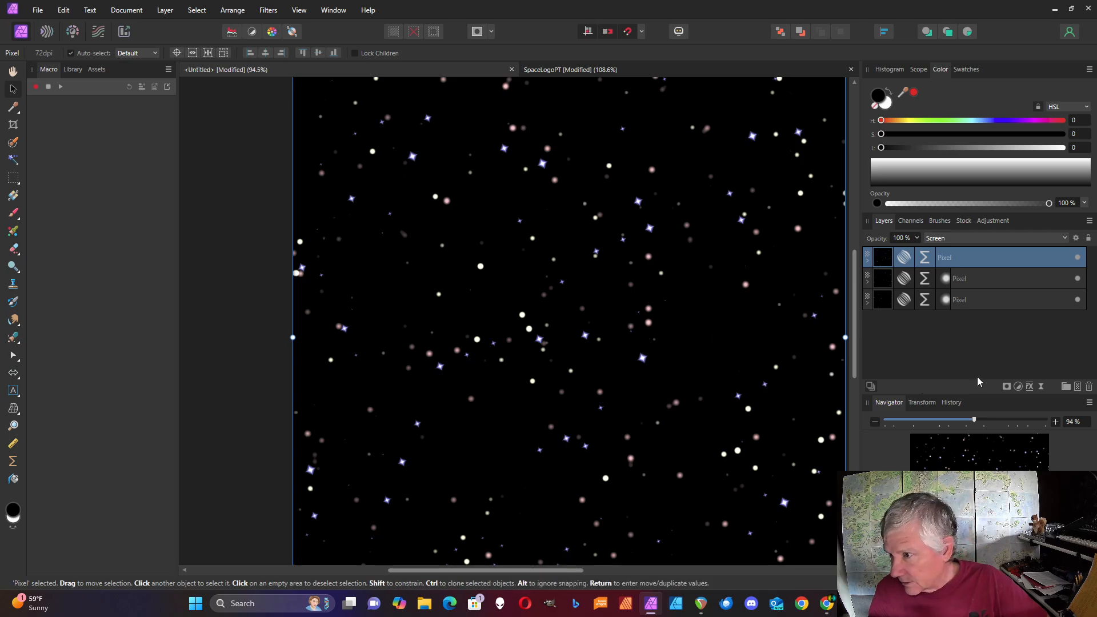
right_click(886, 260)
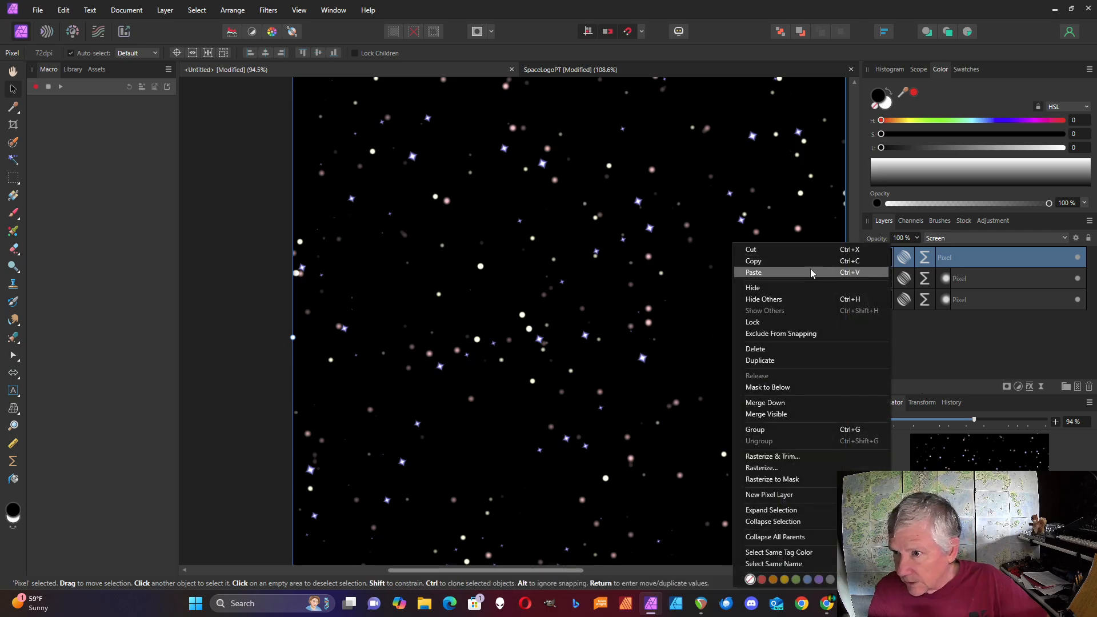
click(770, 362)
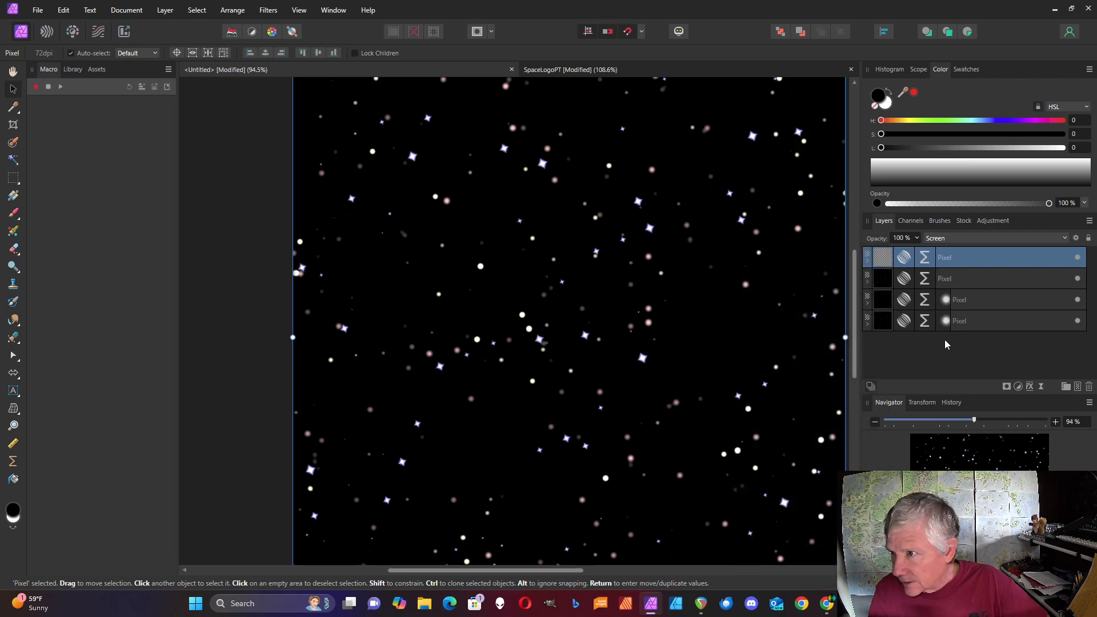
In the duplicate layer's procedural texture, delete the equation and every custom input except a.
click(867, 261)
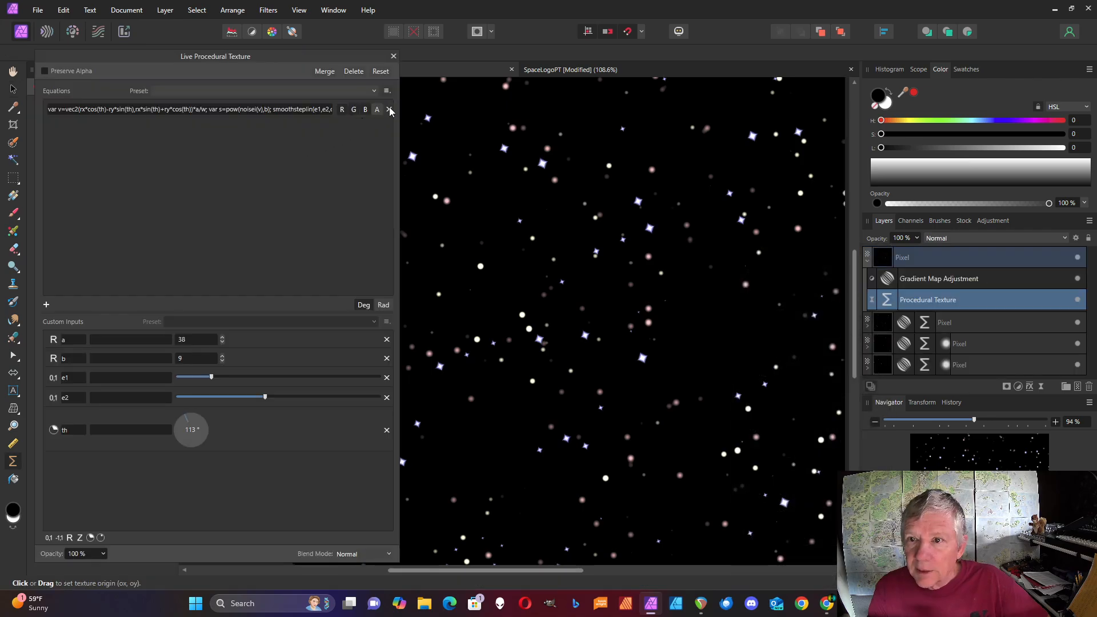
click(388, 109)
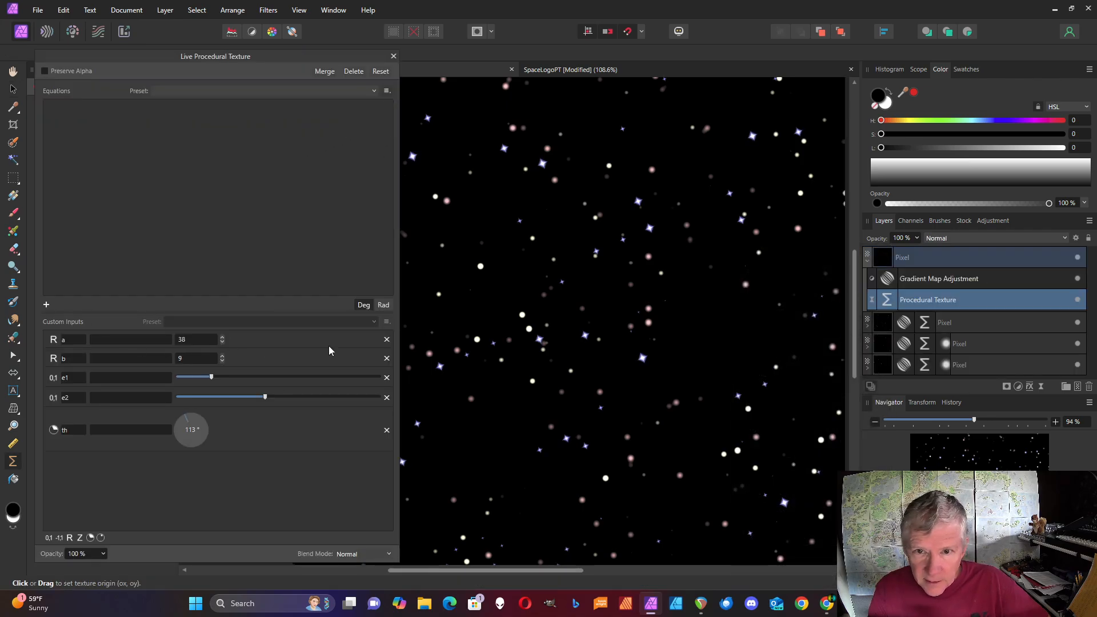
click(387, 430)
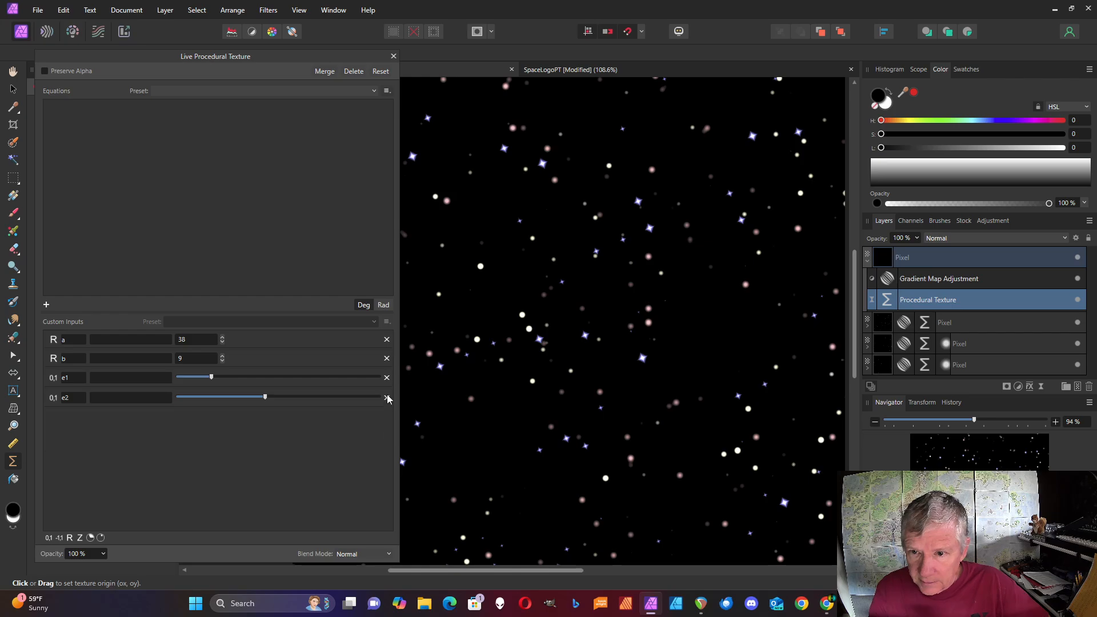
click(387, 378)
click(387, 359)
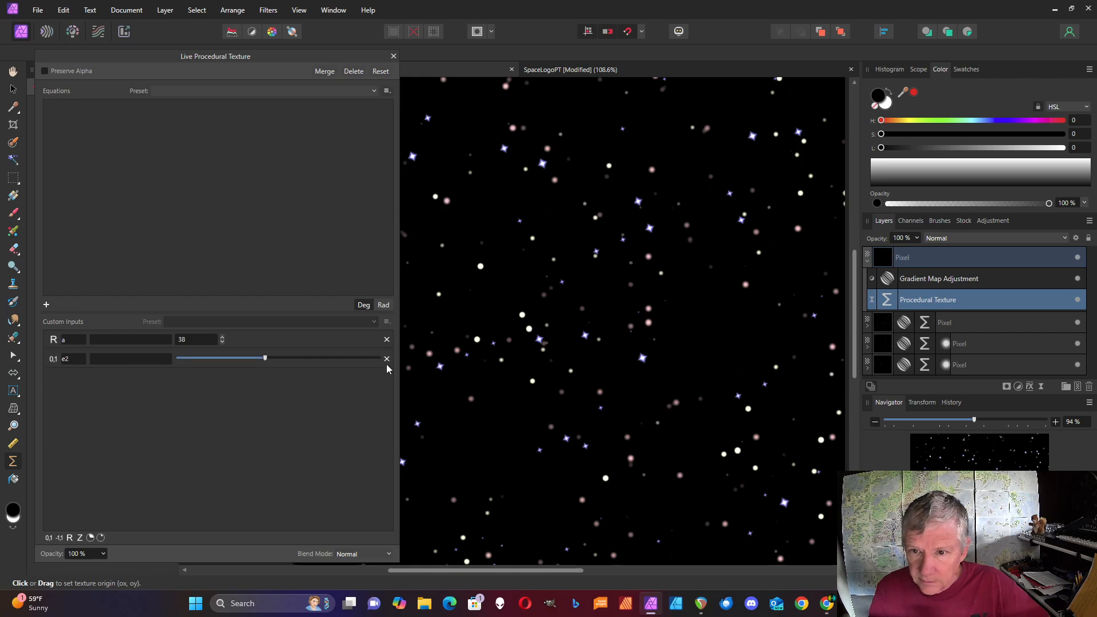
click(386, 360)
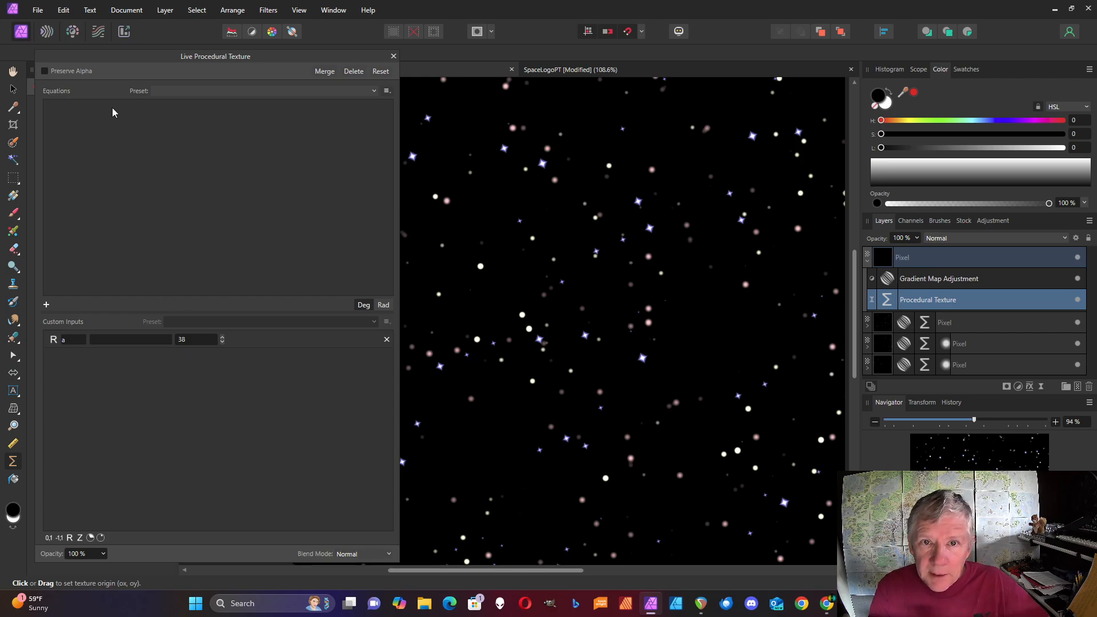
Add an equation to the procedural texture and begin it with var v0=vec2(rx,ry)*a/w;.
click(47, 305)
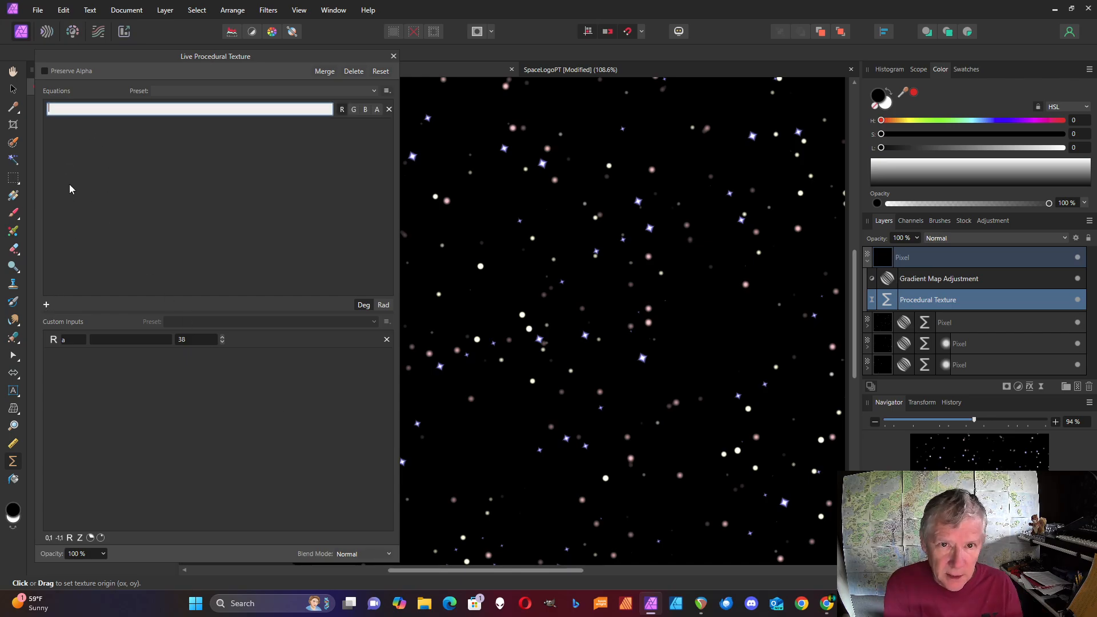
text(var v)
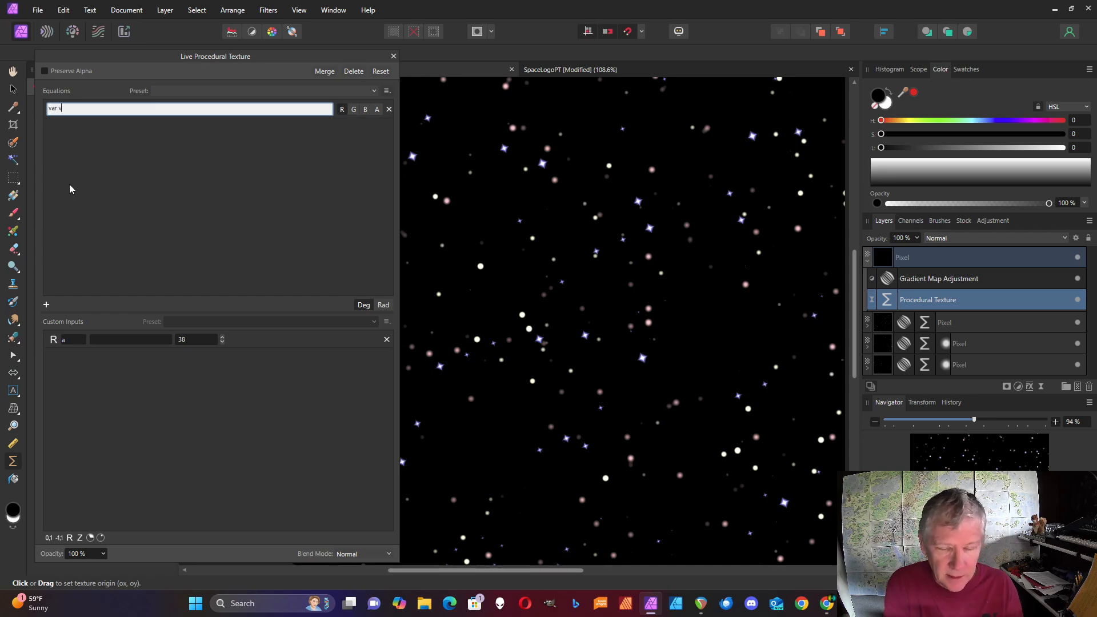
text(0=)
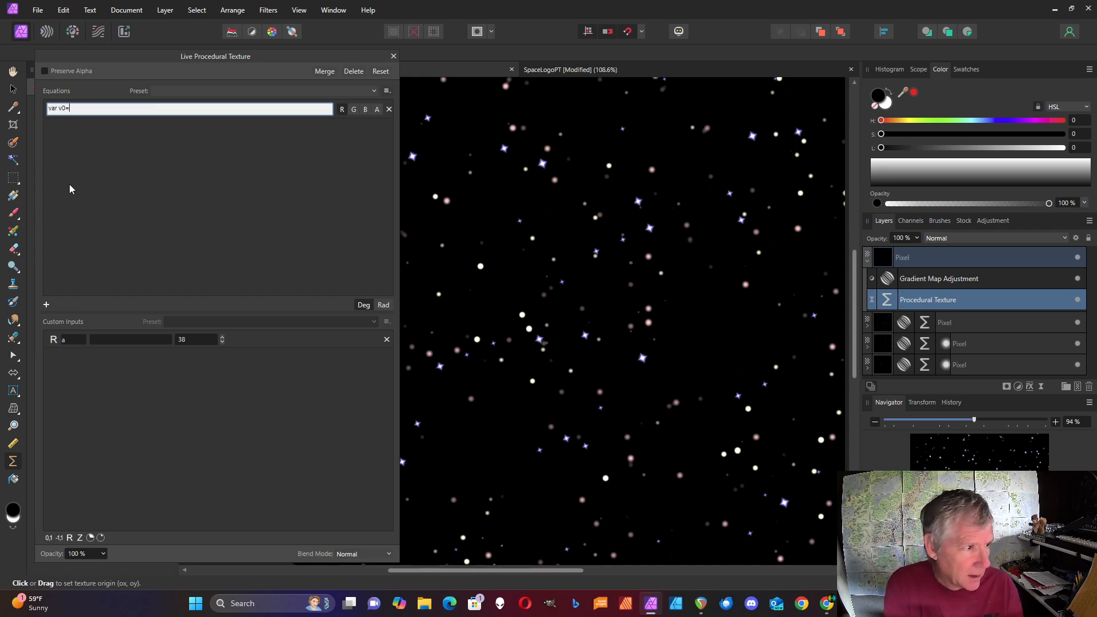
text(vec2)
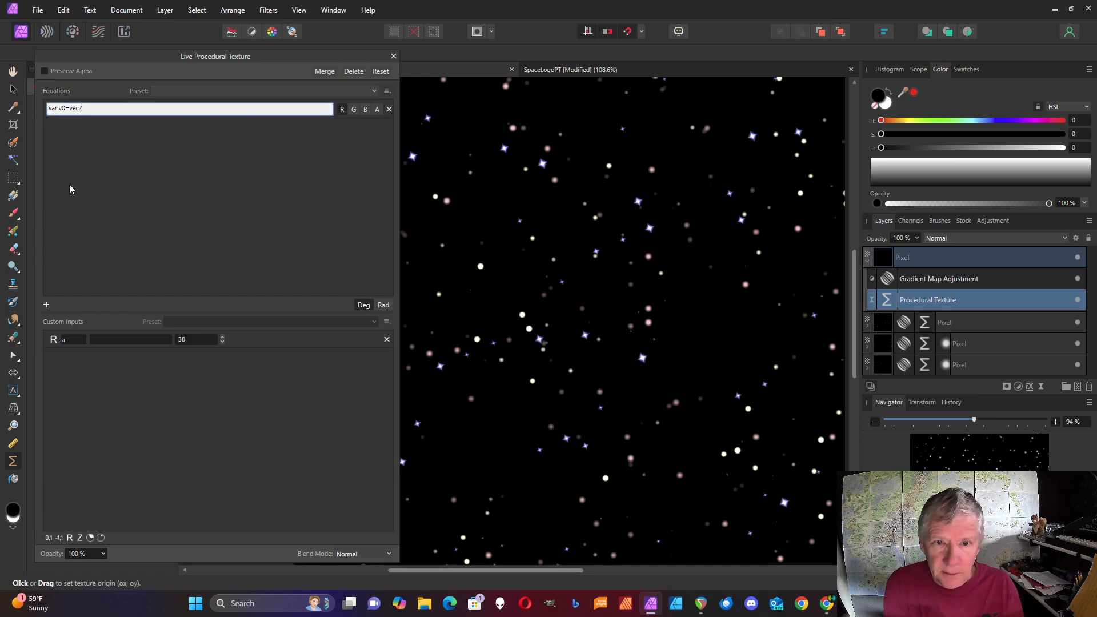
text((rx)
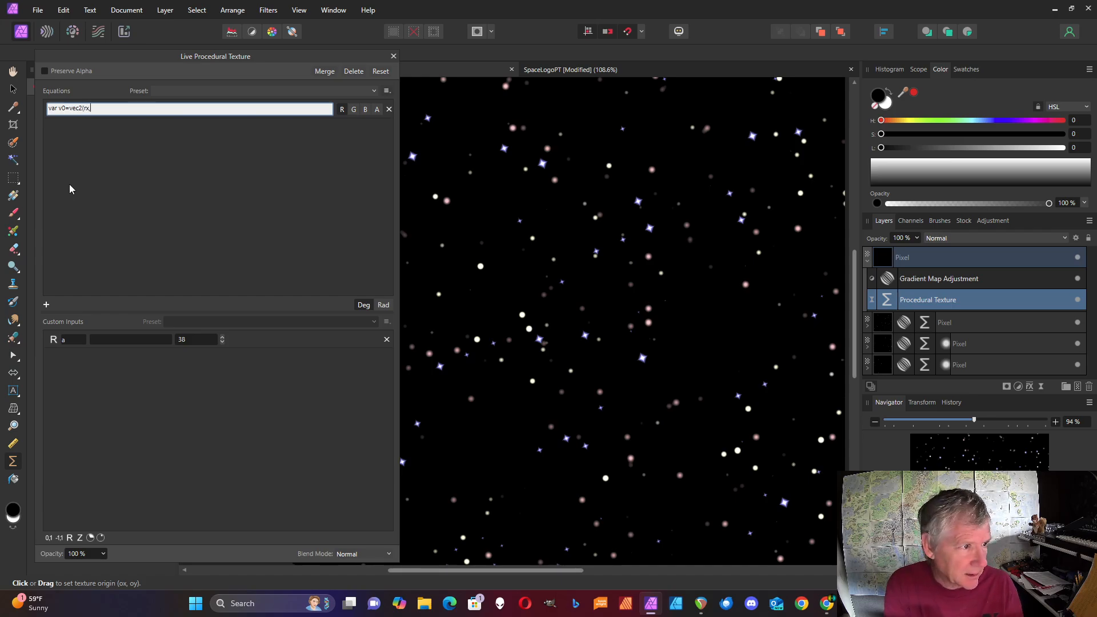
text(,ry)
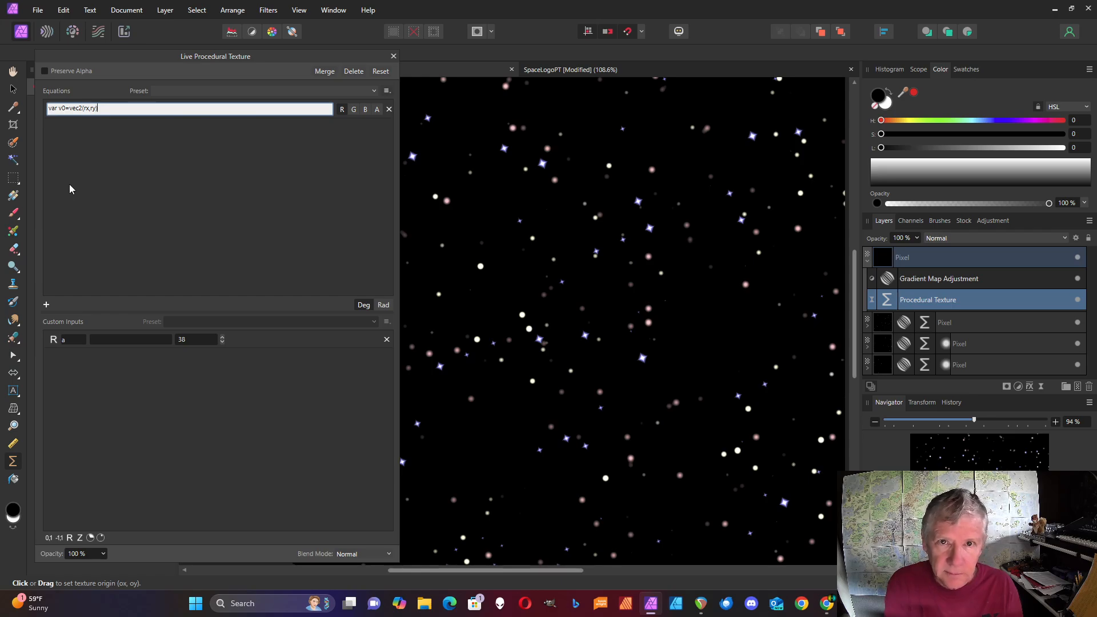
text()*a)
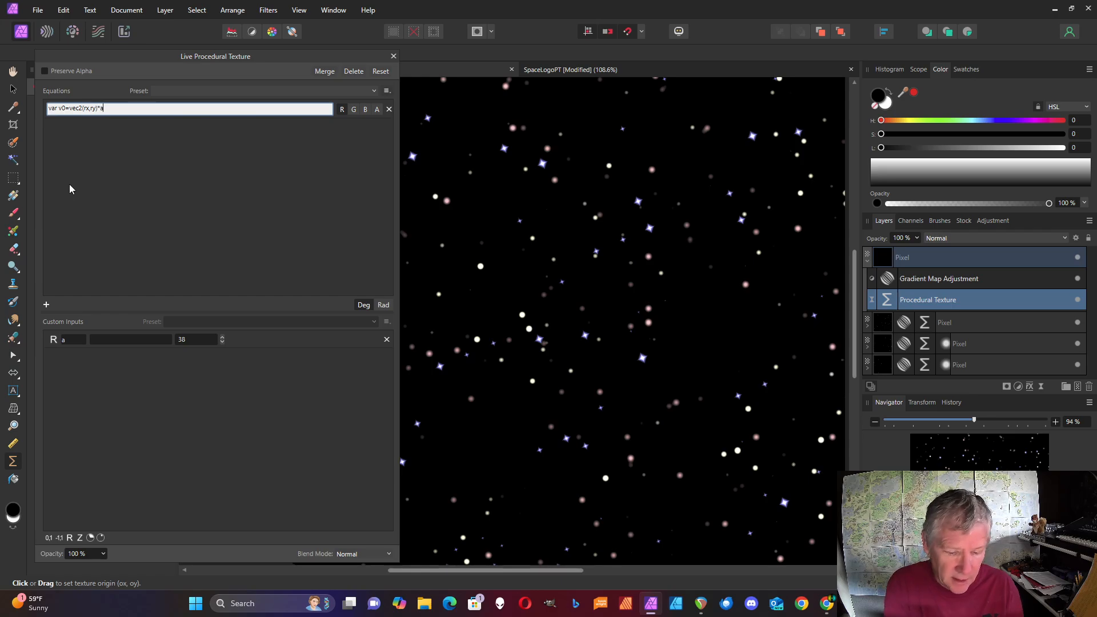
text(/w;)
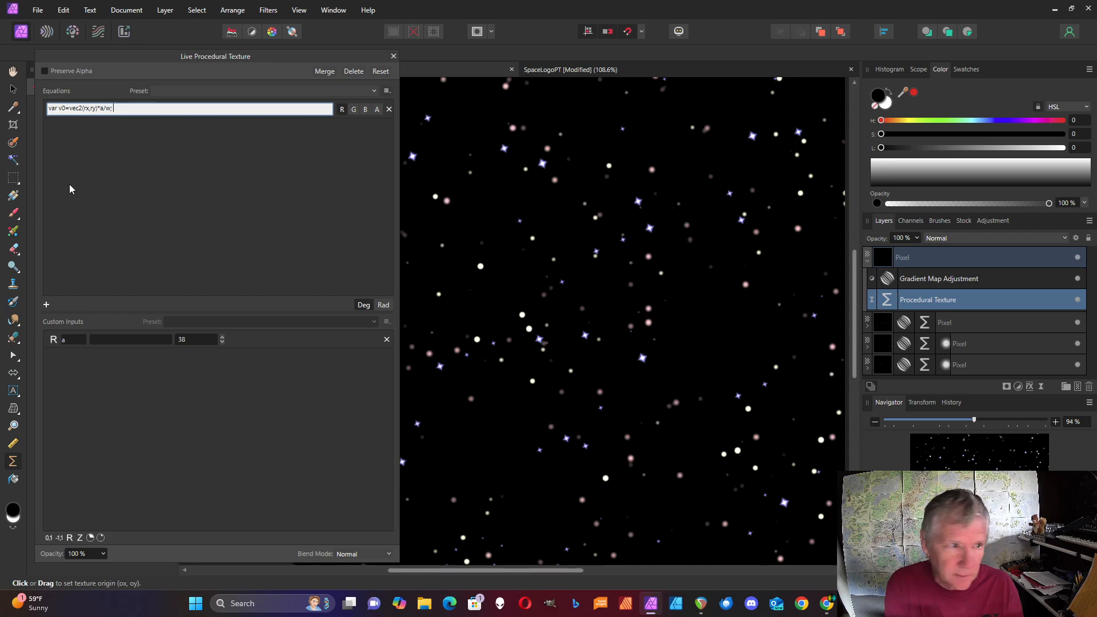
Continue the equation with var v=v0+t1*dirsc(v0*ts); v as the displaced vector and its output.
text( var)
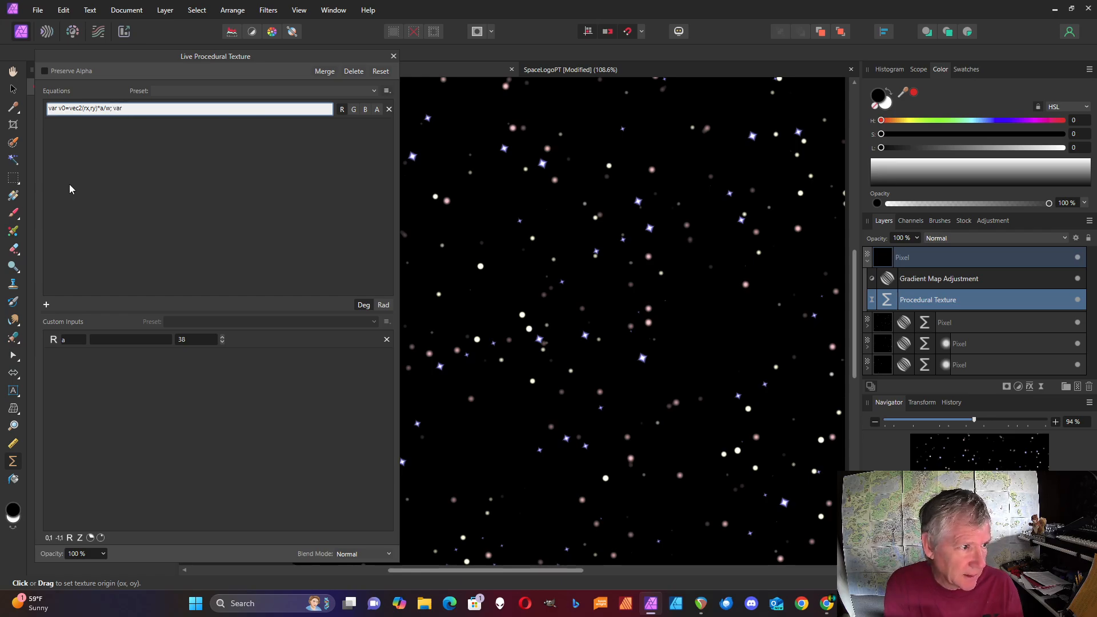
text( v)
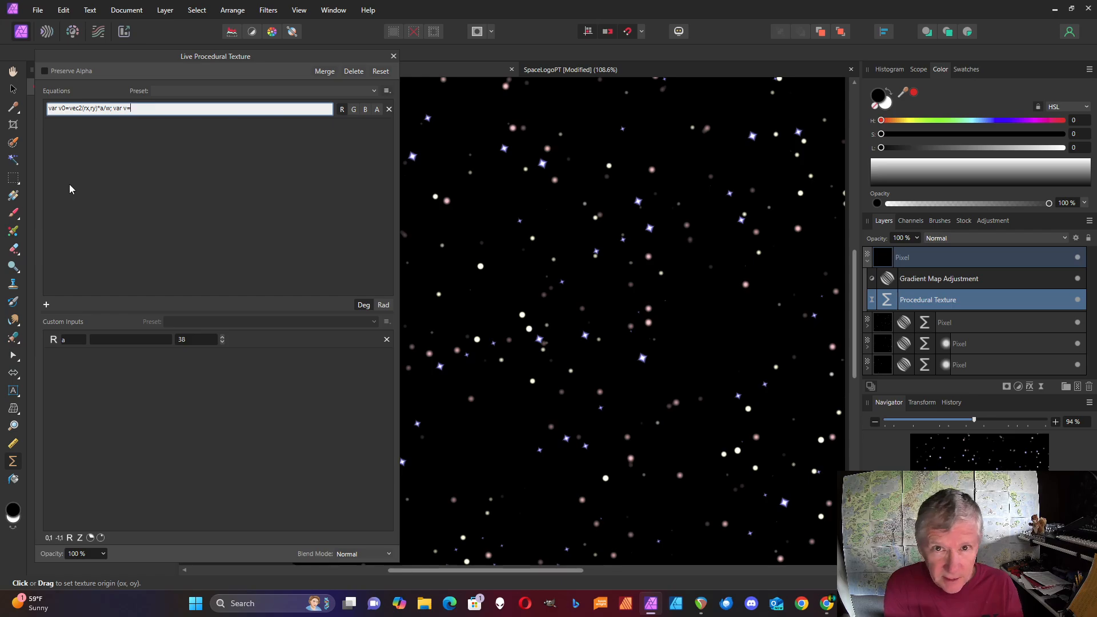
text(=v0)
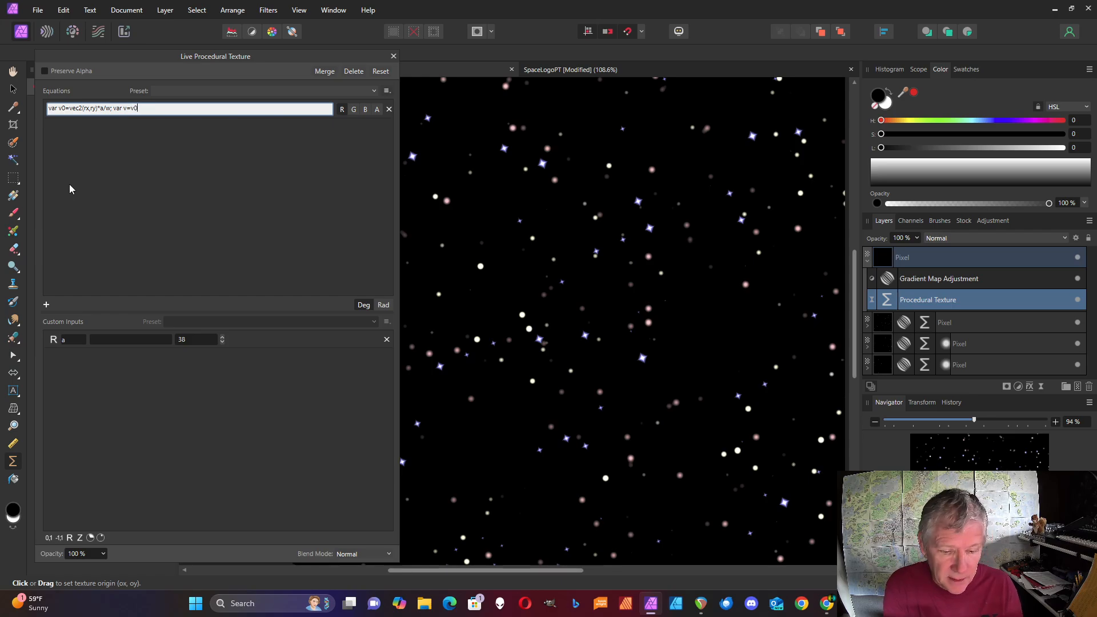
text(+)
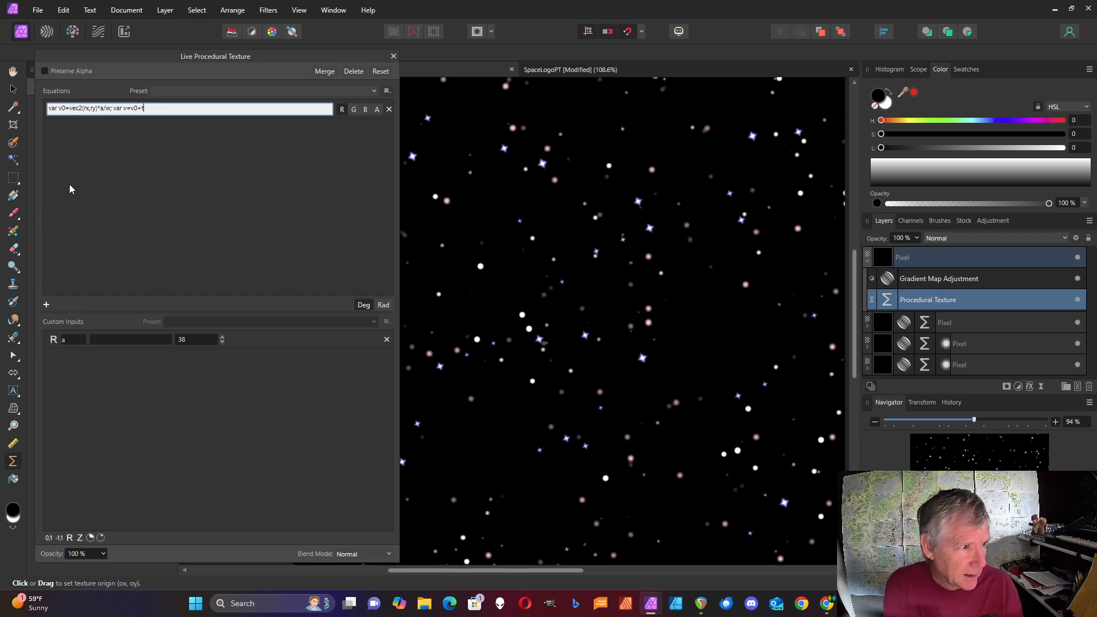
text(t1)
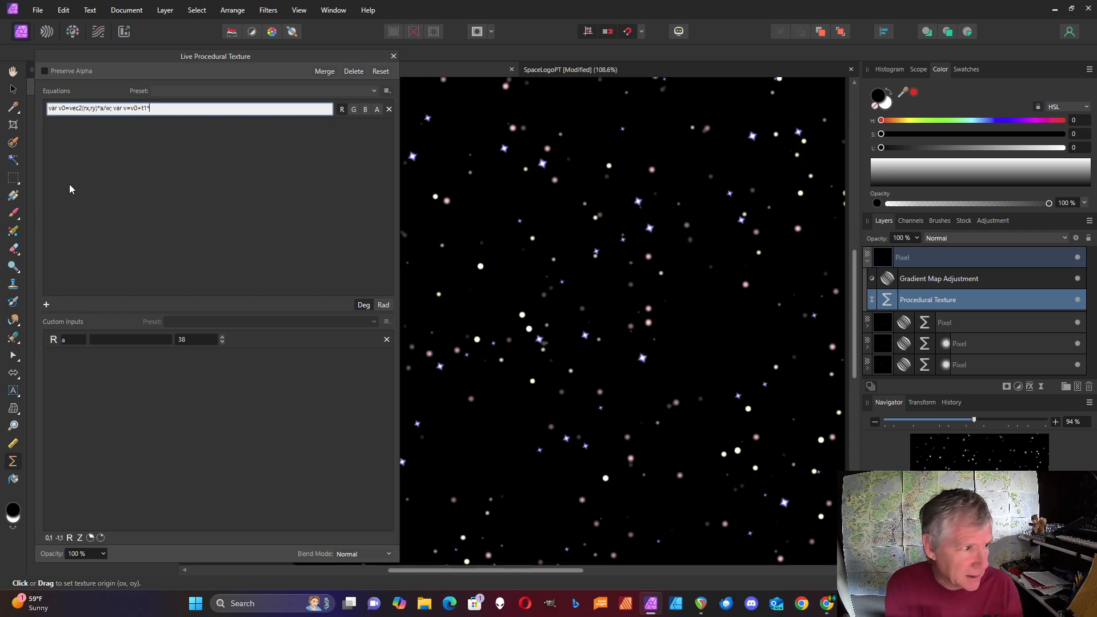
text(*dir)
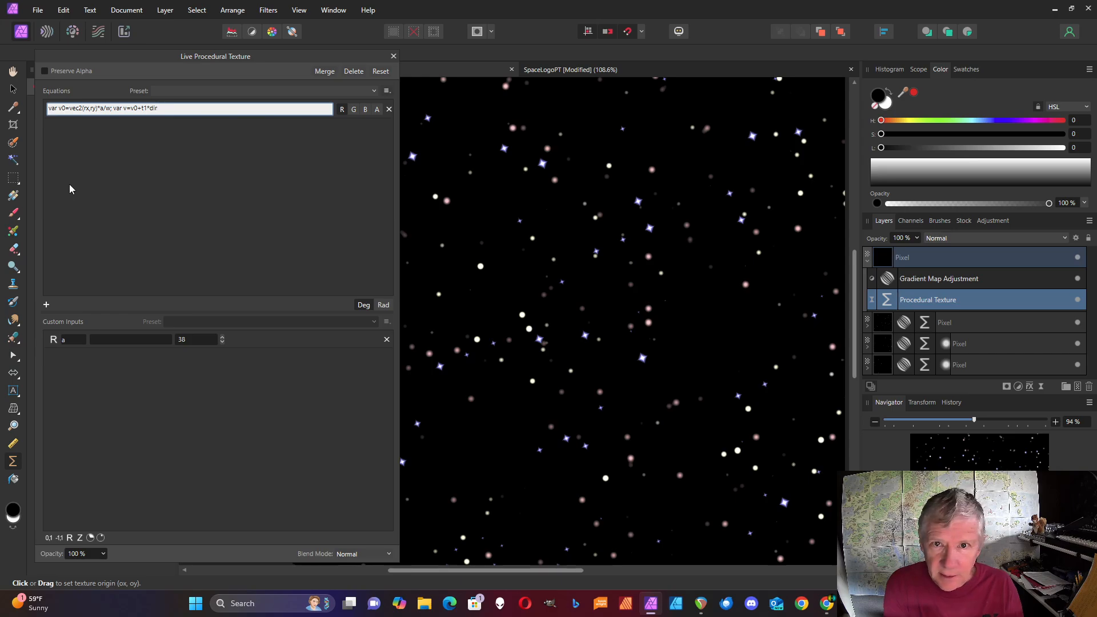
text(sc)
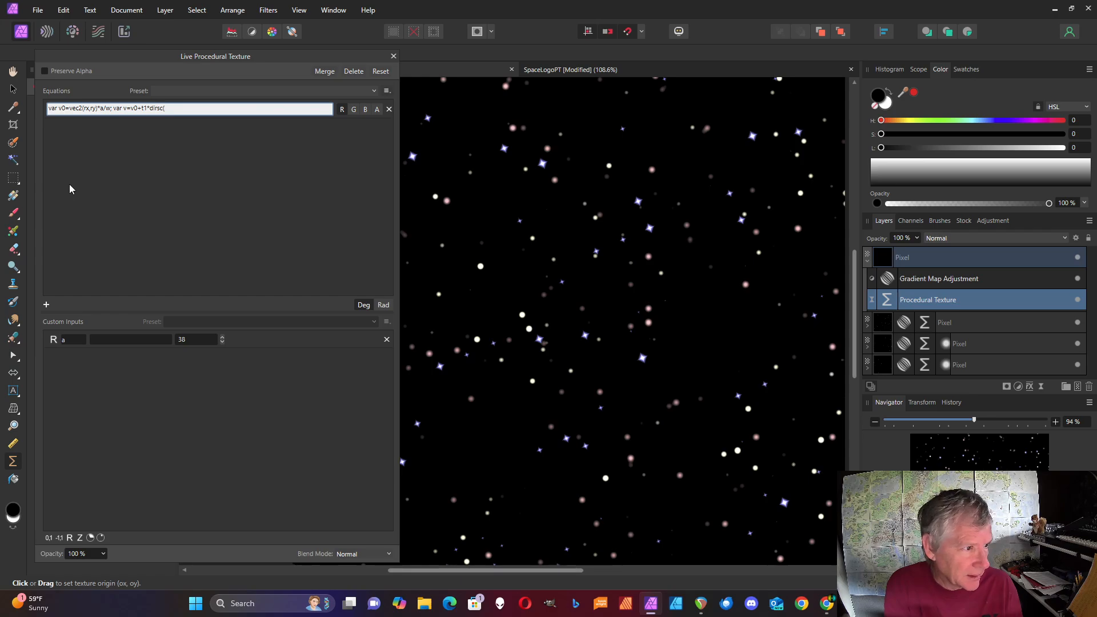
text((v0)
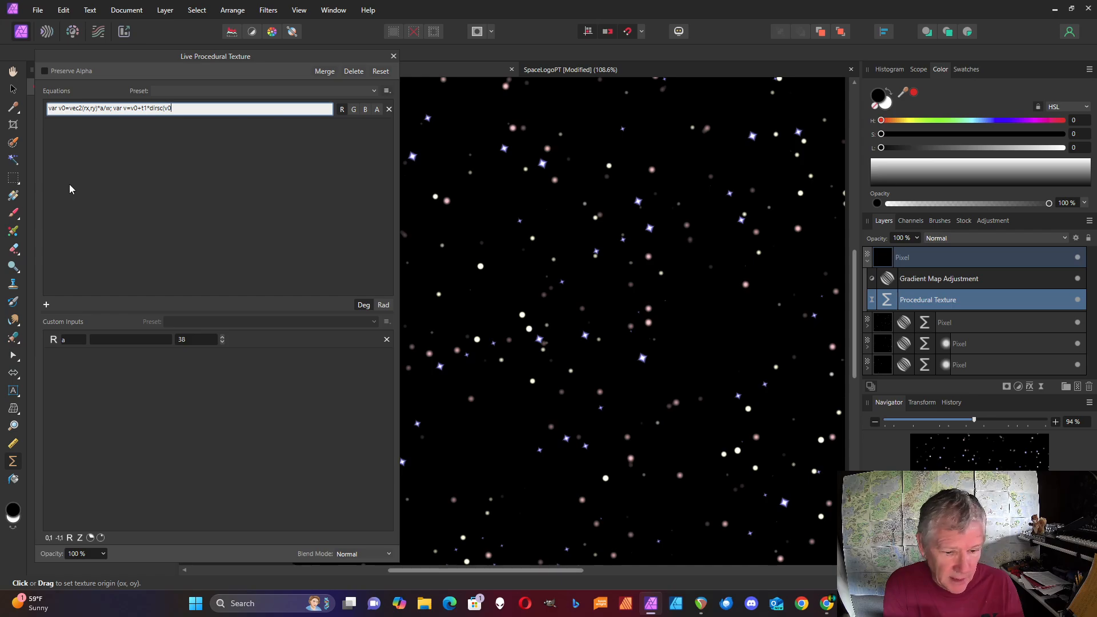
text(*)
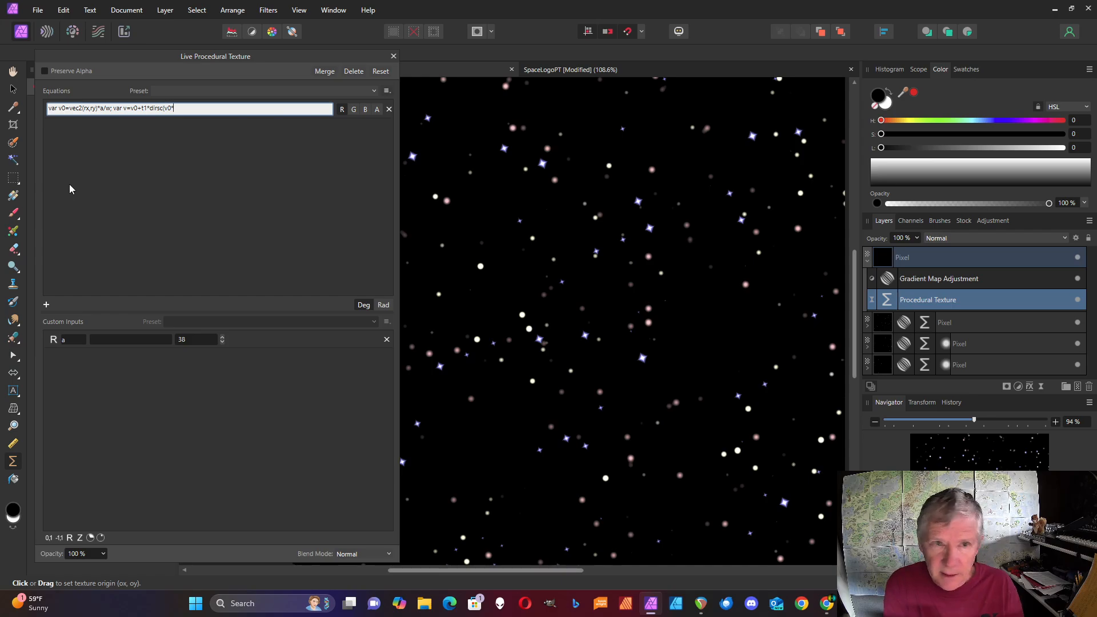
text(ts)
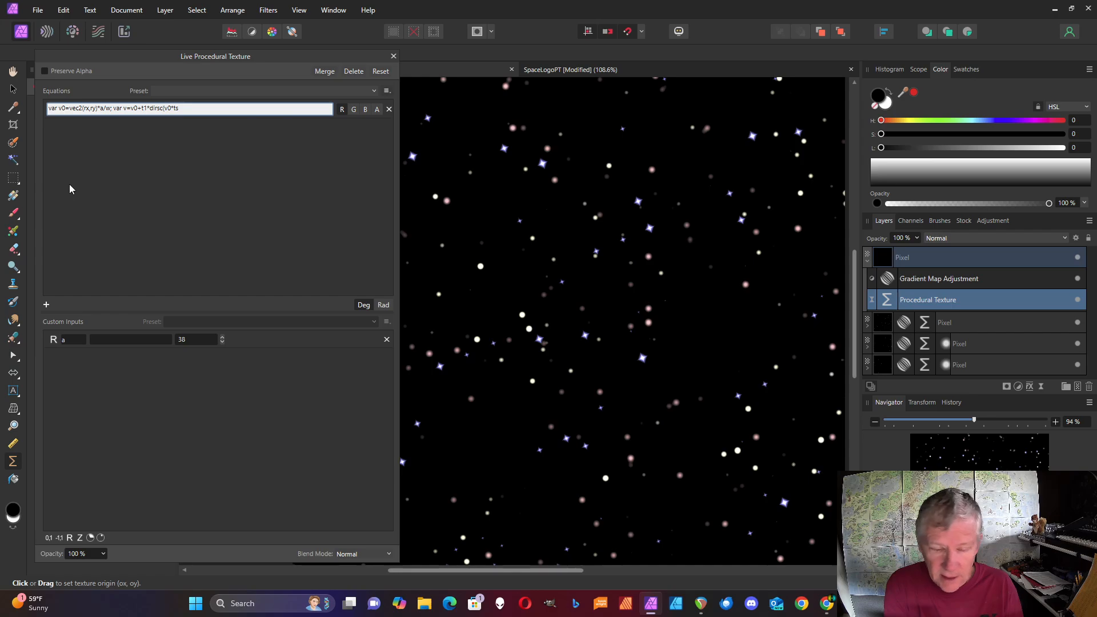
text())
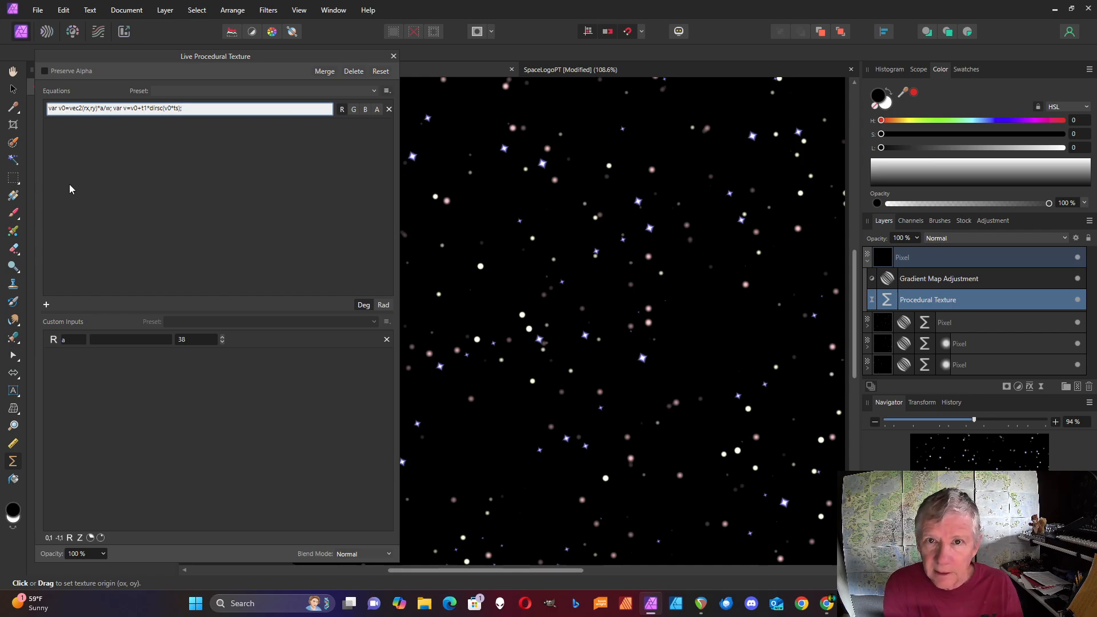
text(;)
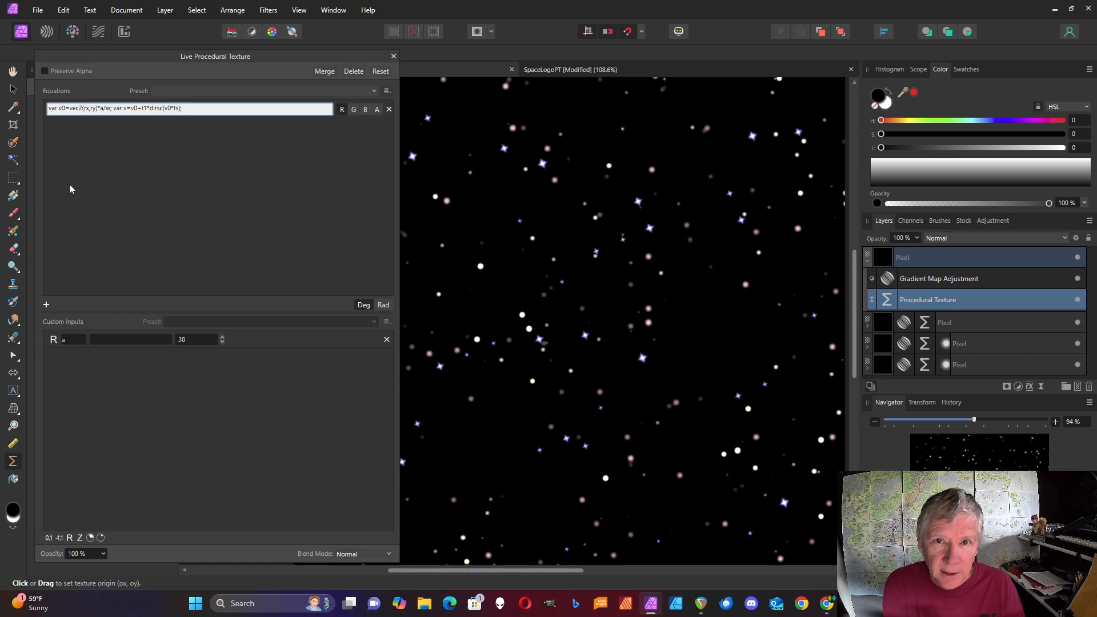
text( v)
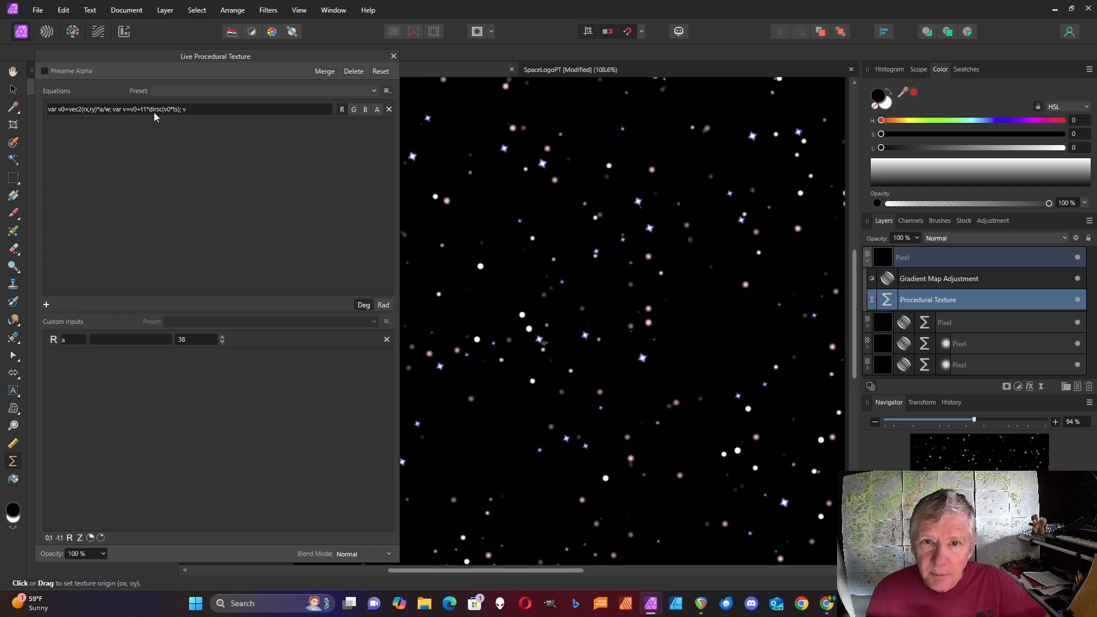
Add a custom input with a -1 to 1 range and name it t1.
click(61, 538)
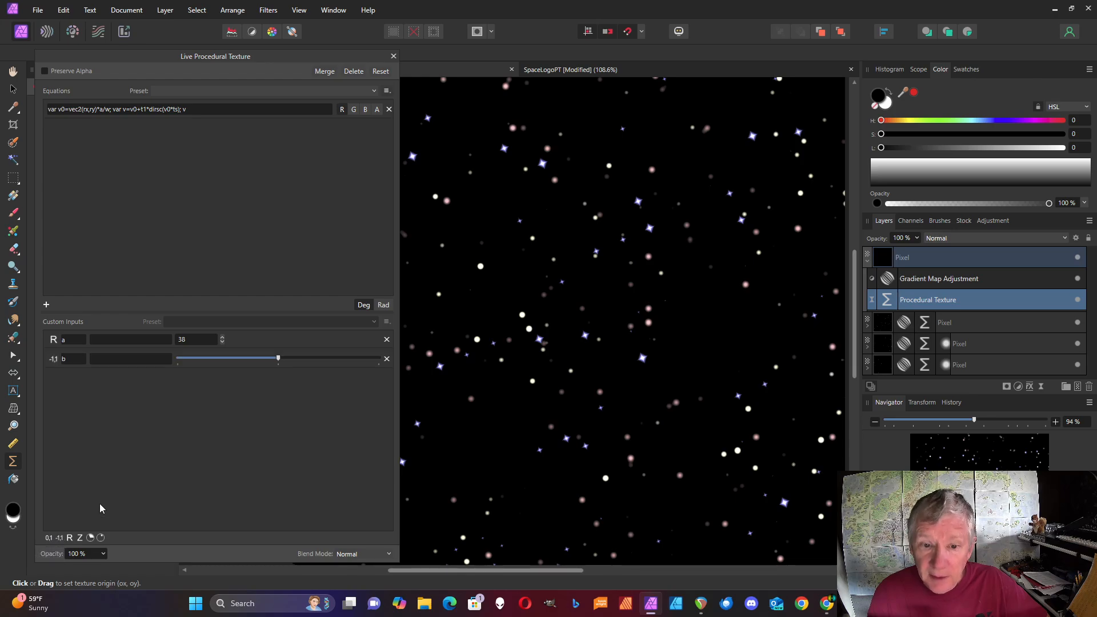
double_click(79, 359)
text(t1)
key(Return)
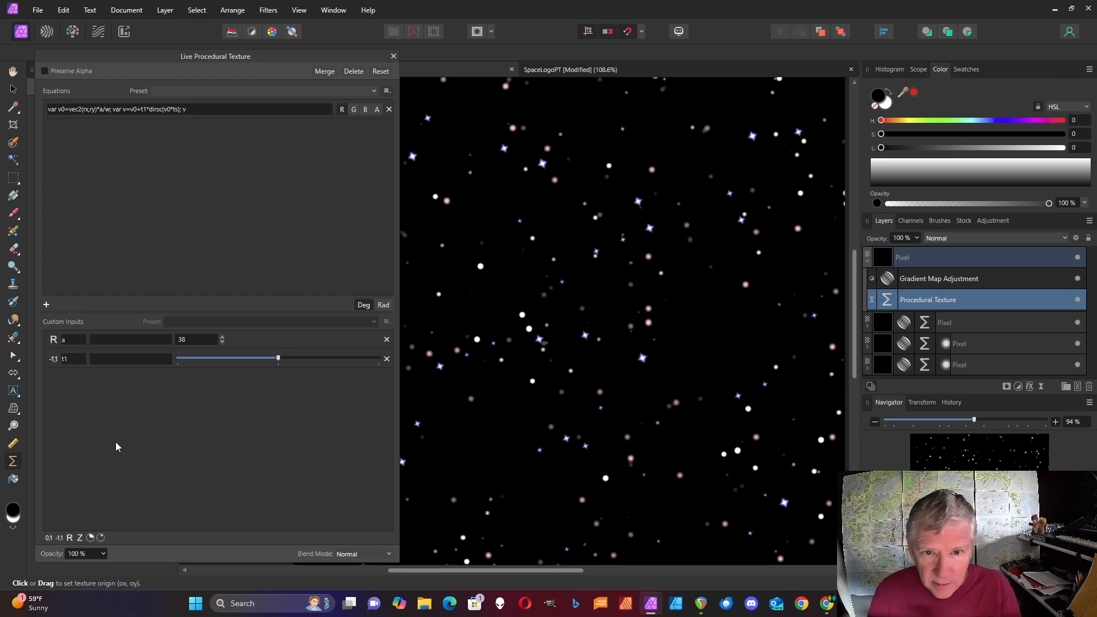
Add a real-number custom input and name it ts.
click(69, 538)
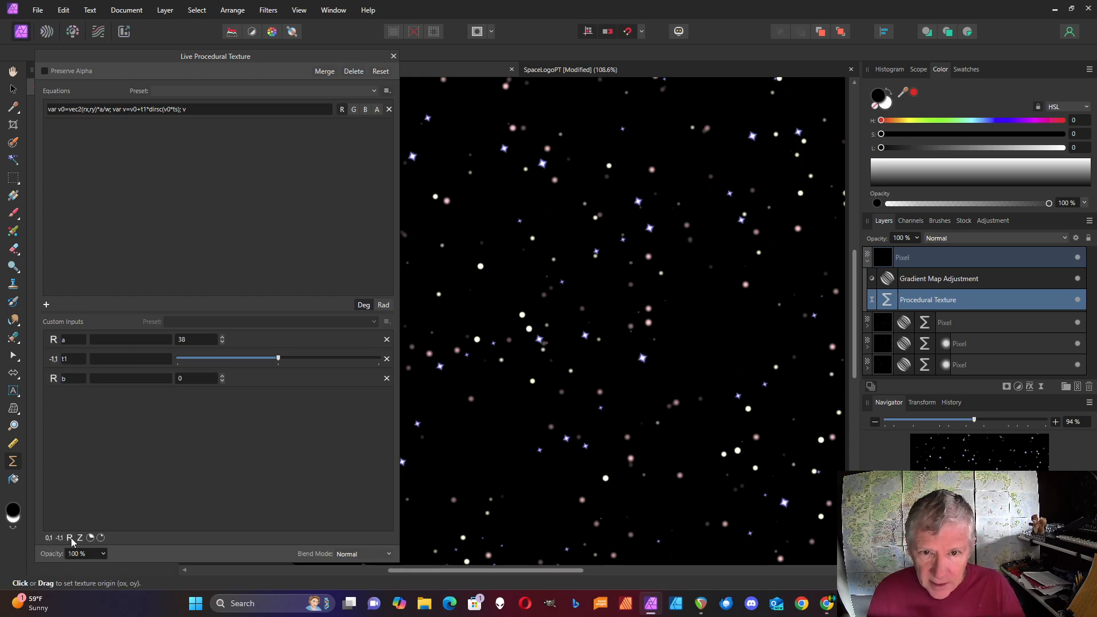
double_click(79, 377)
text(t)
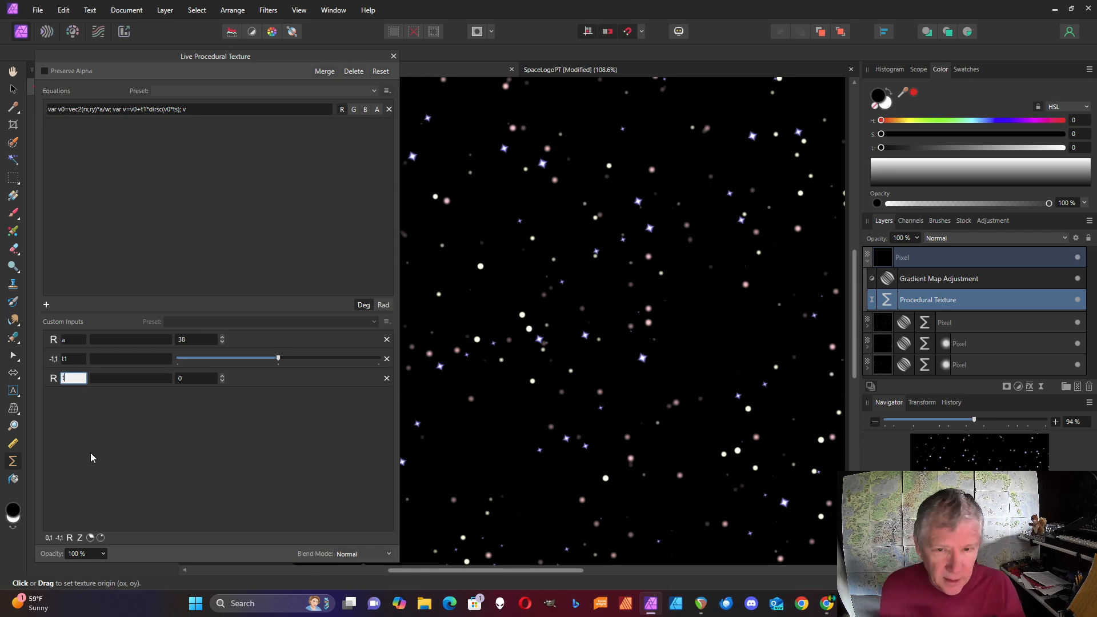
text(s)
key(Return)
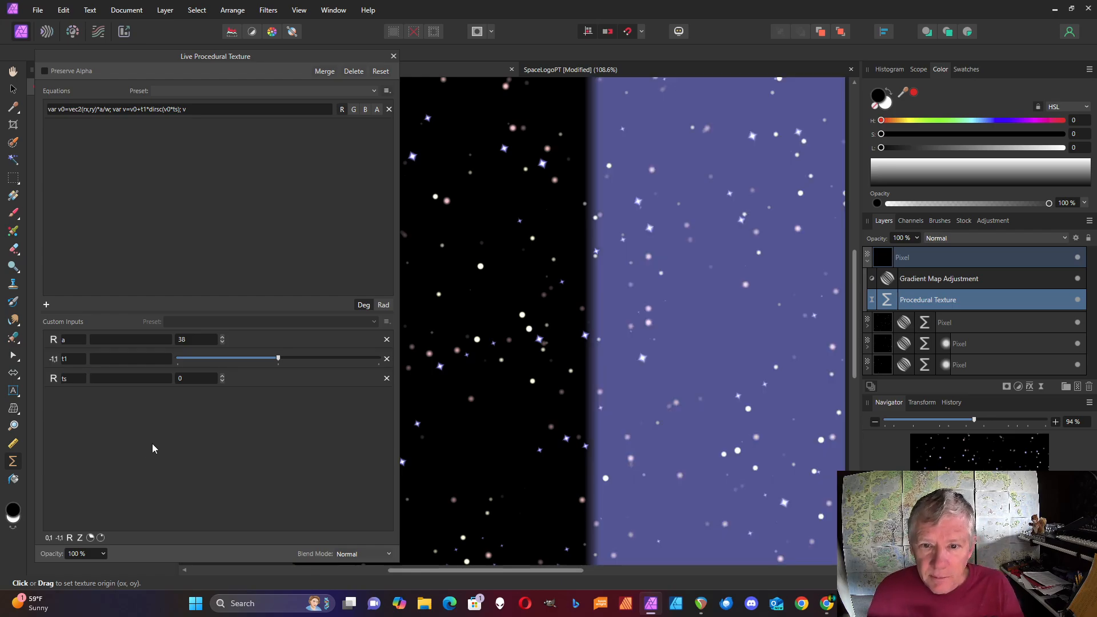
Raise ts to 19 and apply the equation's output to the green channel as well.
click(222, 375)
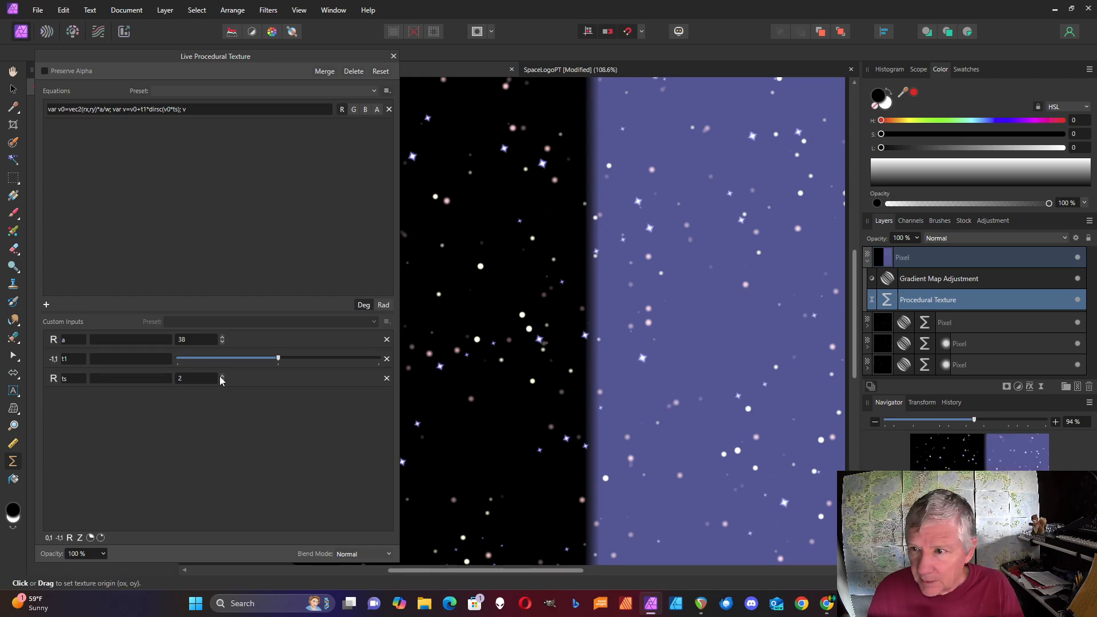
click(222, 375)
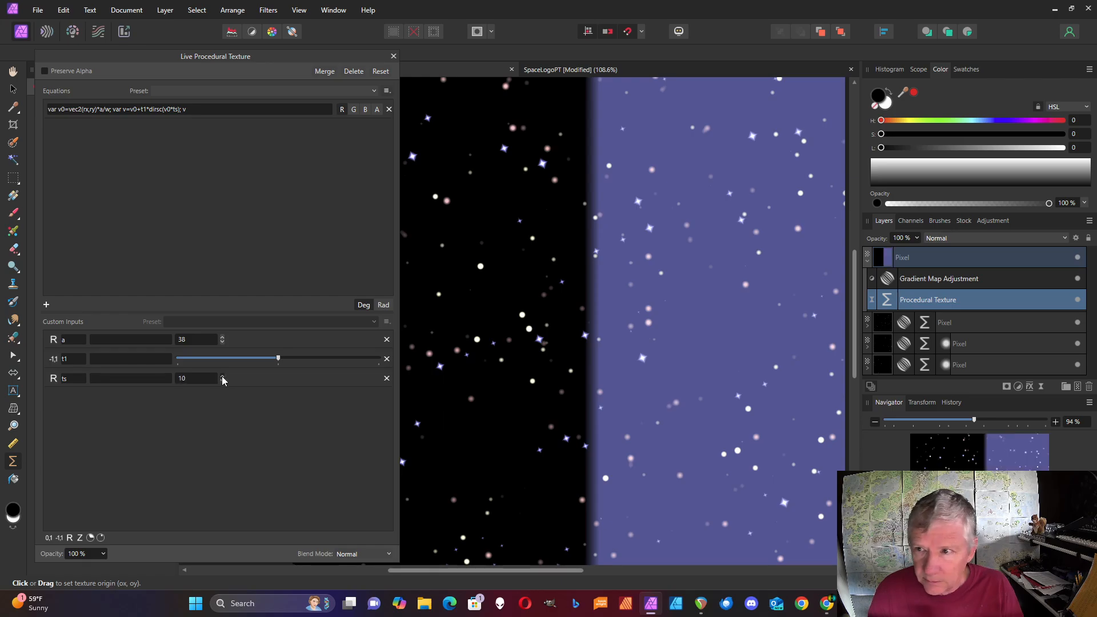
click(354, 109)
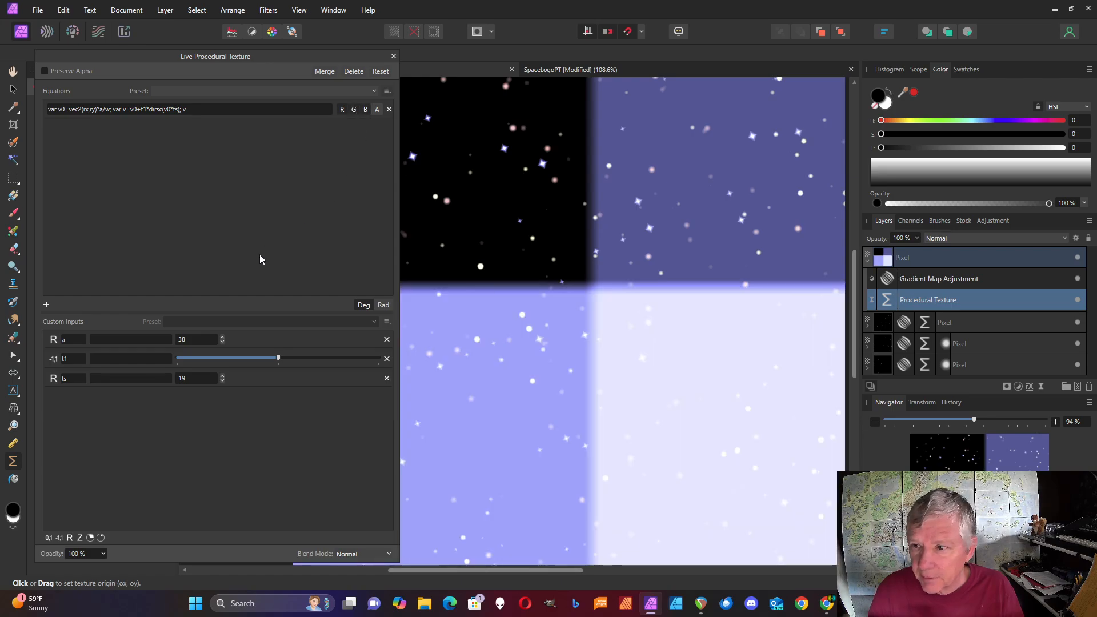
Tune the custom inputs by setting a to 9, ts to 5 and t1 to the middle of its range.
click(223, 337)
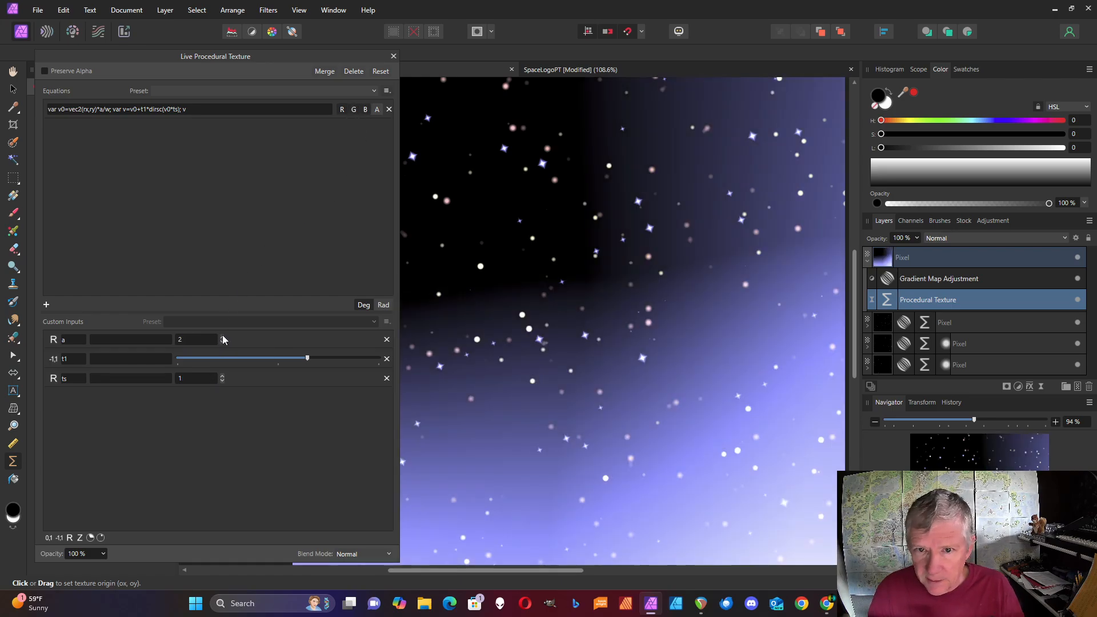
click(223, 337)
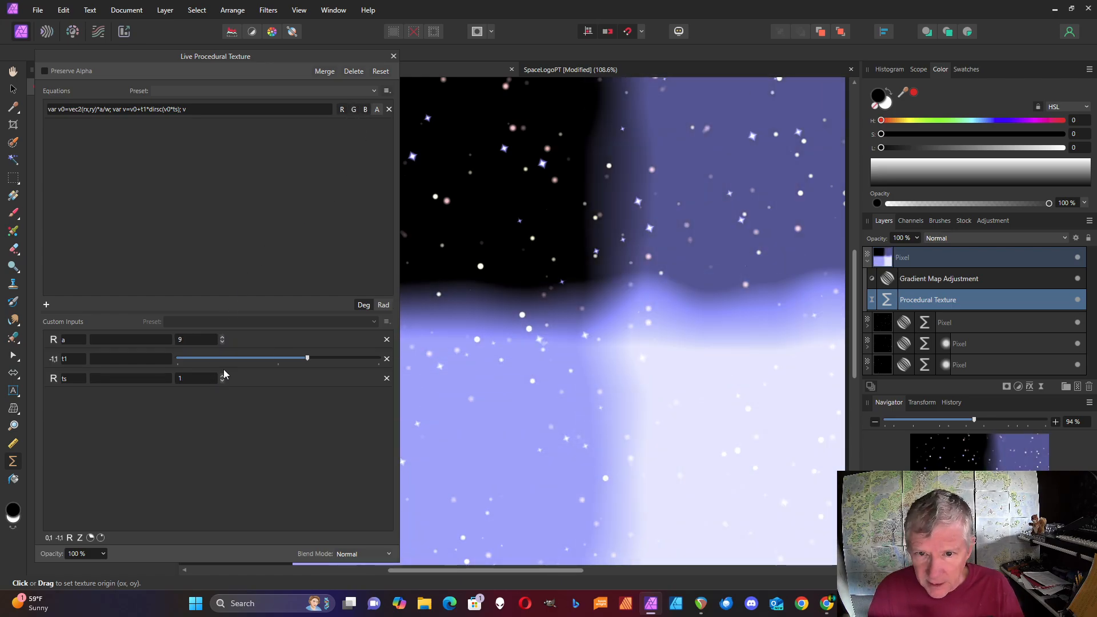
click(223, 376)
click(223, 376)
click(223, 375)
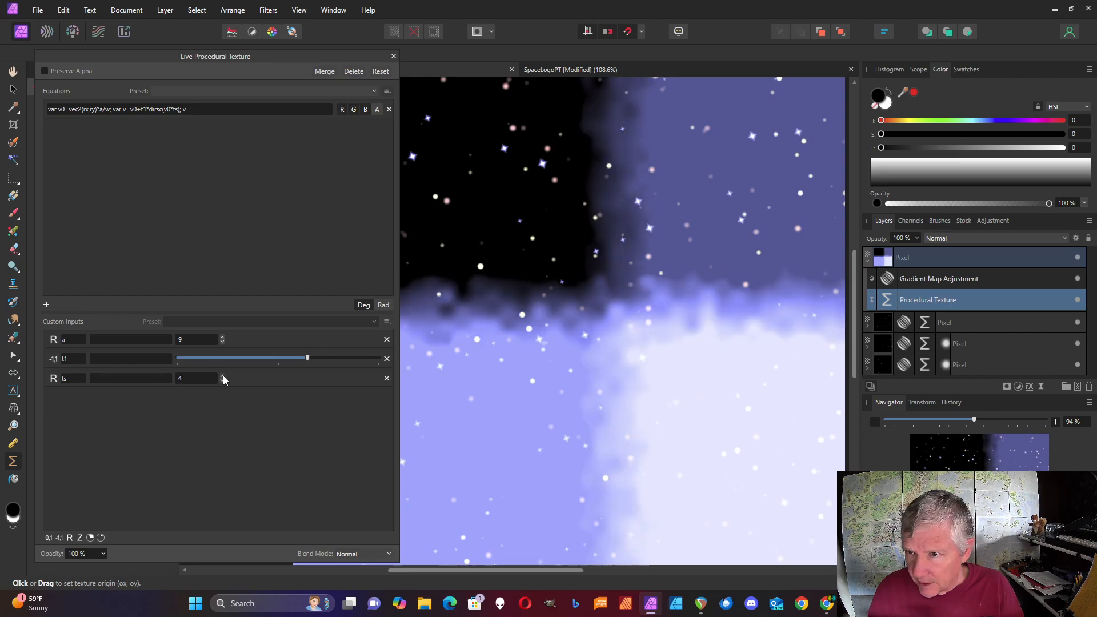
click(223, 376)
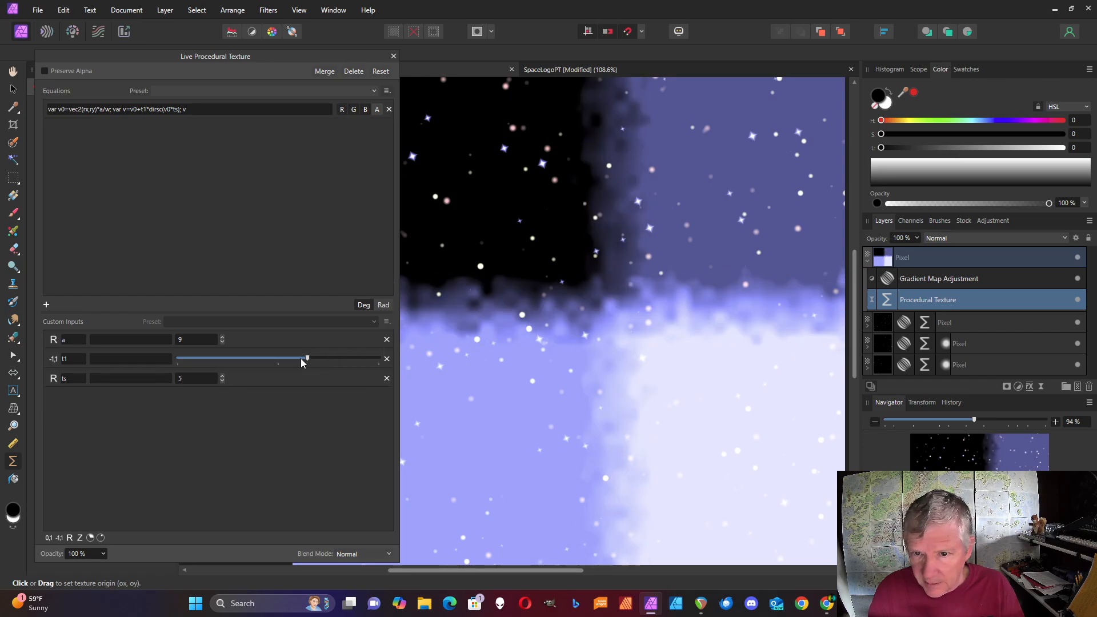
mouse_move(307, 359)
mouse_down()
mouse_move(380, 358)
mouse_move(286, 359)
mouse_up()
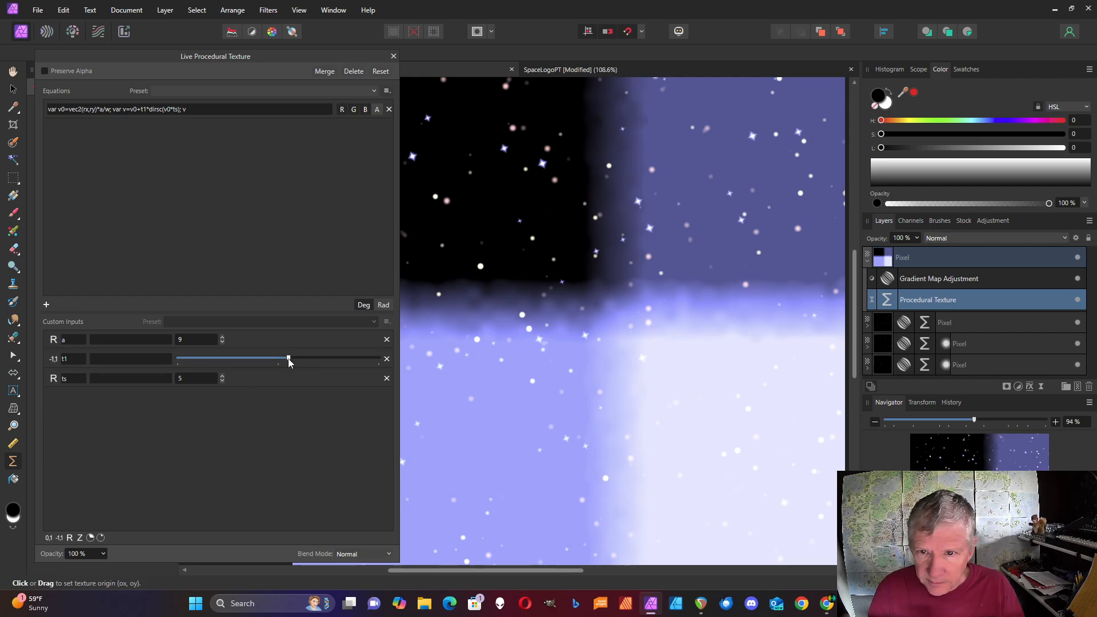
drag(289, 362, 278, 360)
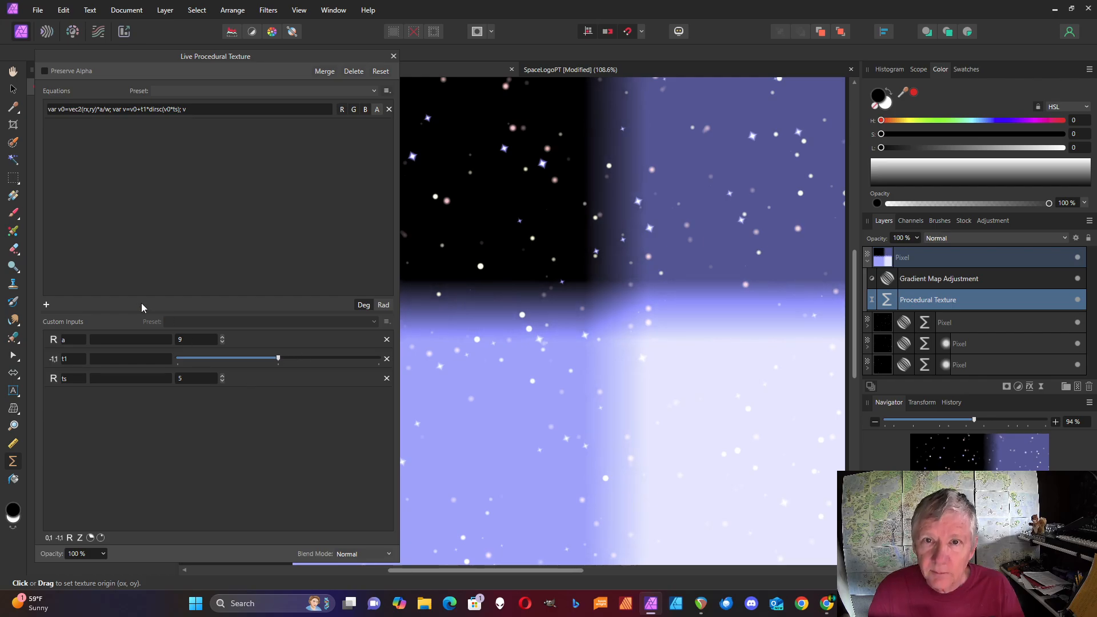
Add a real-number custom input o described as Octaves with value 7, and a 0 to 1 range input s described as Smooth.
click(185, 109)
click(183, 109)
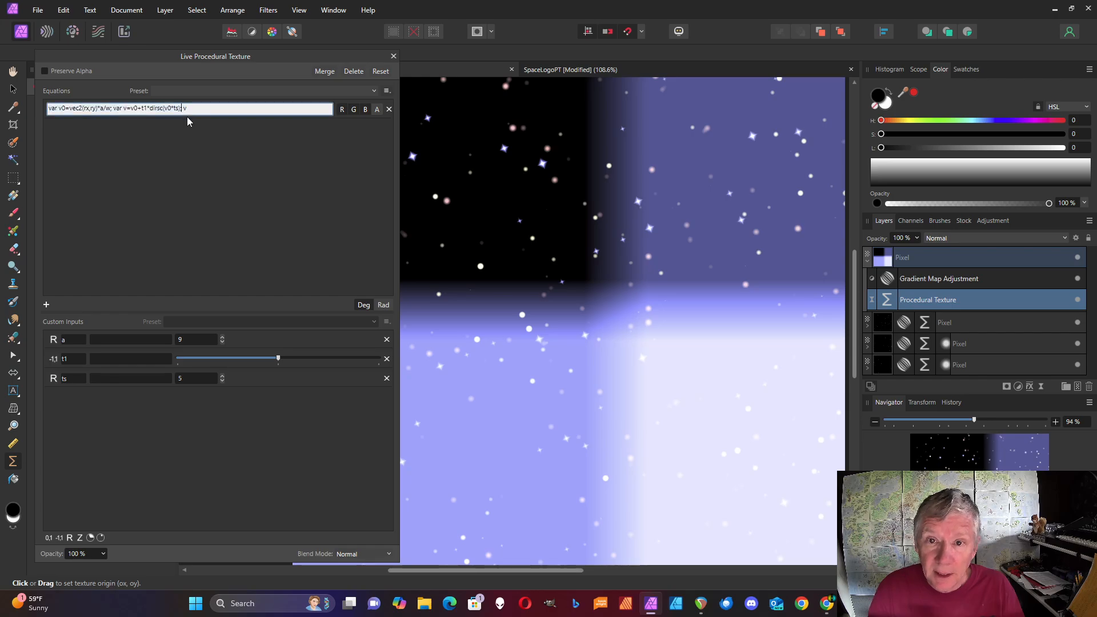
click(70, 539)
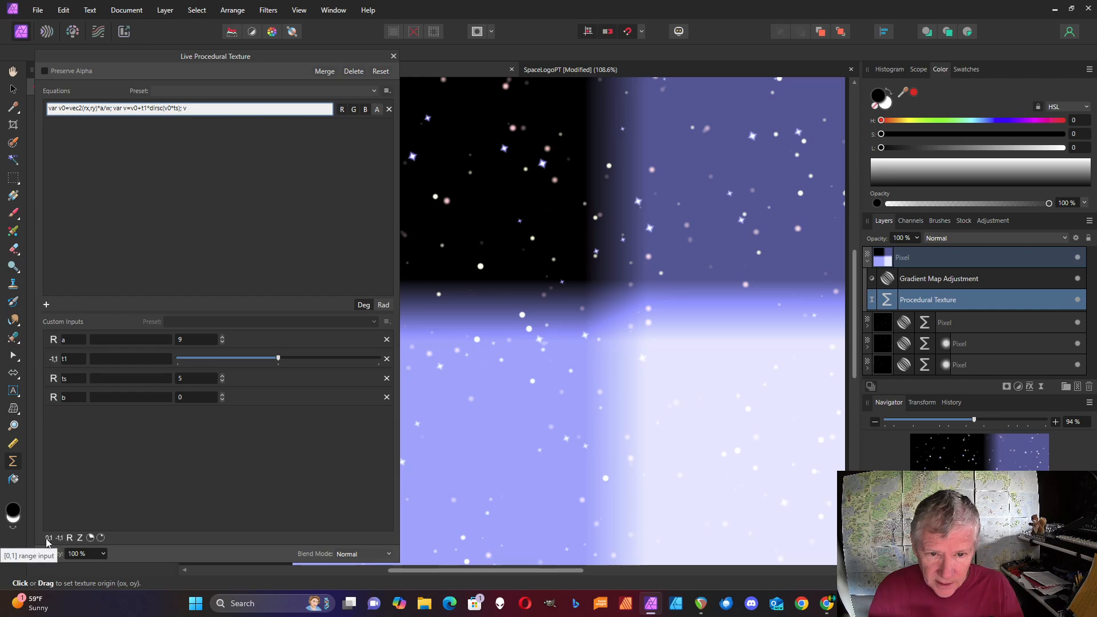
click(49, 538)
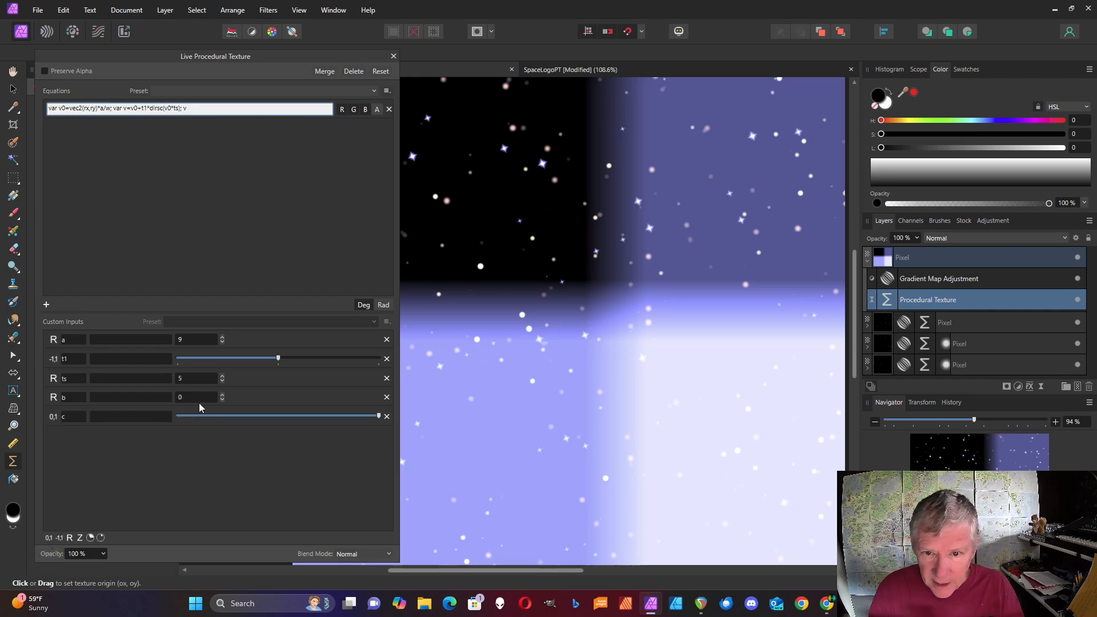
click(78, 397)
text(o)
key(Return)
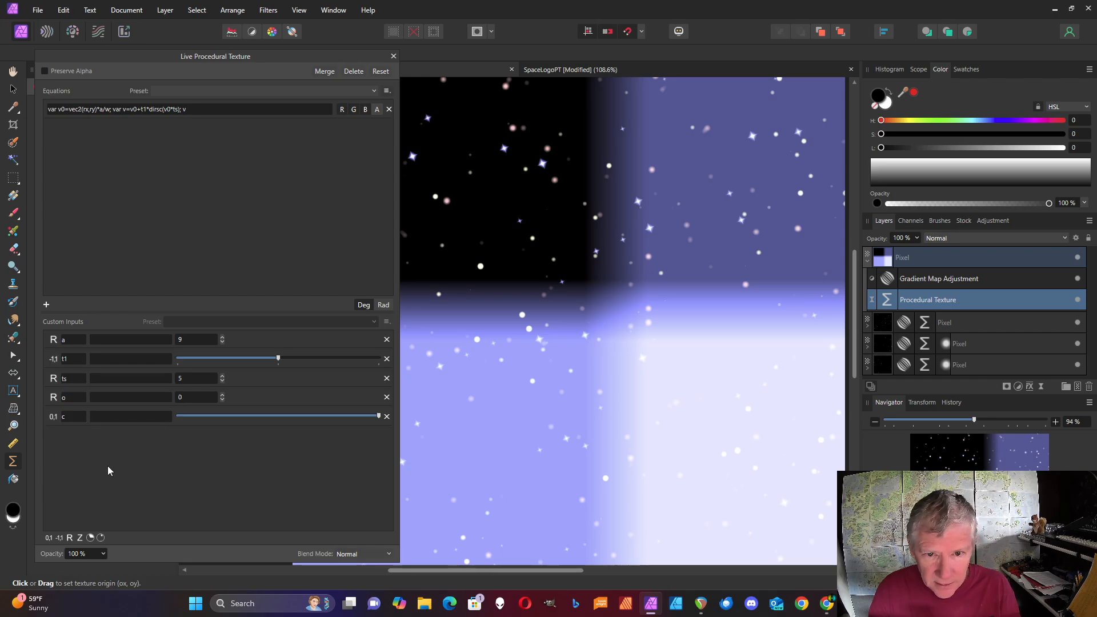
click(70, 419)
text(s)
key(Return)
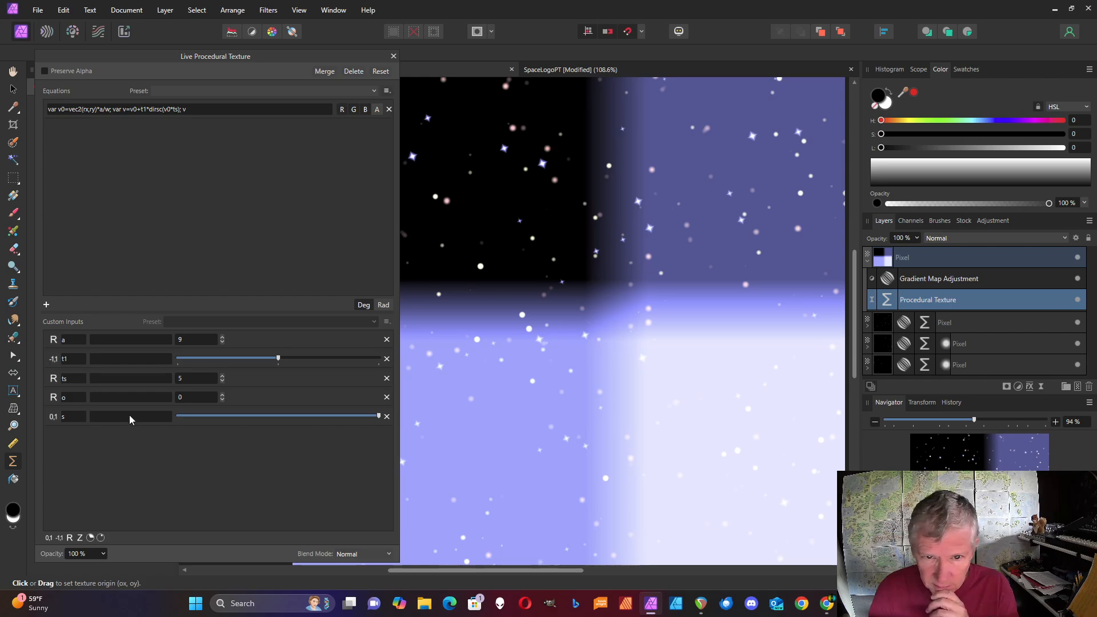
click(116, 398)
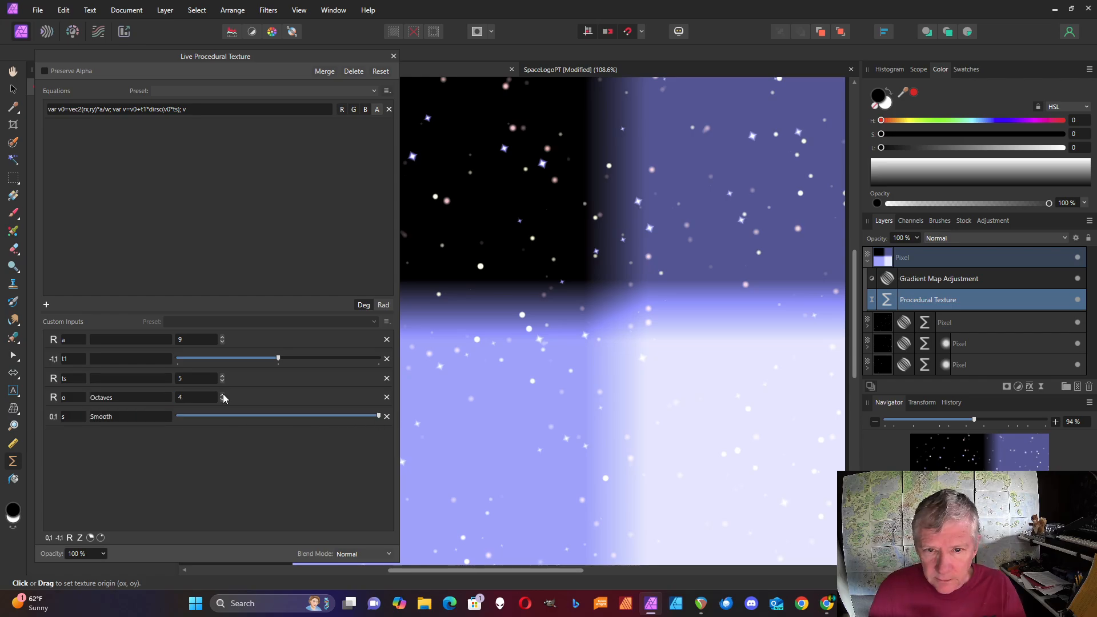
Replace the final v in the equation with perlincubic(v,o,s) and apply it.
click(188, 109)
click(184, 109)
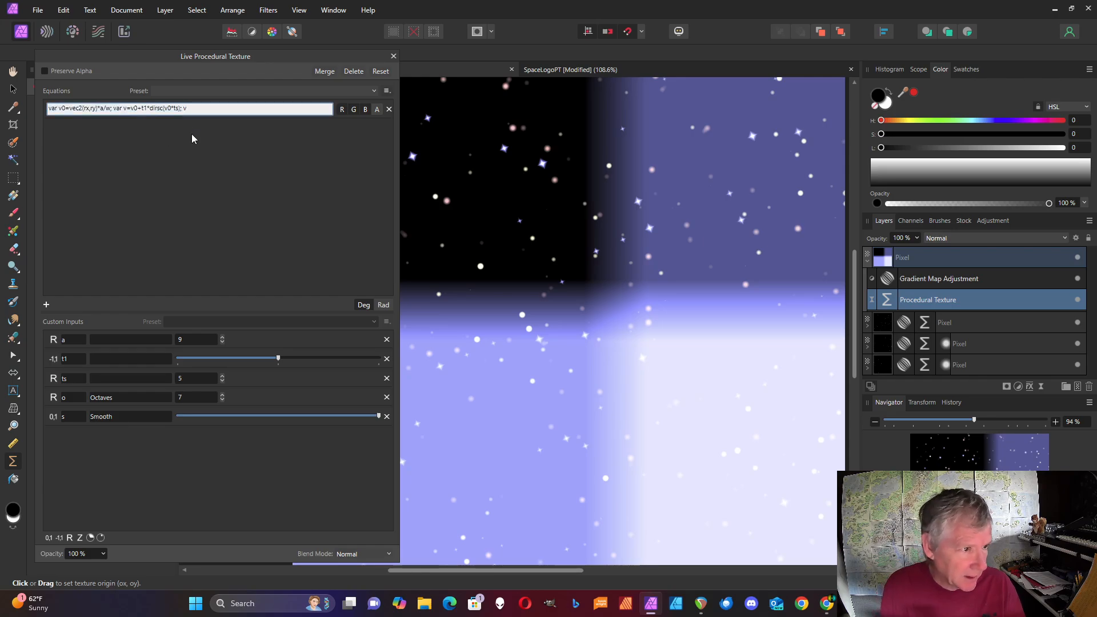
text(perlincubic(v,o)
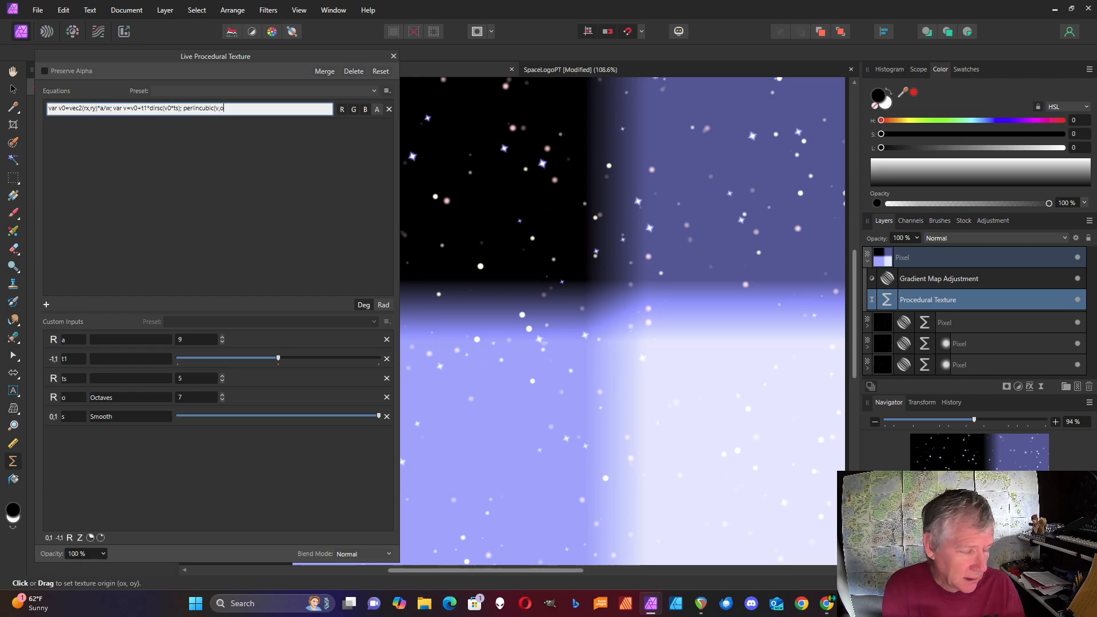
text(,s))
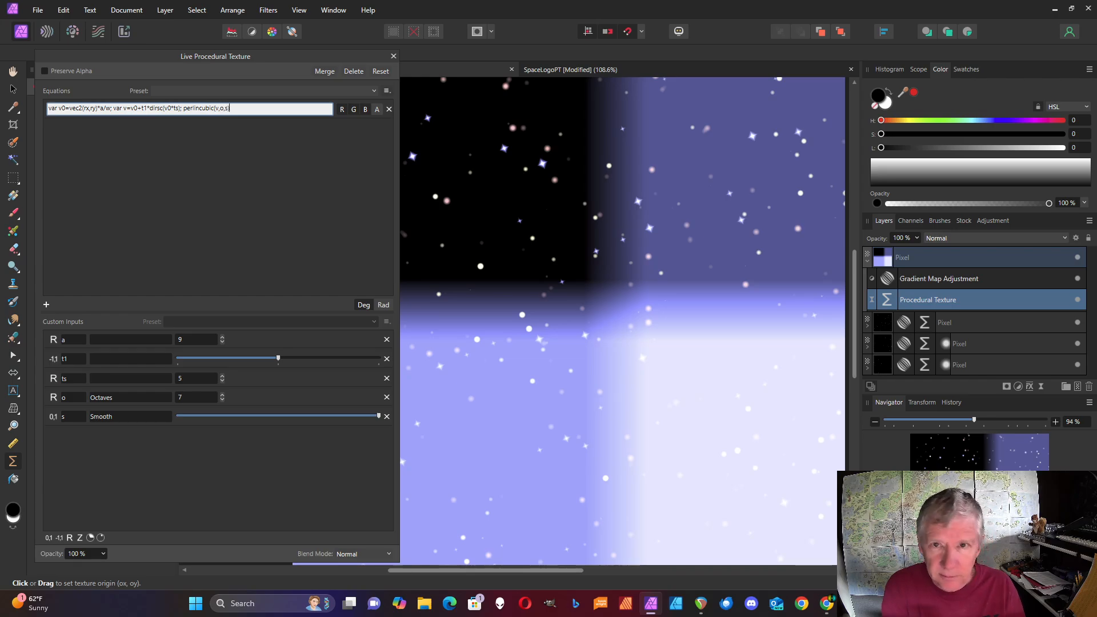
key(Return)
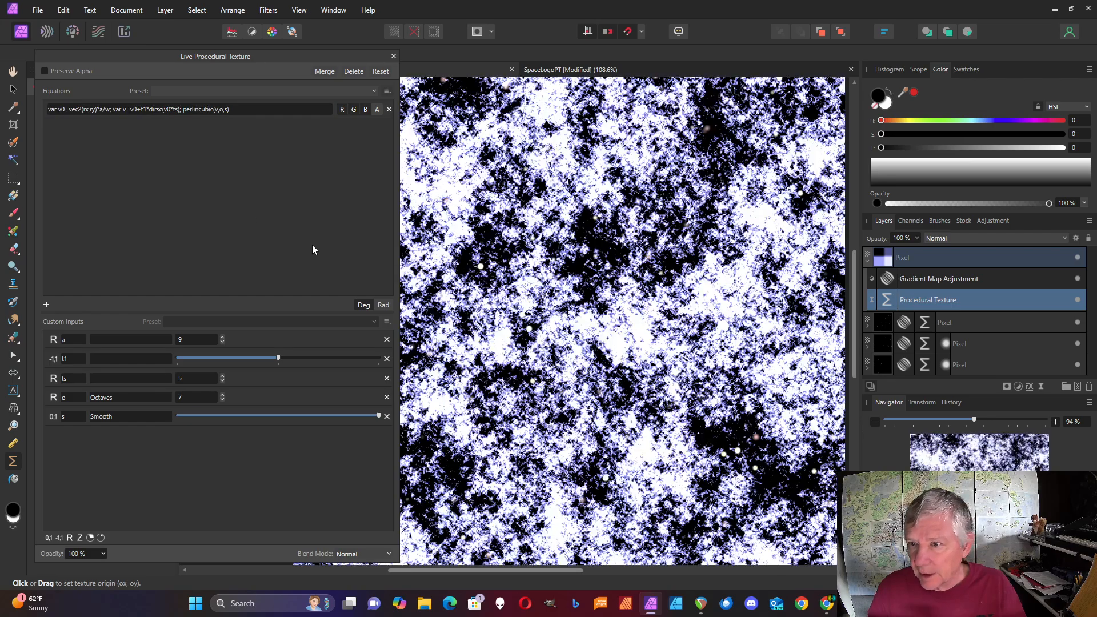
Hide the Gradient Map Adjustment and lower the Smooth input to about the middle of its range.
scroll(673, 281, down, 4)
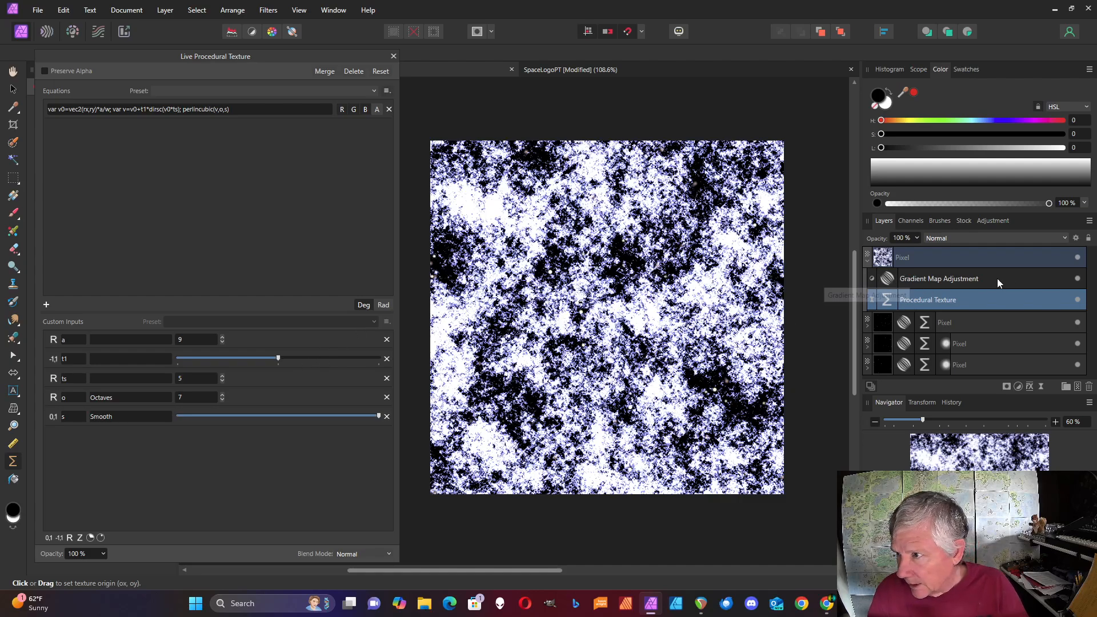
click(1076, 280)
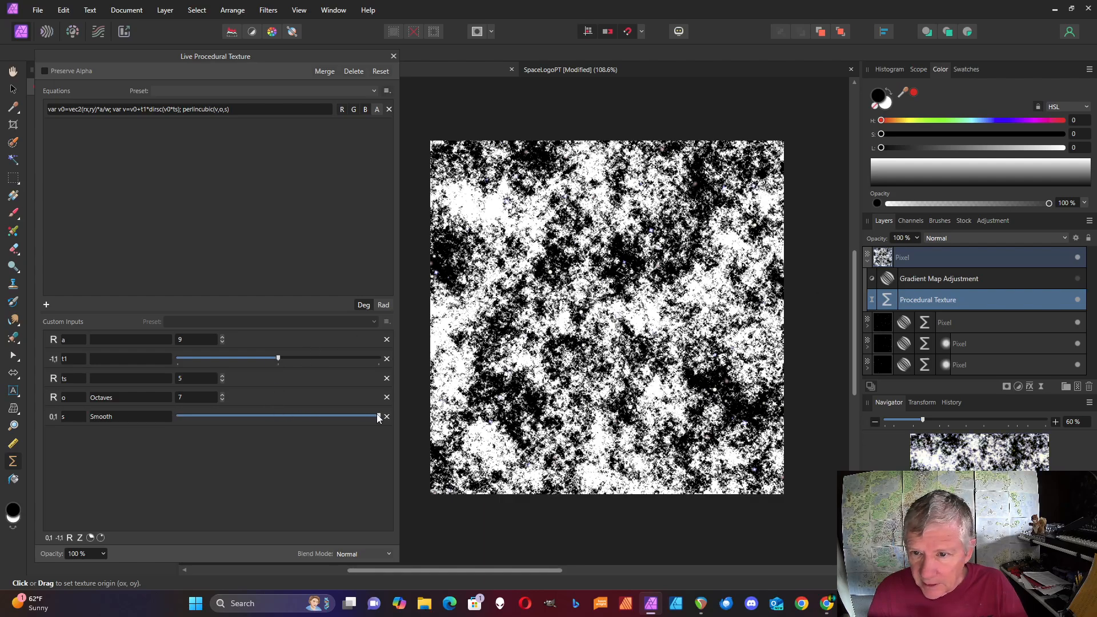
drag(378, 416, 283, 416)
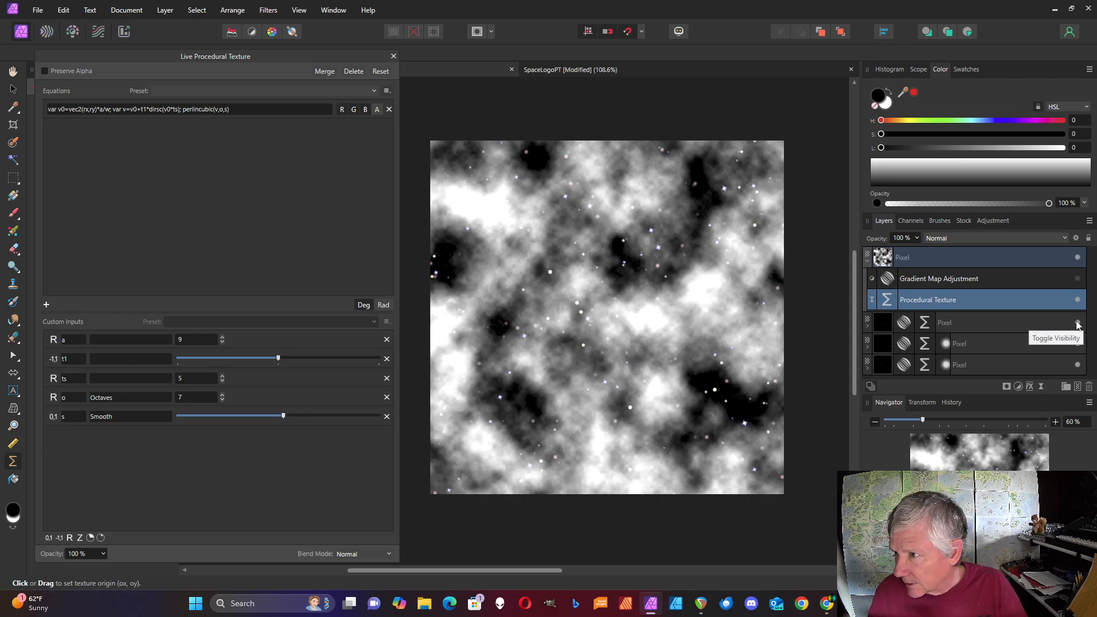
Hide the three star Pixel layers beneath the procedural texture layer.
click(1078, 323)
click(1077, 343)
click(1078, 365)
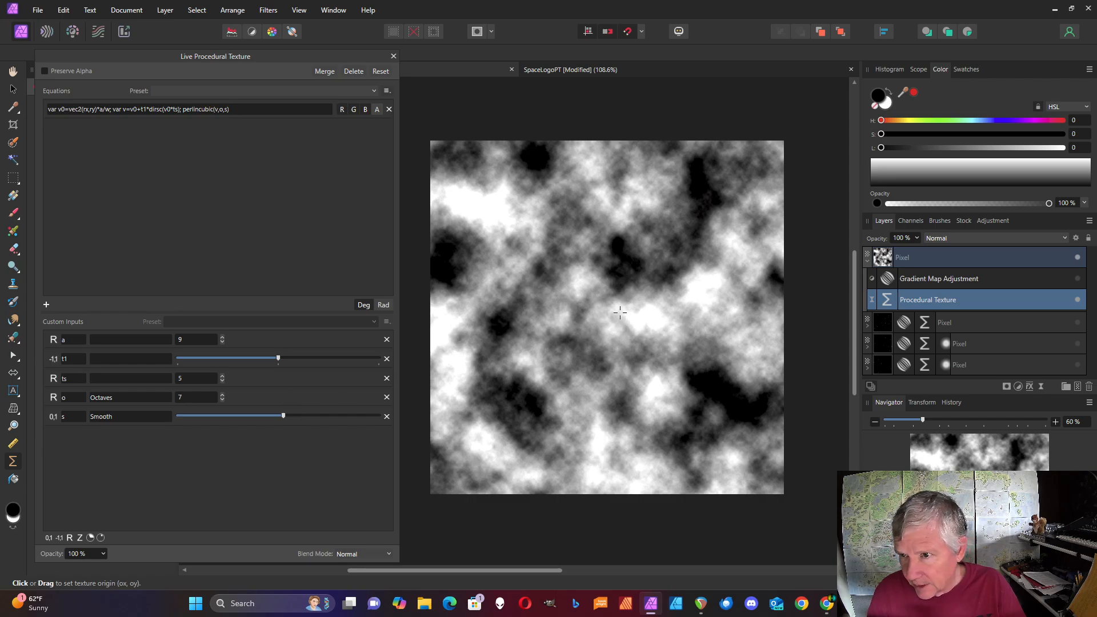
Change the noise function in the equation from perlincubic to perlinhcubic.
click(198, 110)
click(199, 110)
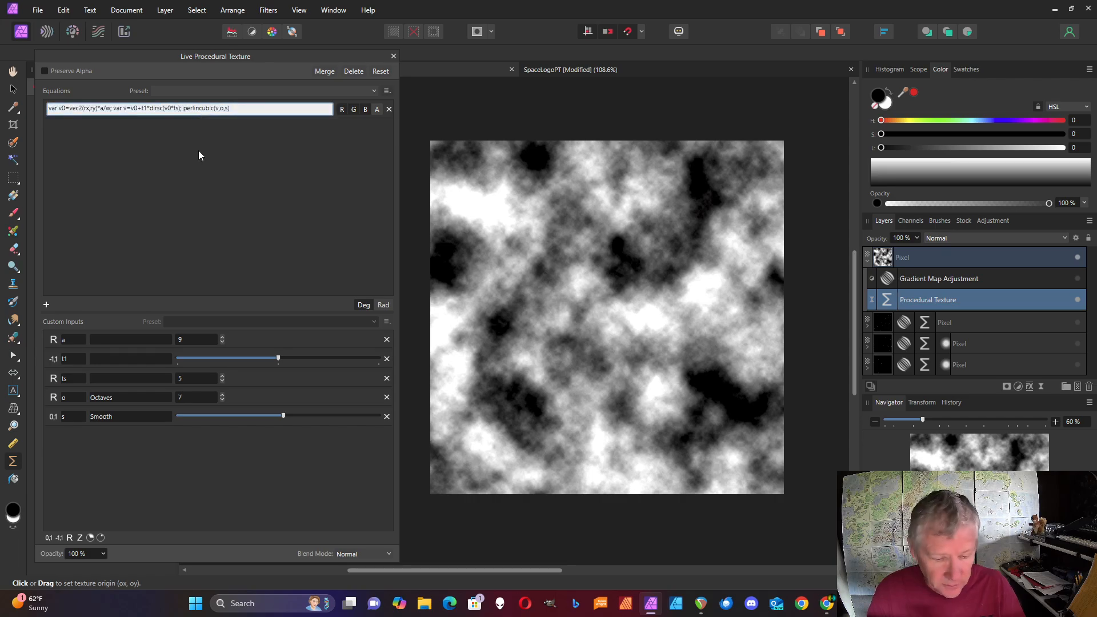
text(h)
key(Return)
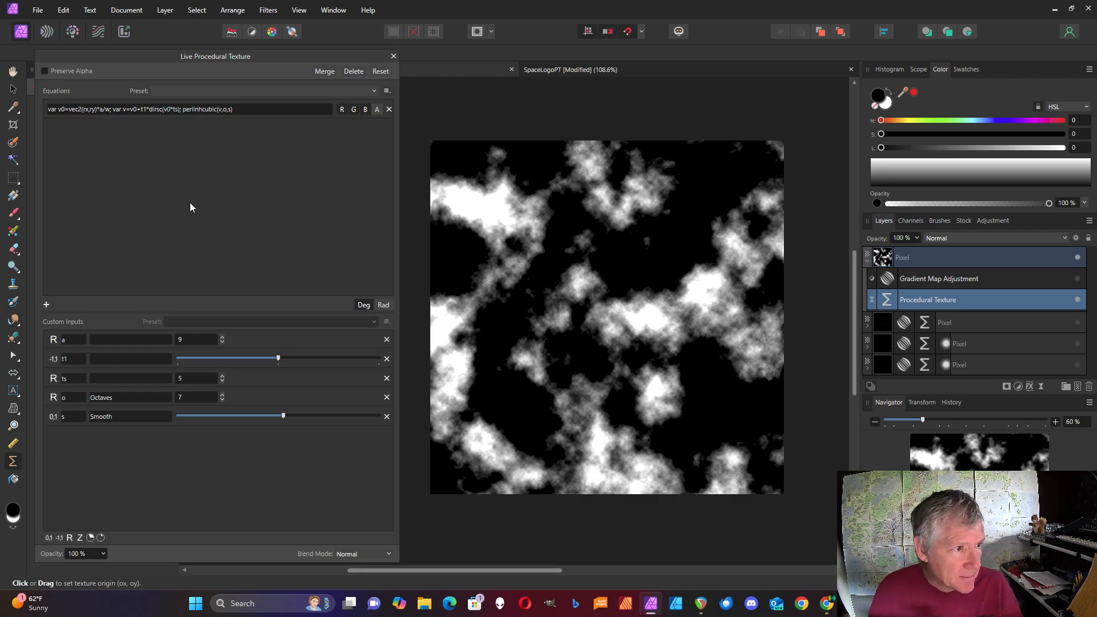
Wrap the noise function in osc() so the equation ends with osc(perlinhcubic(v,o,s)).
click(184, 109)
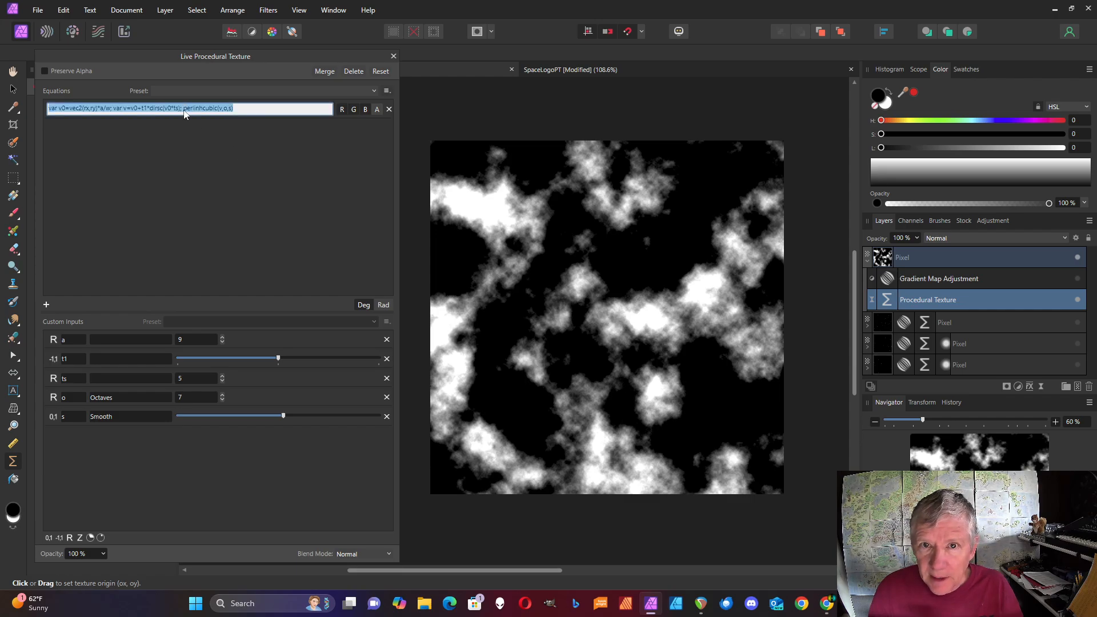
text(osc)
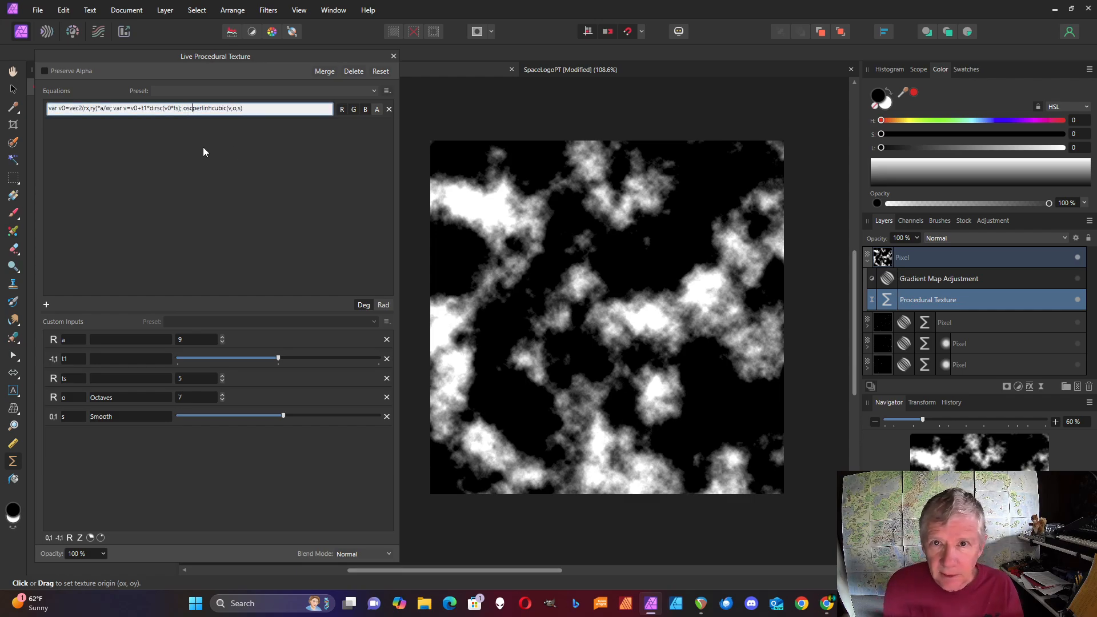
text(()
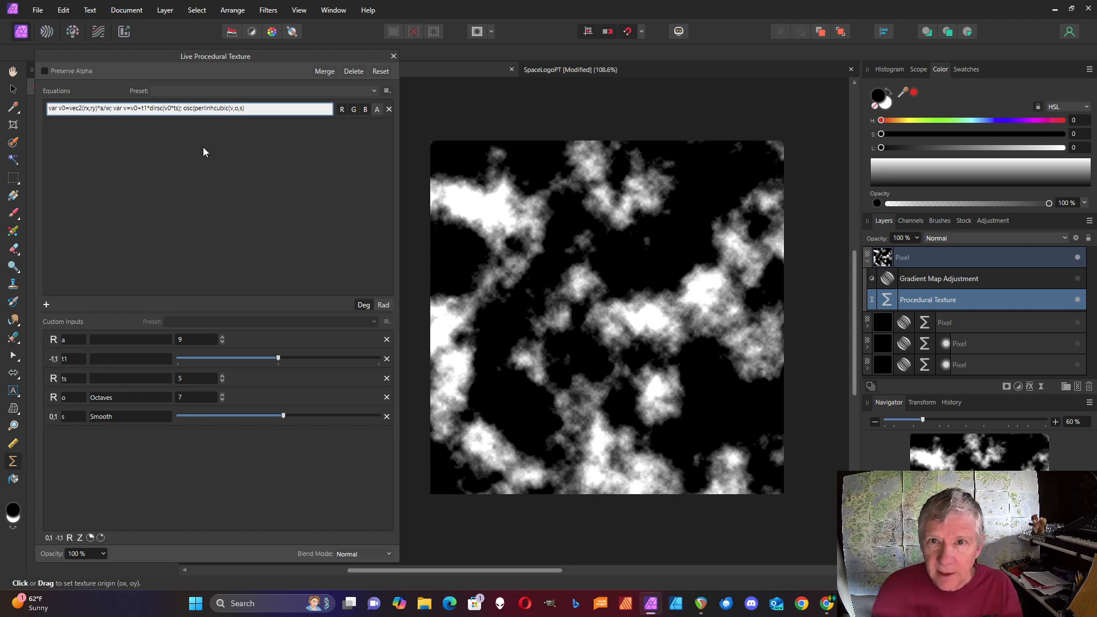
click(252, 108)
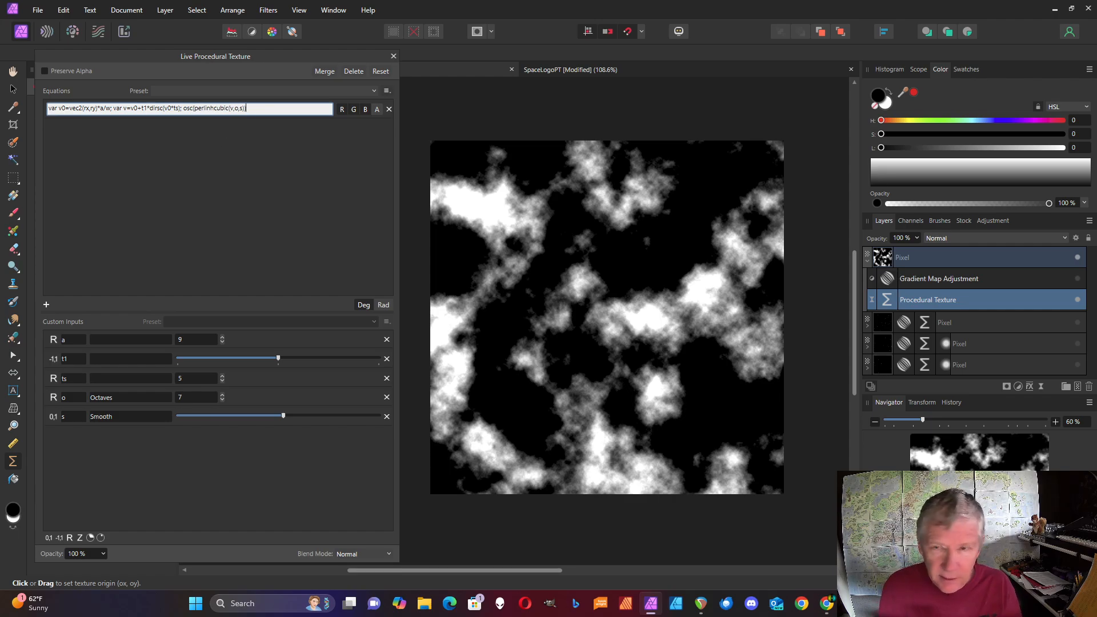
text())
key(Return)
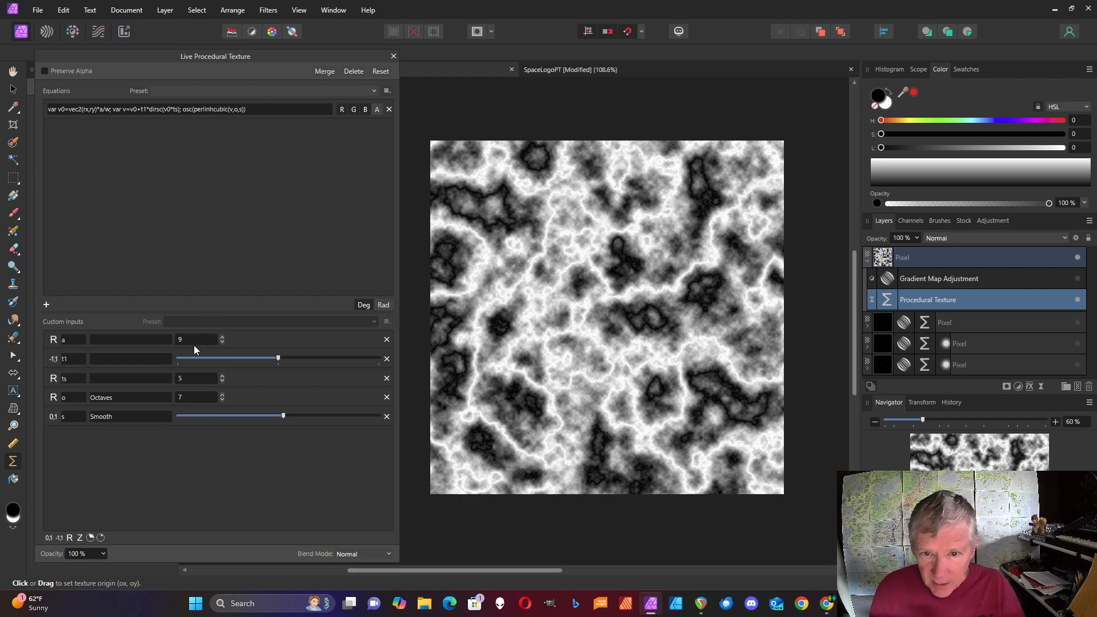
Add a real-number custom input b, describe it as Rings and set its value to 1.
click(70, 538)
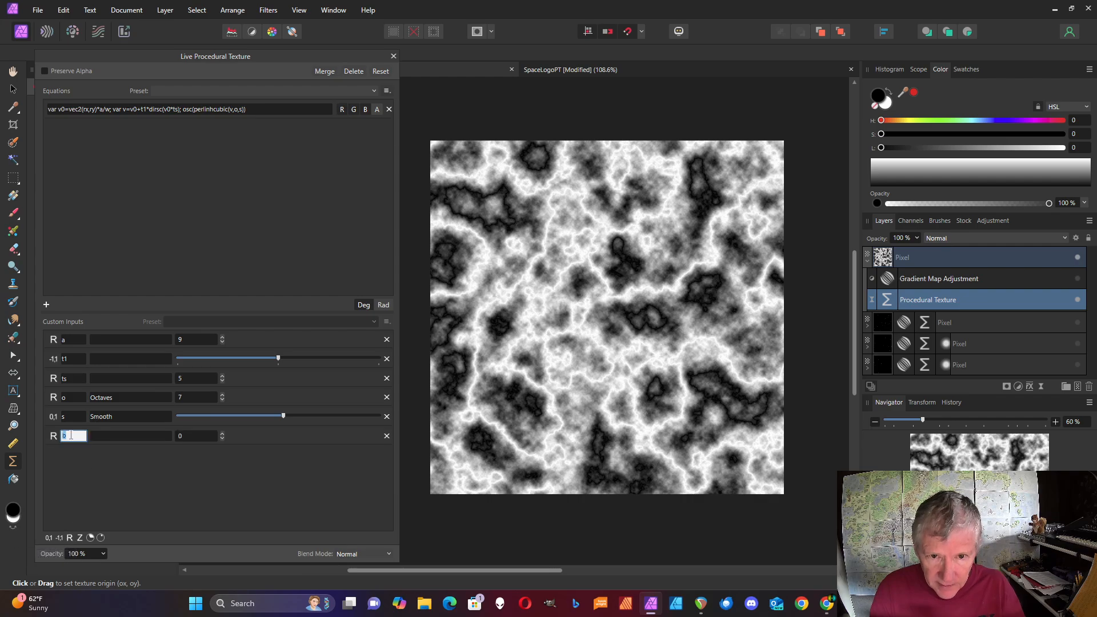
click(129, 437)
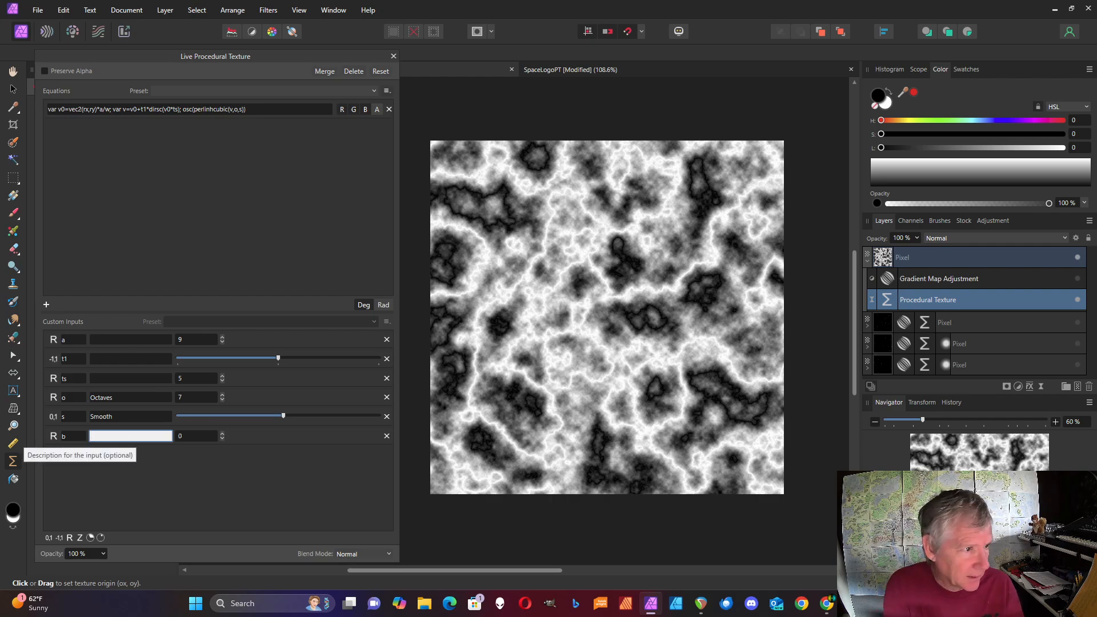
text(Rings)
click(222, 433)
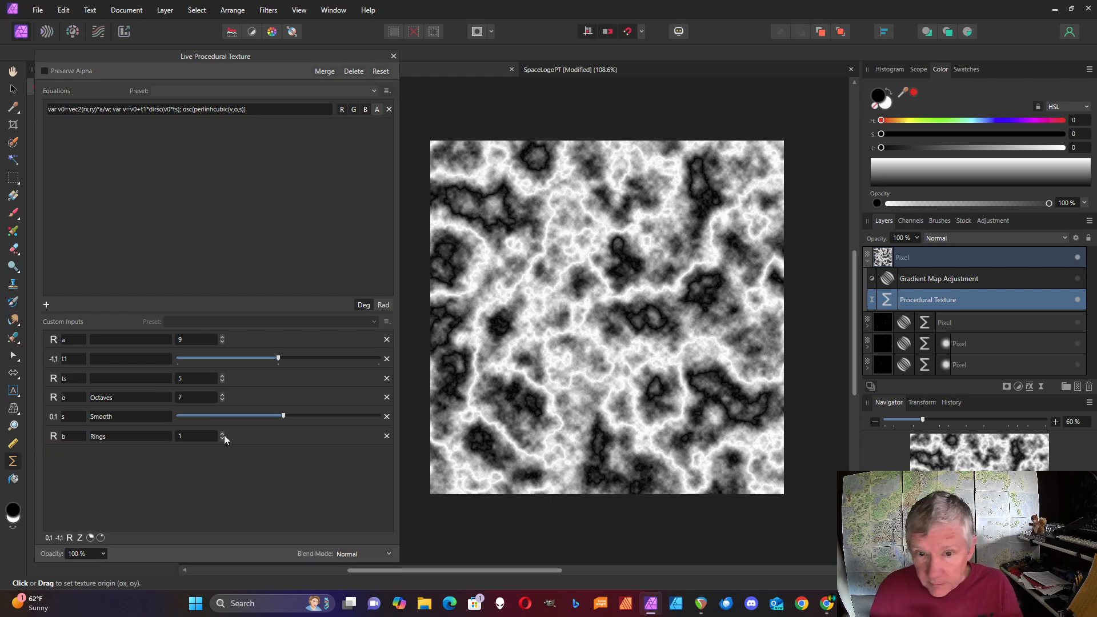
Multiply the noise by b inside the oscillation so the equation ends with osc(b*perlinhcubic(v,o,s)).
click(196, 112)
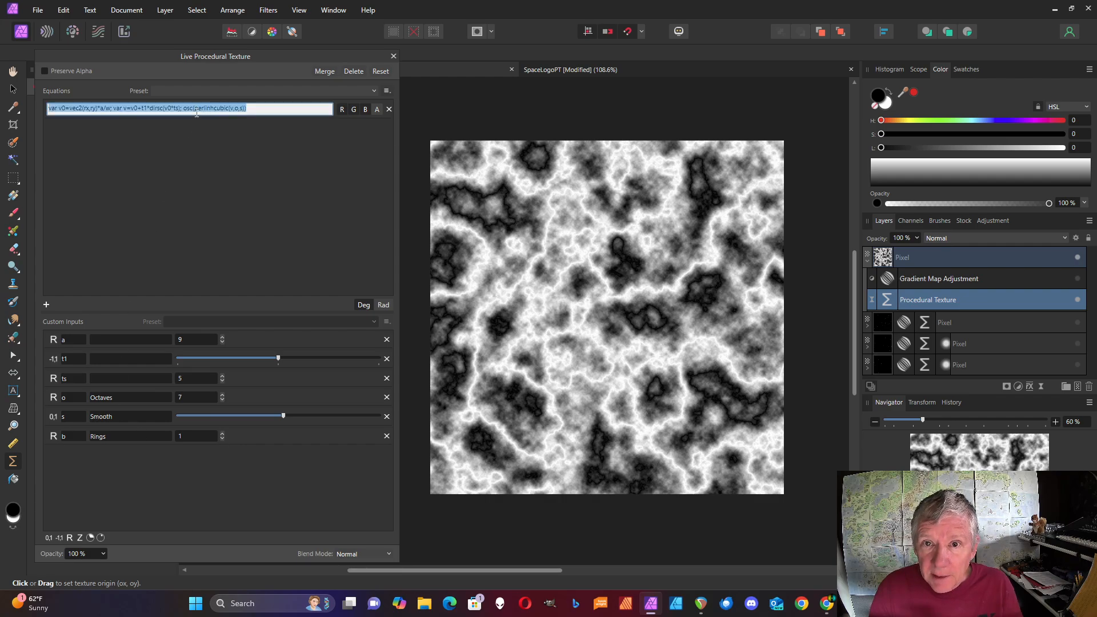
click(197, 110)
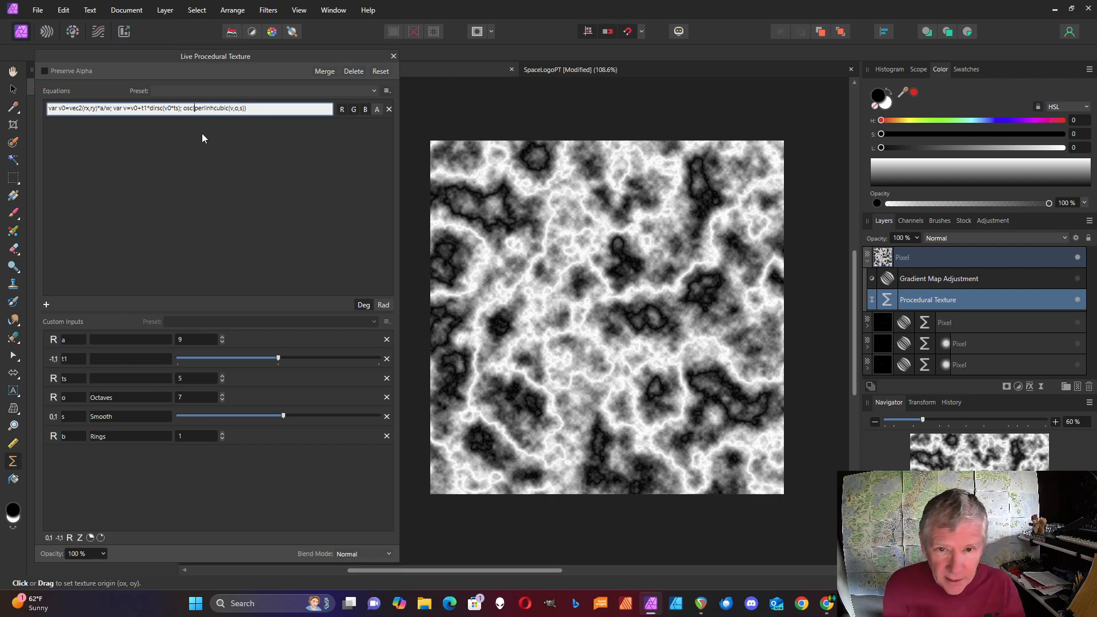
text(b*)
key(Return)
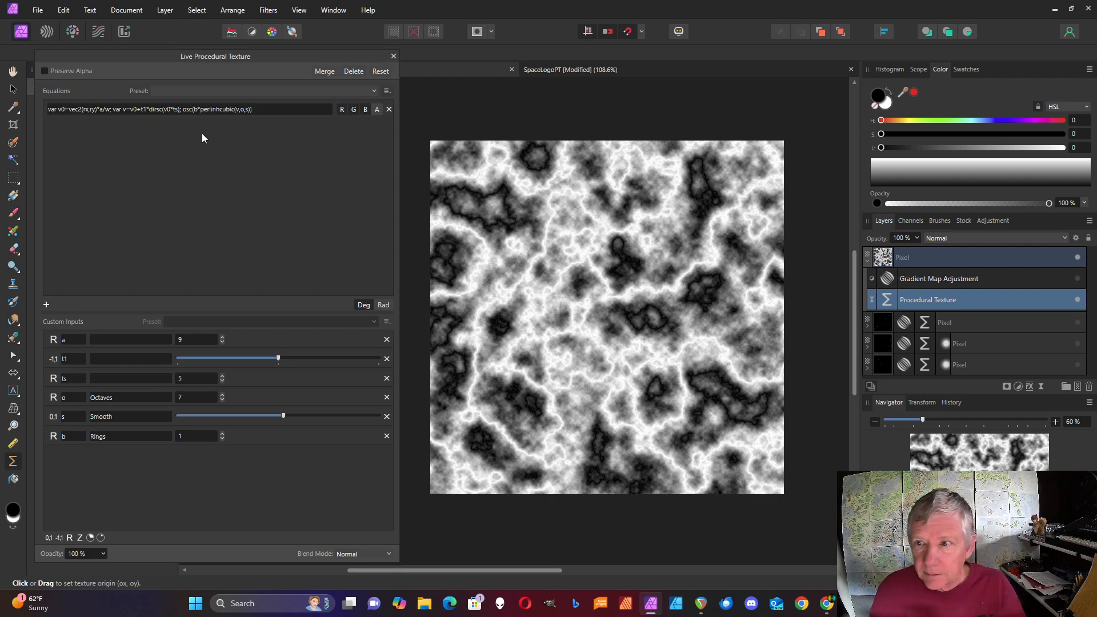
Try different Rings values up to 5, ending with Rings at 2.
click(222, 433)
click(222, 433)
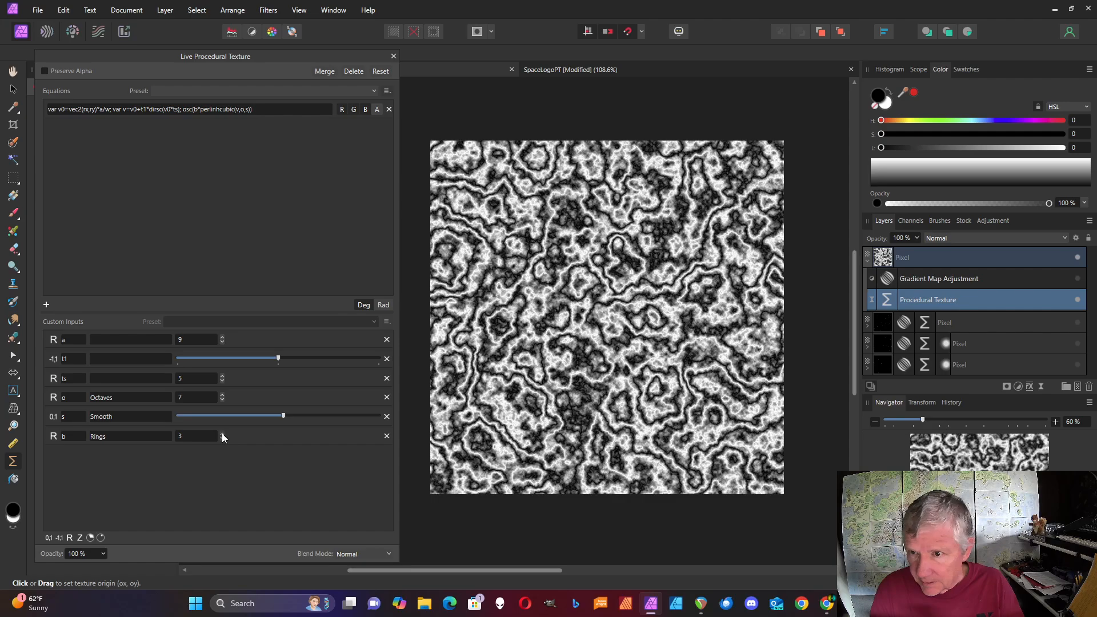
click(222, 433)
click(222, 433)
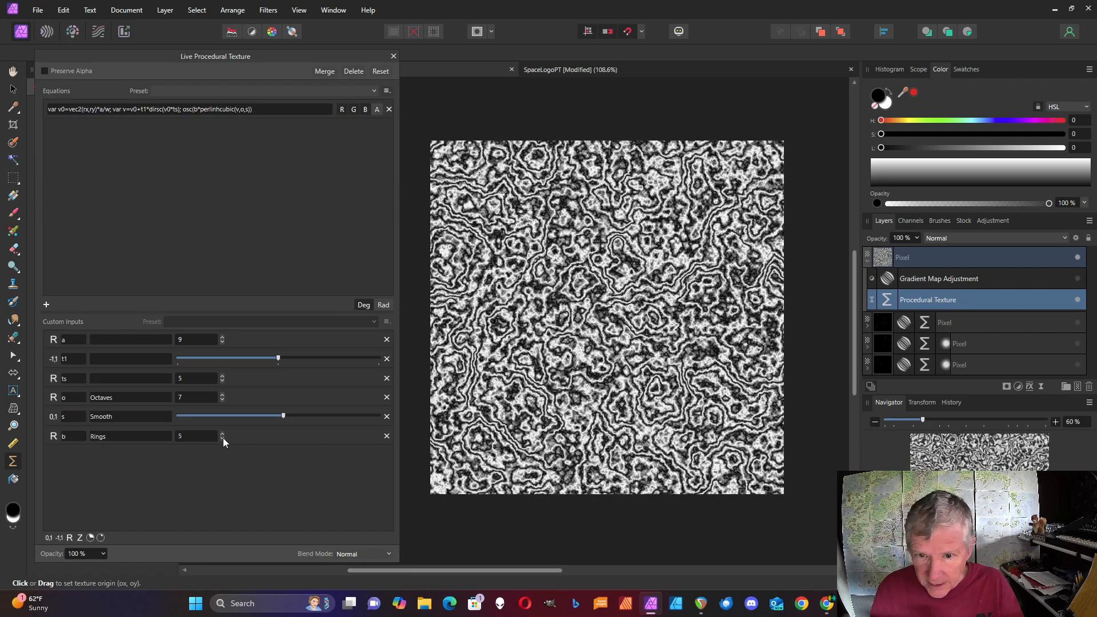
click(223, 439)
click(223, 438)
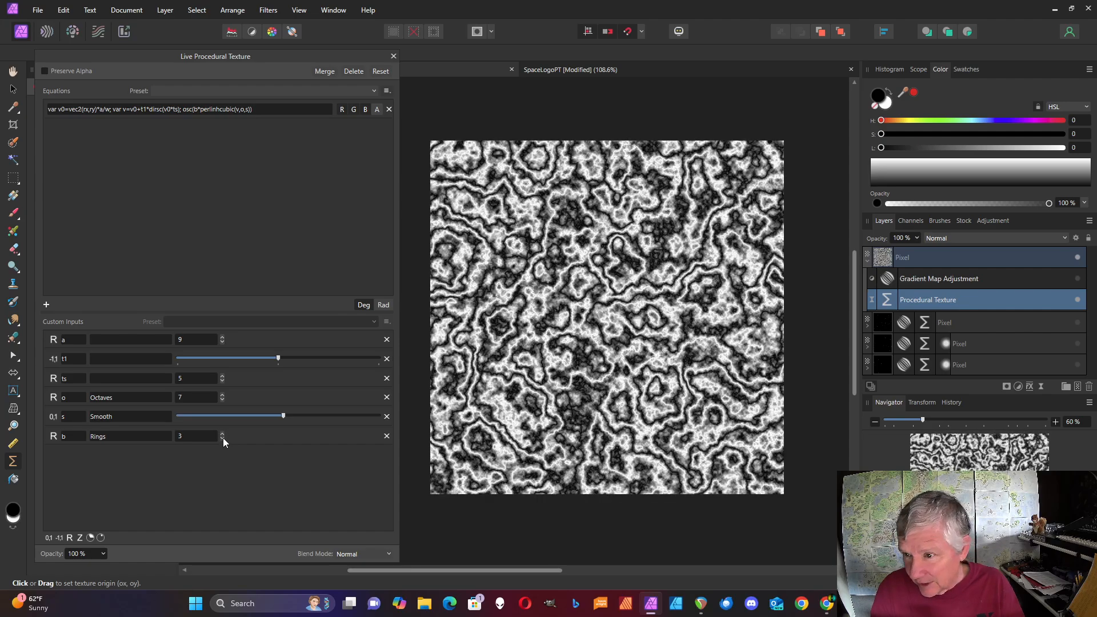
click(222, 438)
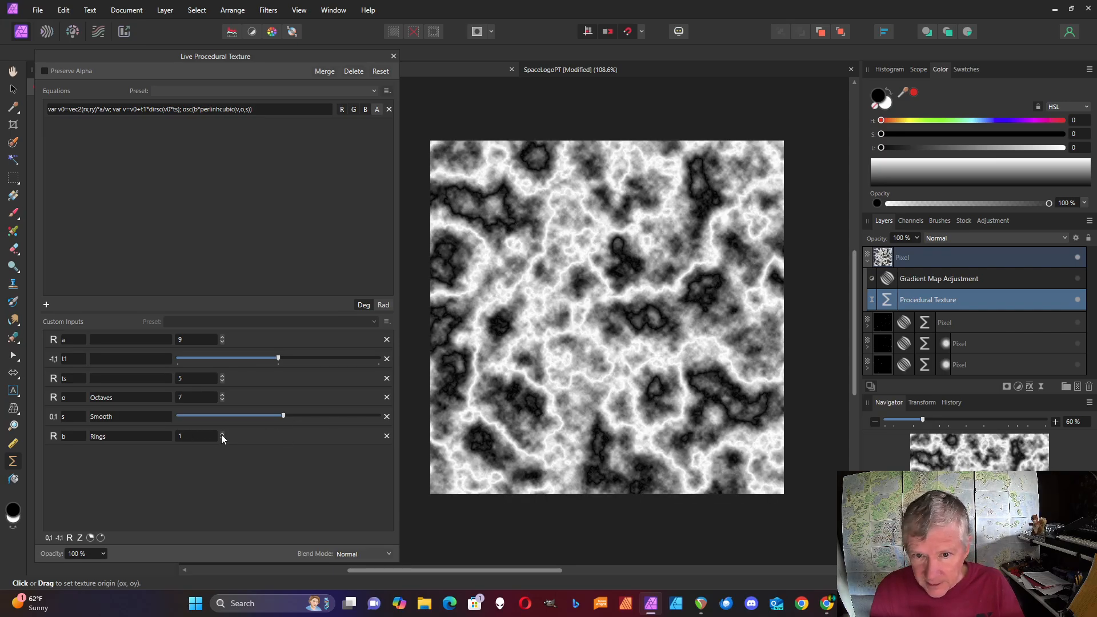
click(222, 434)
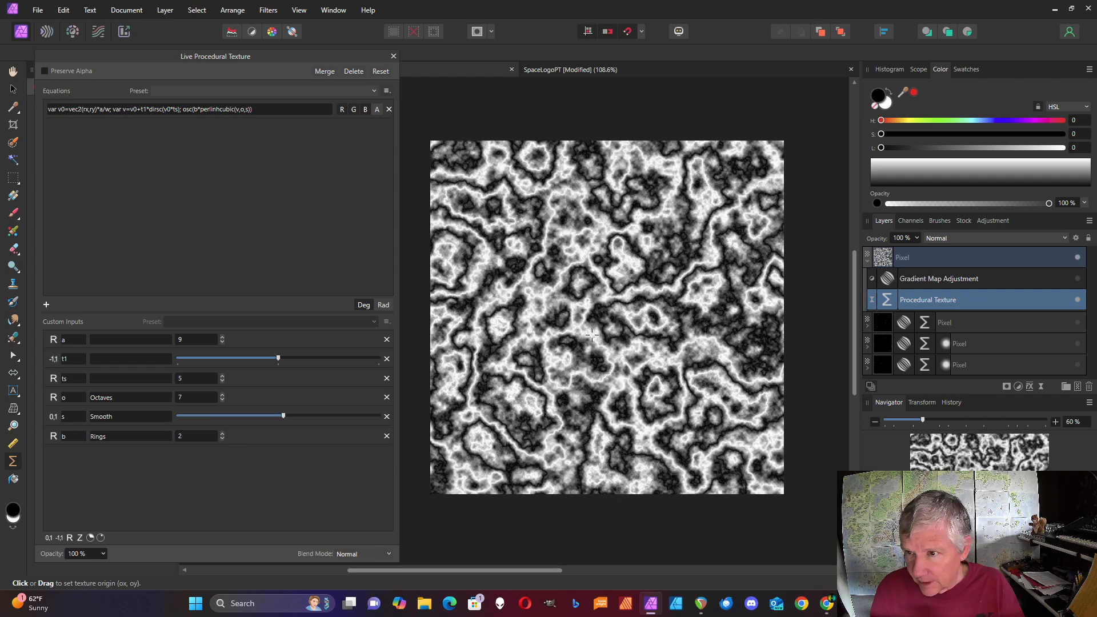
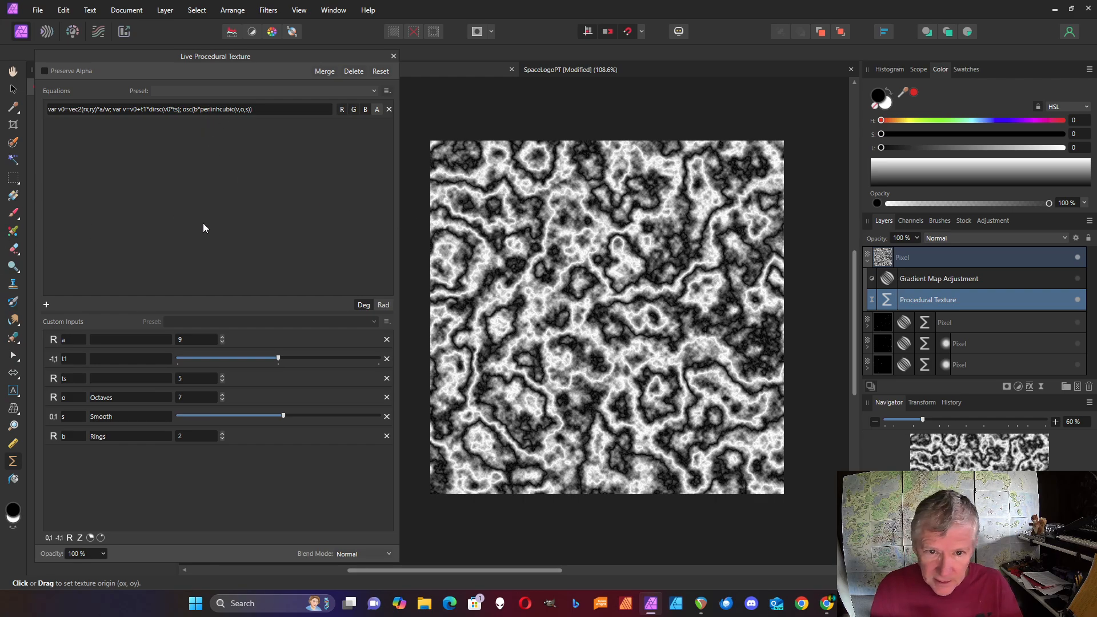
Lower Smooth to about 40% of its range, test Rings at 4 and set Rings to 1.
click(223, 434)
click(224, 433)
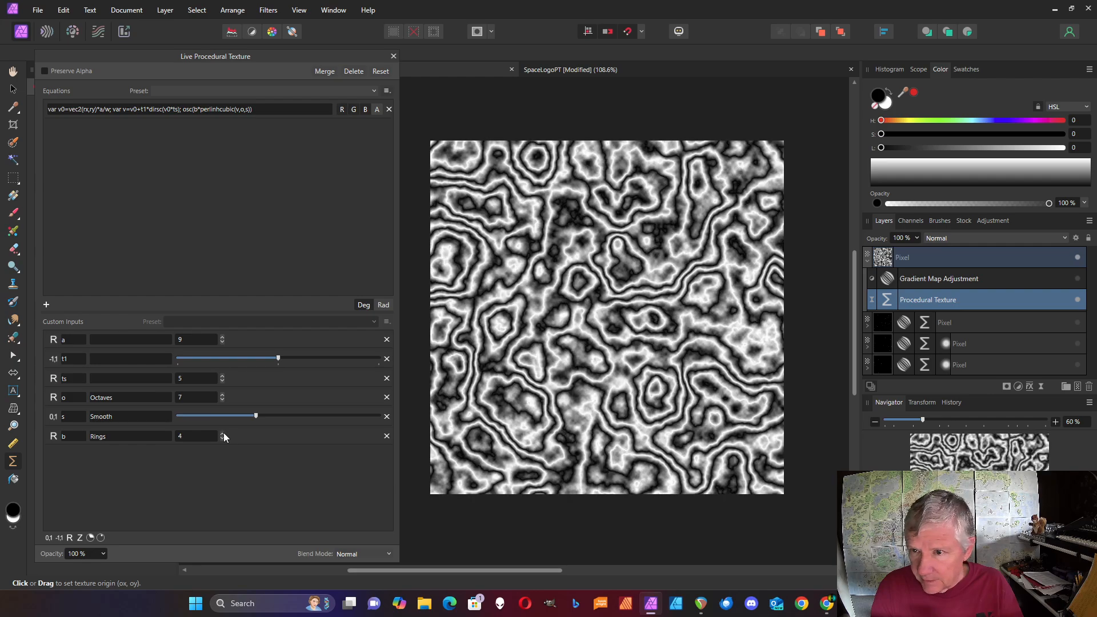
click(221, 439)
click(222, 438)
click(222, 439)
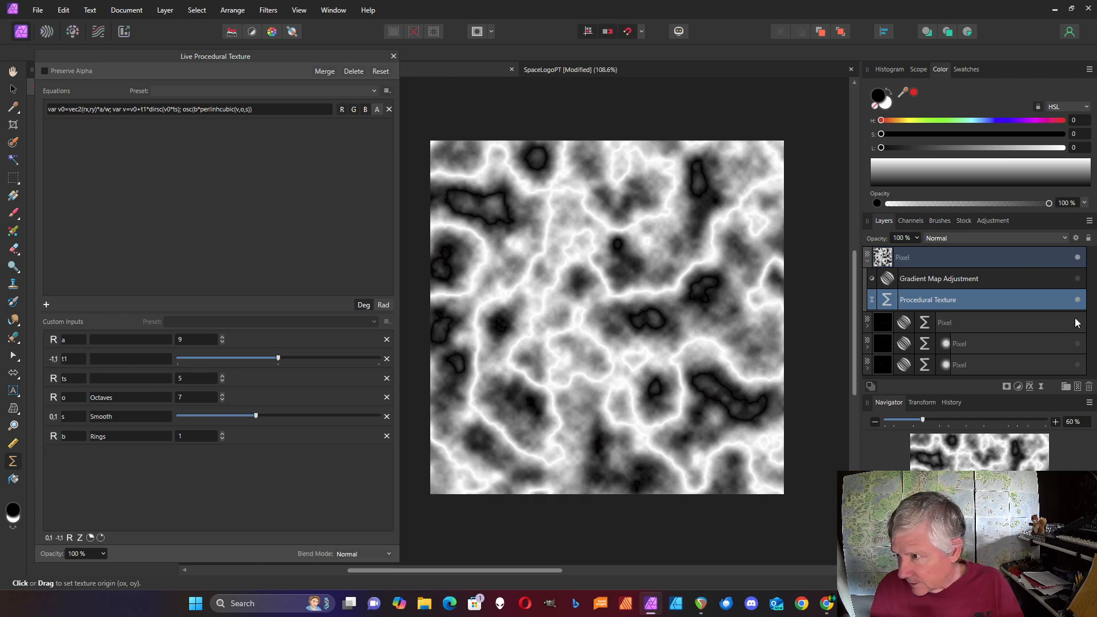
Delete the nebula layer's blue gradient map and apply the Nebula 1 gradient map preset in its place.
click(1078, 279)
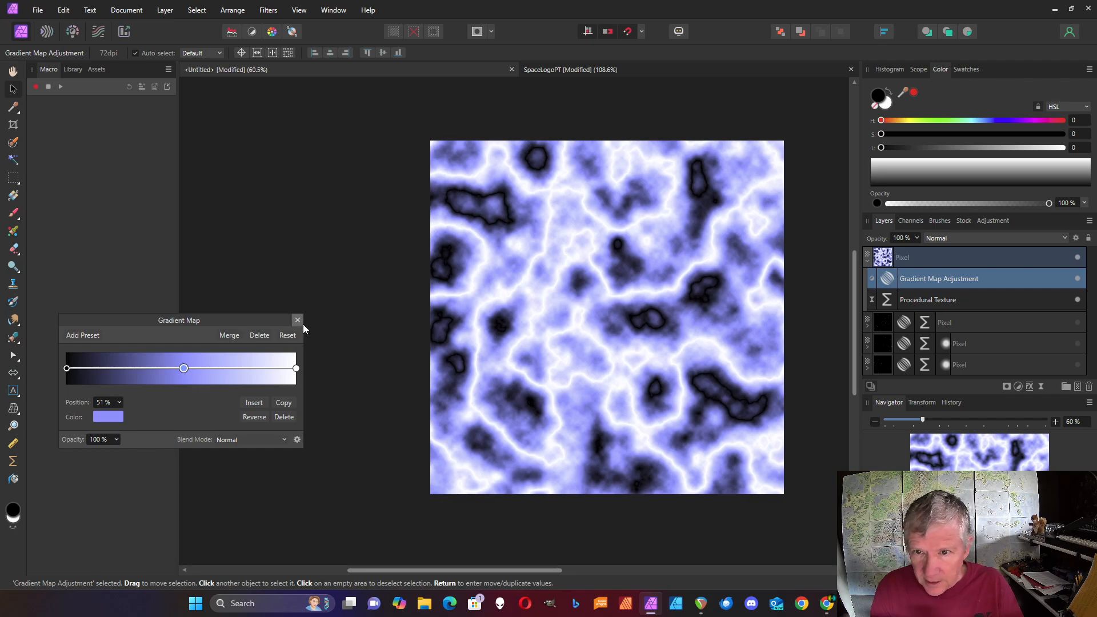
click(259, 334)
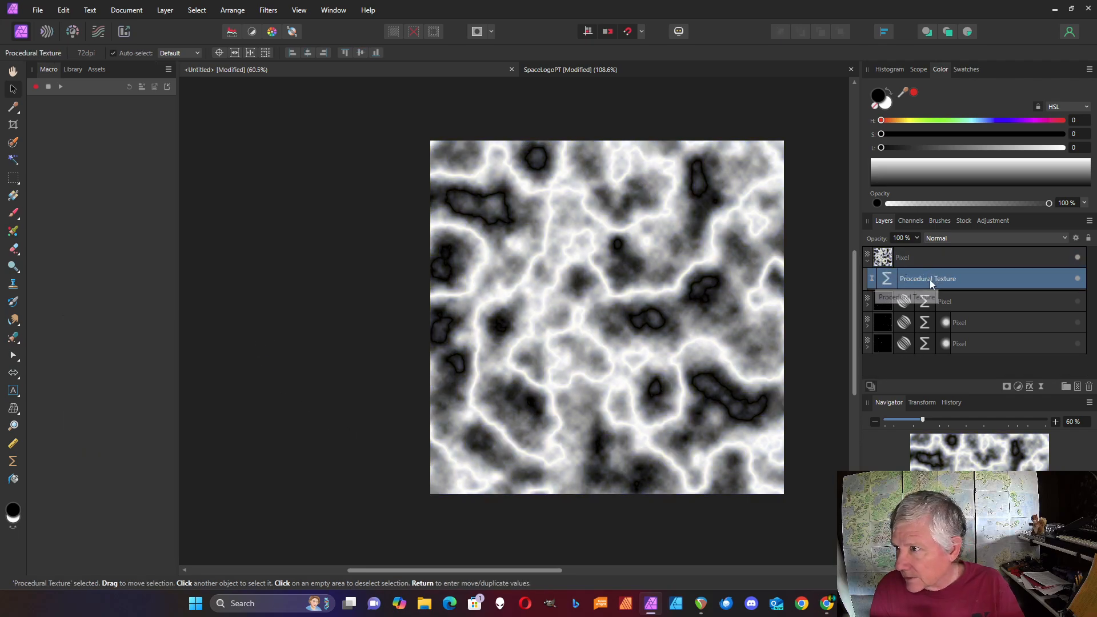
click(995, 221)
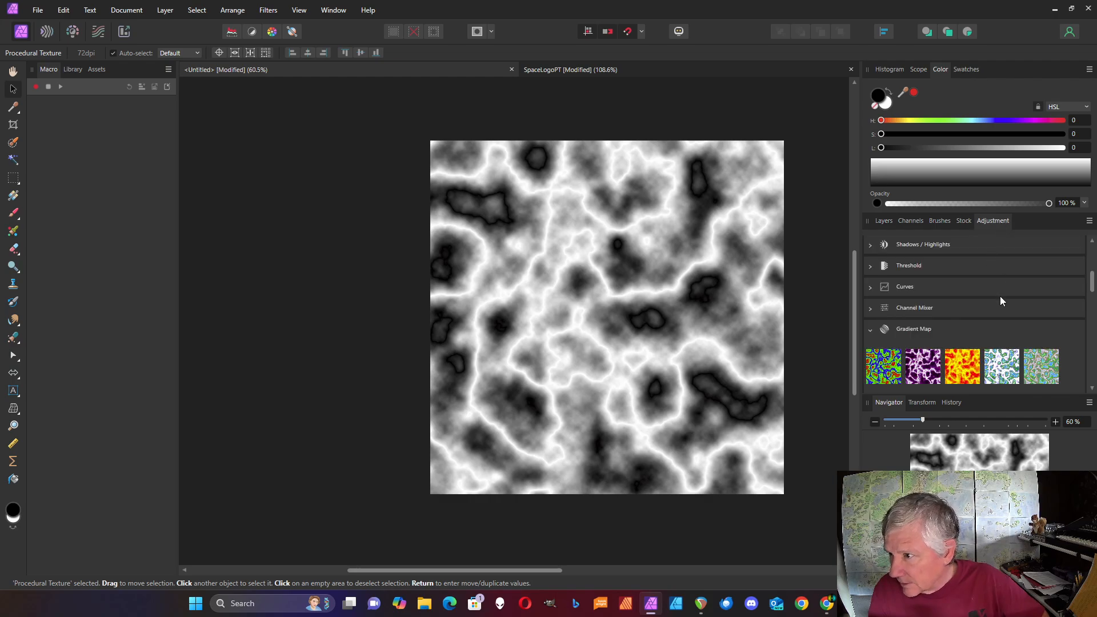
scroll(1000, 301, down, 10)
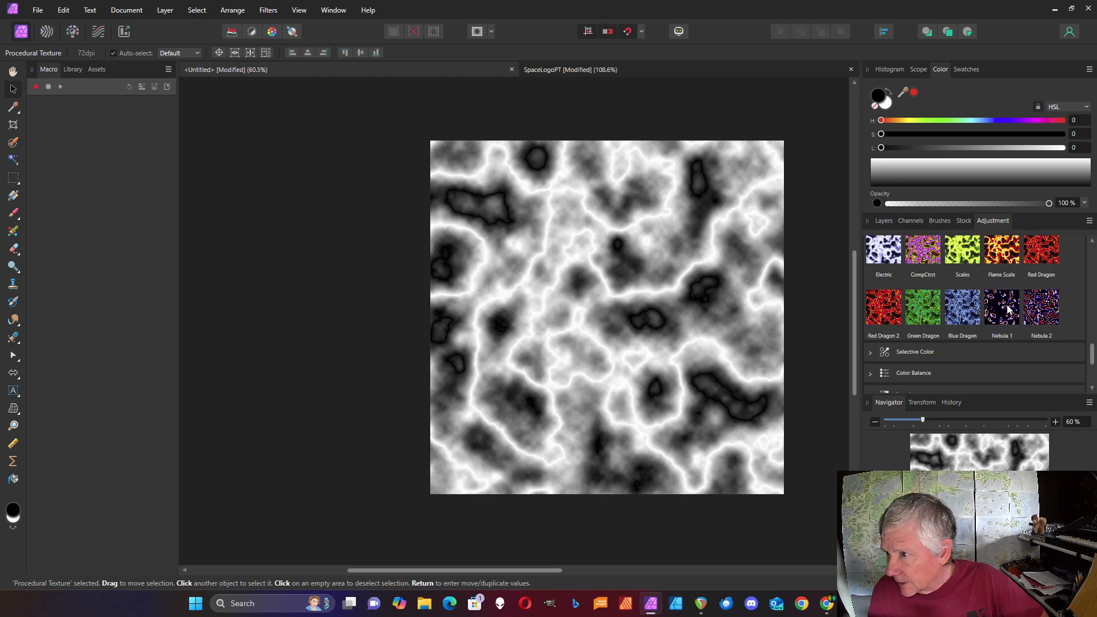
click(1008, 308)
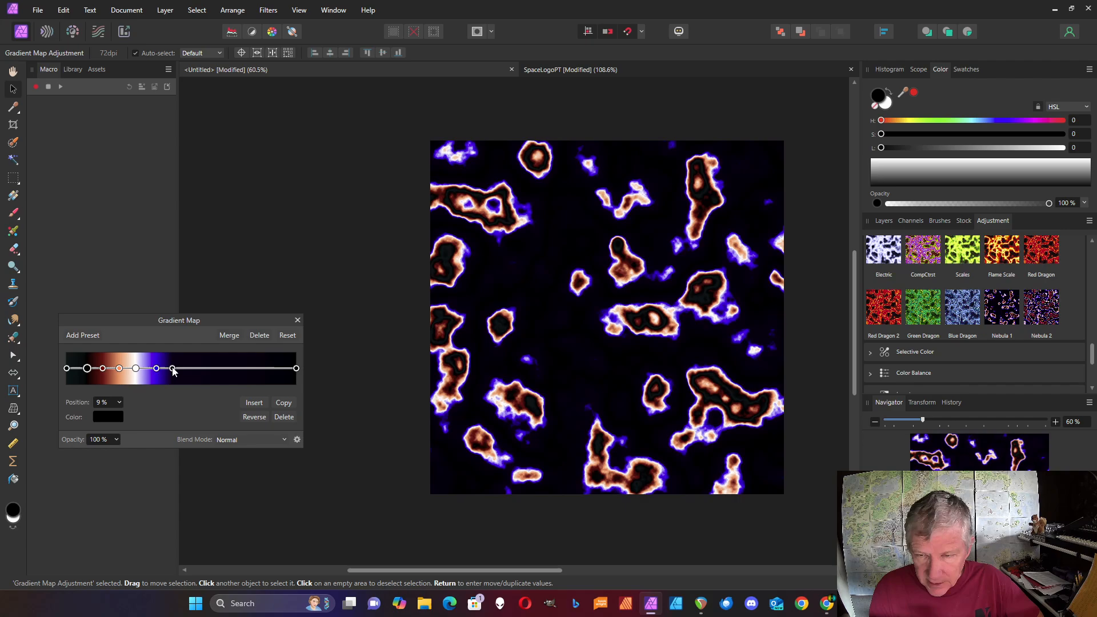
Spread the gradient map's inner stops to positions of about 19, 26, 36, 43, 53 and 65%.
drag(172, 369, 230, 370)
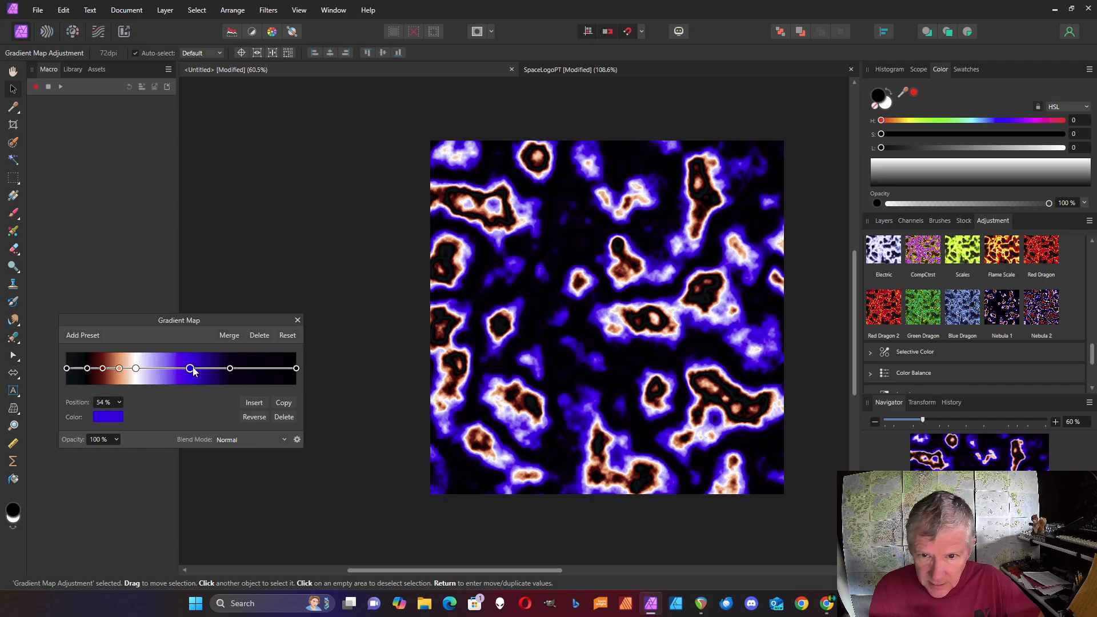
drag(227, 368, 217, 369)
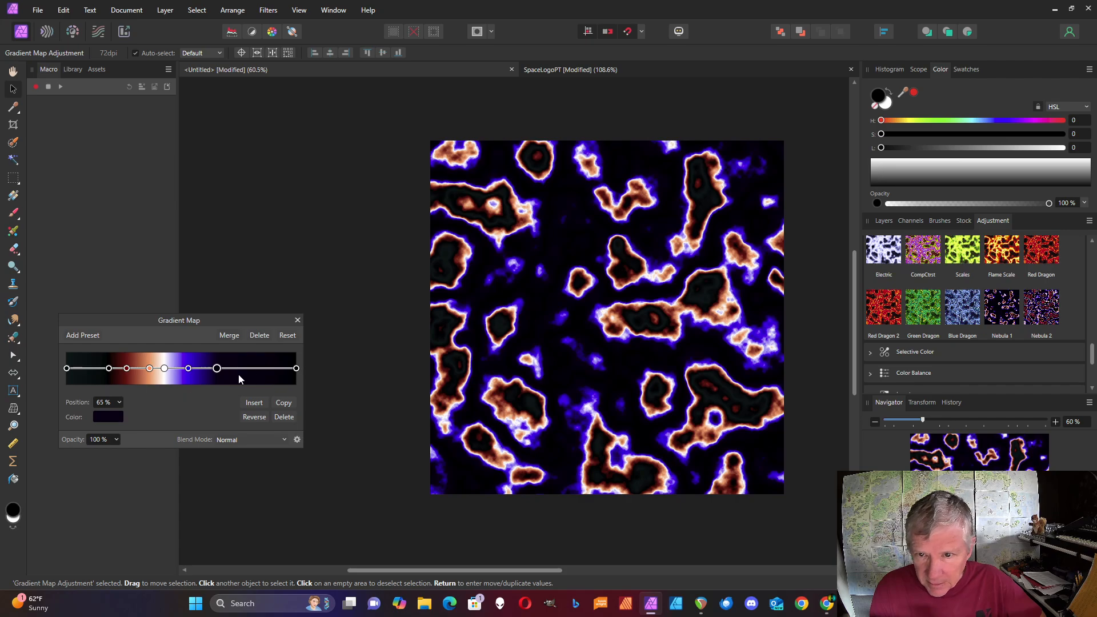
Review the position and colour of each stop along the Nebula 1 gradient.
click(110, 368)
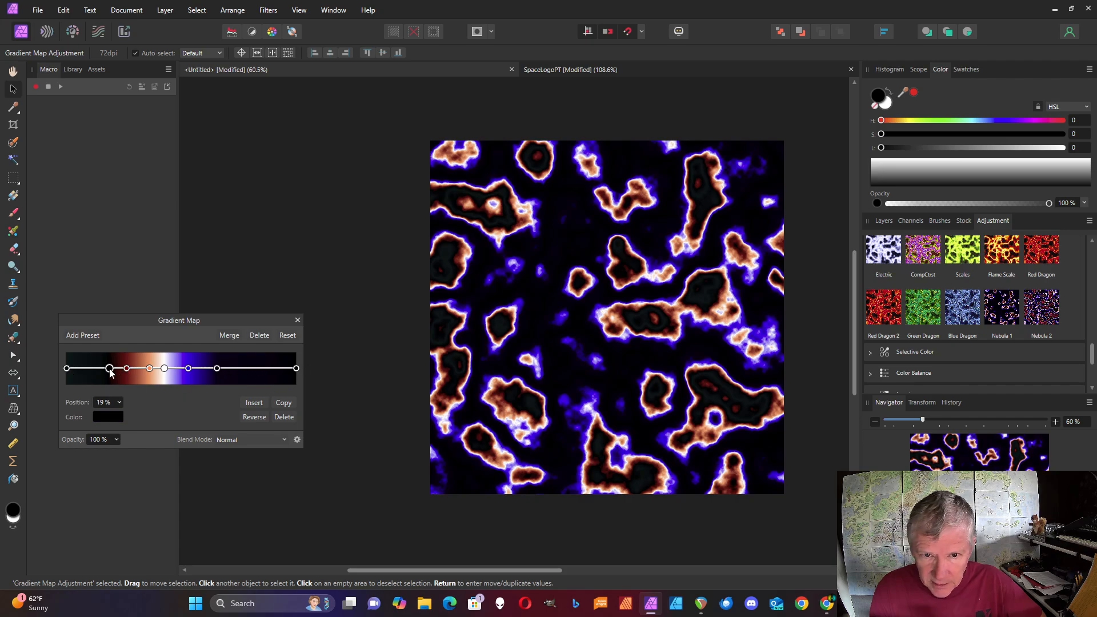
click(66, 368)
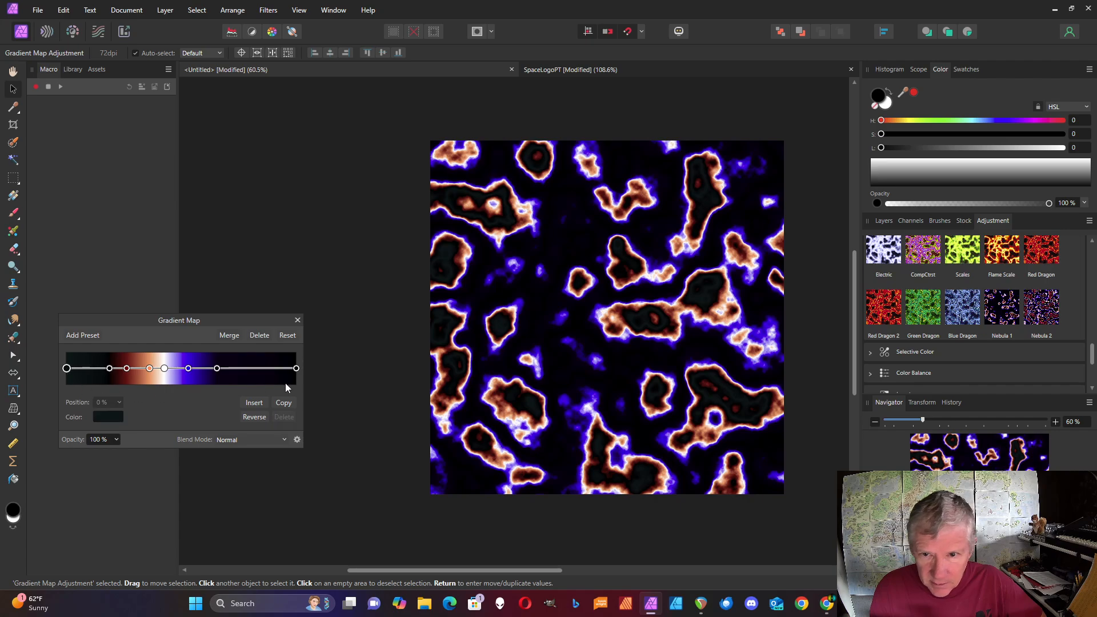
click(127, 368)
click(111, 417)
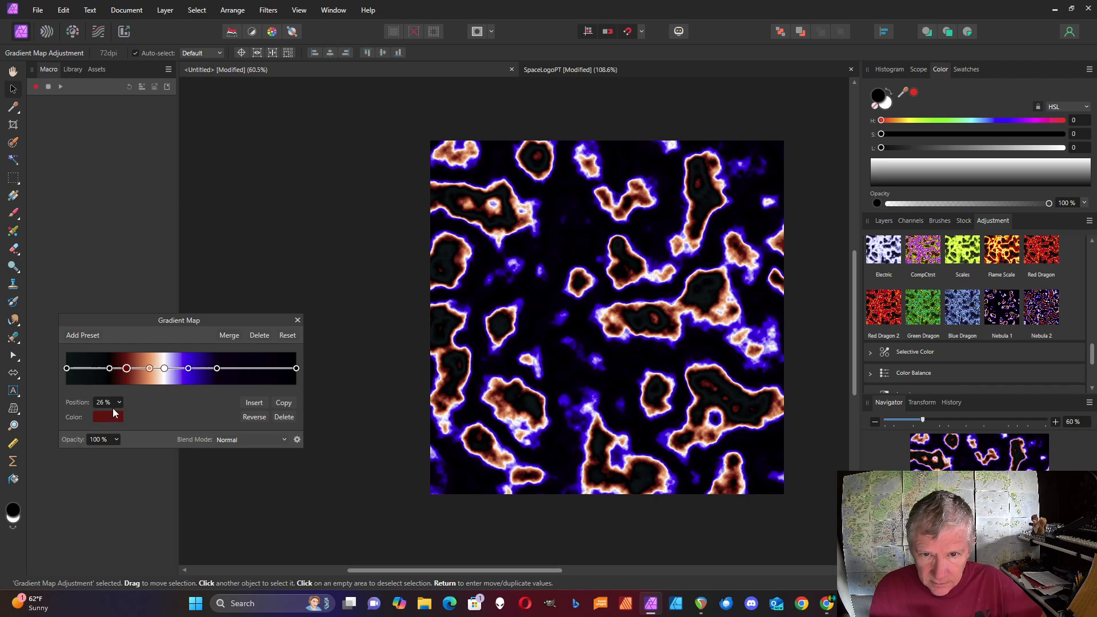
click(149, 368)
click(112, 417)
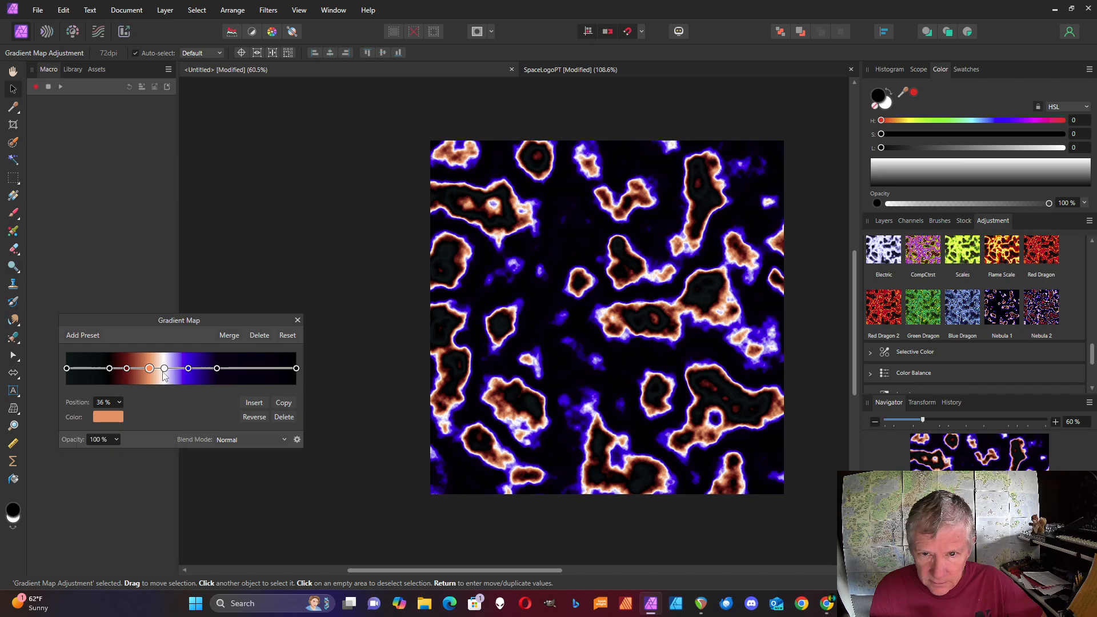
click(164, 368)
click(106, 419)
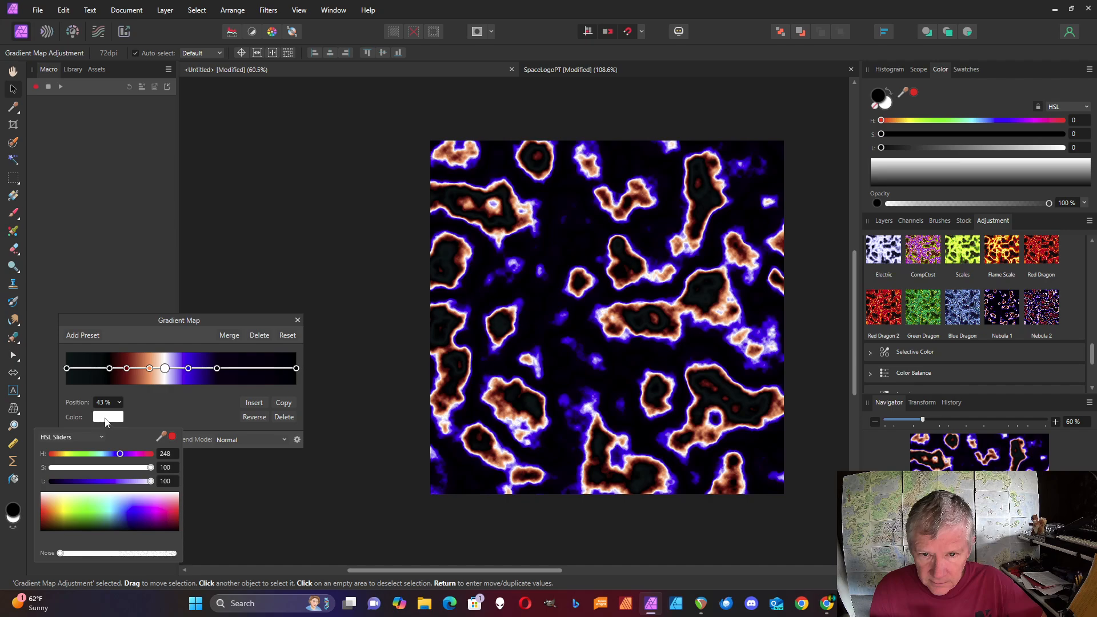
click(188, 369)
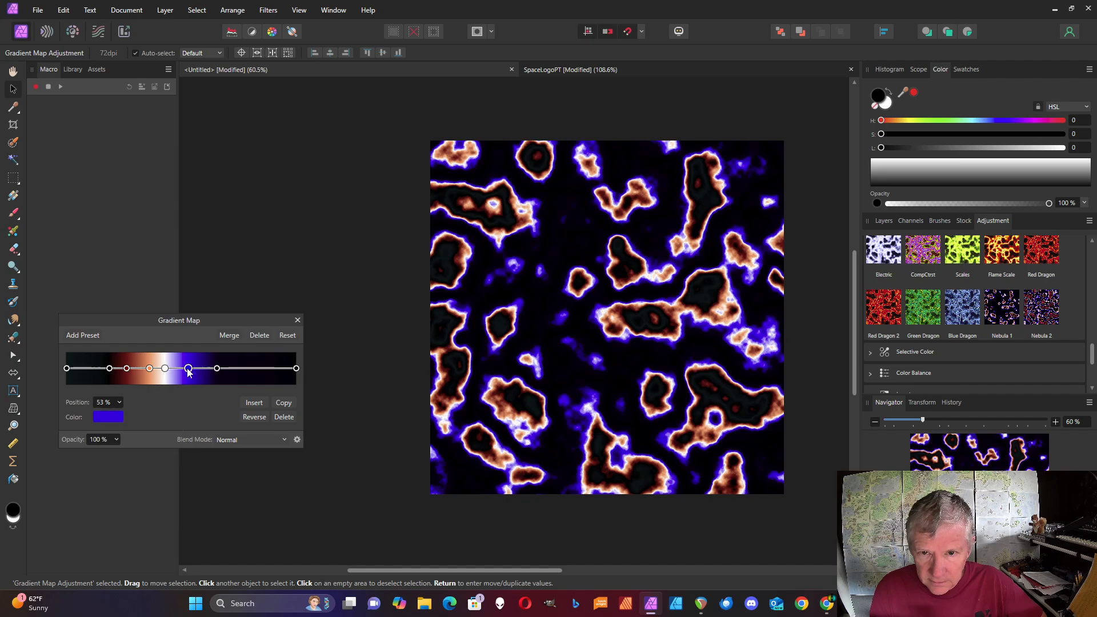
click(108, 417)
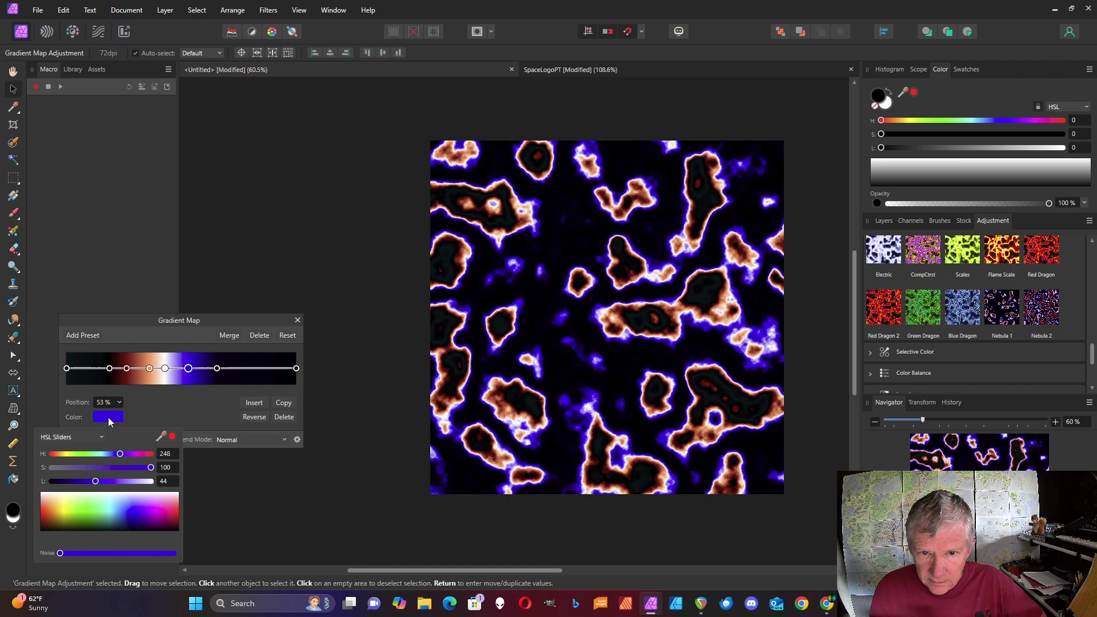
click(217, 369)
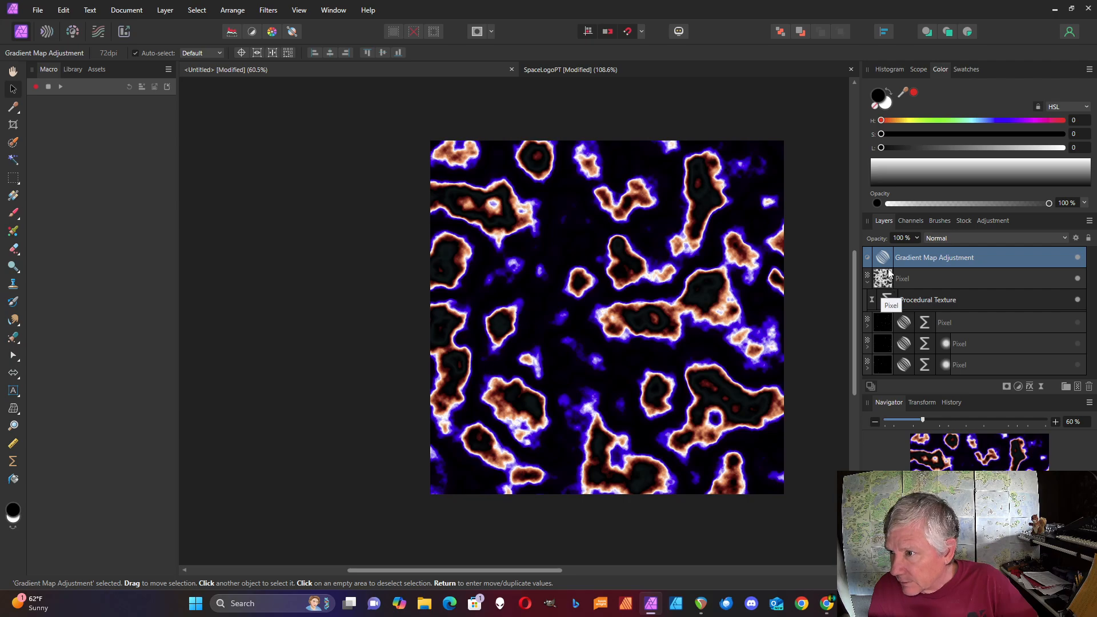
Nest the Gradient Map Adjustment inside the nebula's Pixel layer, above its Procedural Texture, and check the layer by toggling its visibility.
drag(886, 258, 890, 292)
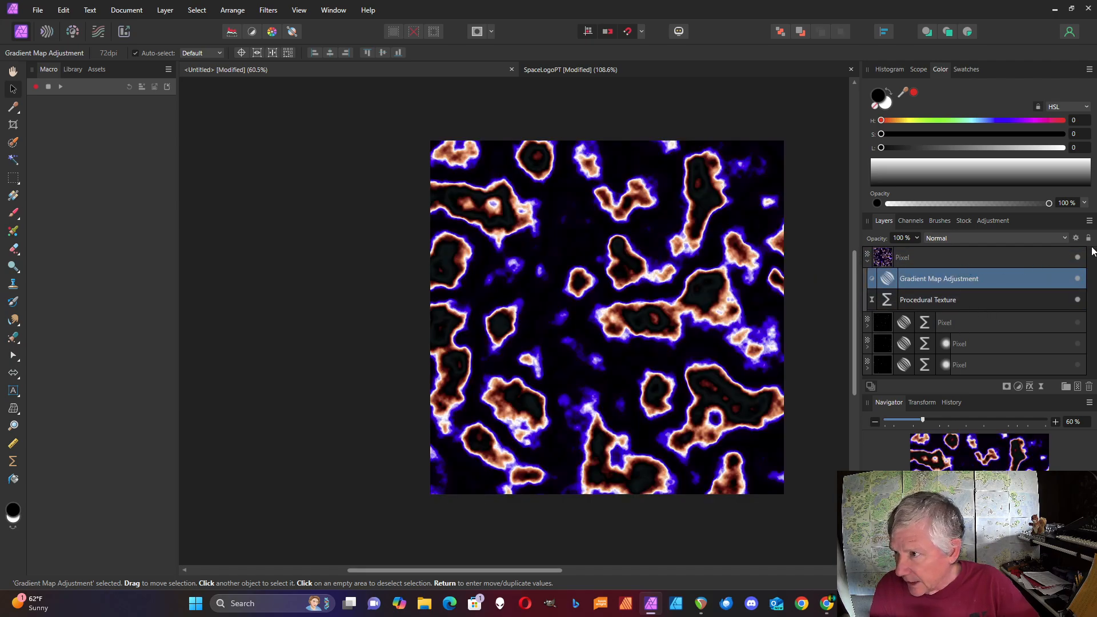
click(1077, 258)
click(1078, 258)
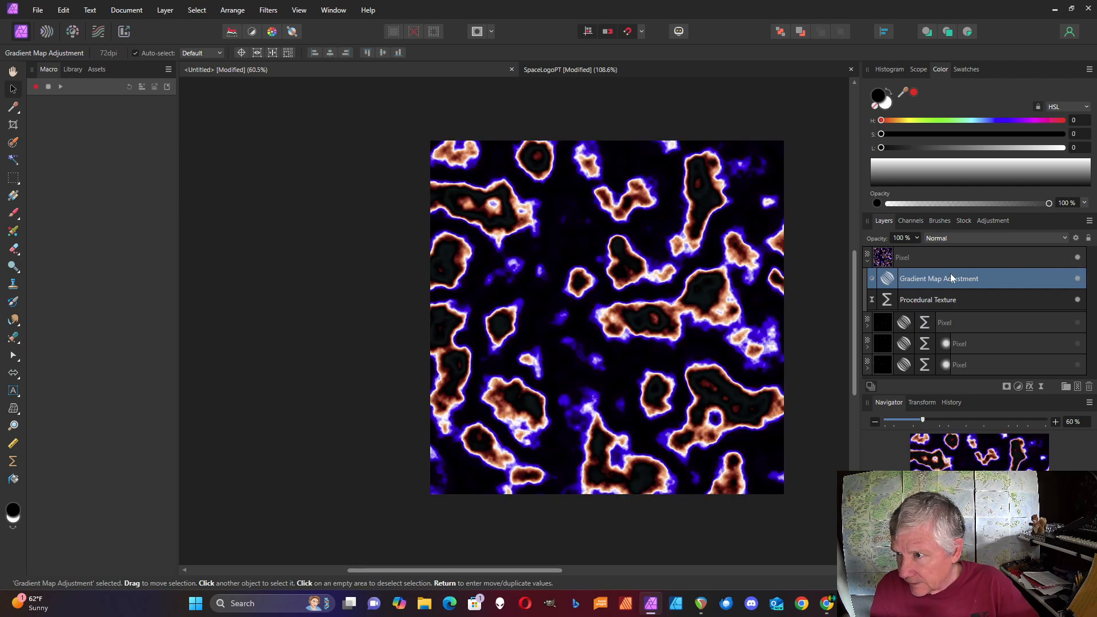
Set the nebula Pixel layer's blend mode to Screen and turn on the three star layers beneath it.
click(949, 259)
click(1078, 323)
click(1078, 343)
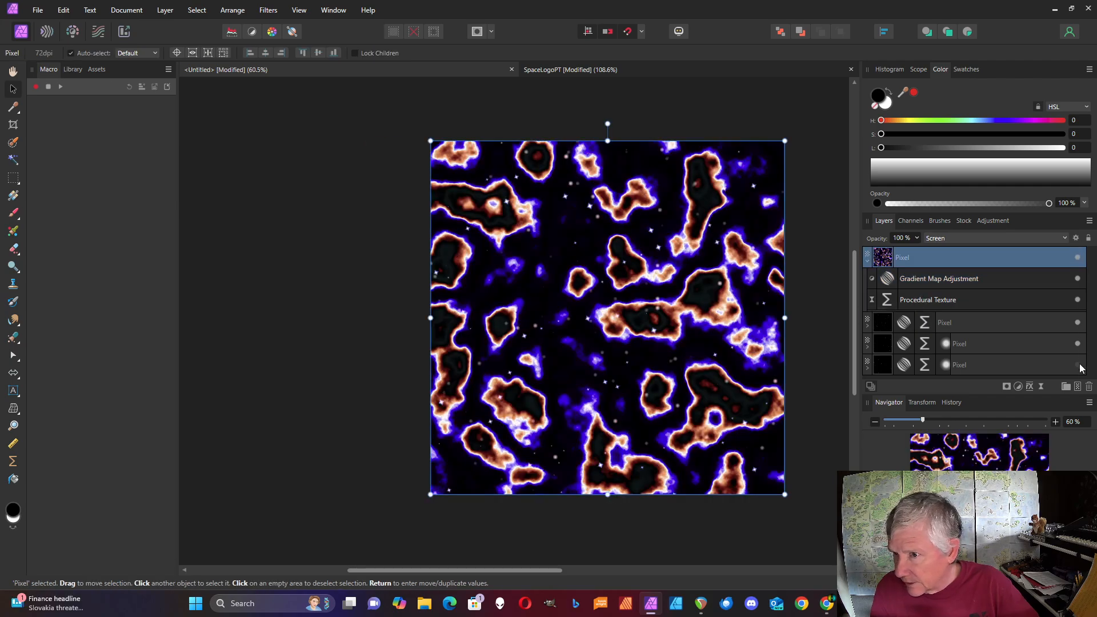
click(1078, 365)
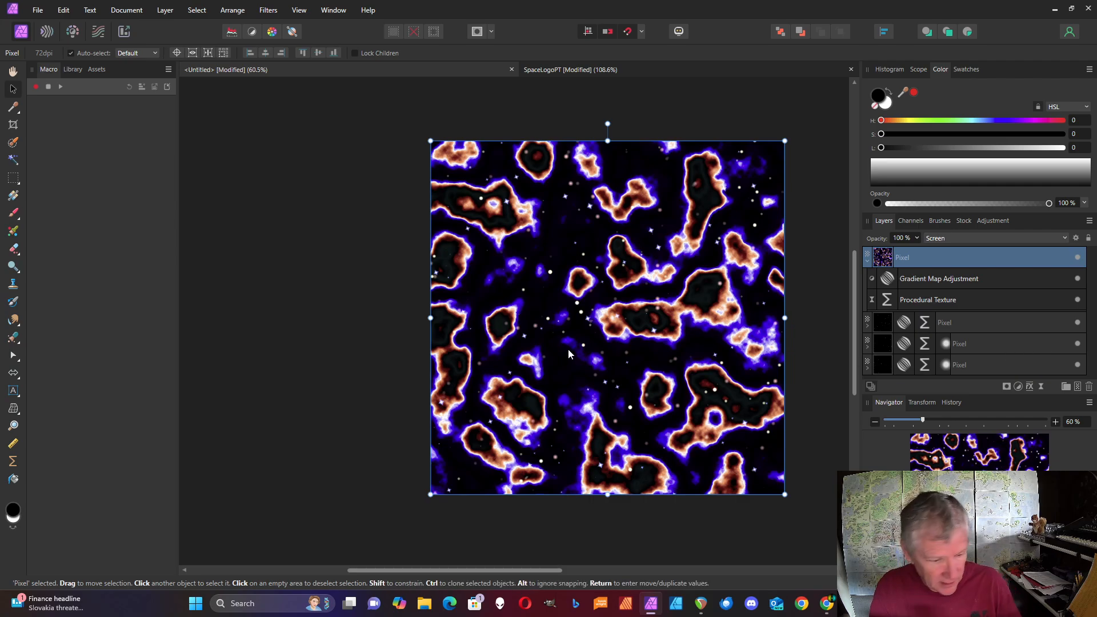
scroll(568, 348, up, 4)
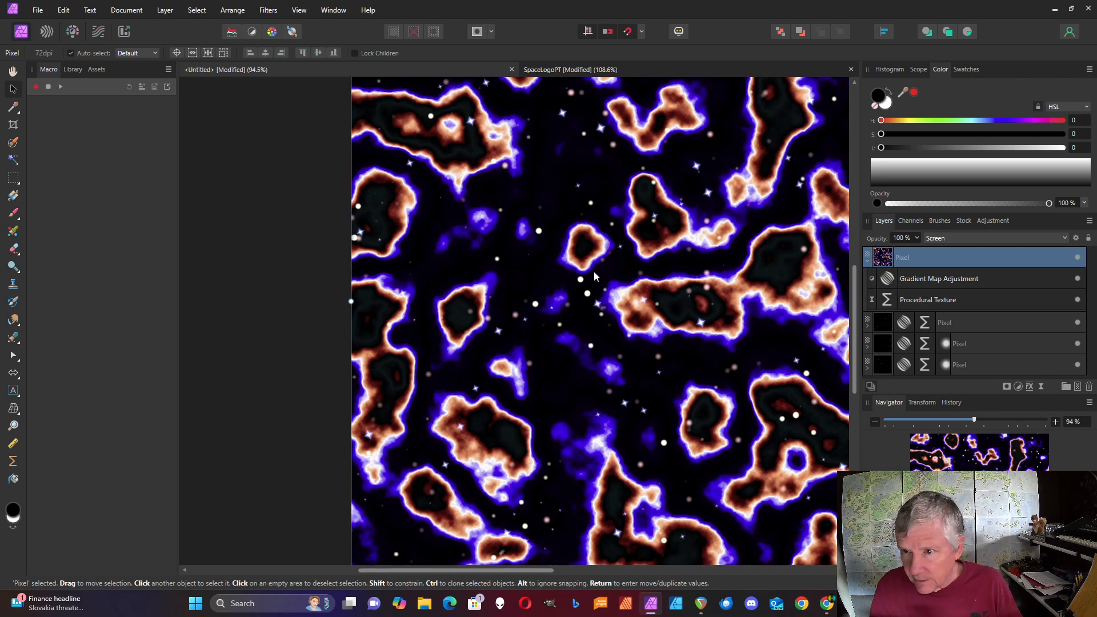
scroll(591, 271, down, 1)
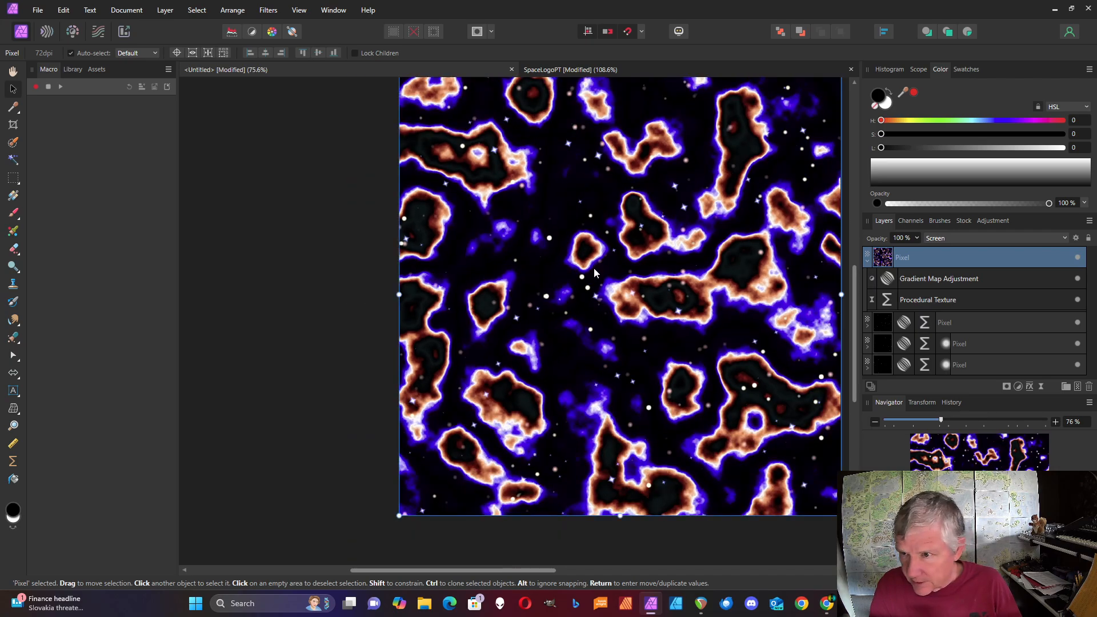
Add a real-number custom input c to the nebula's procedural texture and set it to 3.
double_click(888, 301)
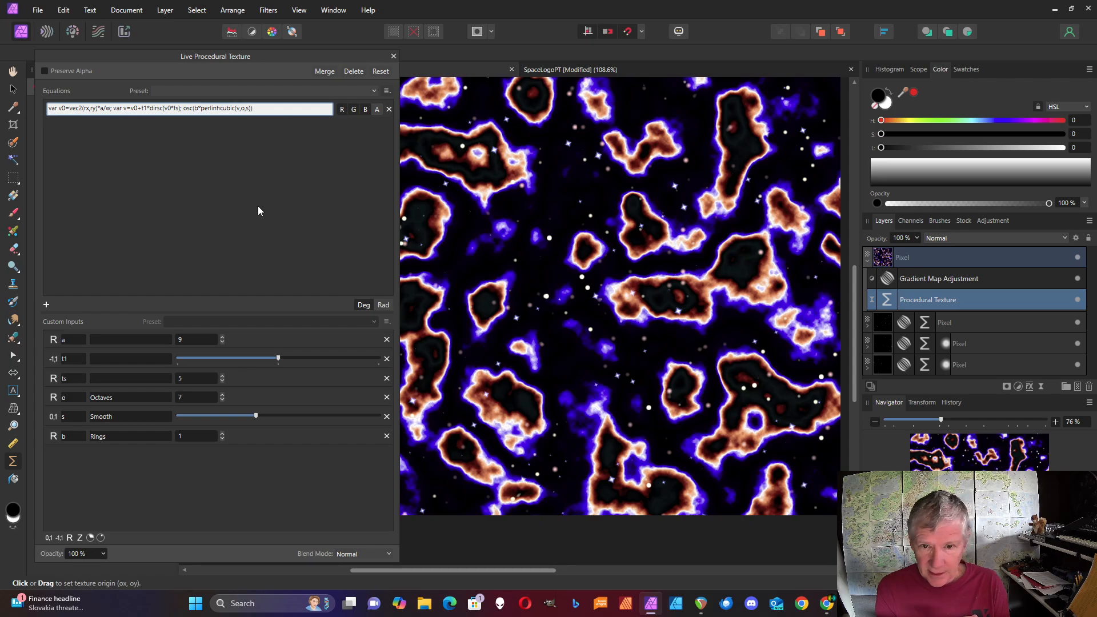
click(69, 537)
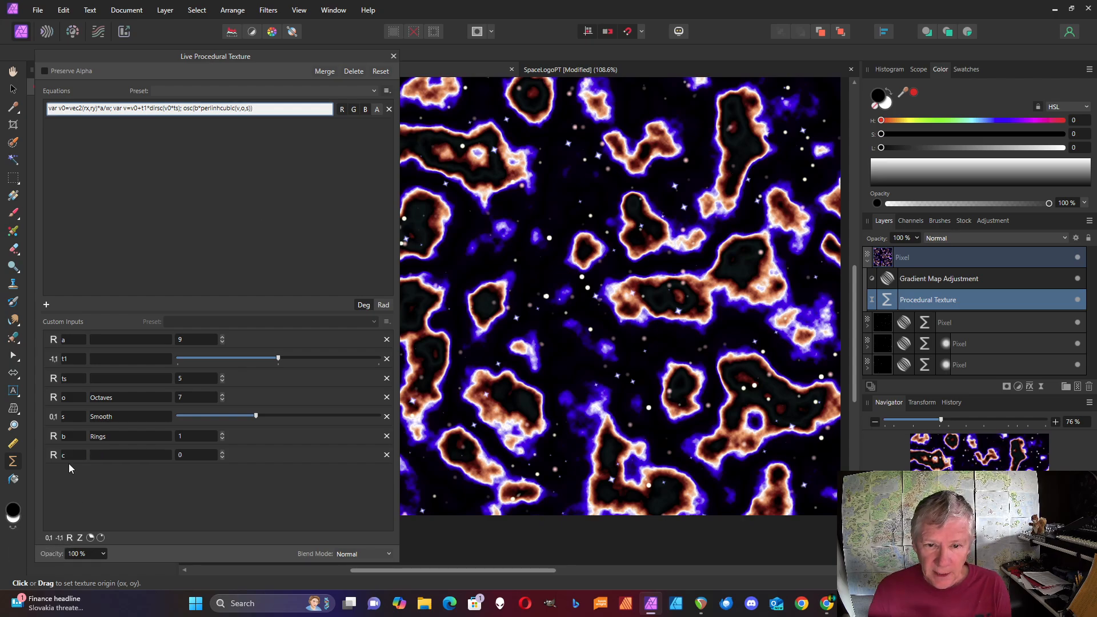
click(223, 452)
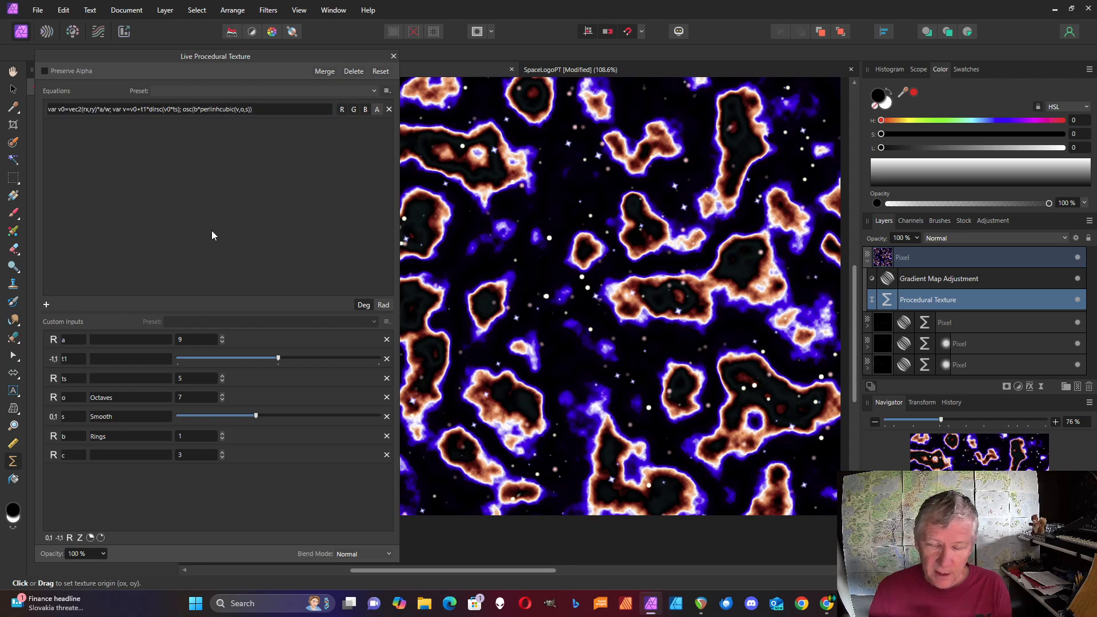
Multiply the oscillation by a larger-scale noise so the equation ends with osc(b*perlinhcubic(v,o,s))*perlinhcubic(v/c,o,s/c).
click(255, 112)
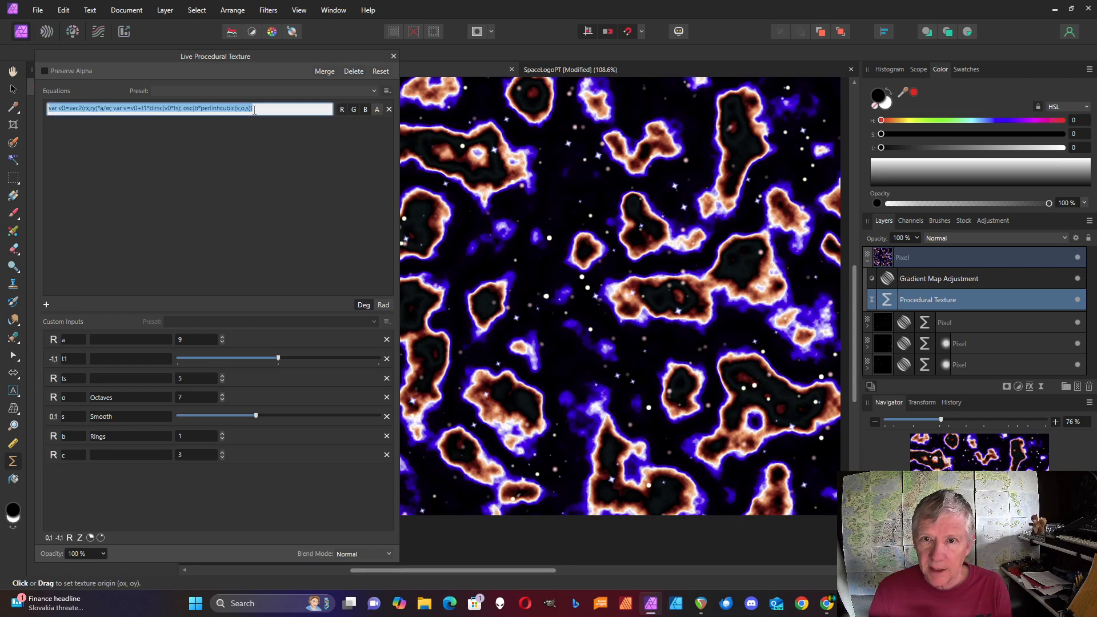
click(255, 112)
text(*)
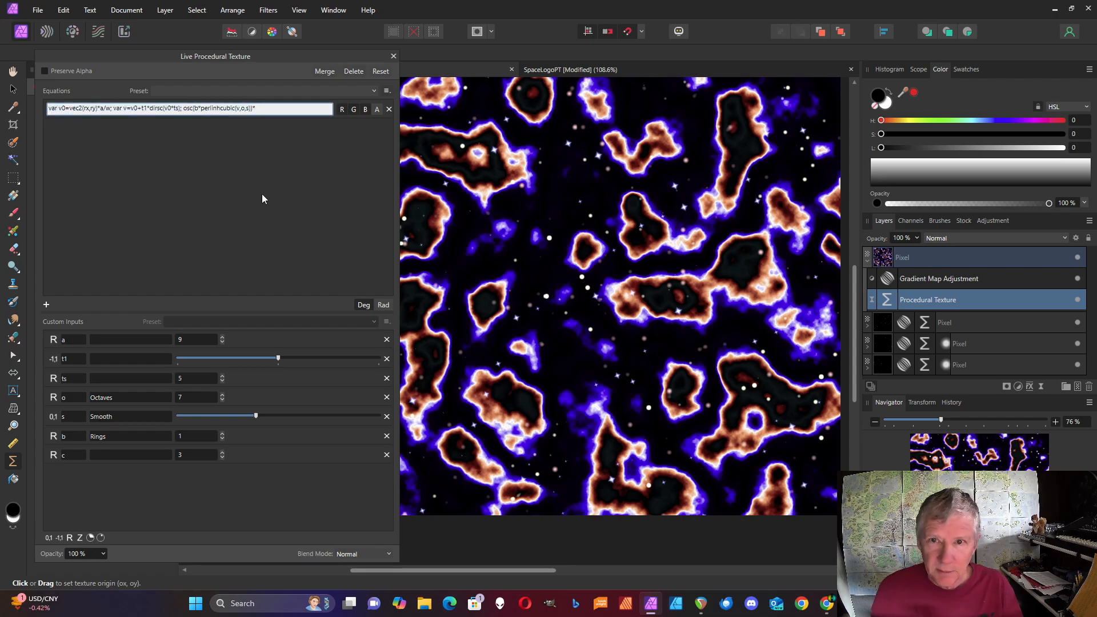
text(perlinhcubic(v,o,s))
key(Left)
key(Left)
key(Left)
key(Left)
key(Left)
text(/)
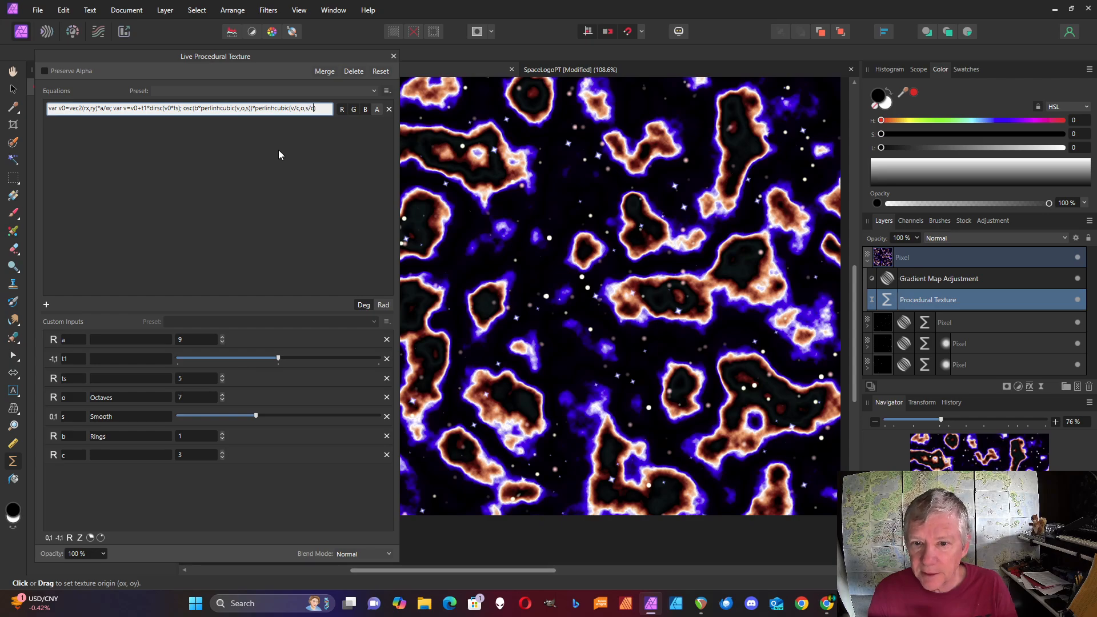
key(Return)
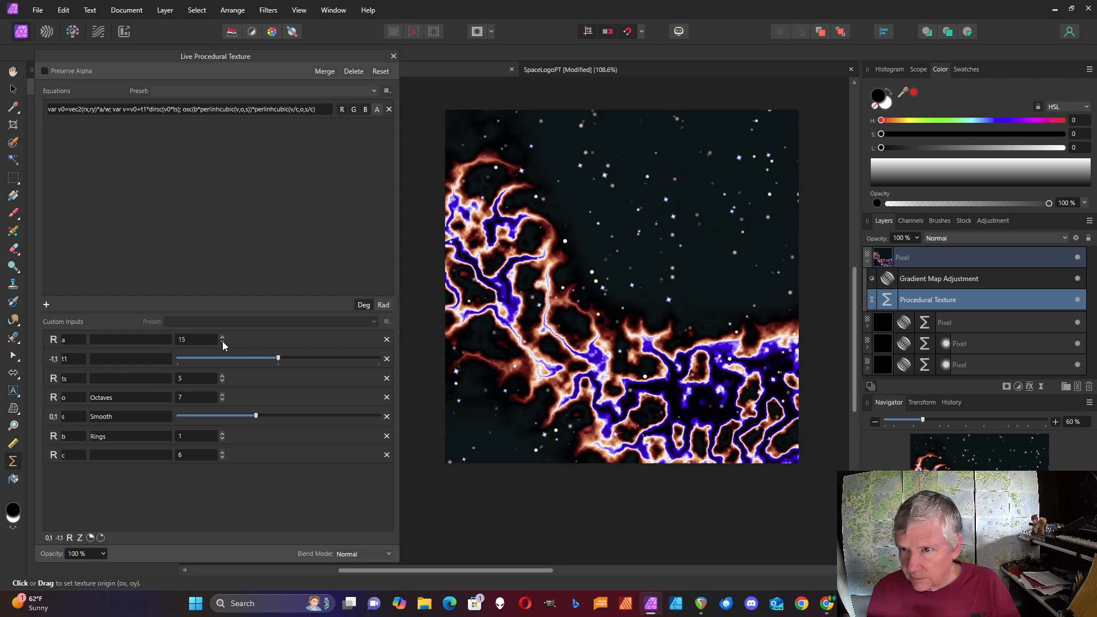
Set c to 6 and a to 8, and shift the texture origin towards the left of the canvas.
click(222, 342)
click(222, 342)
drag(566, 372, 433, 360)
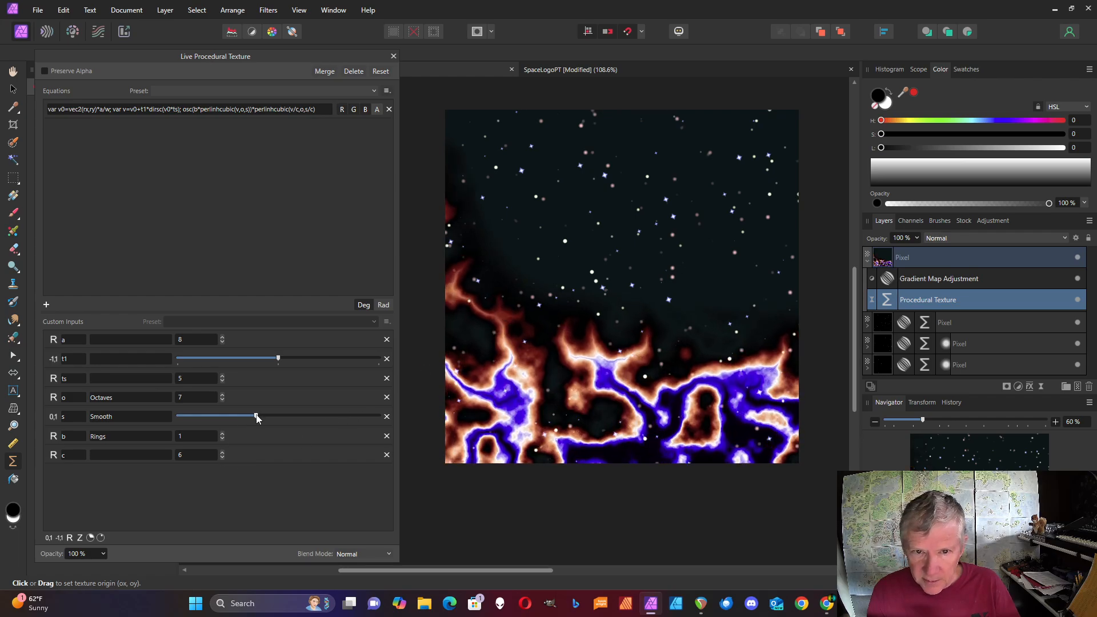
Raise t1 slightly above the midpoint of its range and set a to 11.
drag(280, 358, 302, 360)
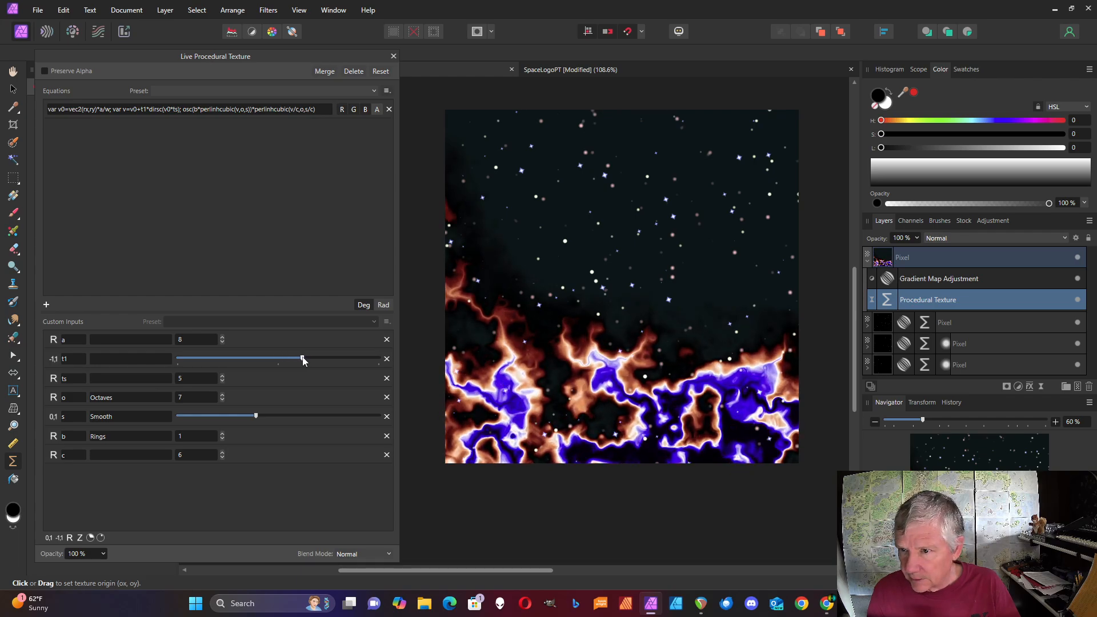
click(222, 338)
click(222, 338)
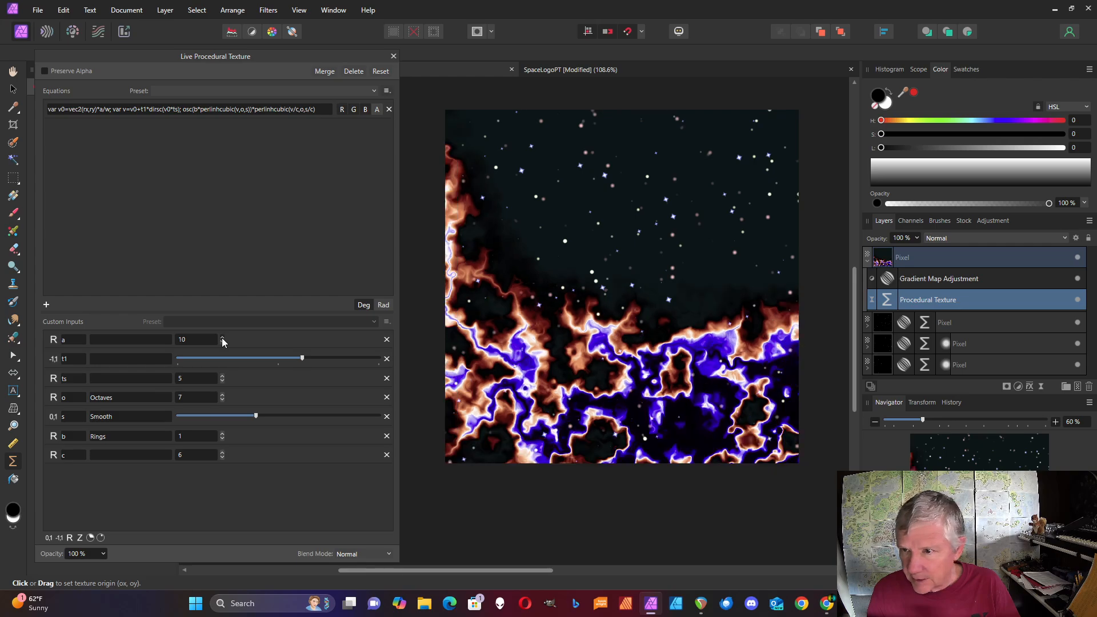
click(222, 338)
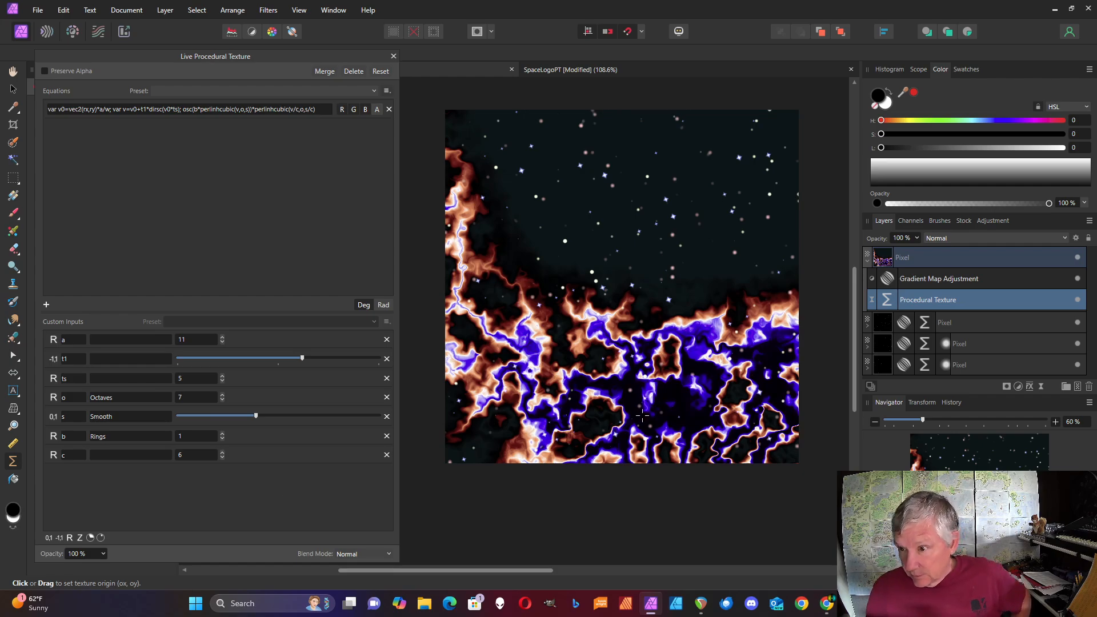
Set c to 7 and move the texture origin until the nebula sits in the right half of the canvas.
drag(699, 420, 313, 520)
click(222, 451)
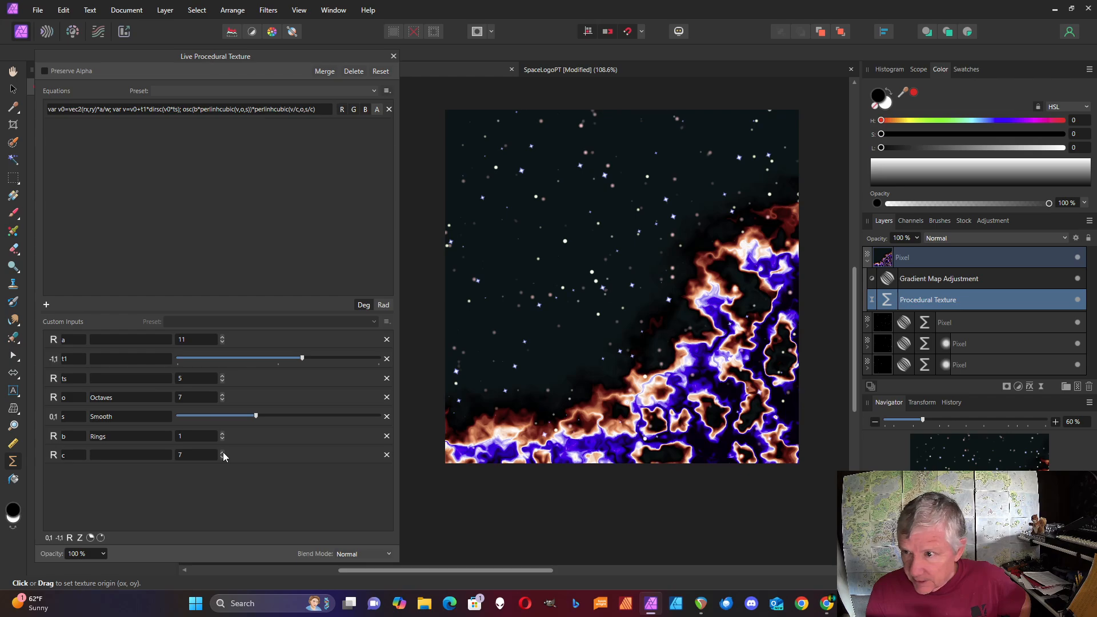
drag(809, 348, 252, 347)
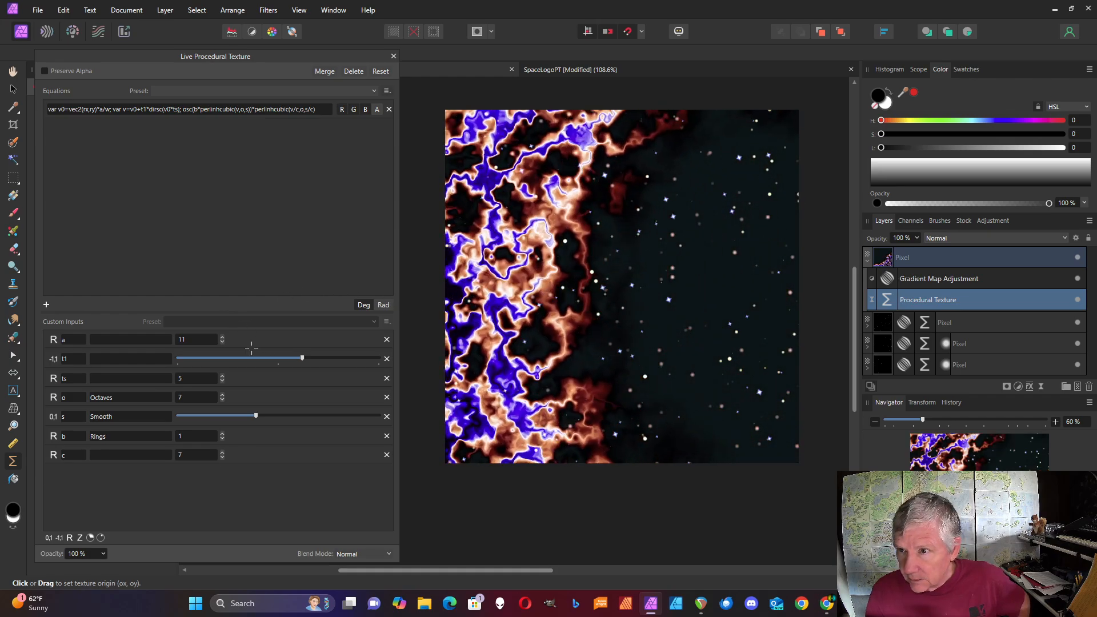
drag(345, 376, 762, 406)
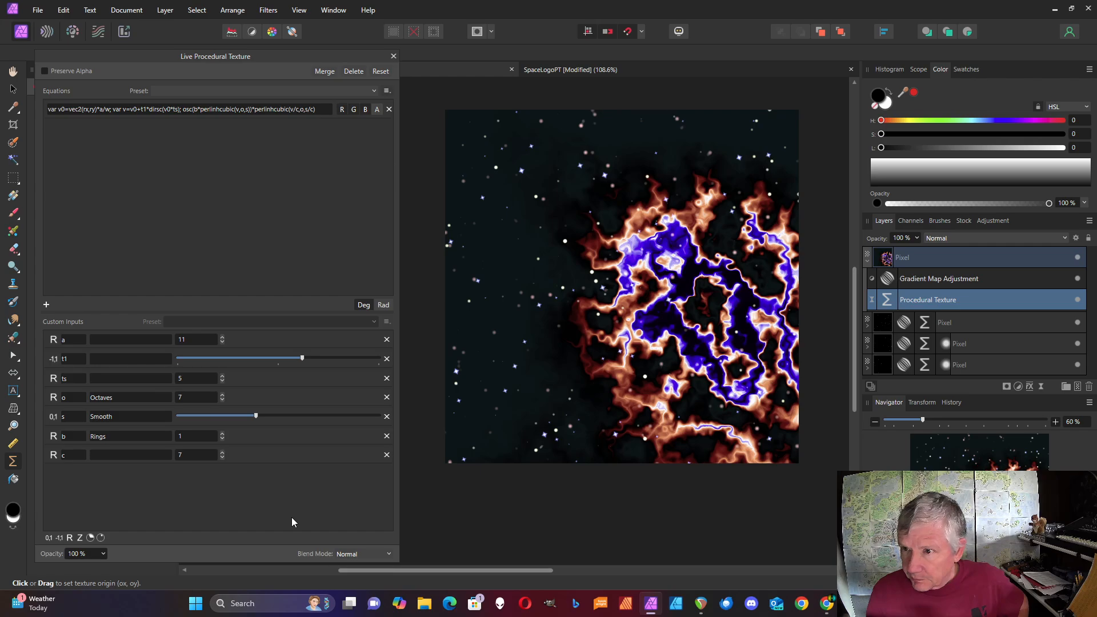
Collapse the nebula layer and duplicate it together with its procedural texture and gradient map.
click(868, 262)
click(886, 266)
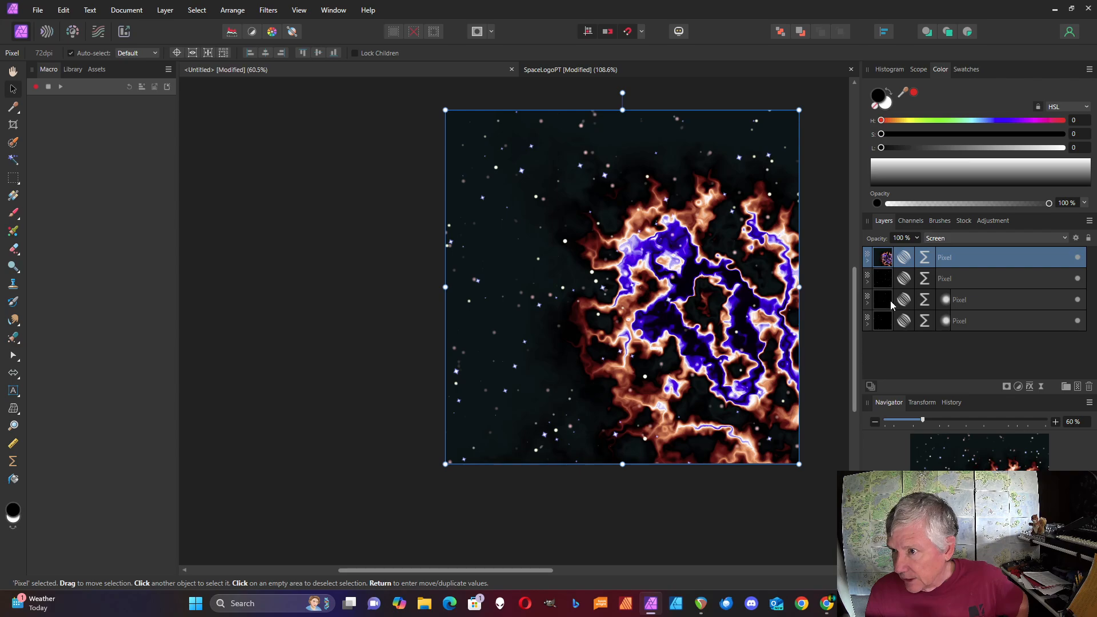
right_click(887, 261)
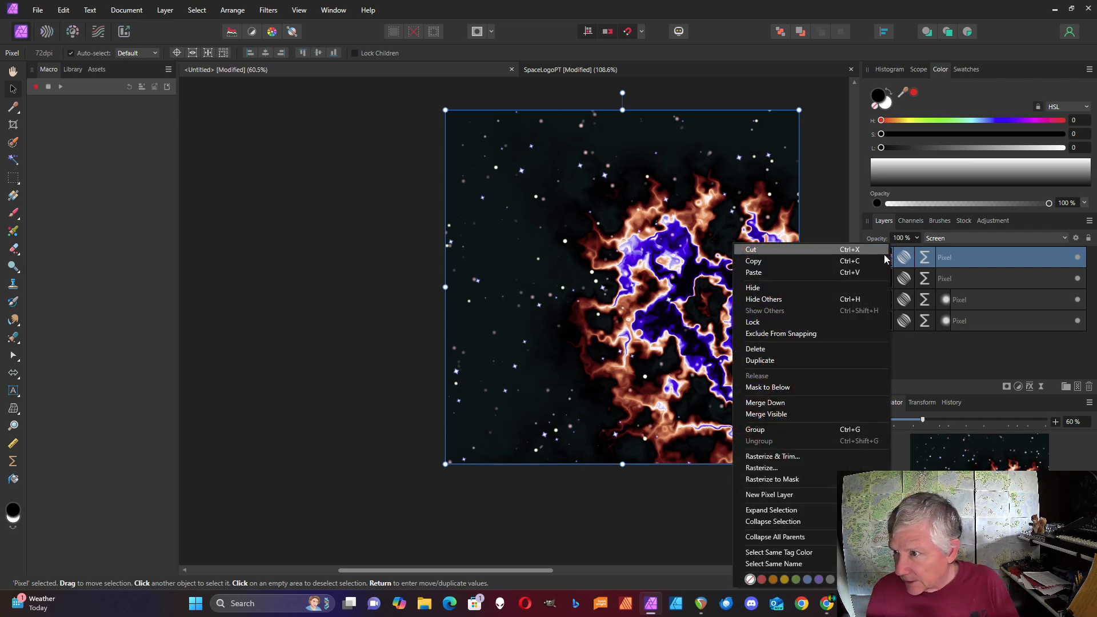
click(765, 364)
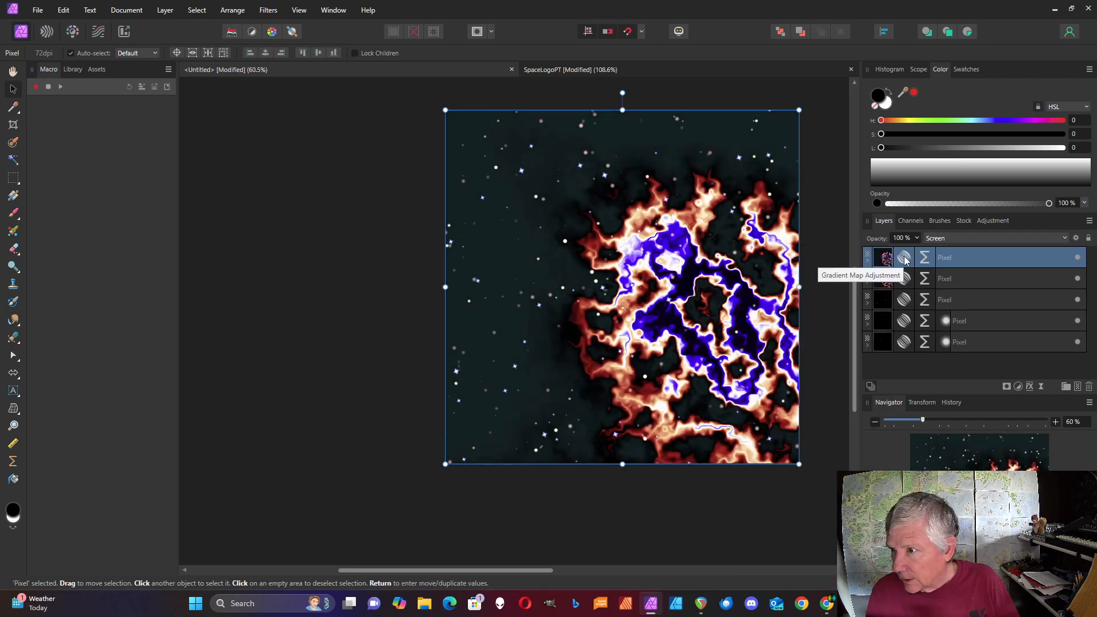
In the duplicate's procedural texture, shift the origin towards the upper-left of the canvas, set c to 6 and a to 9, and lower t1 and Smooth.
click(925, 258)
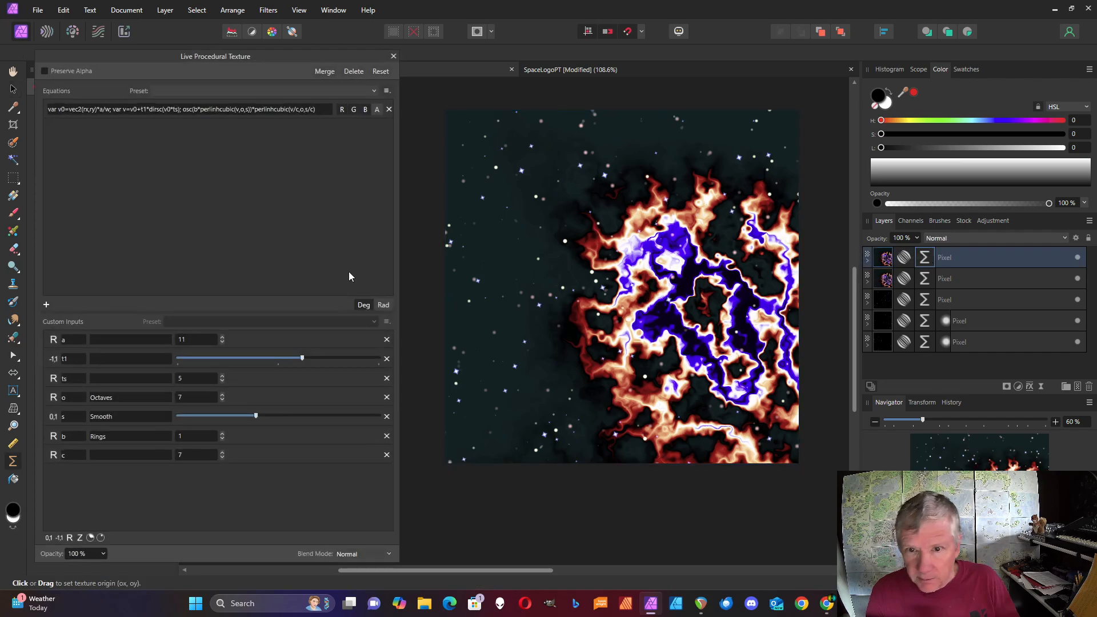
drag(689, 305, 525, 208)
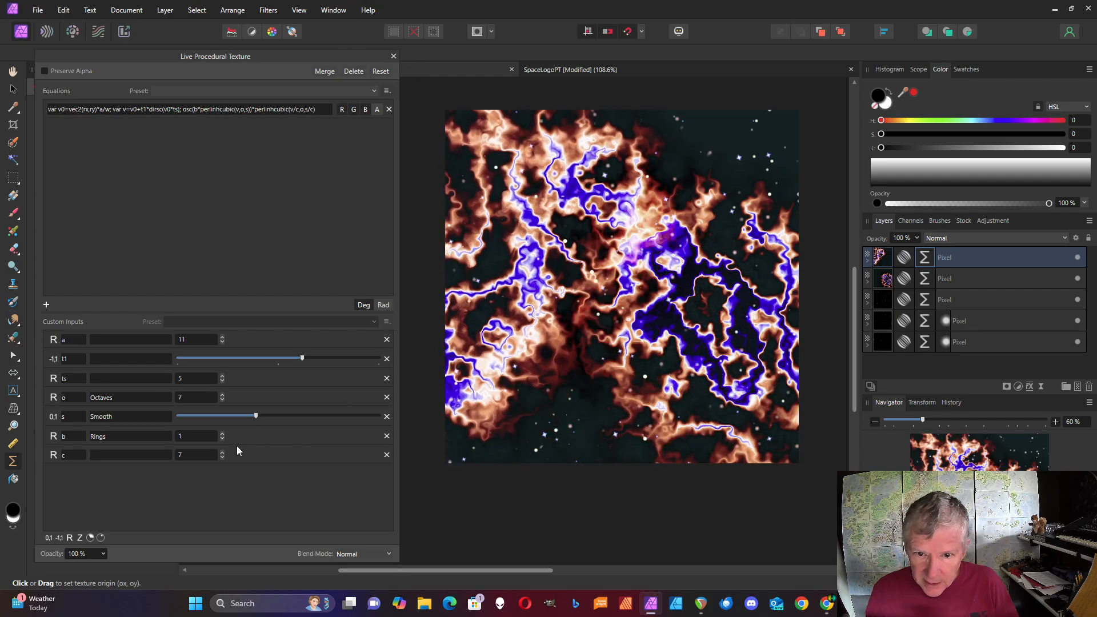
click(223, 458)
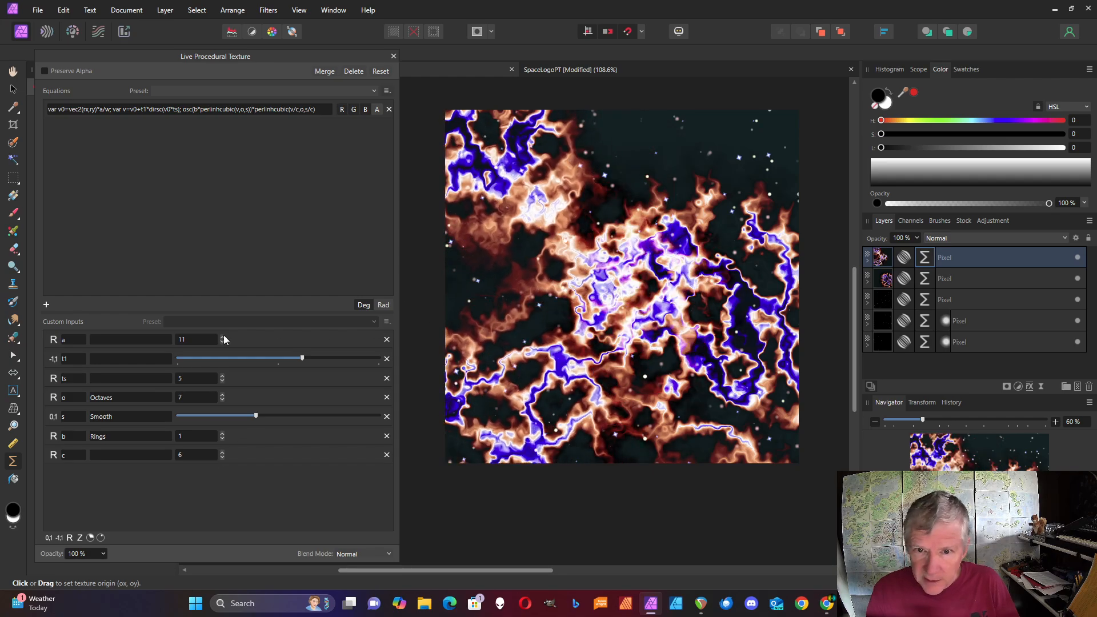
drag(302, 358, 287, 359)
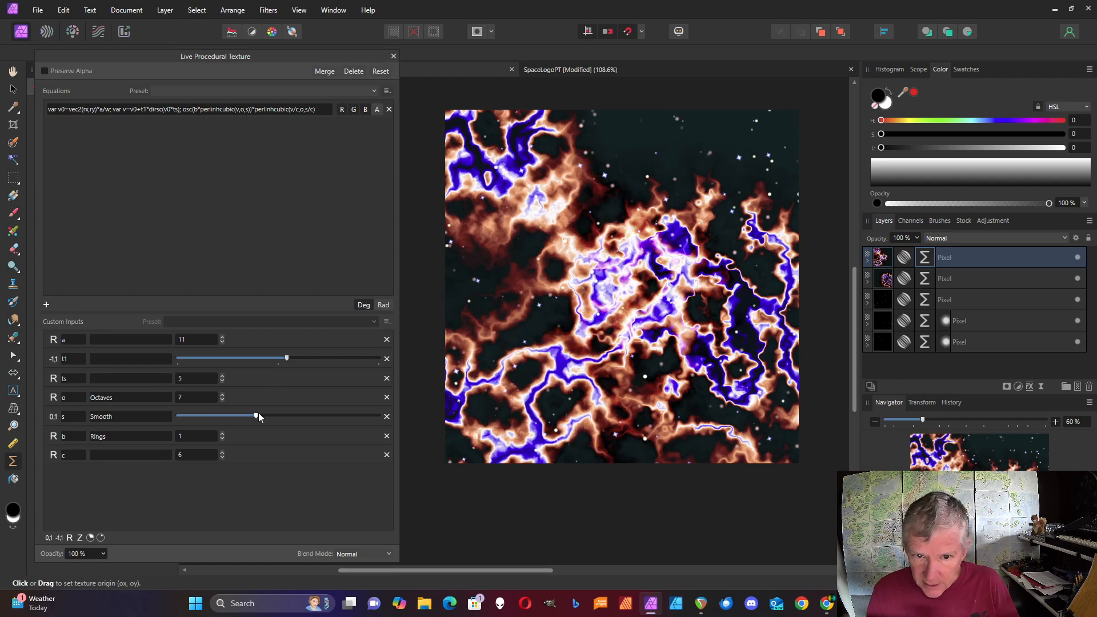
drag(257, 413, 212, 412)
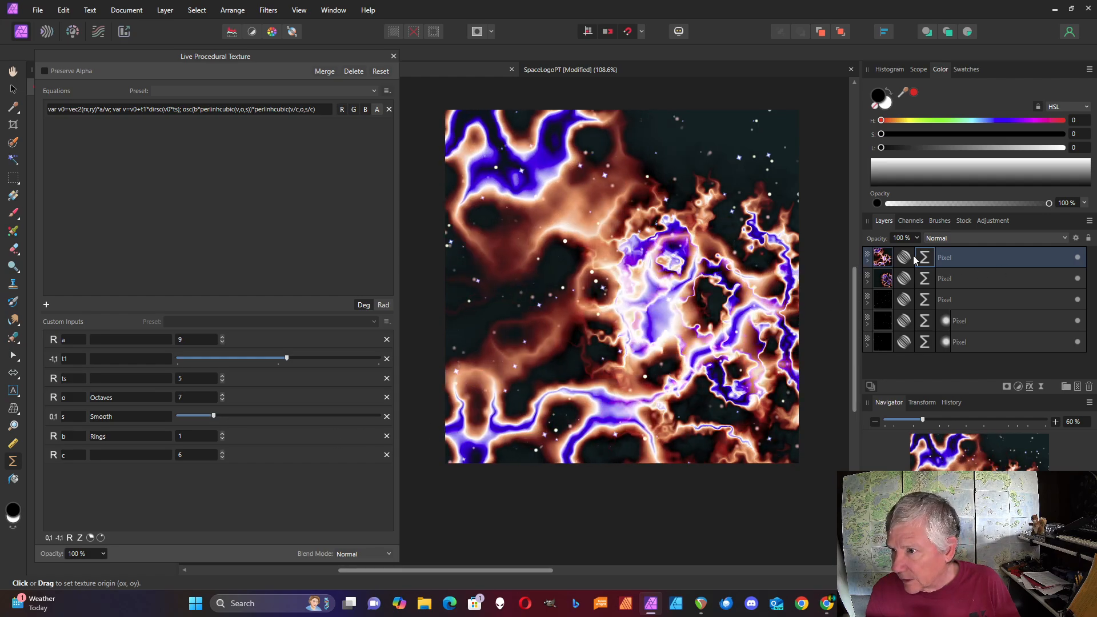
In the duplicate's gradient map, add a light purple stop at 87% with hue 280, saturation 100 and lightness 76.
click(867, 260)
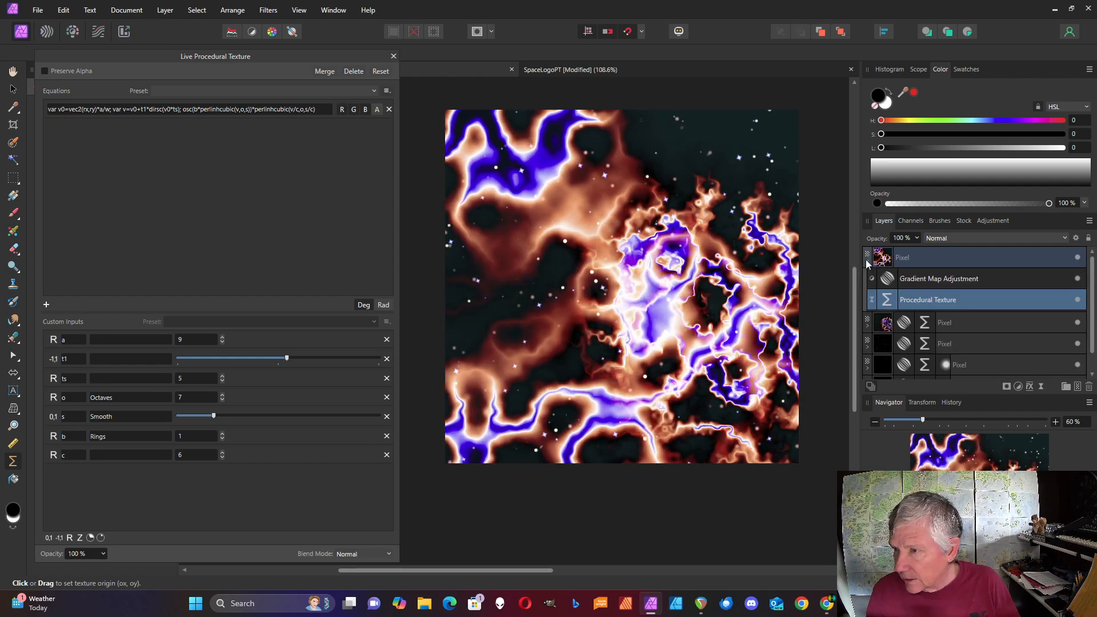
double_click(889, 280)
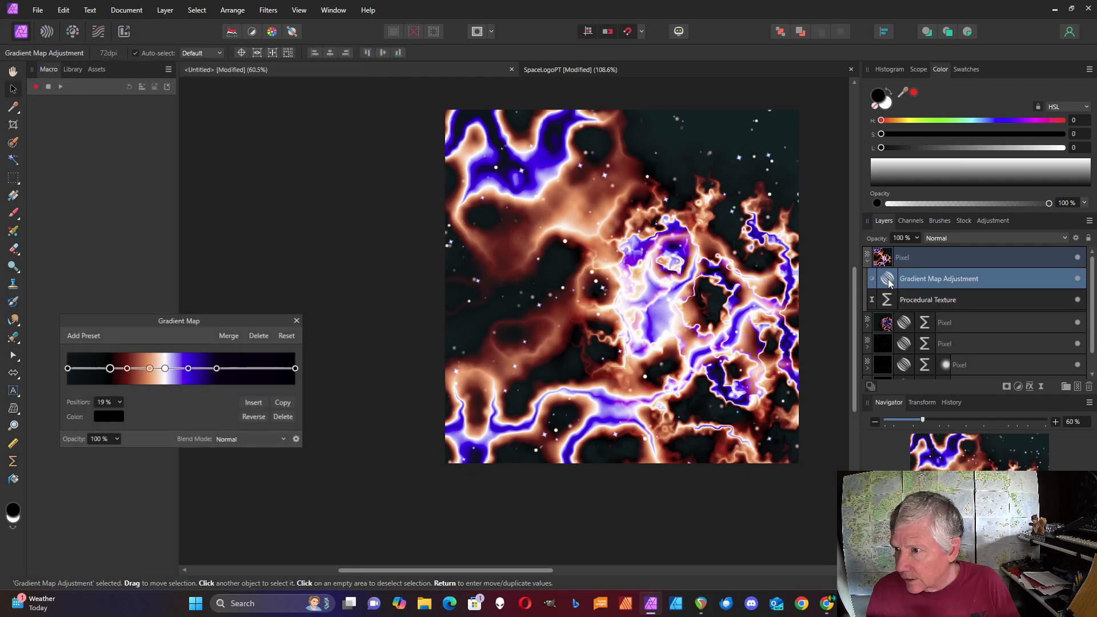
click(267, 368)
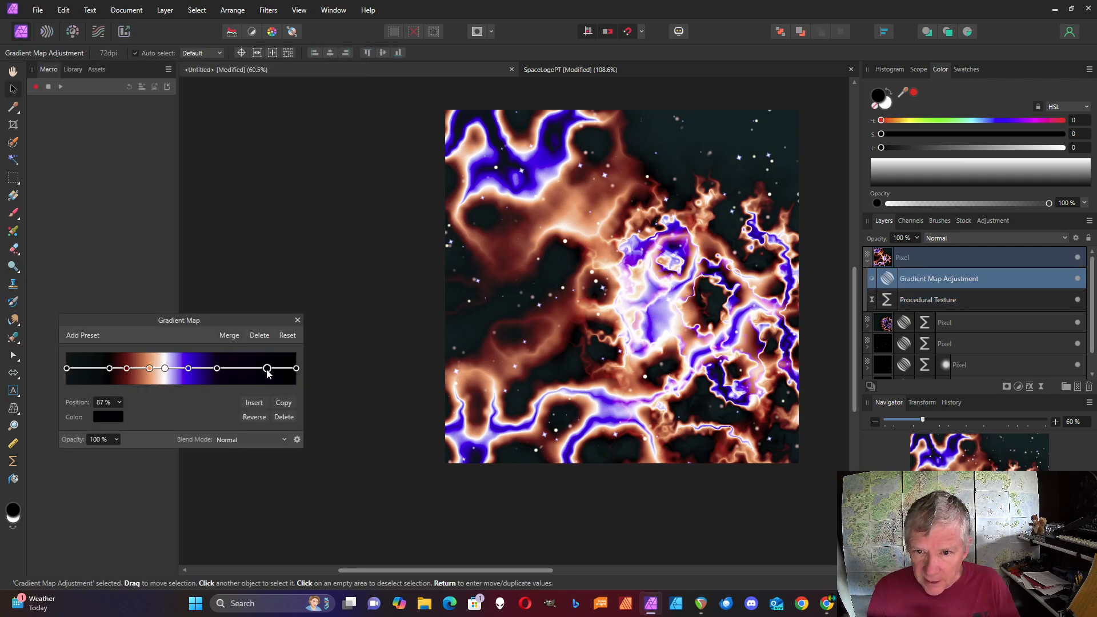
click(98, 421)
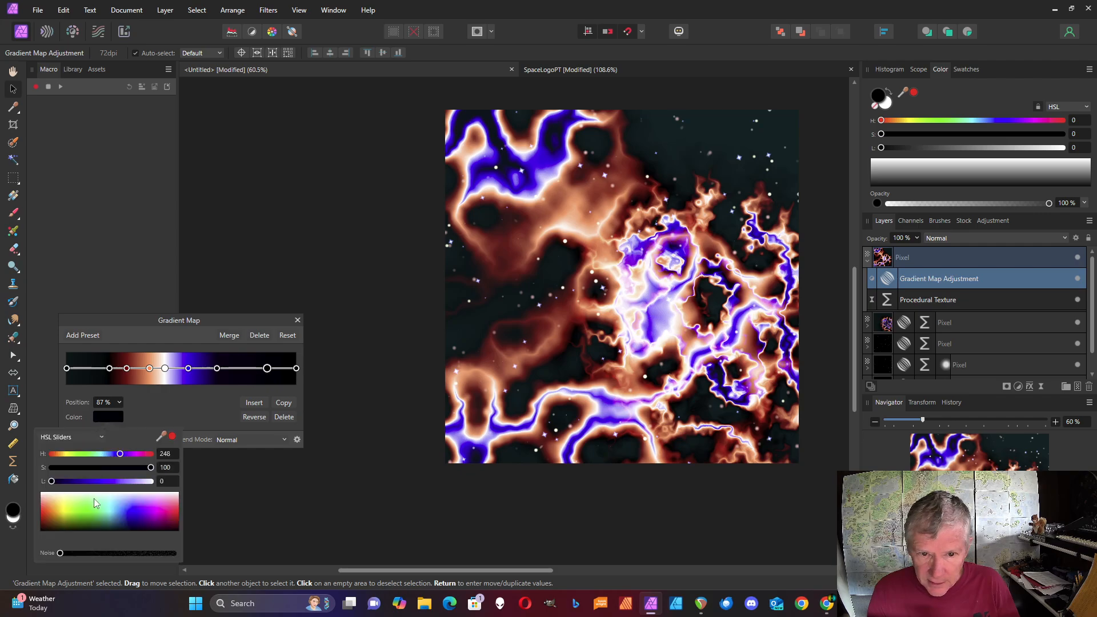
click(150, 506)
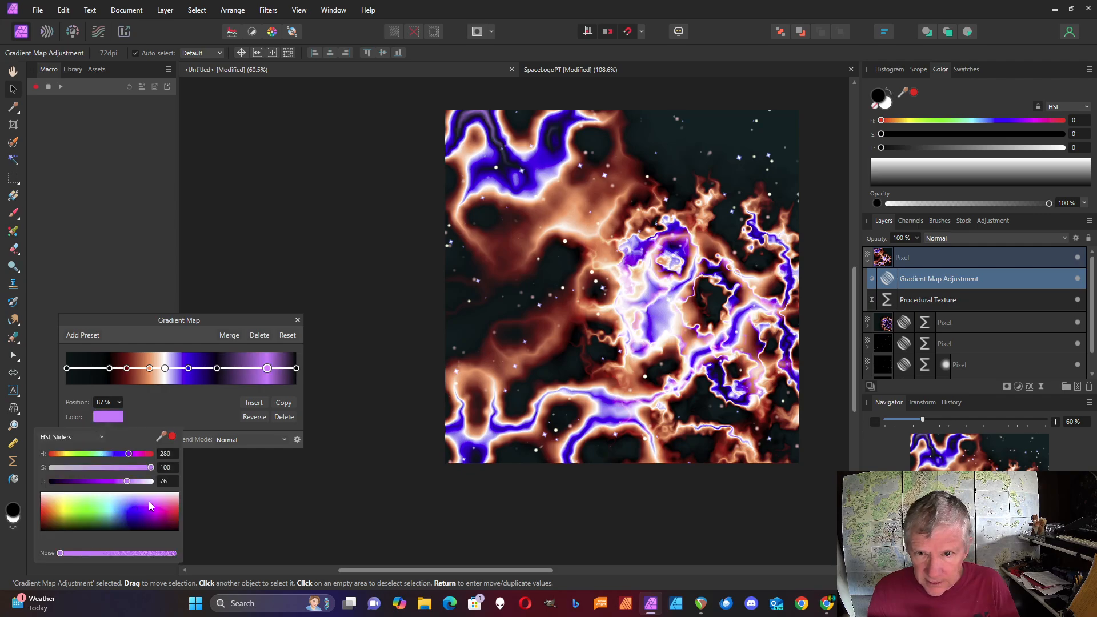
Add a gradient stop at 78% and darken its purple to lightness 37.
click(243, 374)
click(245, 372)
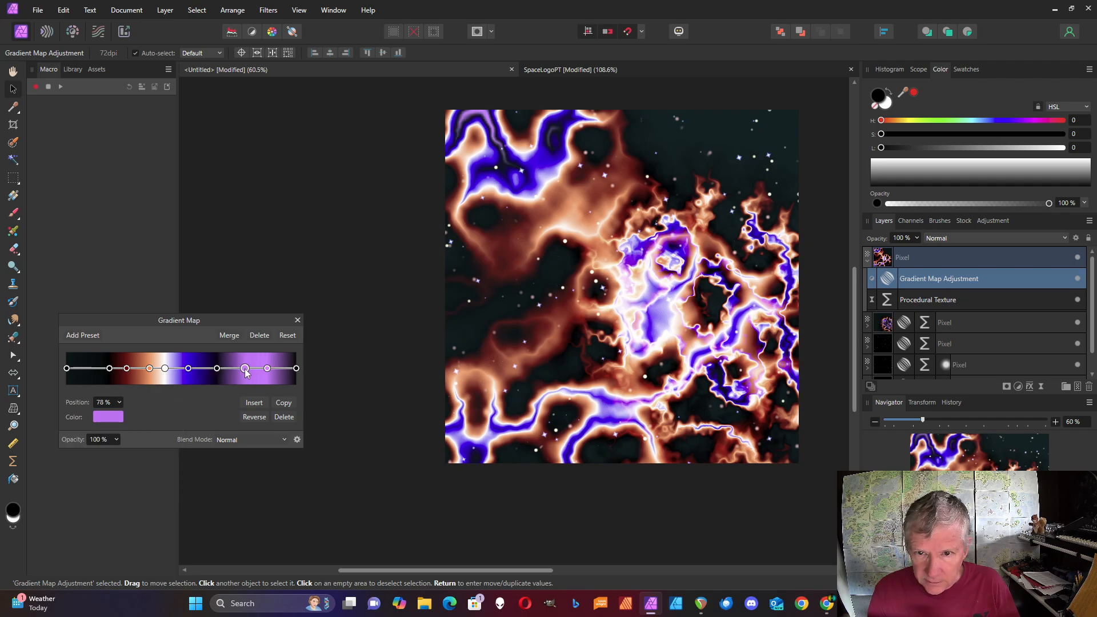
click(117, 420)
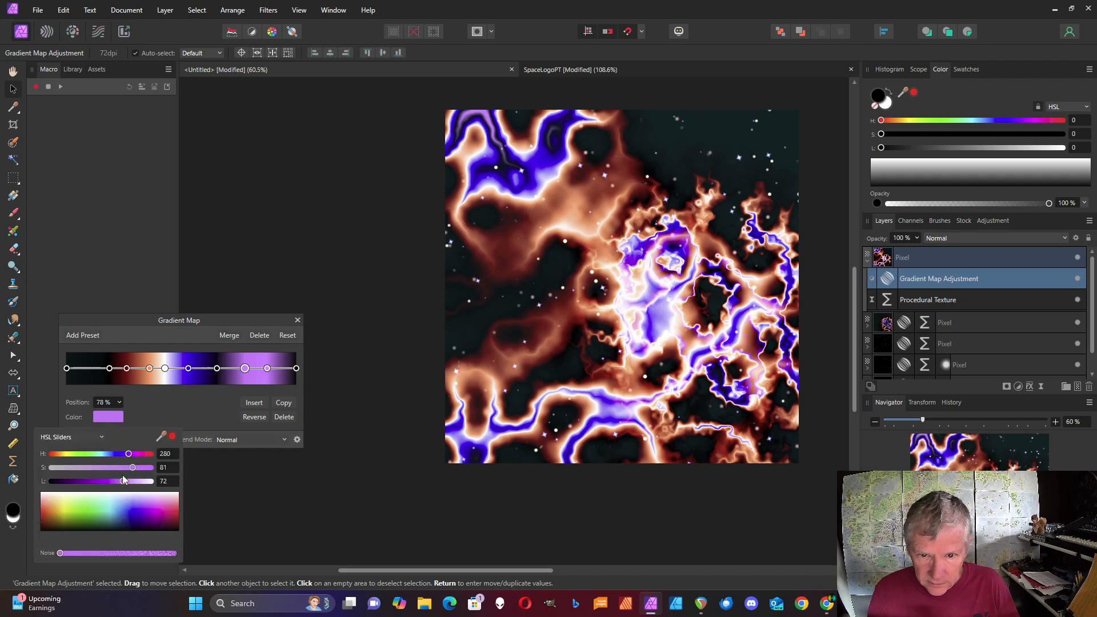
drag(121, 483, 89, 483)
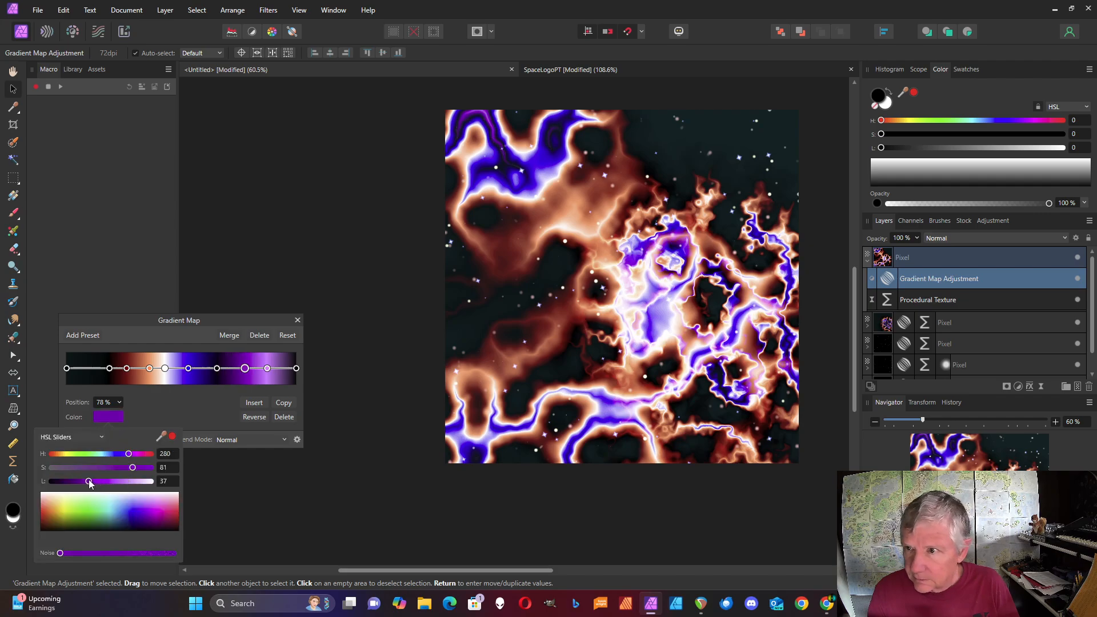
Add a black stop at 71% with lightness 0 and a near-black stop at 94% to isolate the purple band.
click(230, 370)
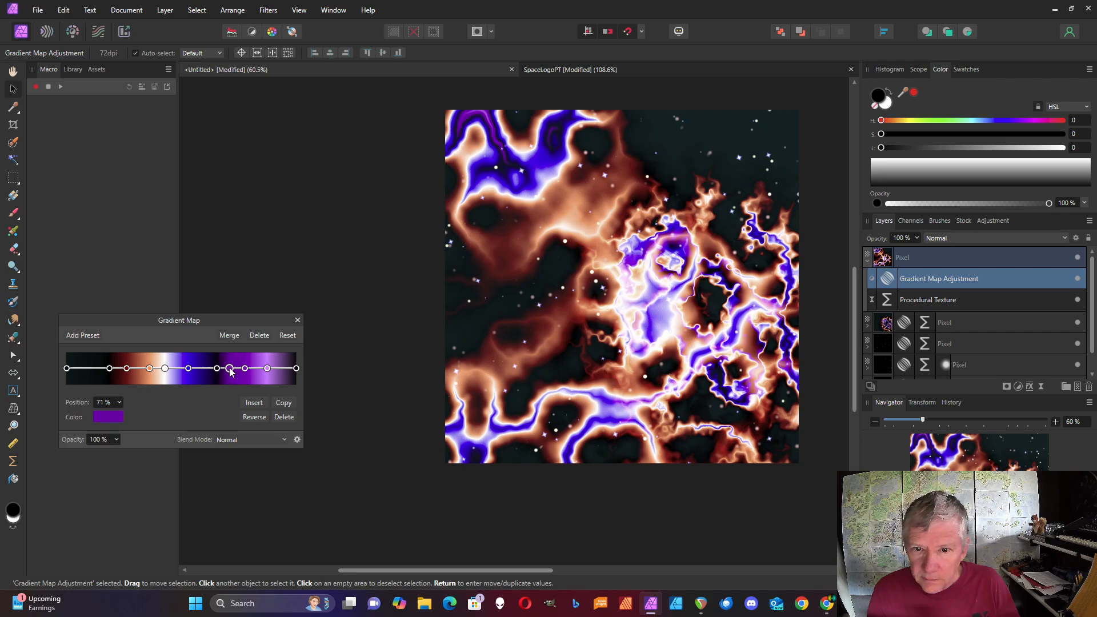
click(103, 418)
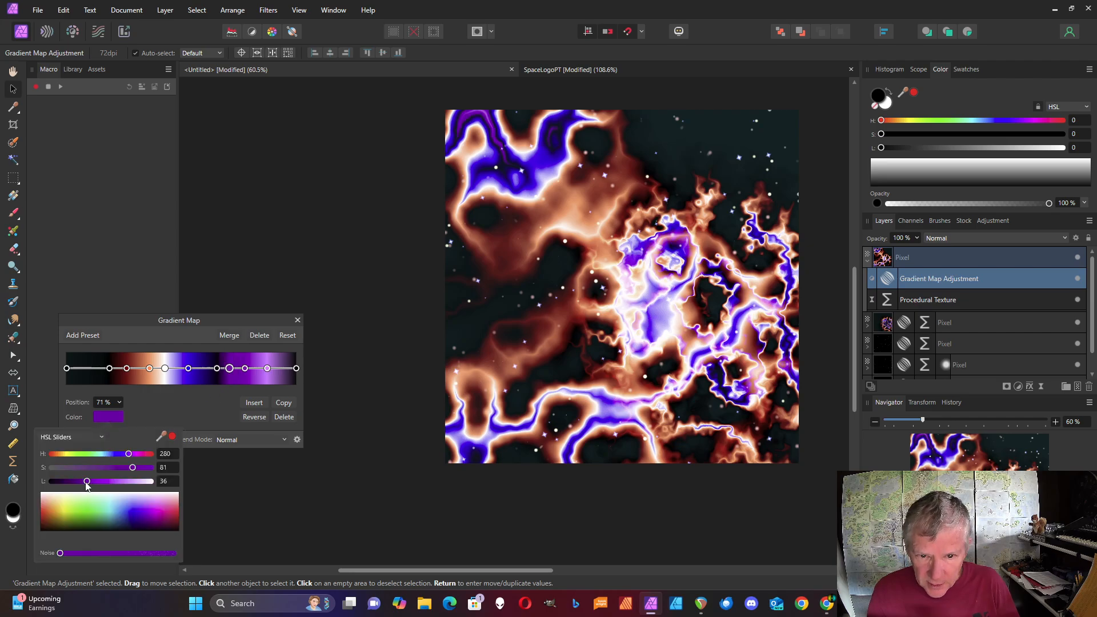
drag(59, 479, 24, 475)
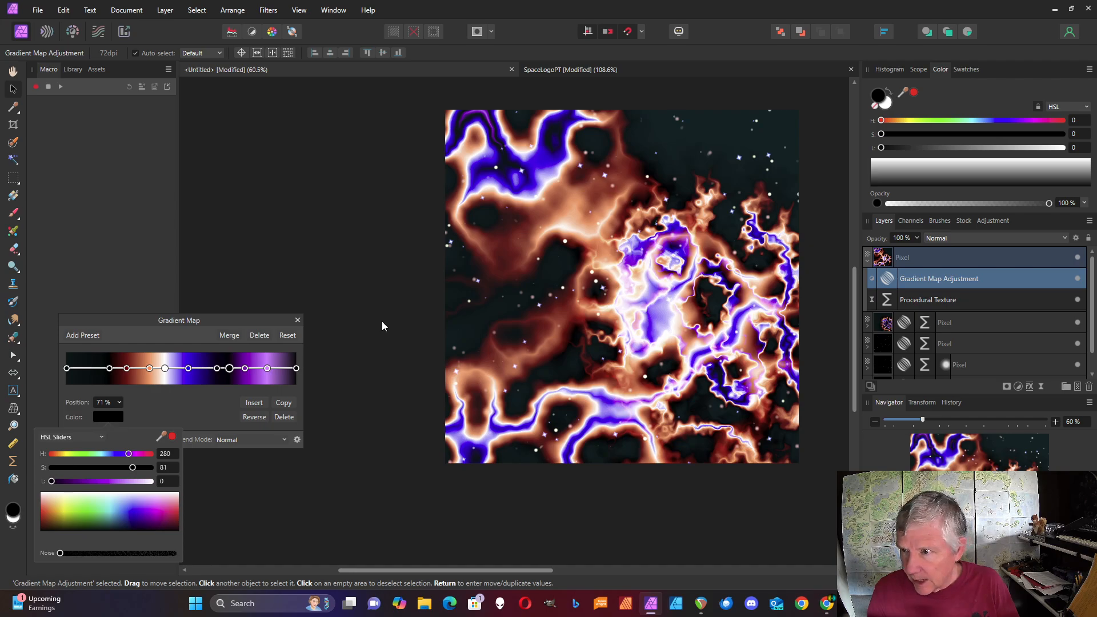
click(283, 369)
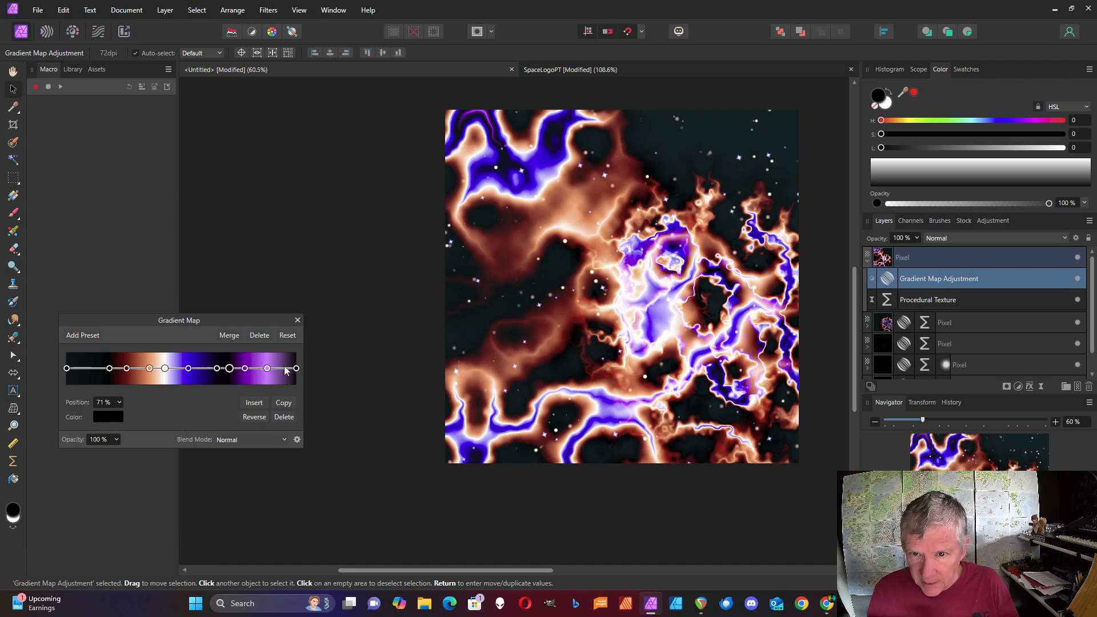
click(283, 369)
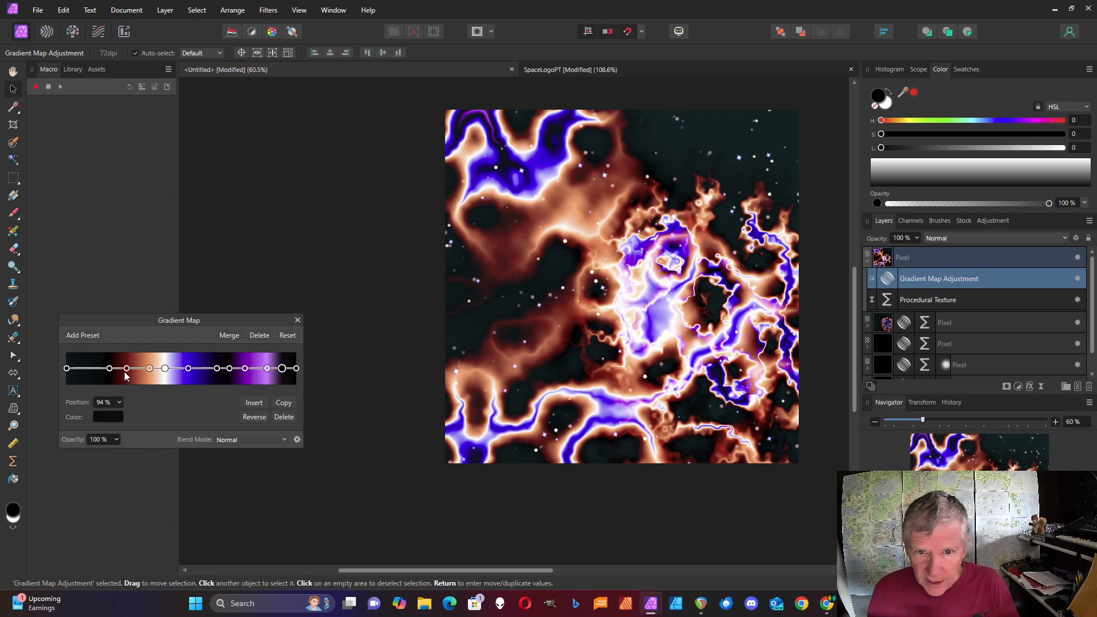
Remove the white stop, move the orange stop to 25% and the blue stop to 35%, and pull the adjacent dark stops towards the gradient's start.
drag(109, 368, 145, 409)
drag(188, 369, 146, 368)
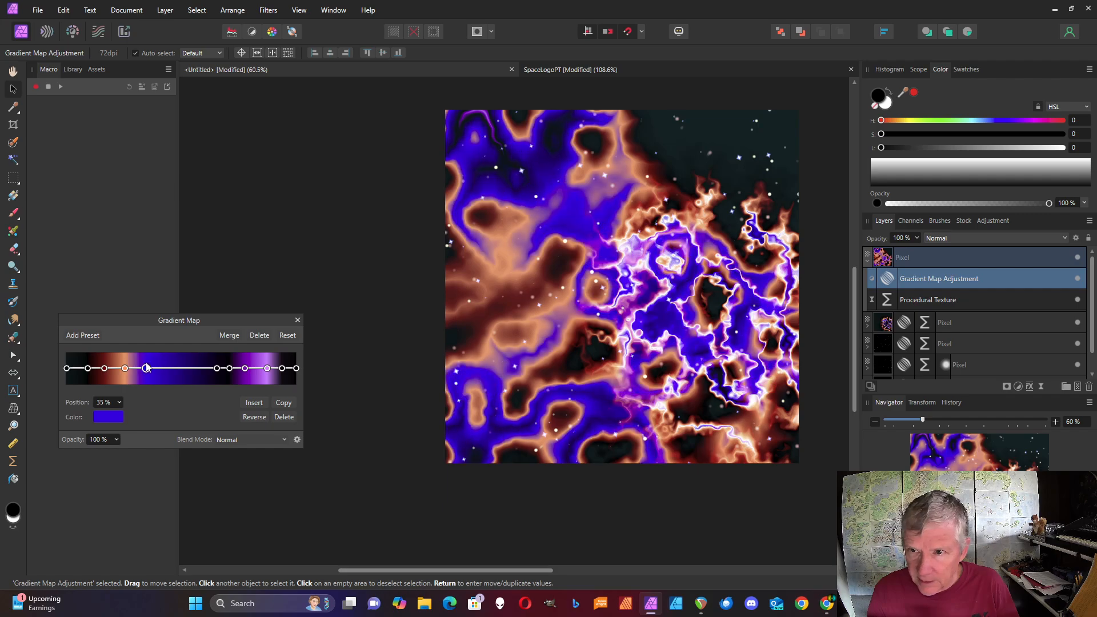
drag(197, 369, 167, 368)
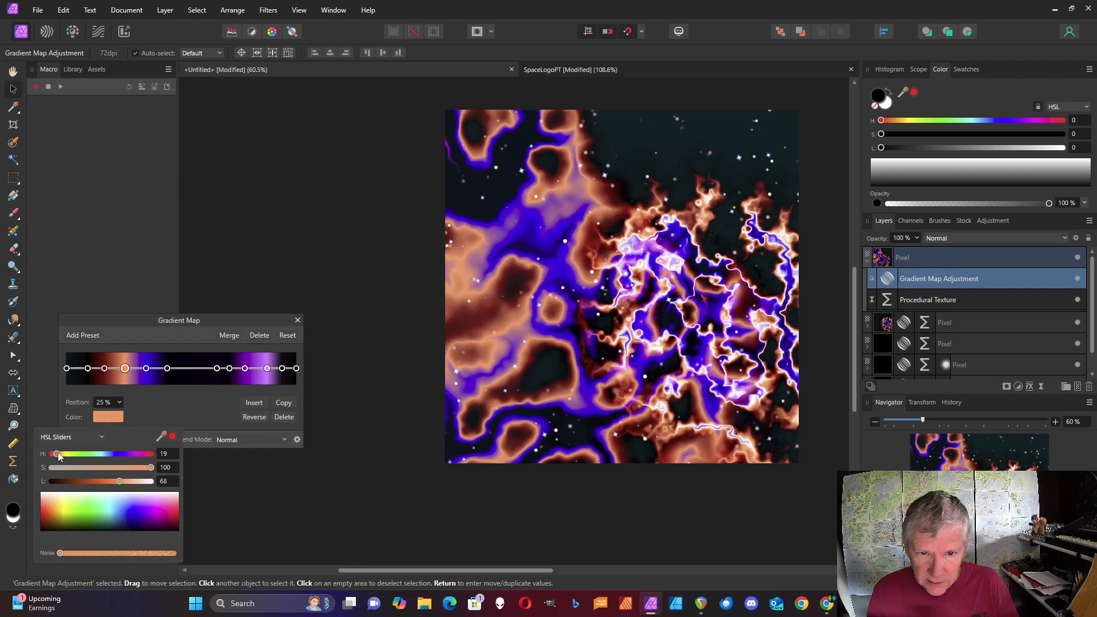
Recolour the orange stop at 25% to yellow with hue 46, close the gradient map and collapse the duplicate layer.
drag(57, 453, 64, 455)
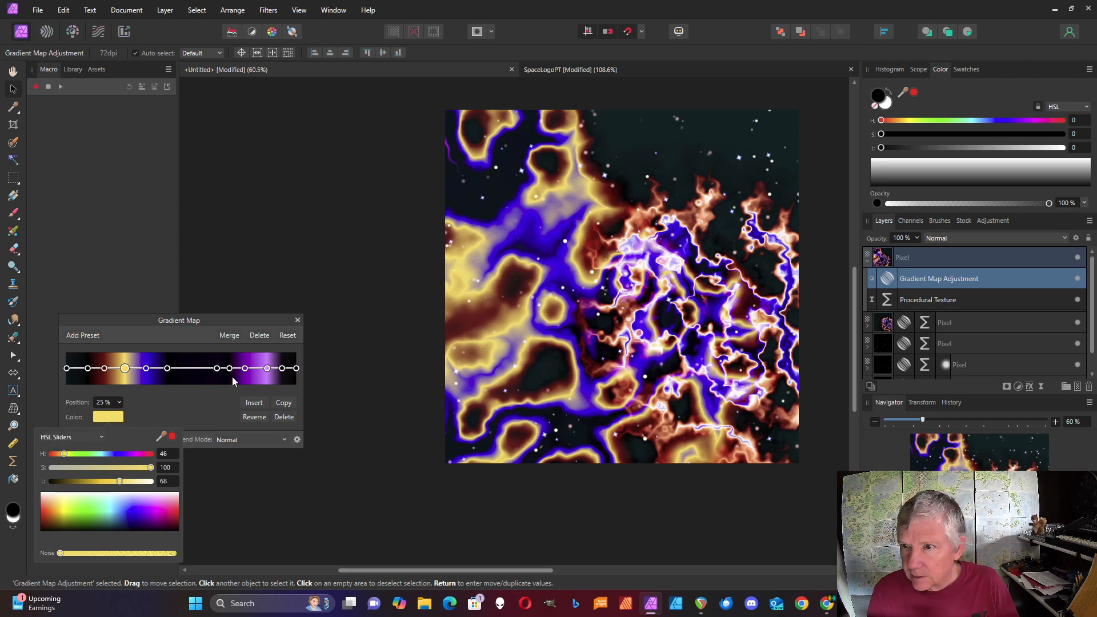
click(297, 320)
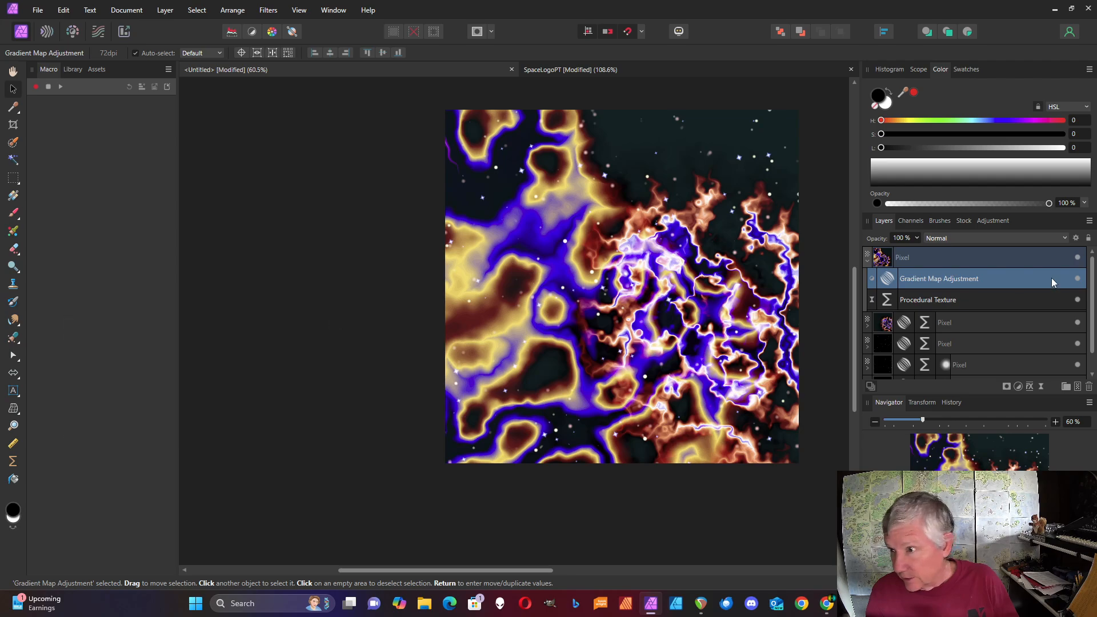
click(914, 261)
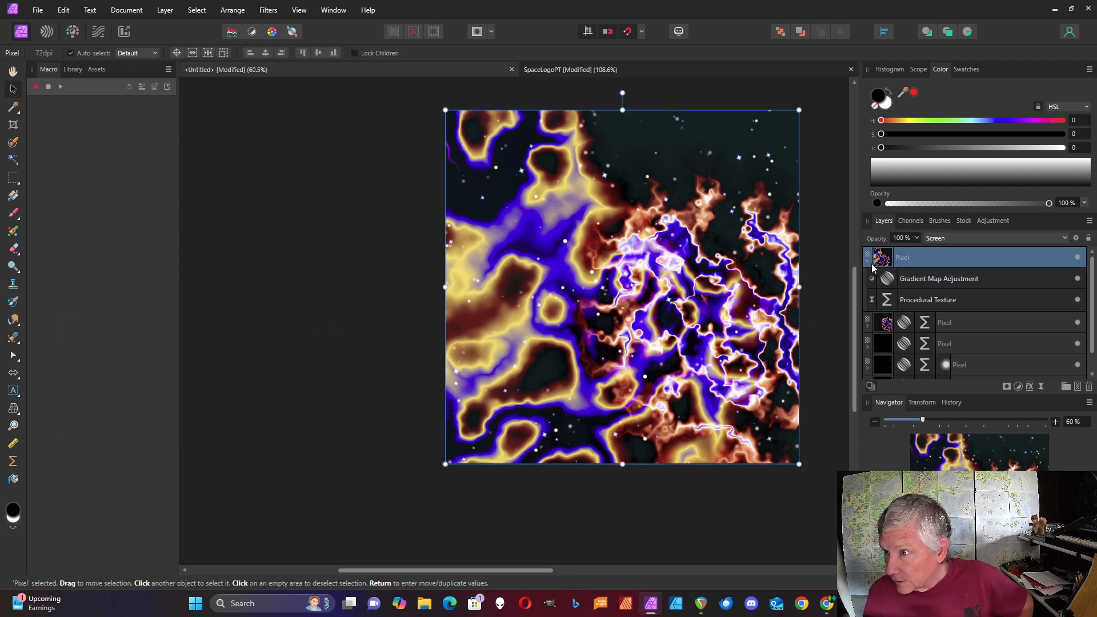
click(868, 262)
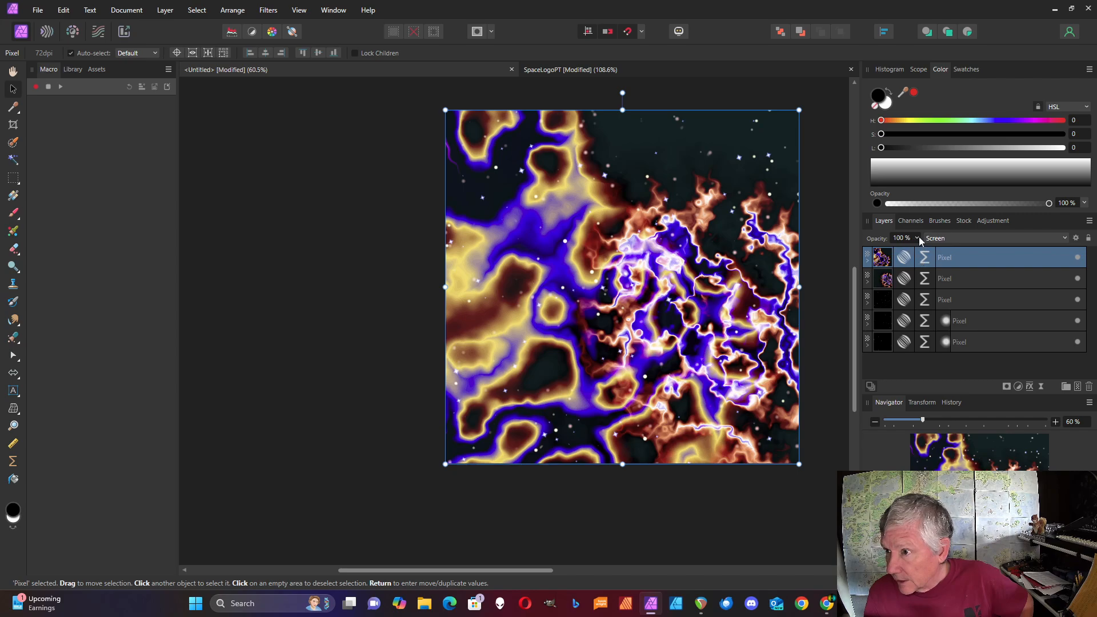
Lower the opacity of the duplicate nebula layer to 67% and the original nebula layer to 65%.
click(916, 238)
drag(917, 251, 892, 255)
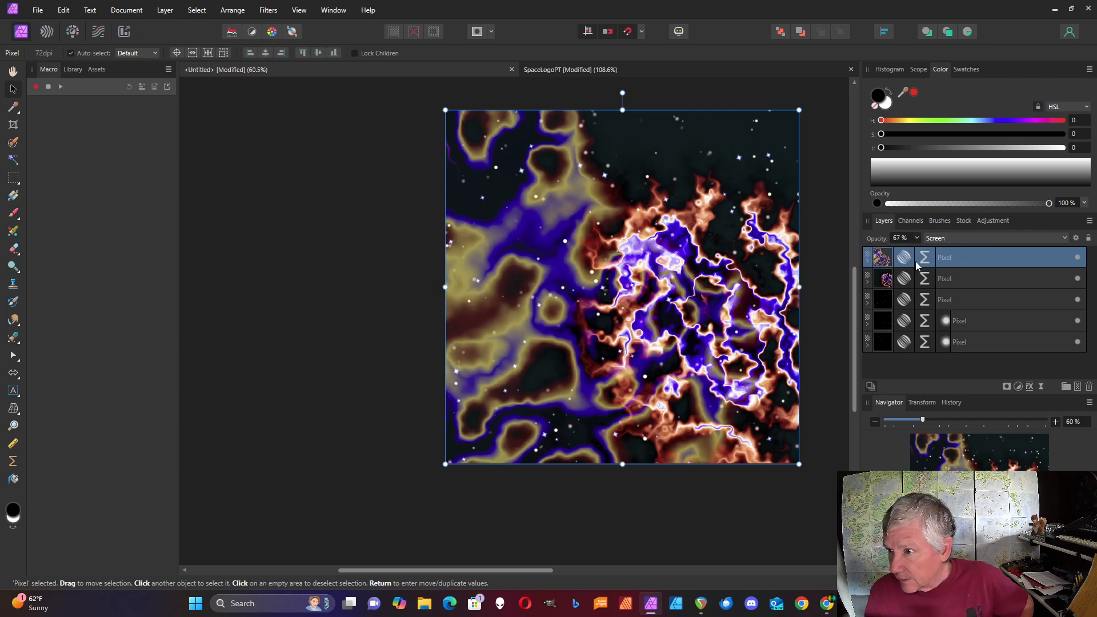
click(894, 280)
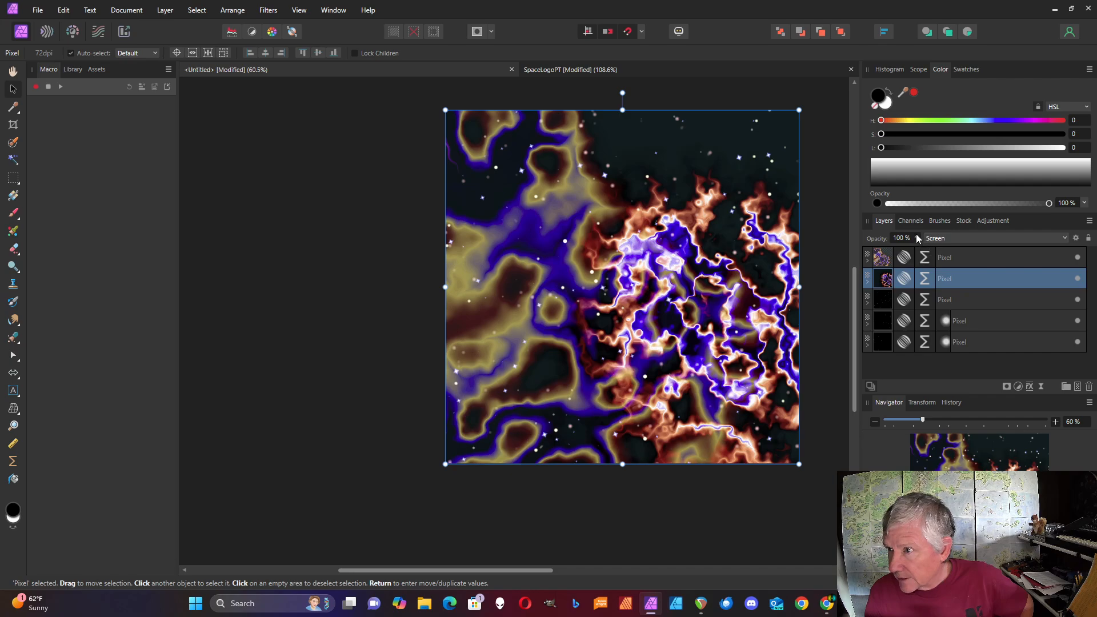
click(918, 238)
drag(920, 252, 889, 252)
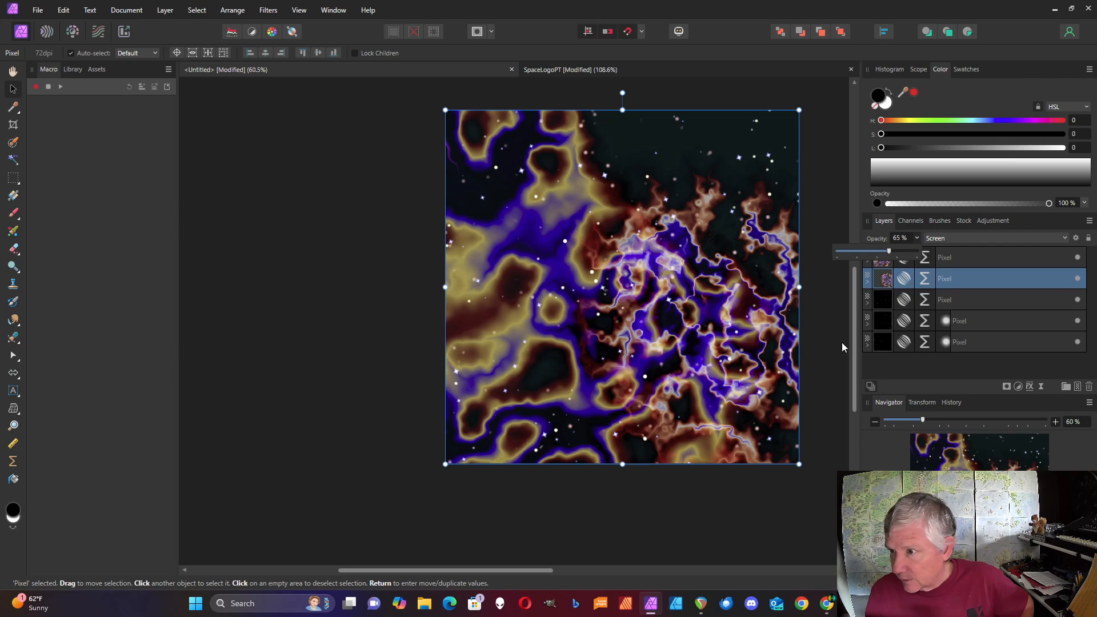